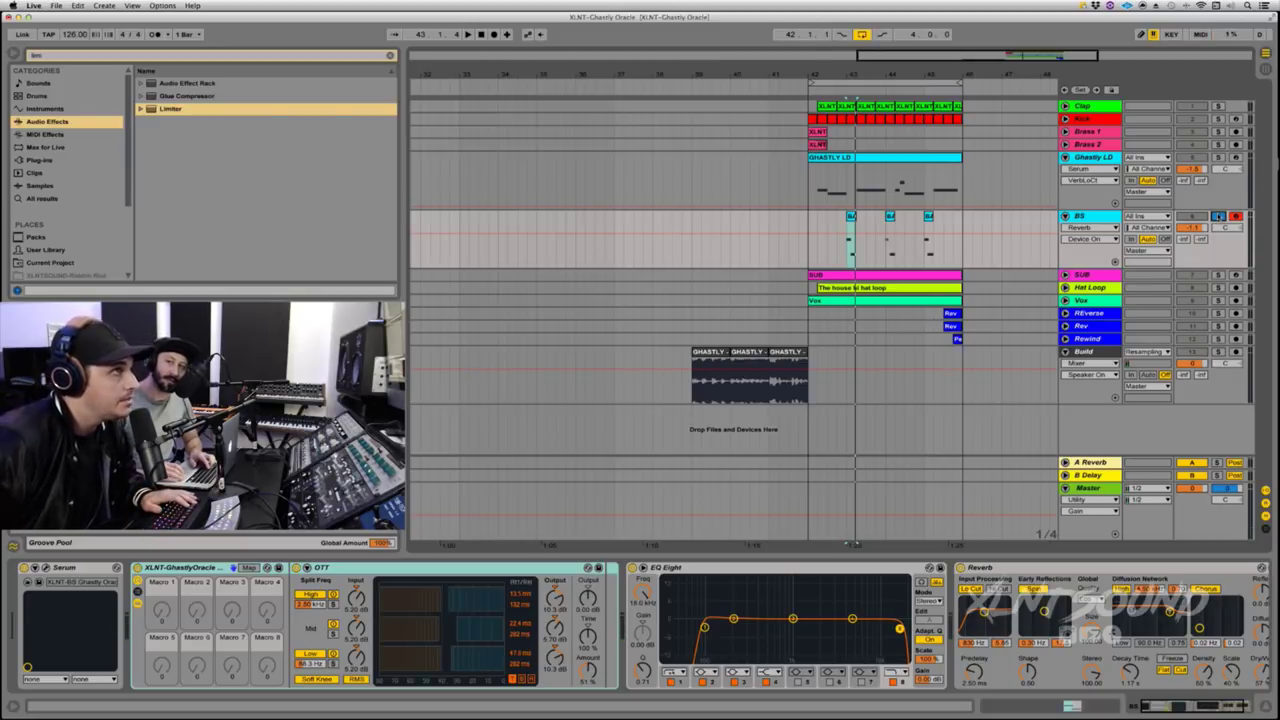
Step: Turn off solo on the BS track and collapse the Ghastly LD and BS tracks
click(1218, 216)
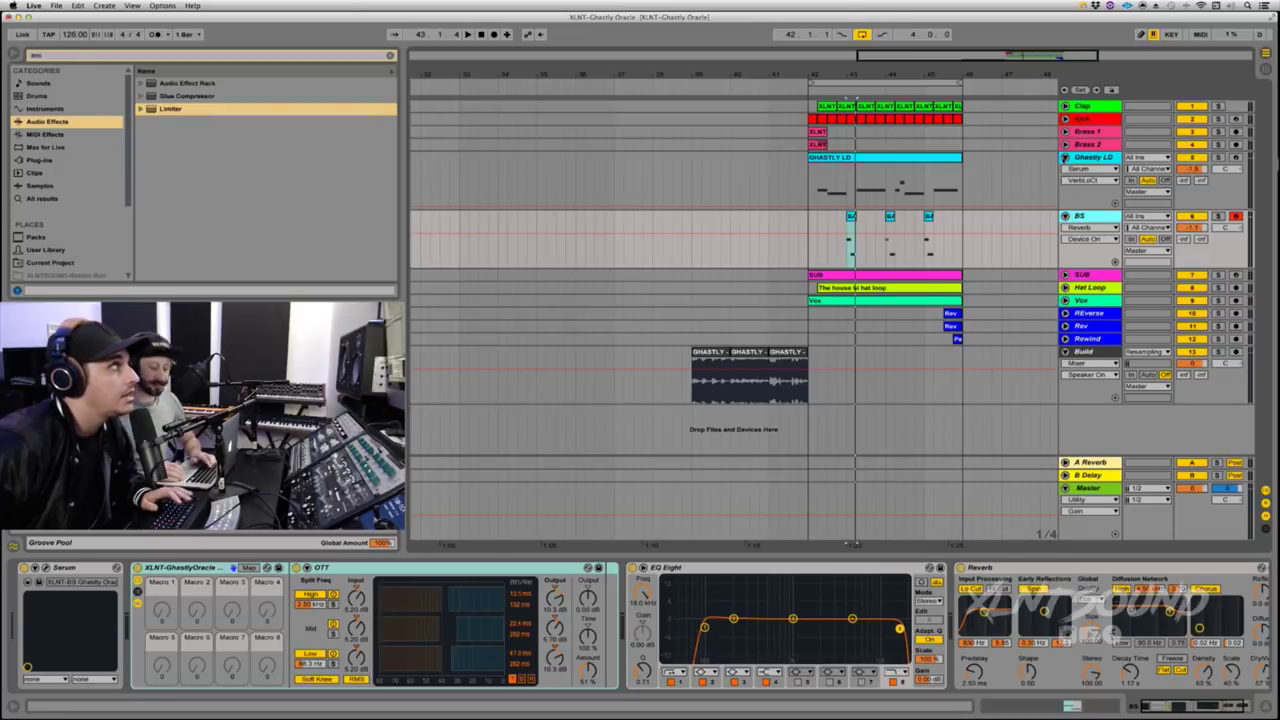
click(1065, 158)
click(1066, 170)
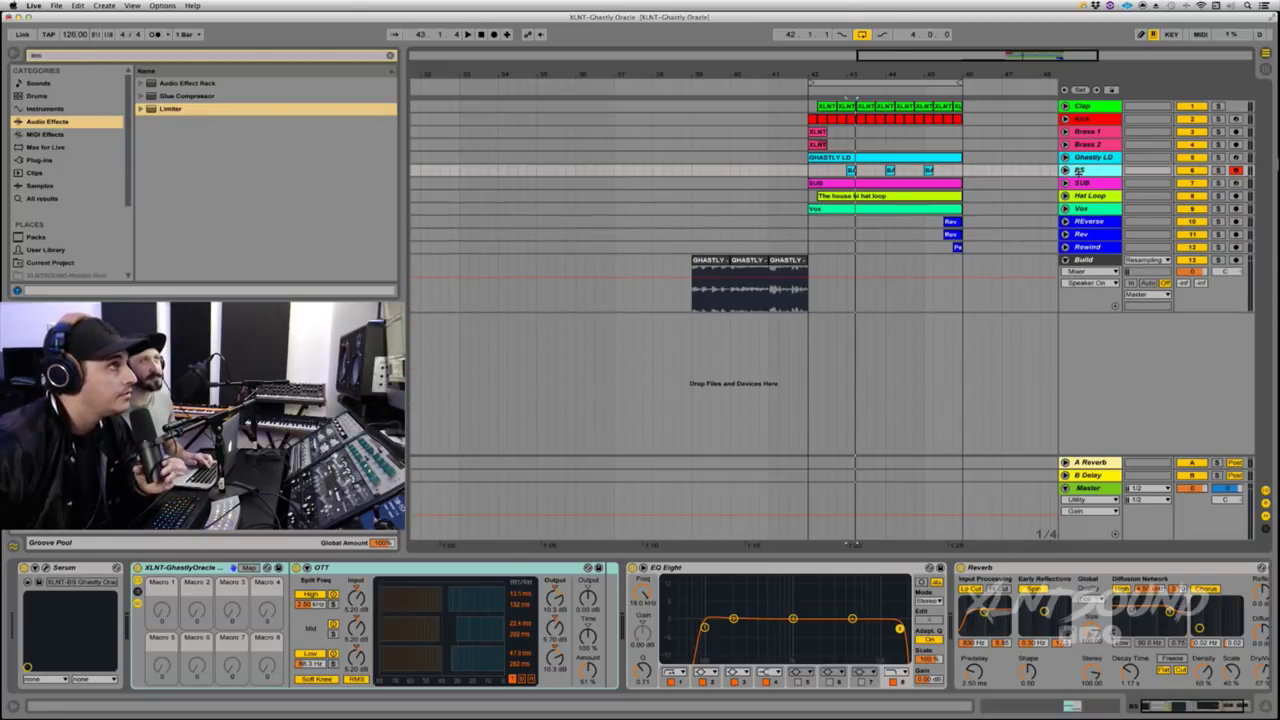
Step: Expand the Kick track, solo it together with the Clap track, and play from the first kick clip
click(1065, 119)
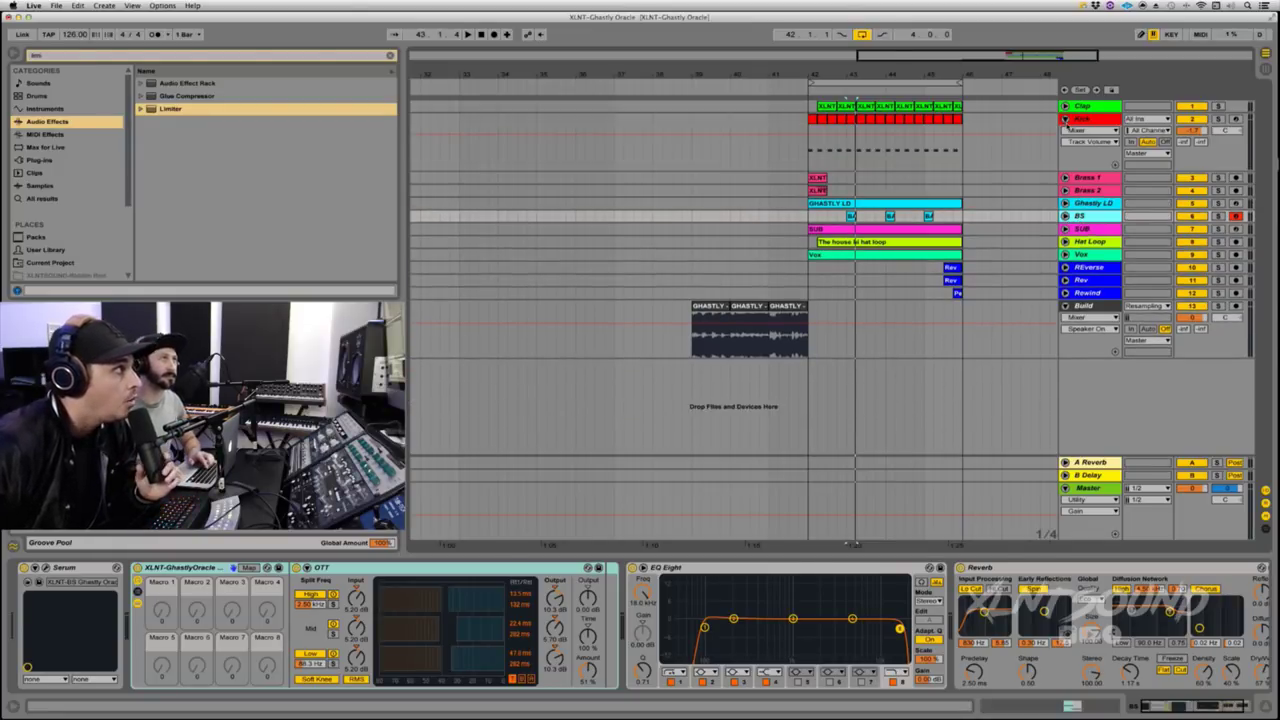
click(1218, 118)
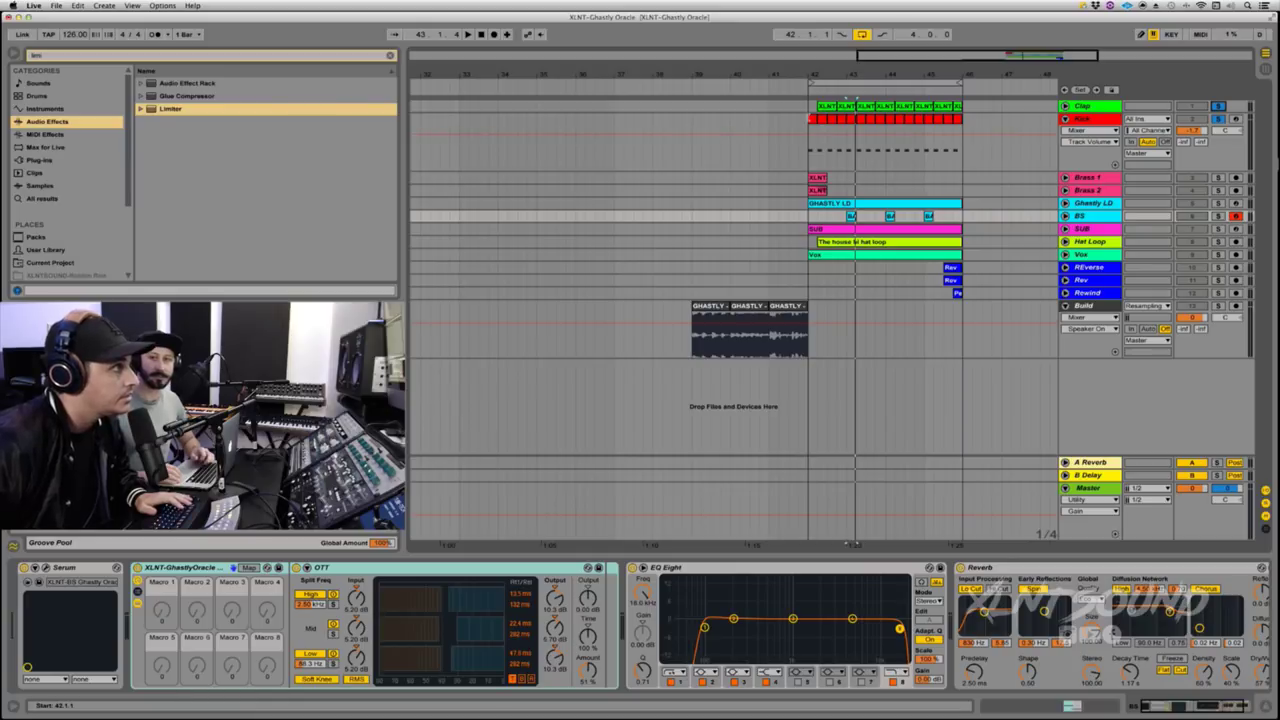
click(811, 120)
key(space)
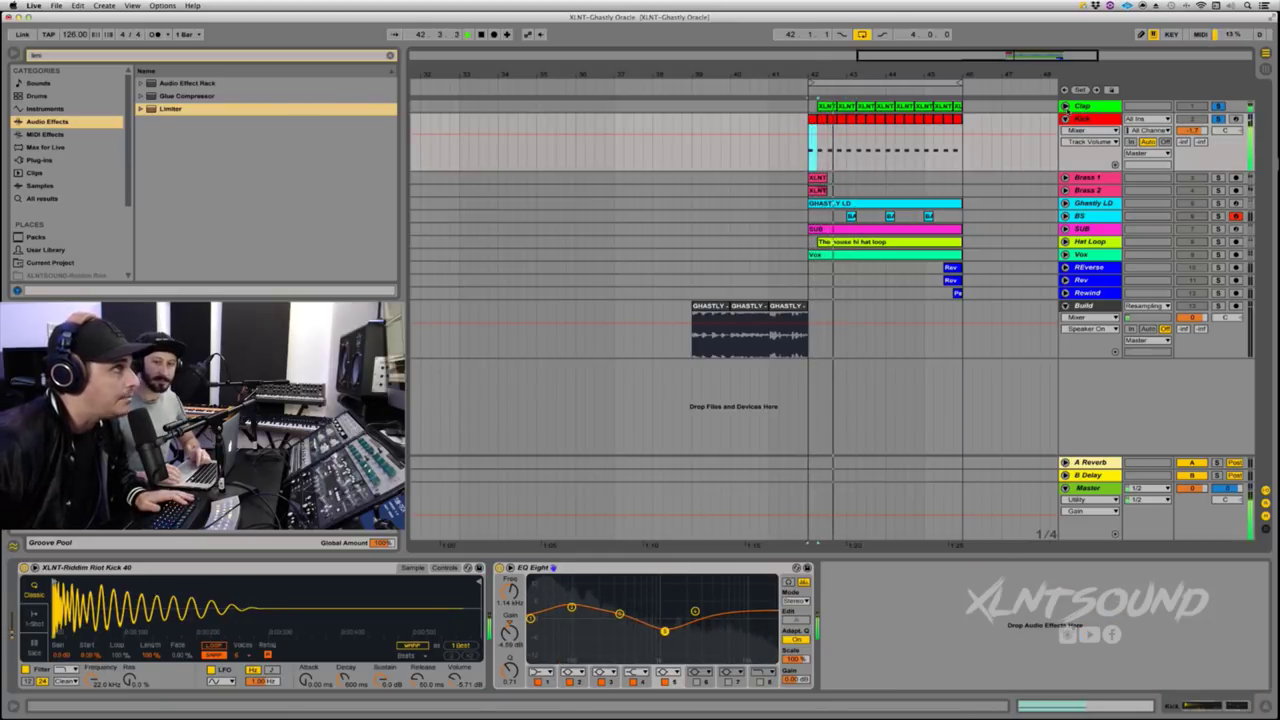
Step: Expand the Clap track, play from its first clip, and view that clip's sample waveform
click(1065, 106)
key(space)
click(827, 106)
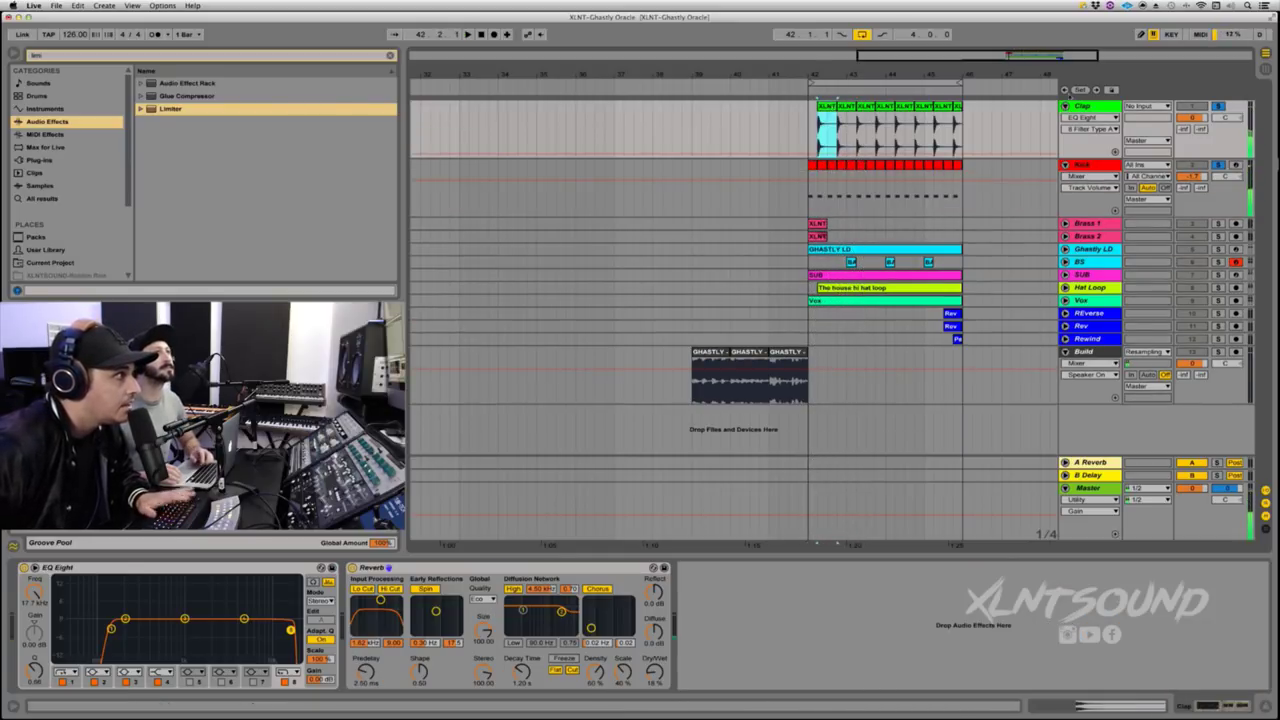
key(space)
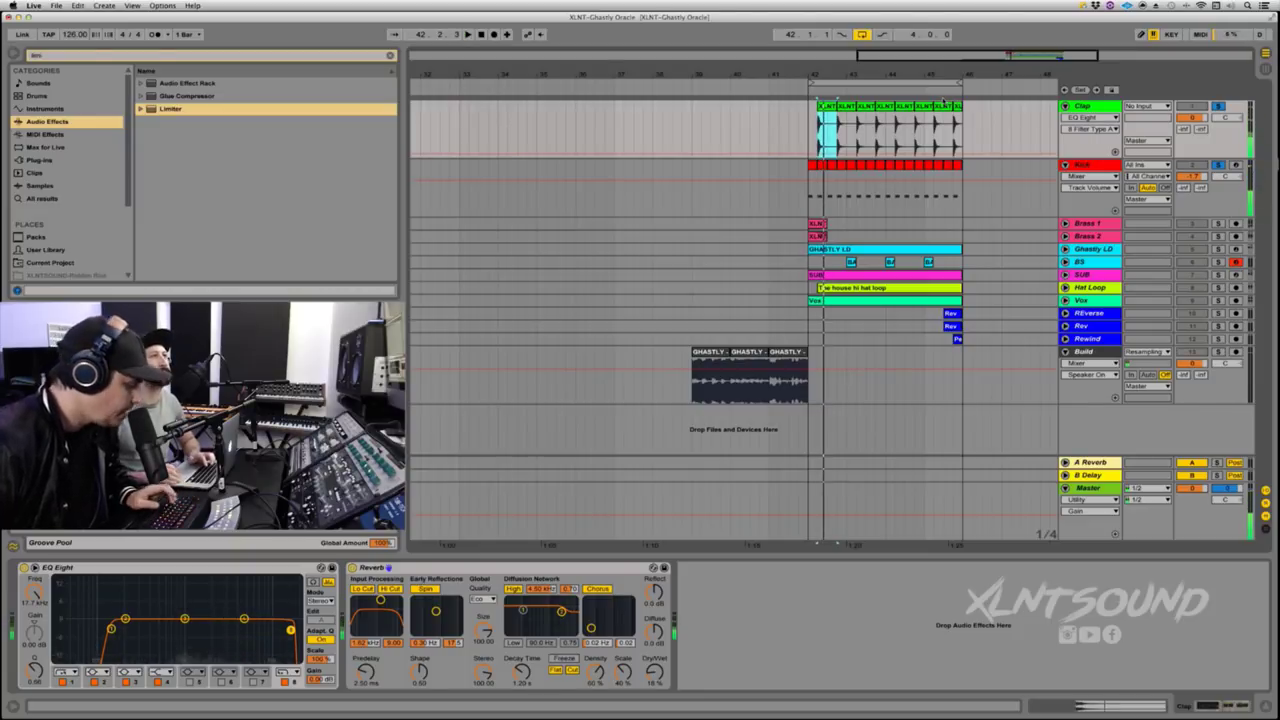
key(shift+Tab)
drag(855, 75, 825, 121)
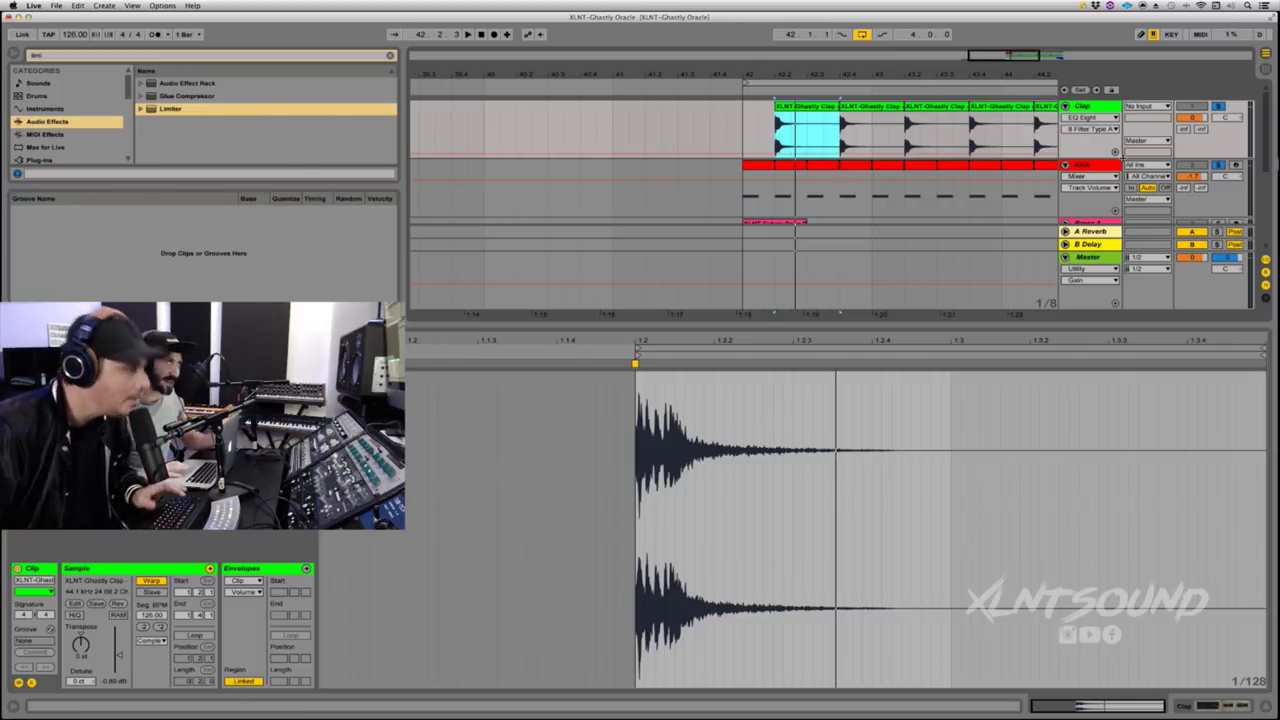
Step: Play from the first kick clip with its MIDI note in view, and show the Kick track's devices
click(758, 166)
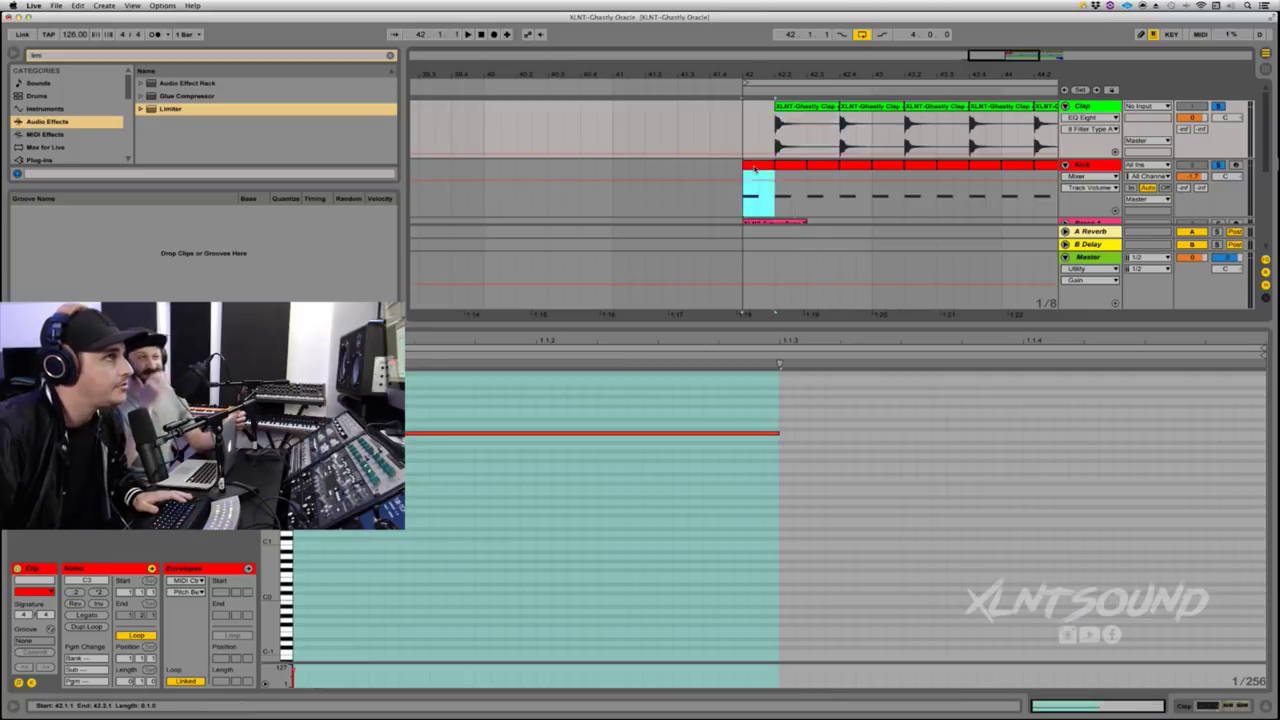
key(space)
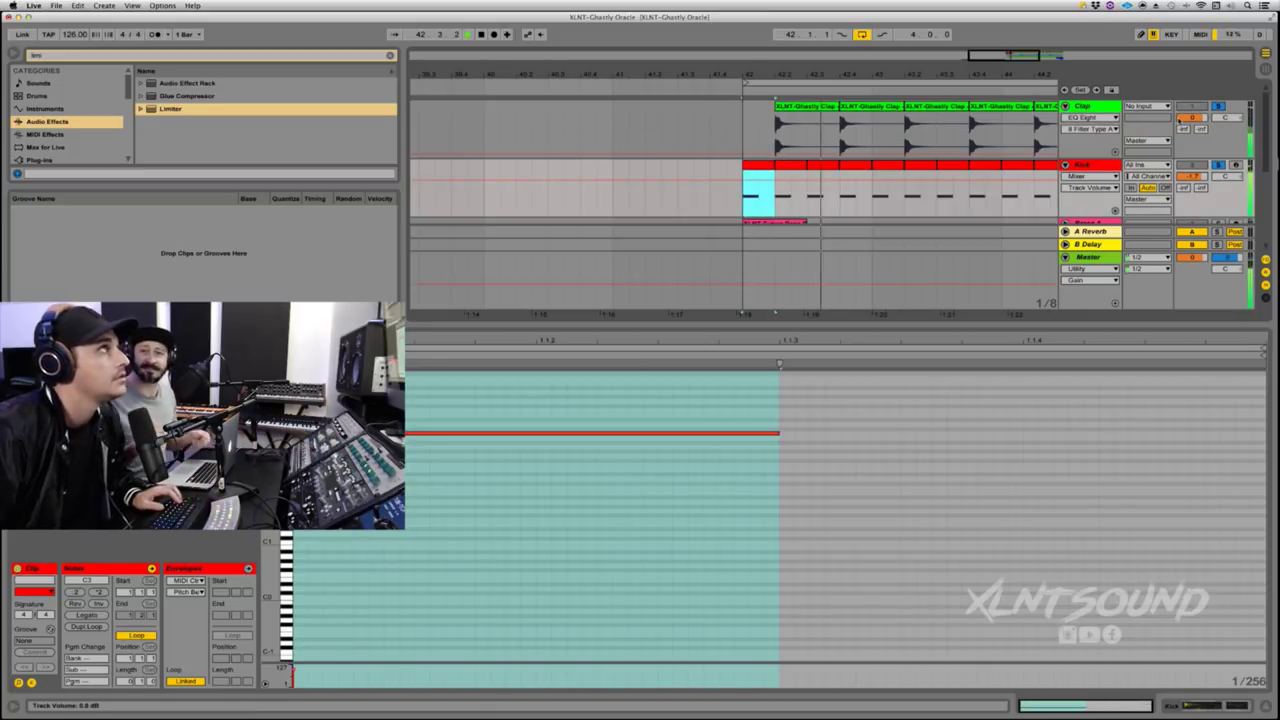
double_click(1106, 165)
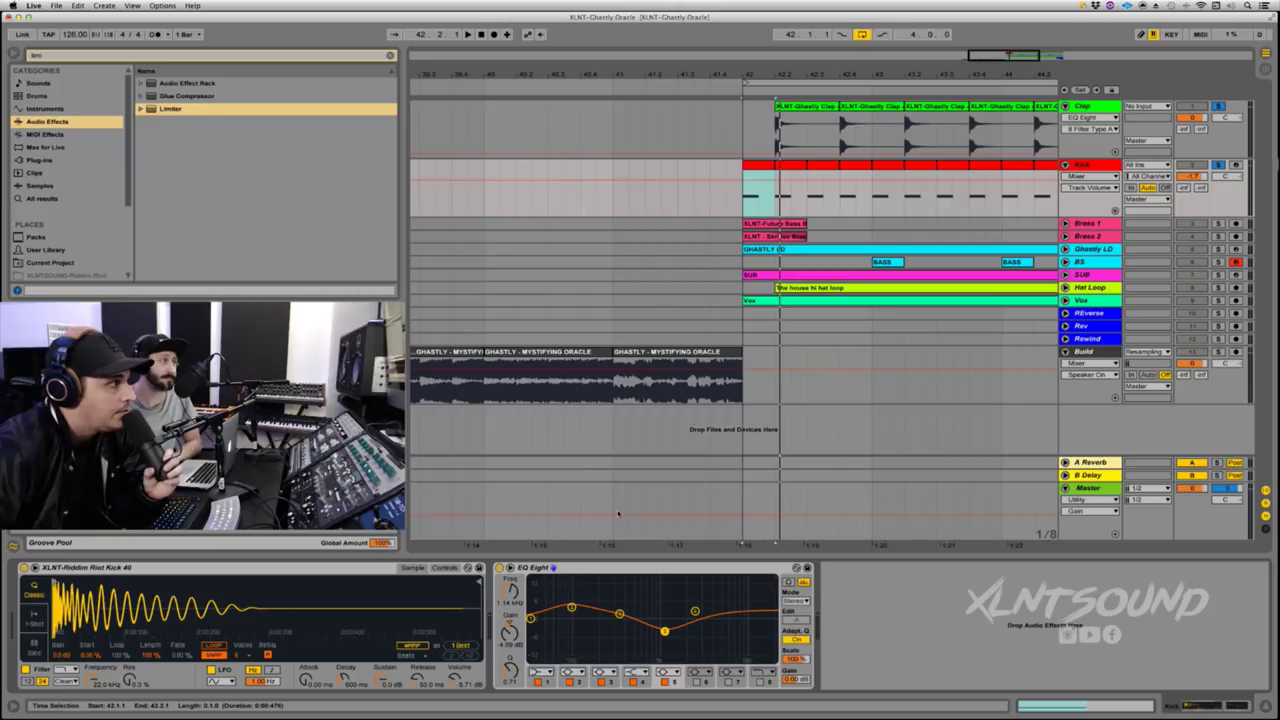
Step: Compare the kick with its EQ Eight bypassed and enabled while the soloed drums play
scroll(742, 400, right, 3)
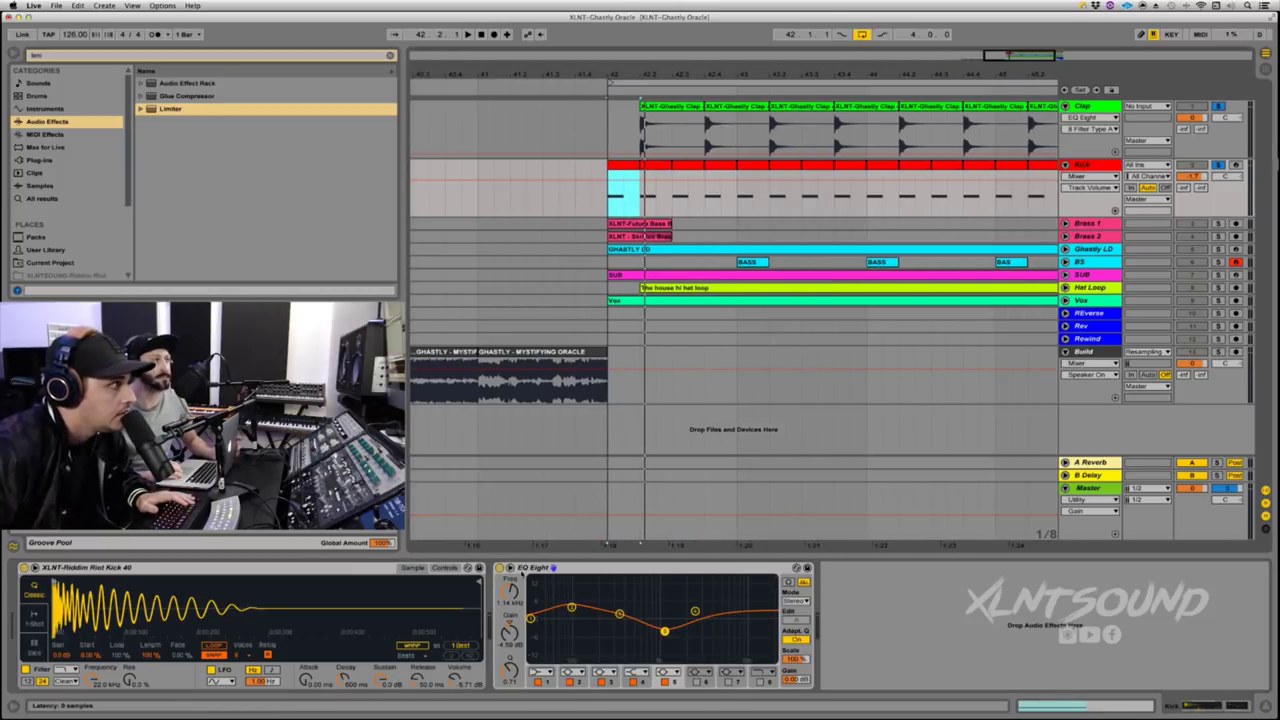
key(space)
click(500, 567)
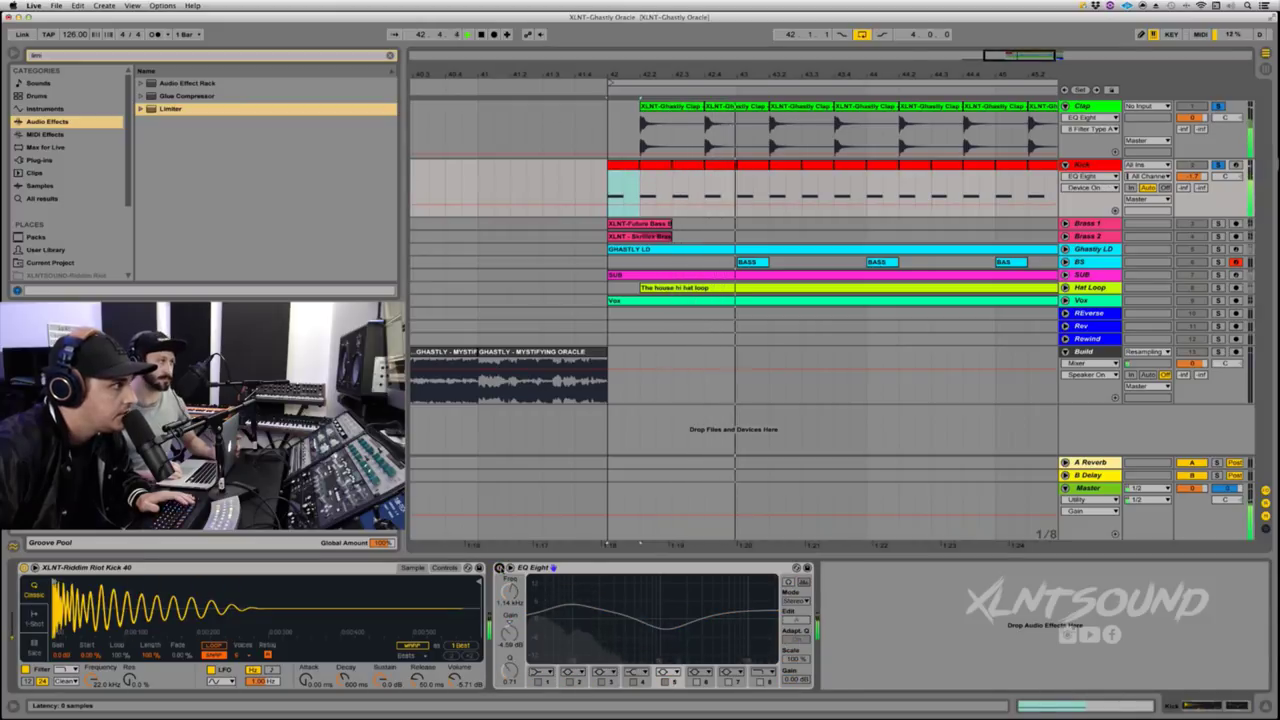
click(500, 567)
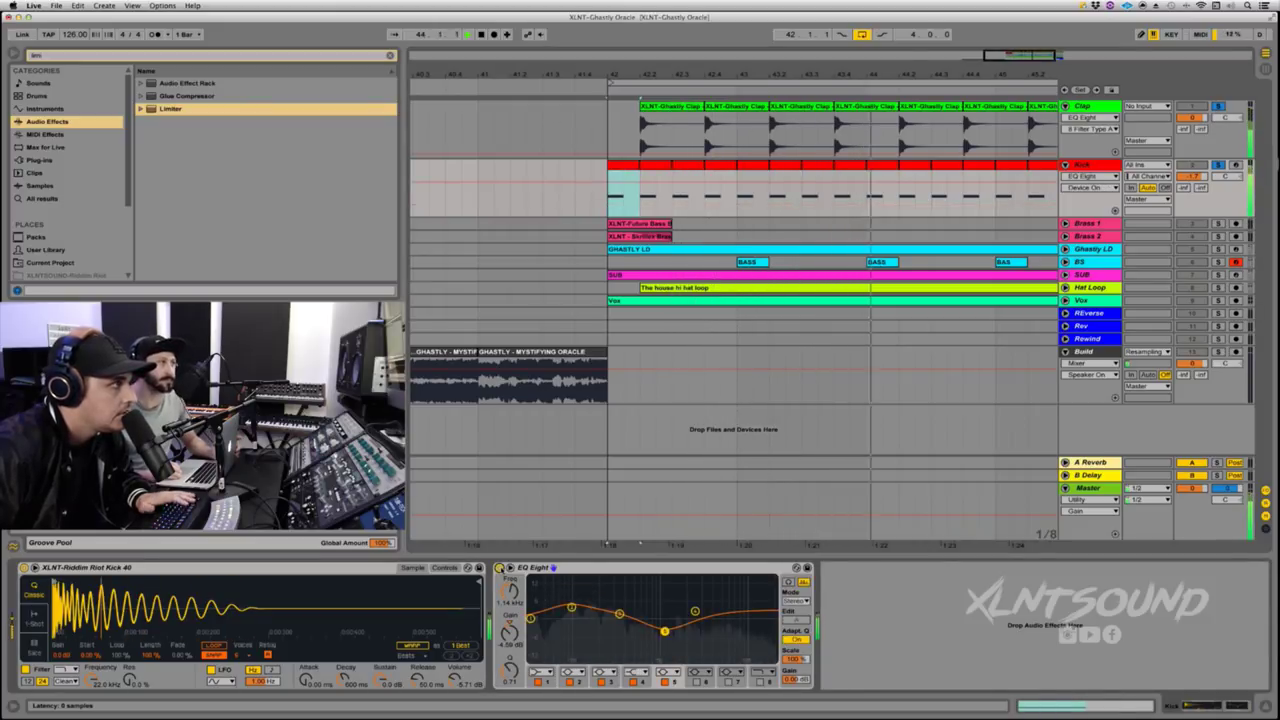
key(space)
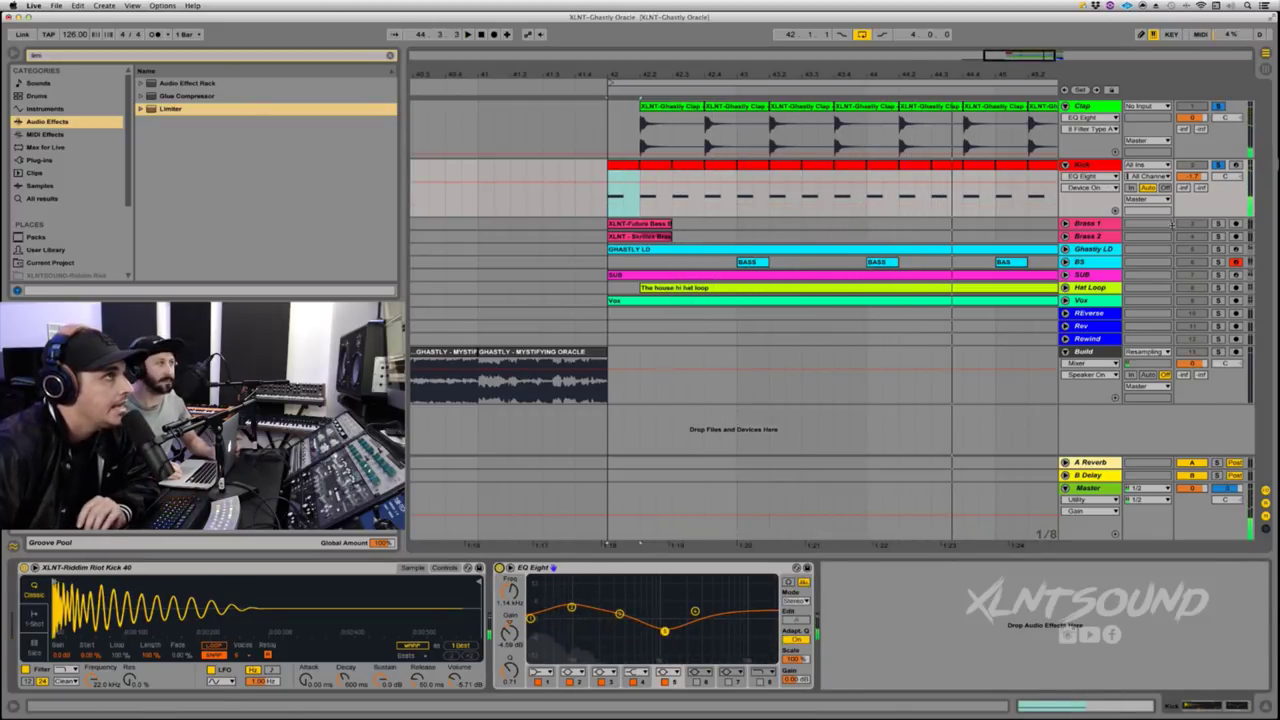
Step: Clear the drum solos, expand the Brass 1 and Brass 2 tracks, and select the Brass 1 clip
click(1214, 165)
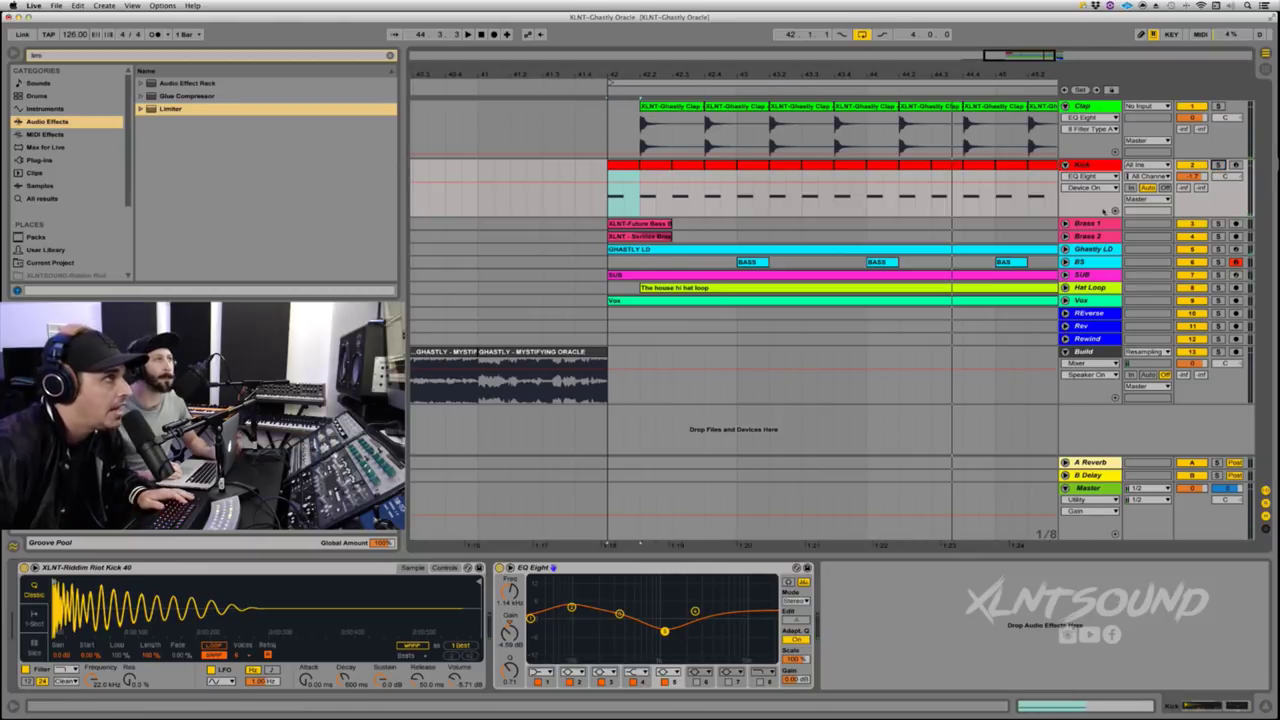
click(1065, 224)
click(1065, 283)
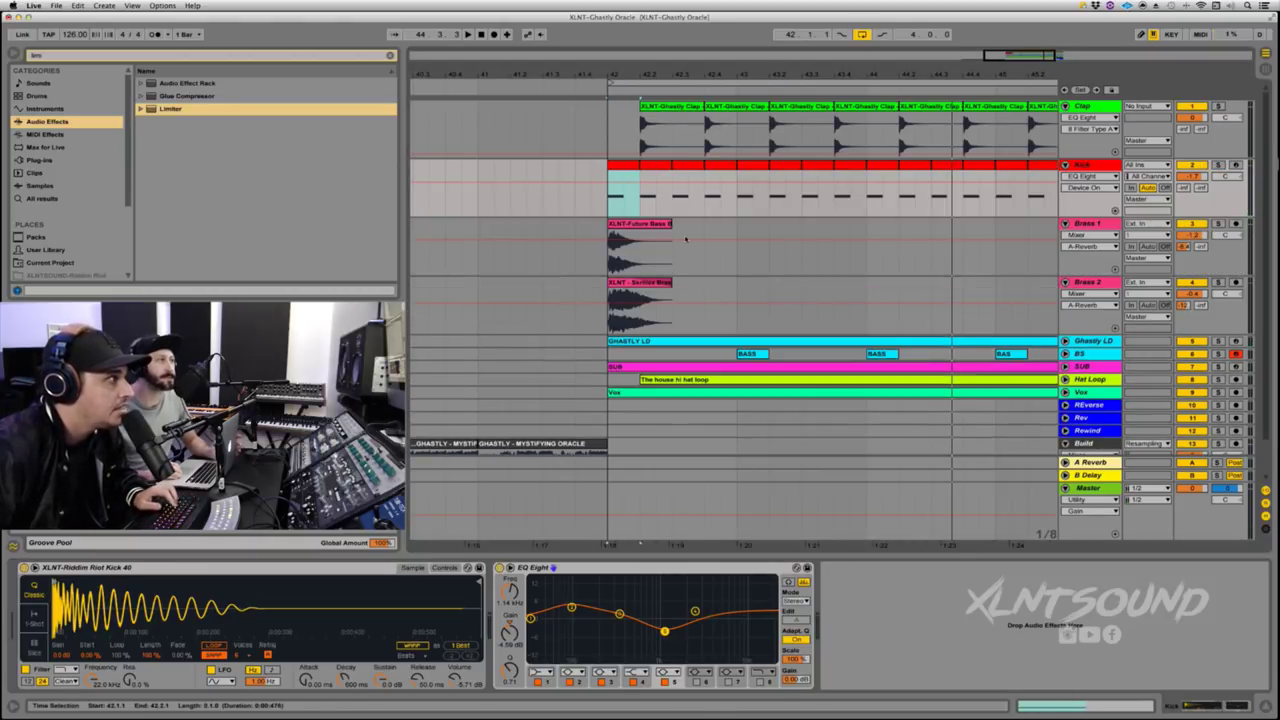
click(640, 250)
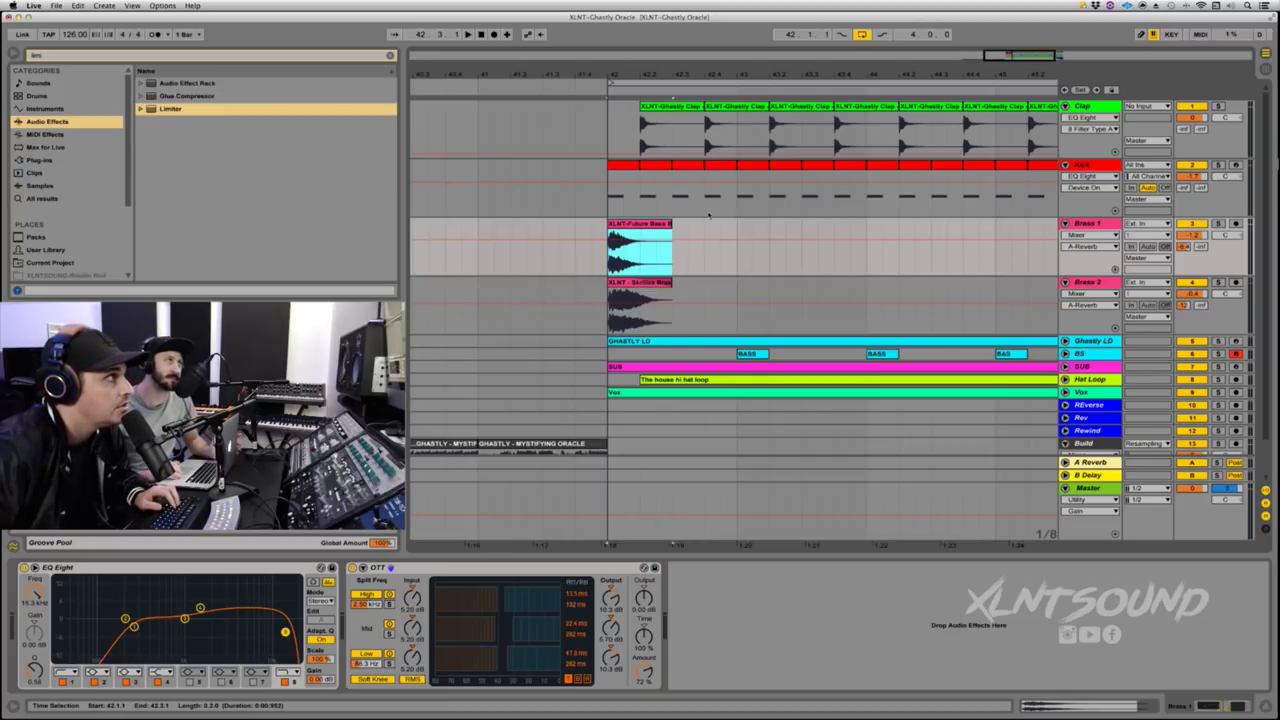
mouse_move(657, 77)
mouse_down()
mouse_move(657, 104)
mouse_move(658, 80)
mouse_up()
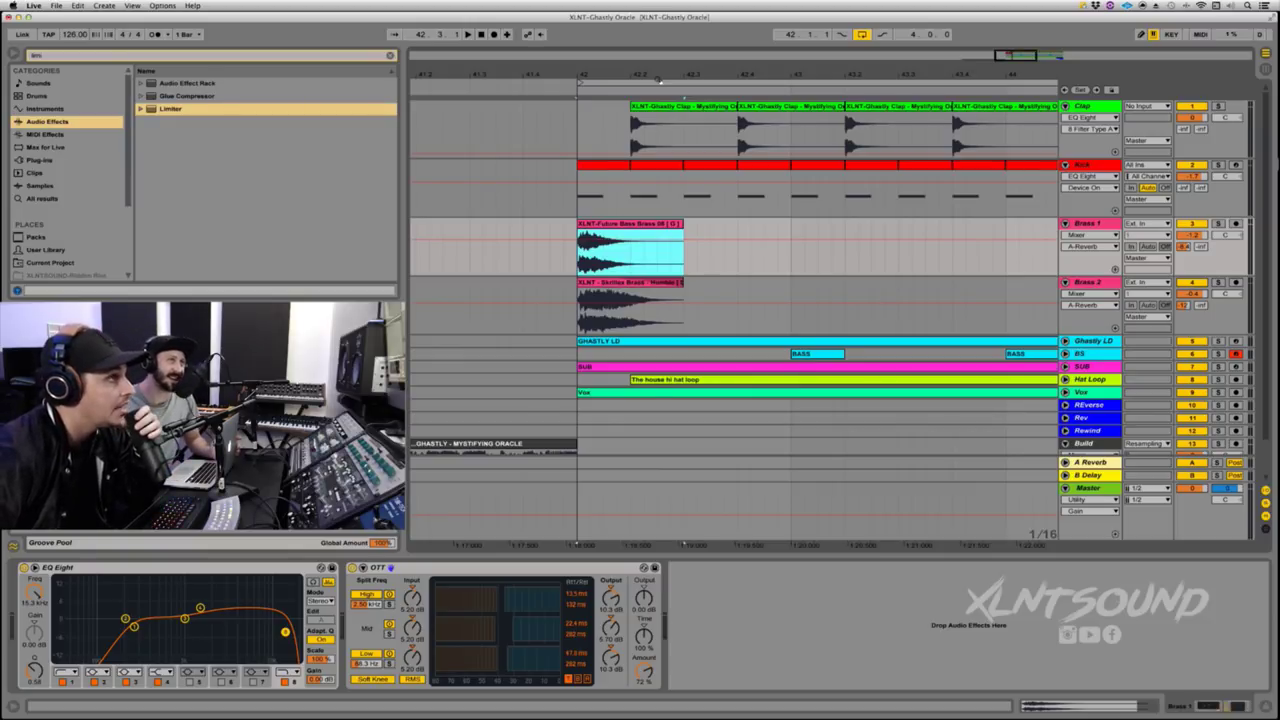
Step: Solo the Brass 1 track and play its brass hit
click(1083, 231)
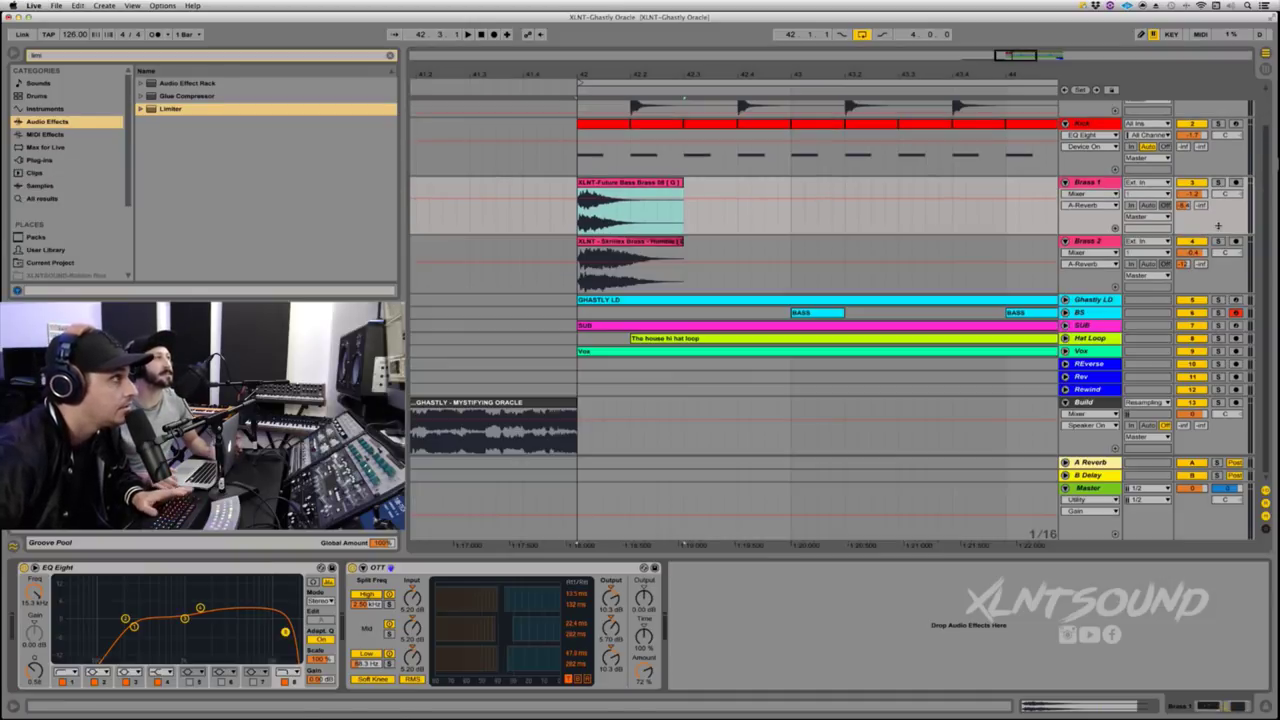
click(1218, 183)
key(space)
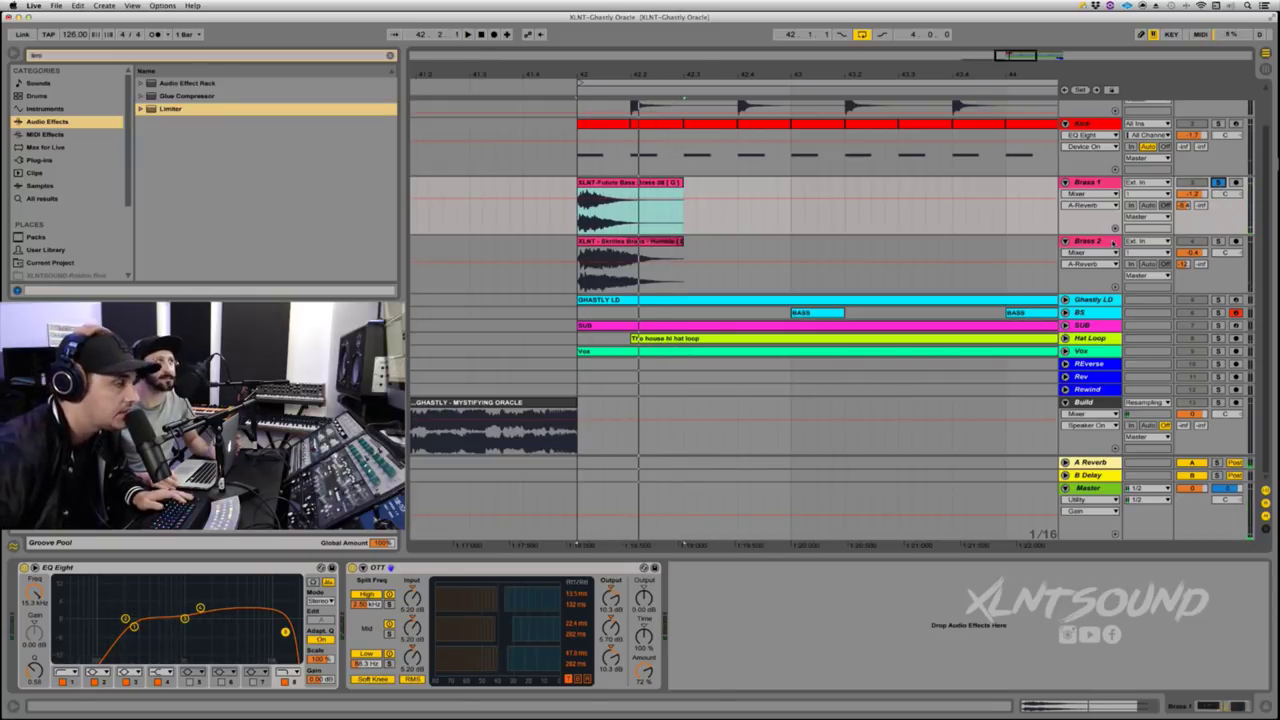
Step: Audition Brass 2 layered with Brass 1, and play Brass 2 soloed by itself
click(630, 247)
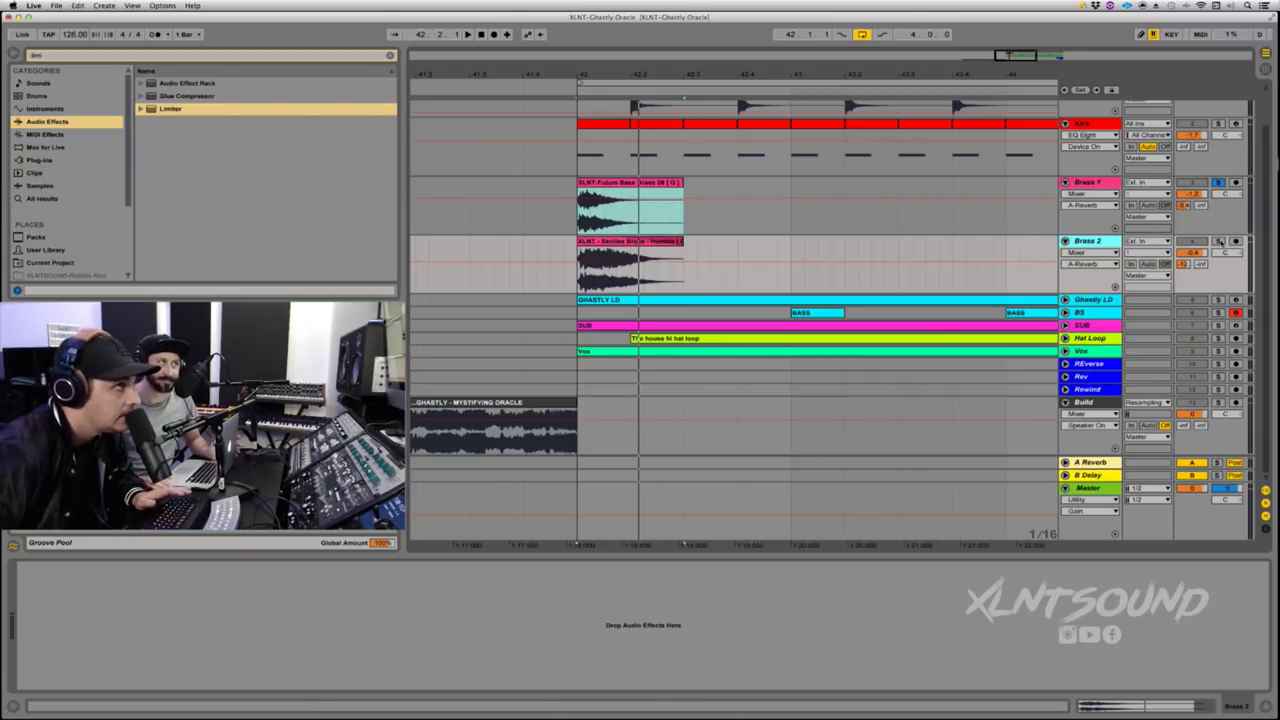
click(1219, 242)
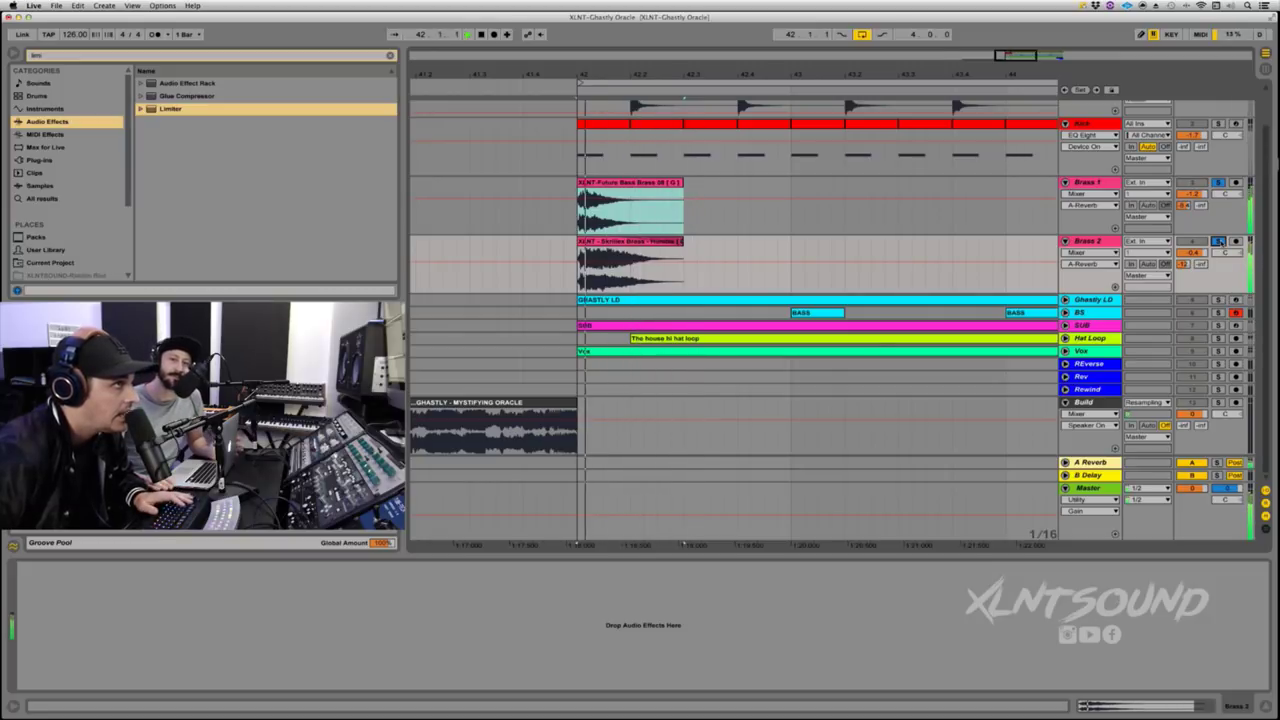
click(1219, 242)
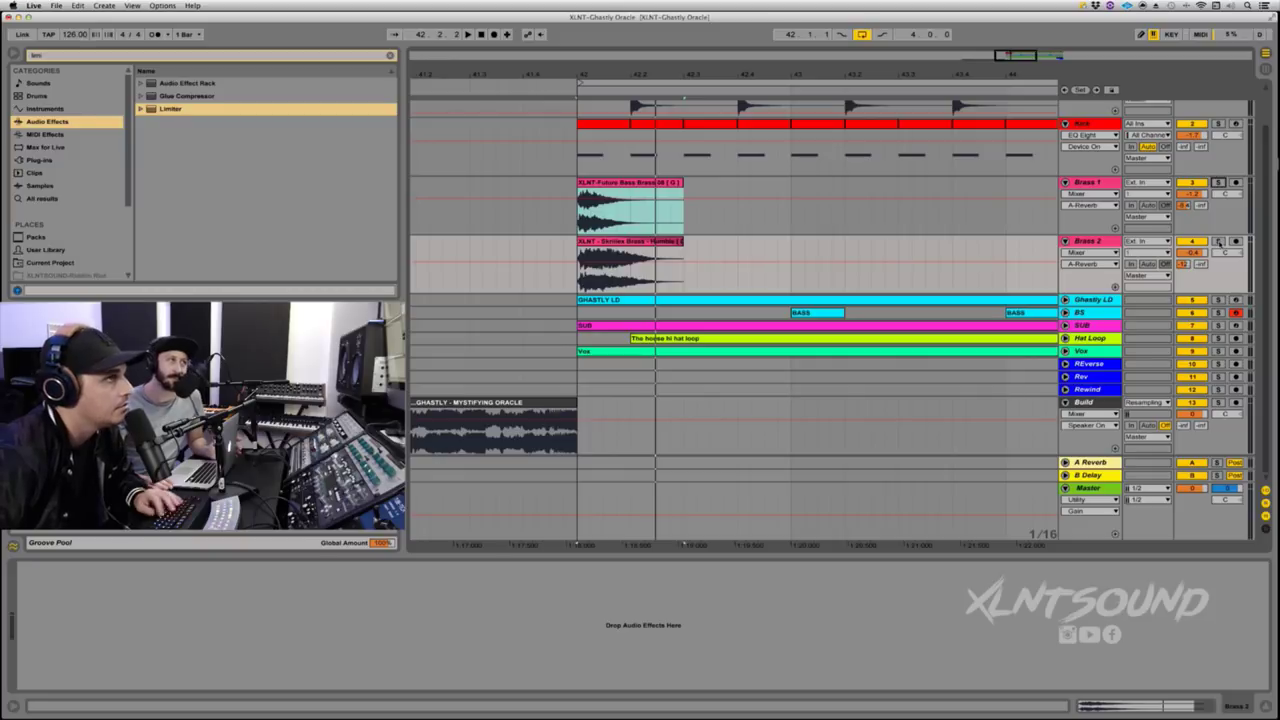
click(1219, 242)
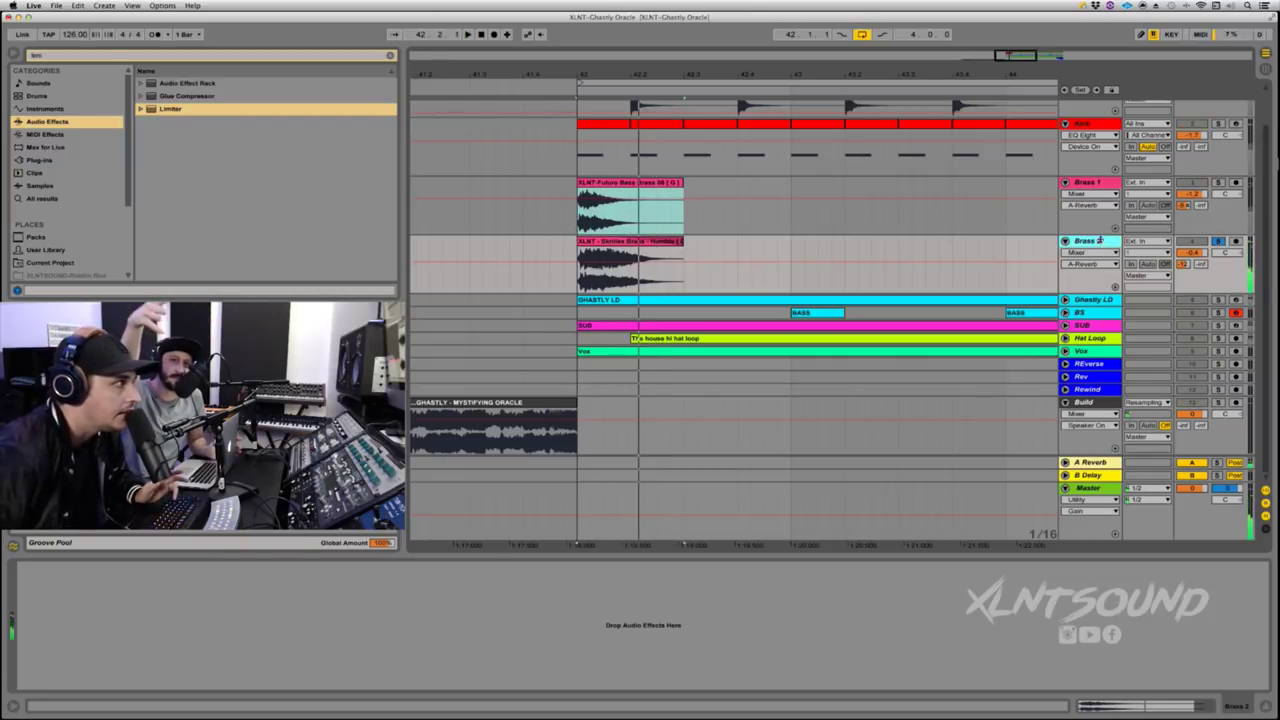
Step: Examine the sample waveforms and clip settings of the Brass 1 and Brass 2 clips
key(shift+Tab)
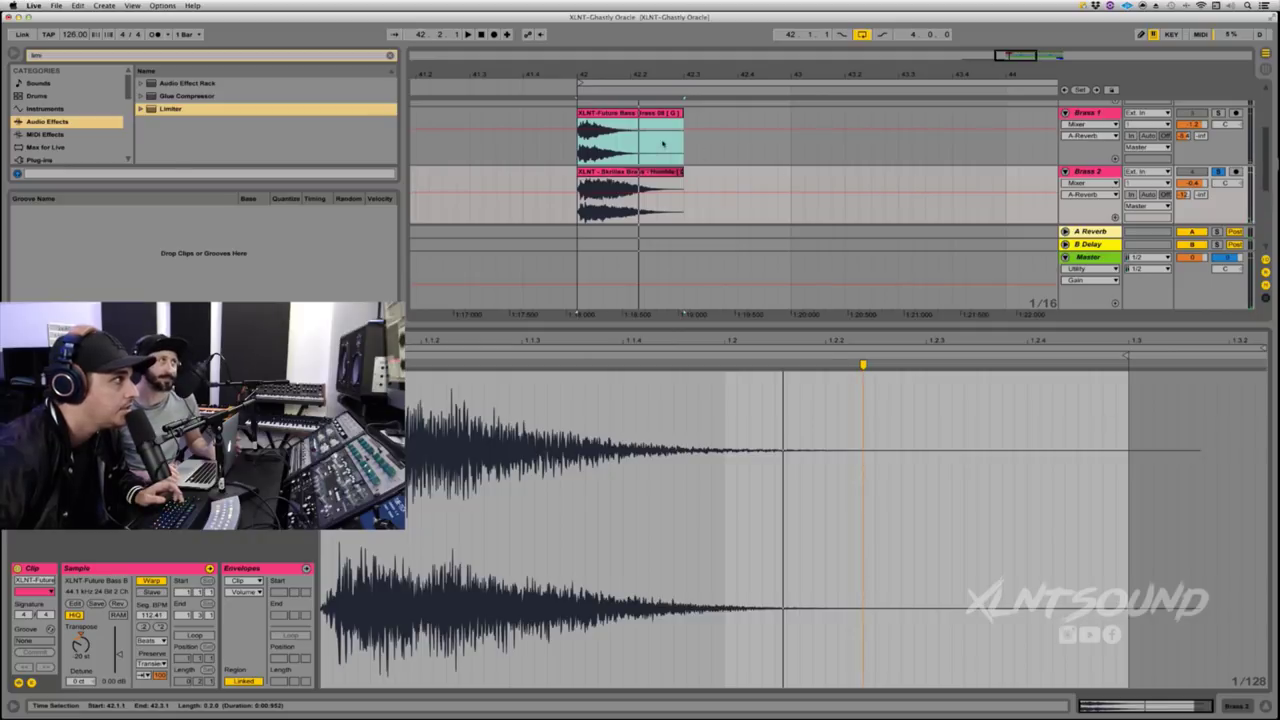
click(660, 113)
click(651, 171)
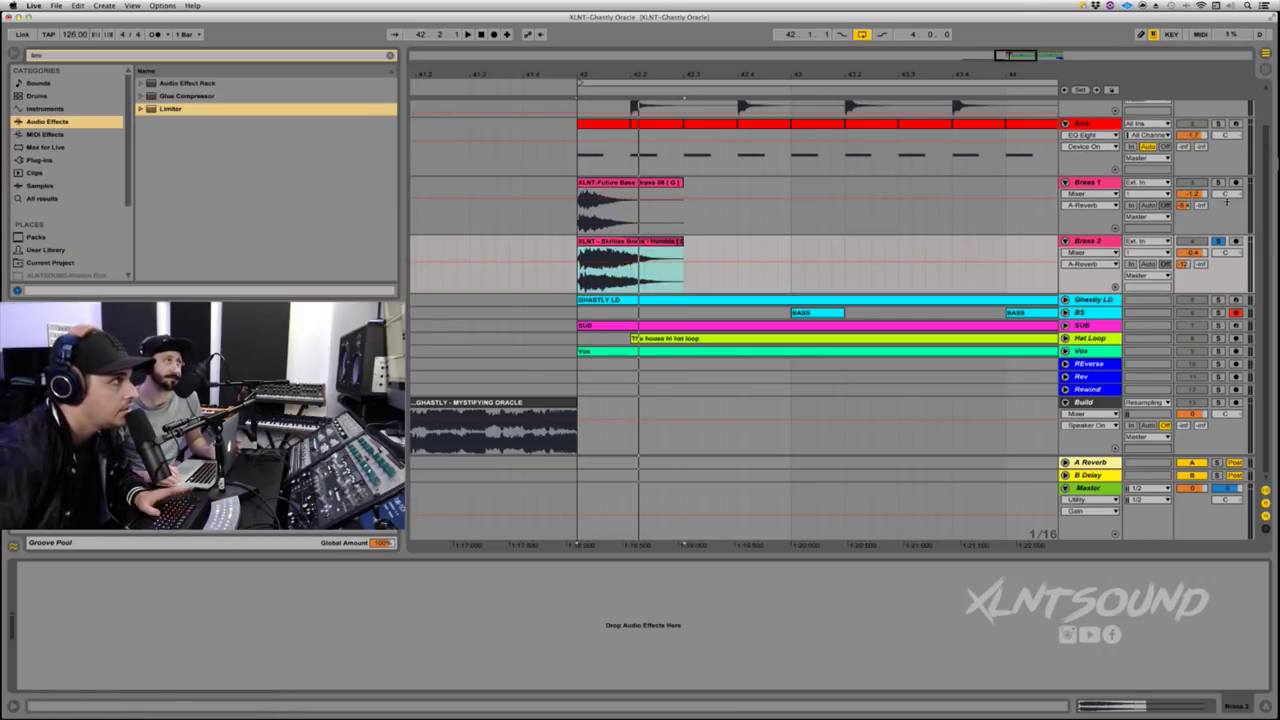
Step: Add Brass 1 to the solo, play both brass layers together, and clear the solos
click(1220, 182)
key(space)
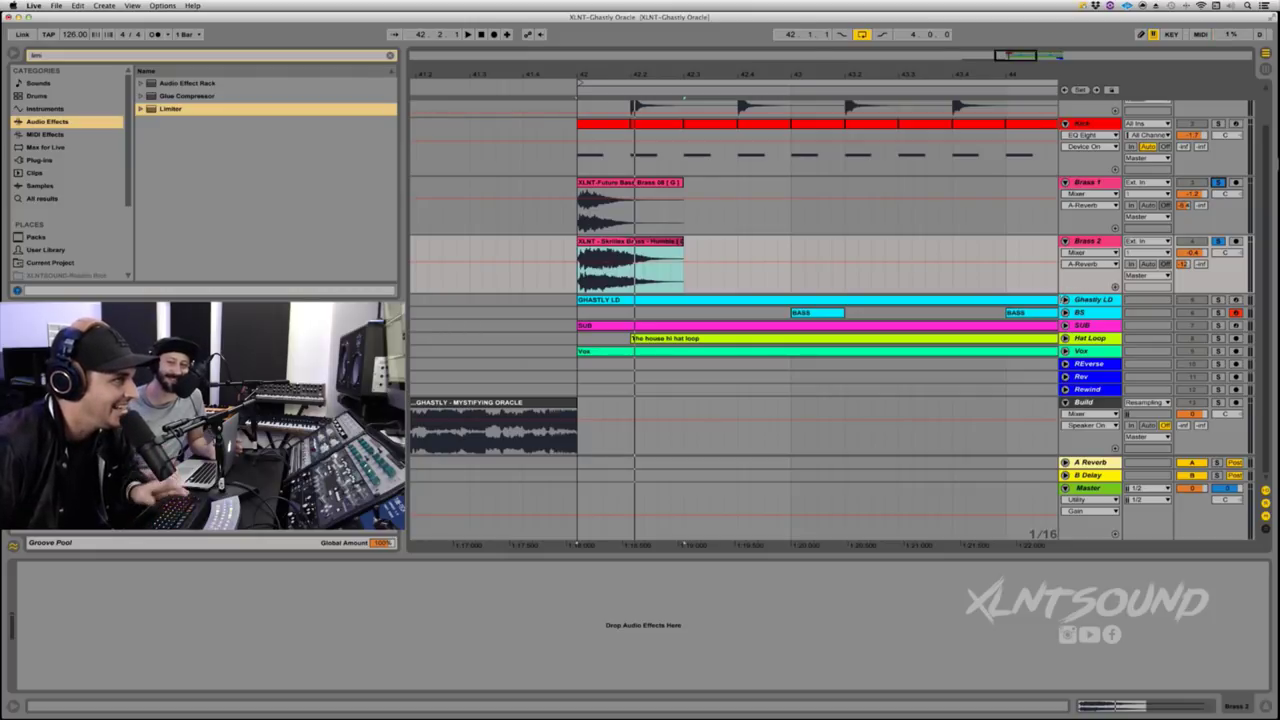
click(1218, 241)
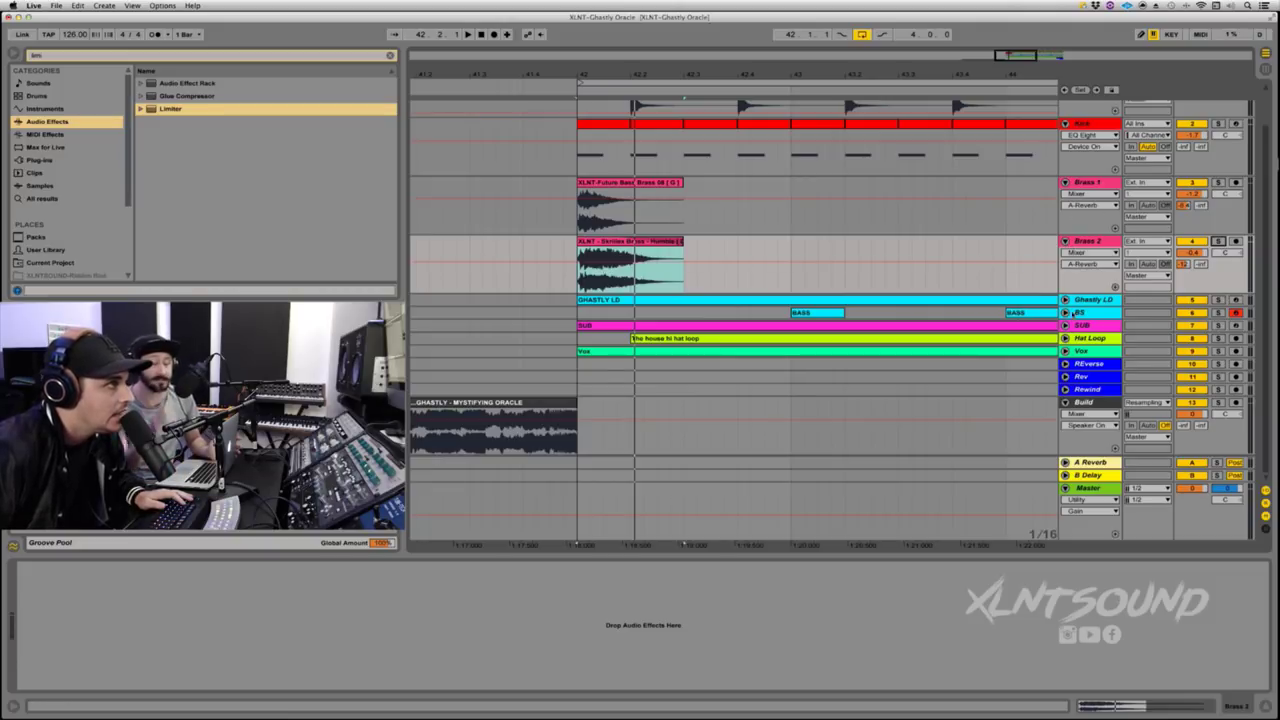
Step: Expand the BS track to view its first BASS clip and devices, and collapse the track again
click(1065, 313)
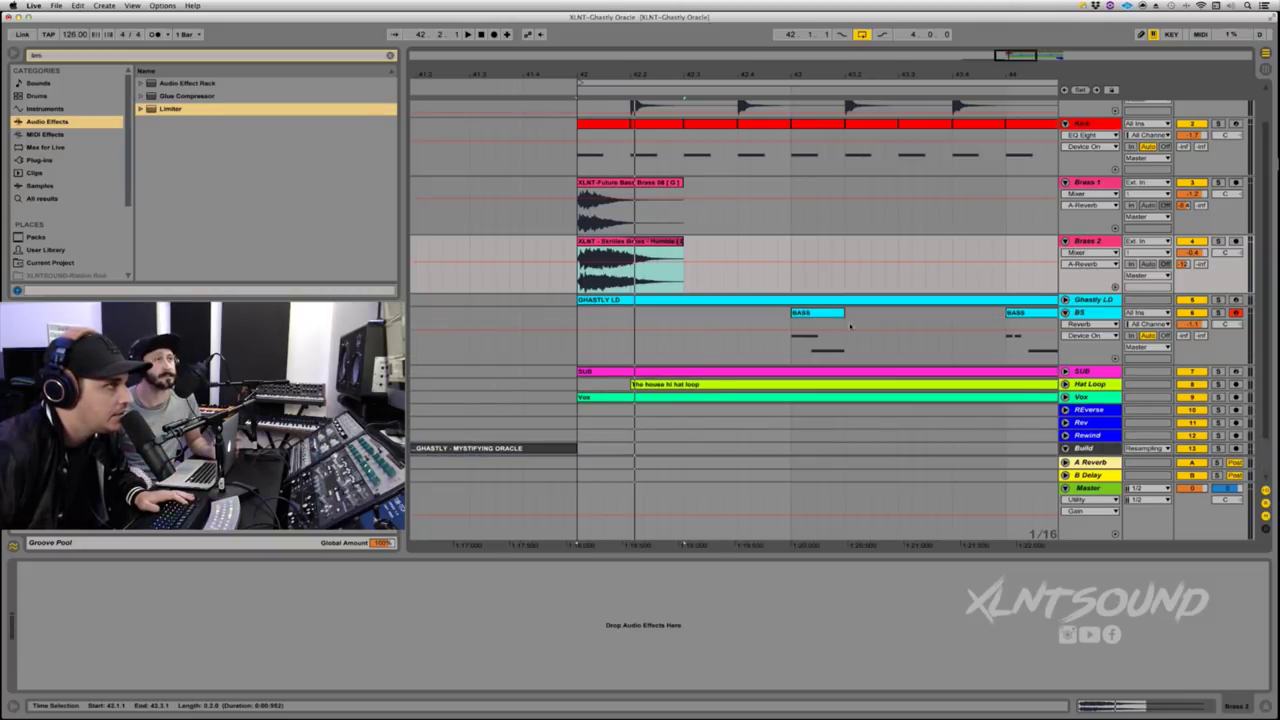
click(835, 330)
click(1065, 313)
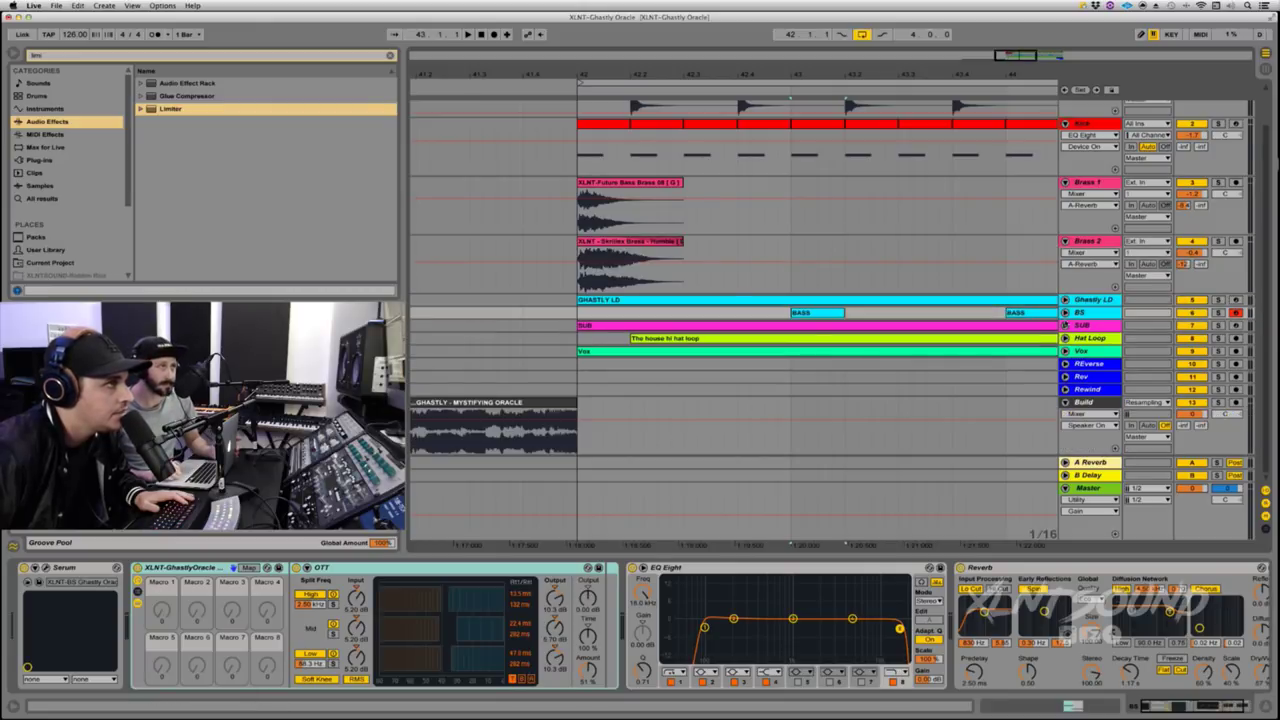
Step: Expand and solo the SUB track, and play its clip from the start
click(1065, 325)
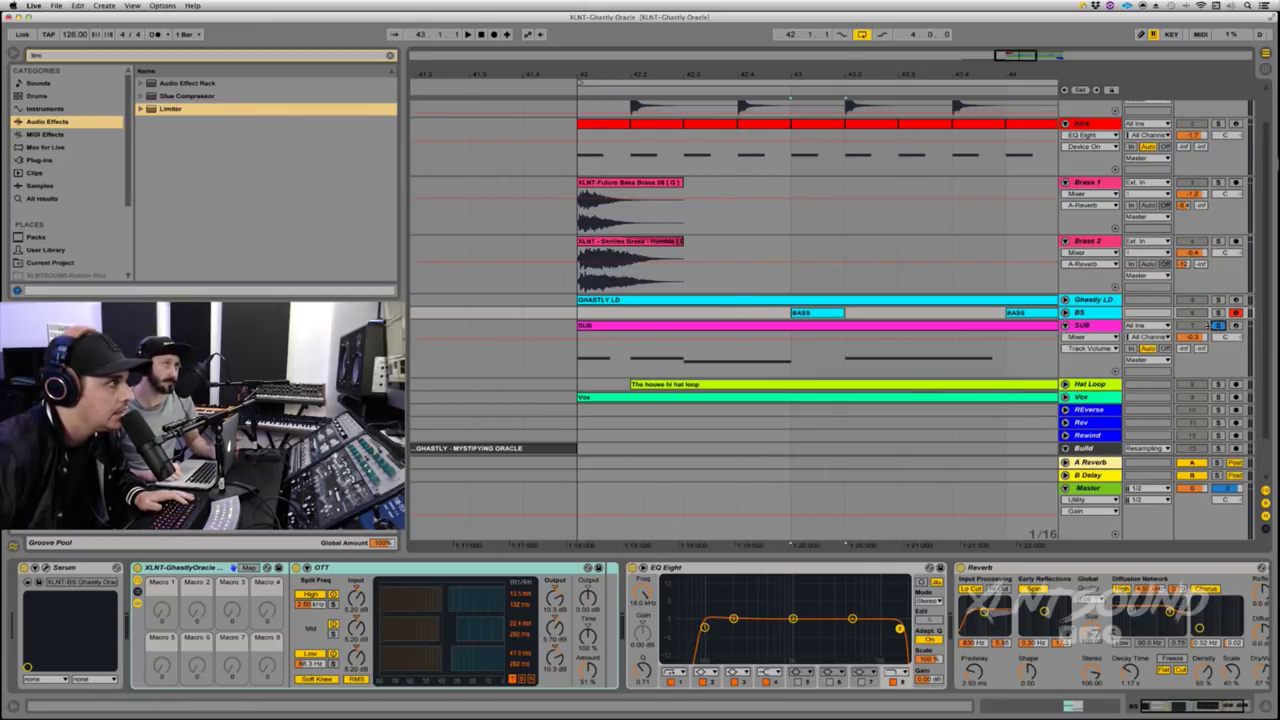
click(810, 326)
click(810, 328)
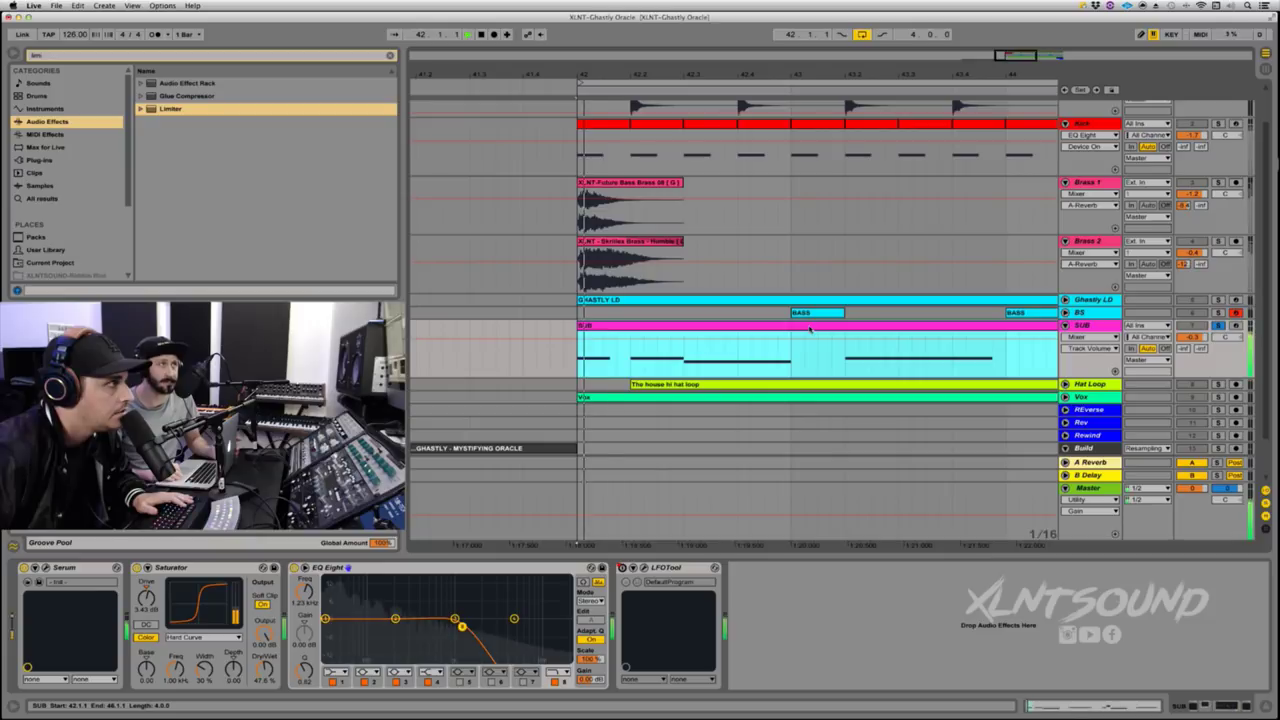
Step: Stop playback and open the SUB track's Serum instrument window
key(space)
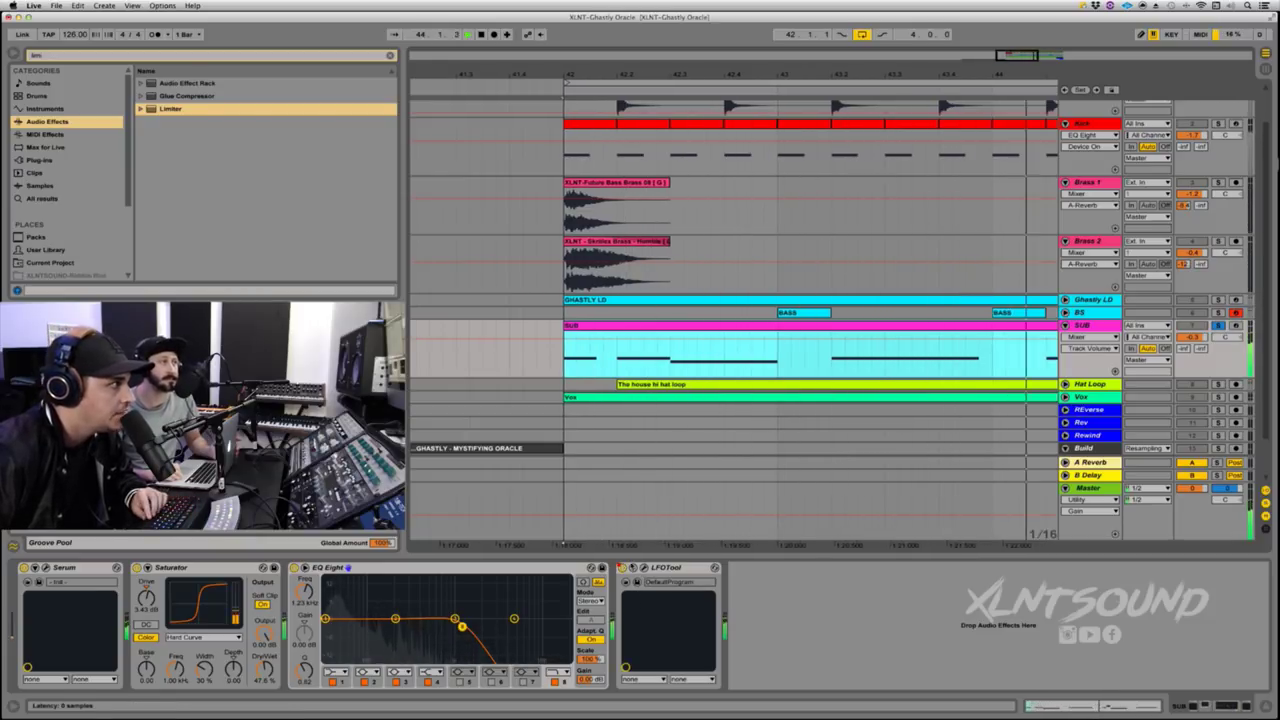
click(52, 569)
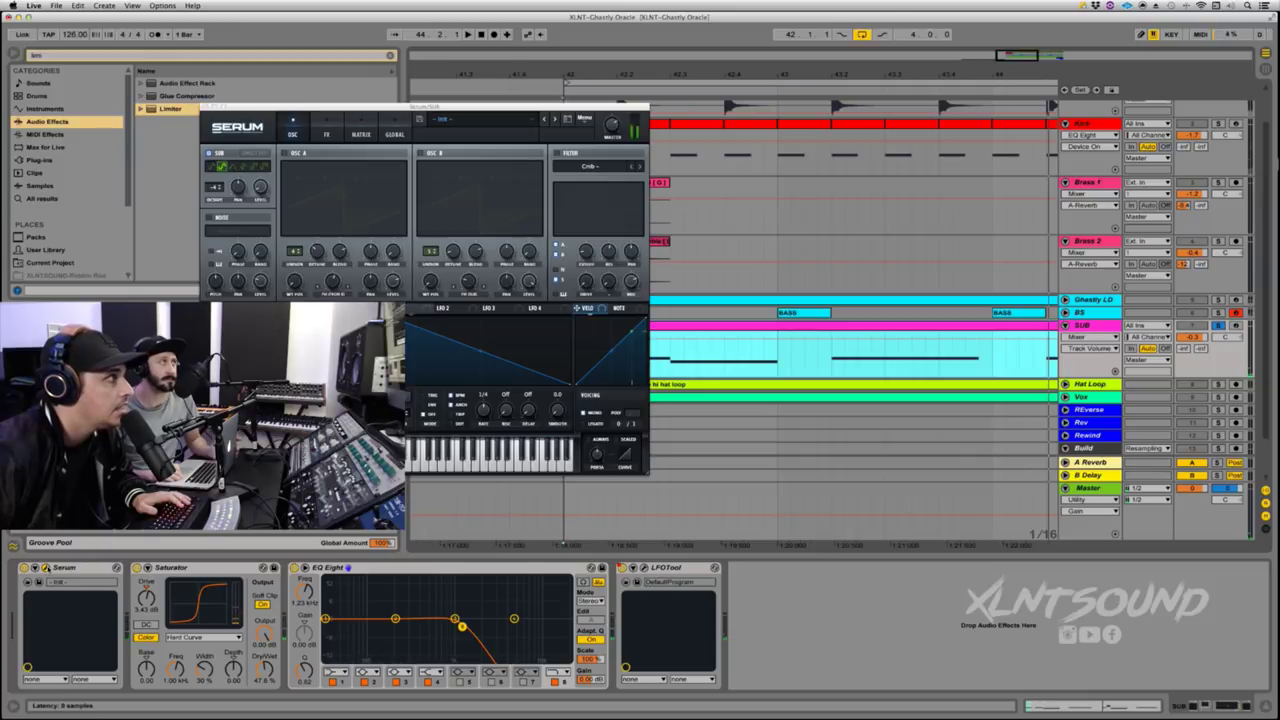
Step: Move the SUB track's Serum window aside, switch off Serum's Reverb effect, and close the window
drag(468, 108, 955, 138)
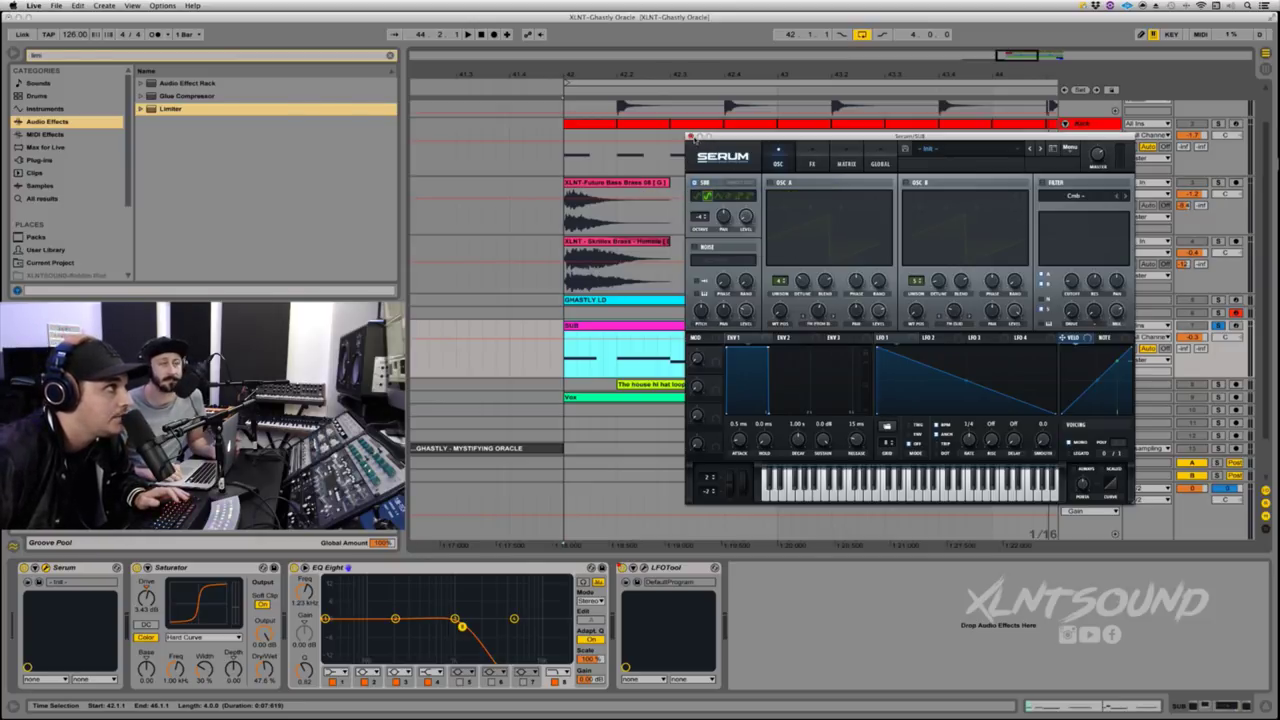
click(809, 155)
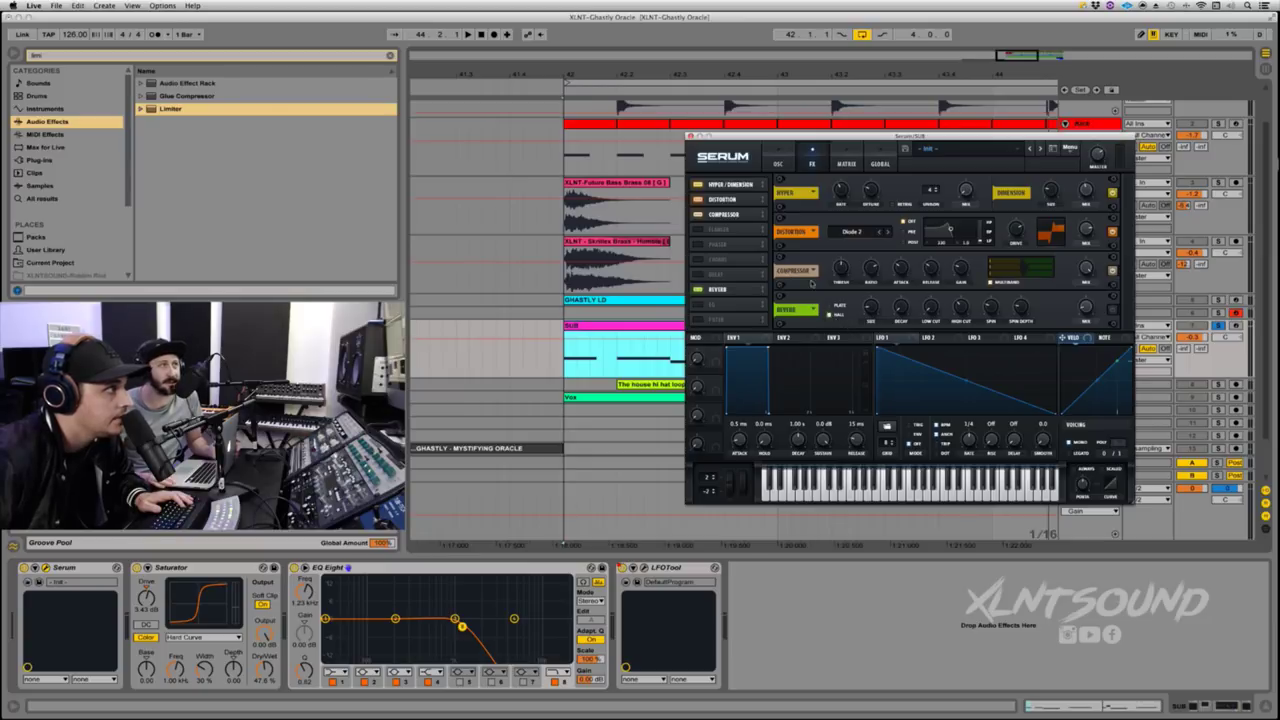
click(697, 290)
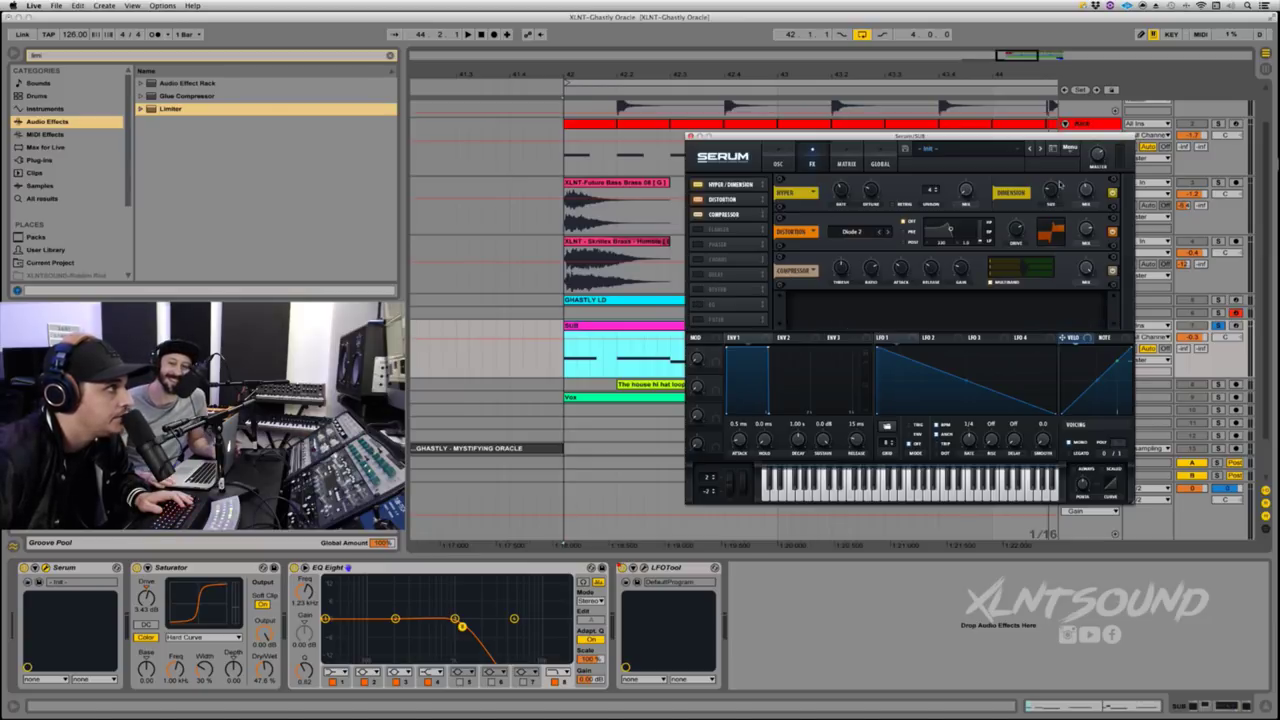
click(776, 160)
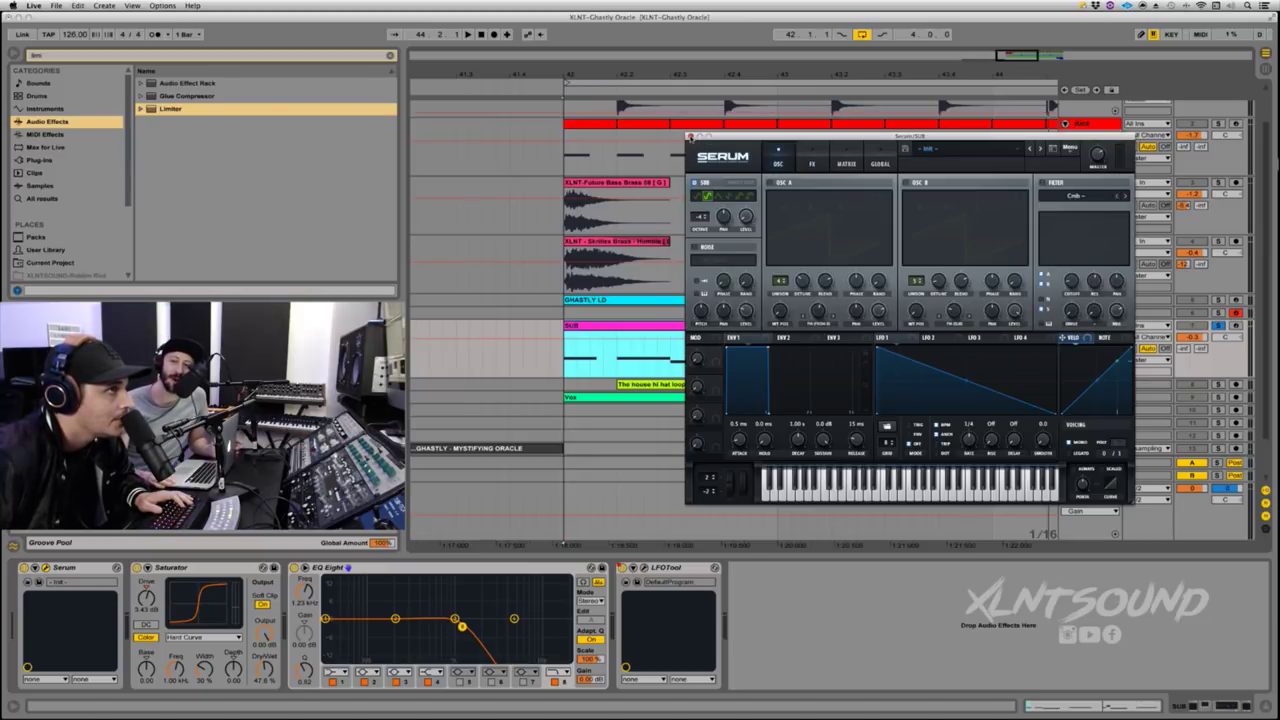
click(690, 136)
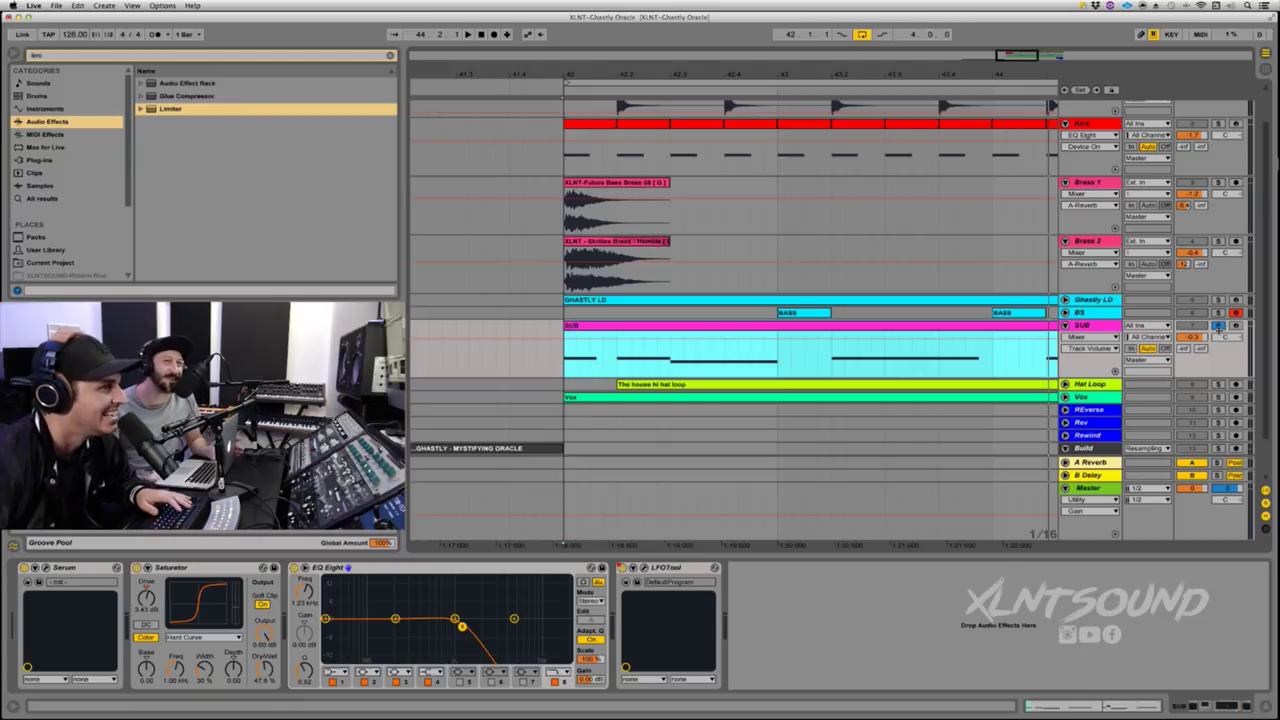
Step: Clear the SUB solo, expand the Hat Loop track, and select its hi hat loop clip to view its devices
click(1218, 326)
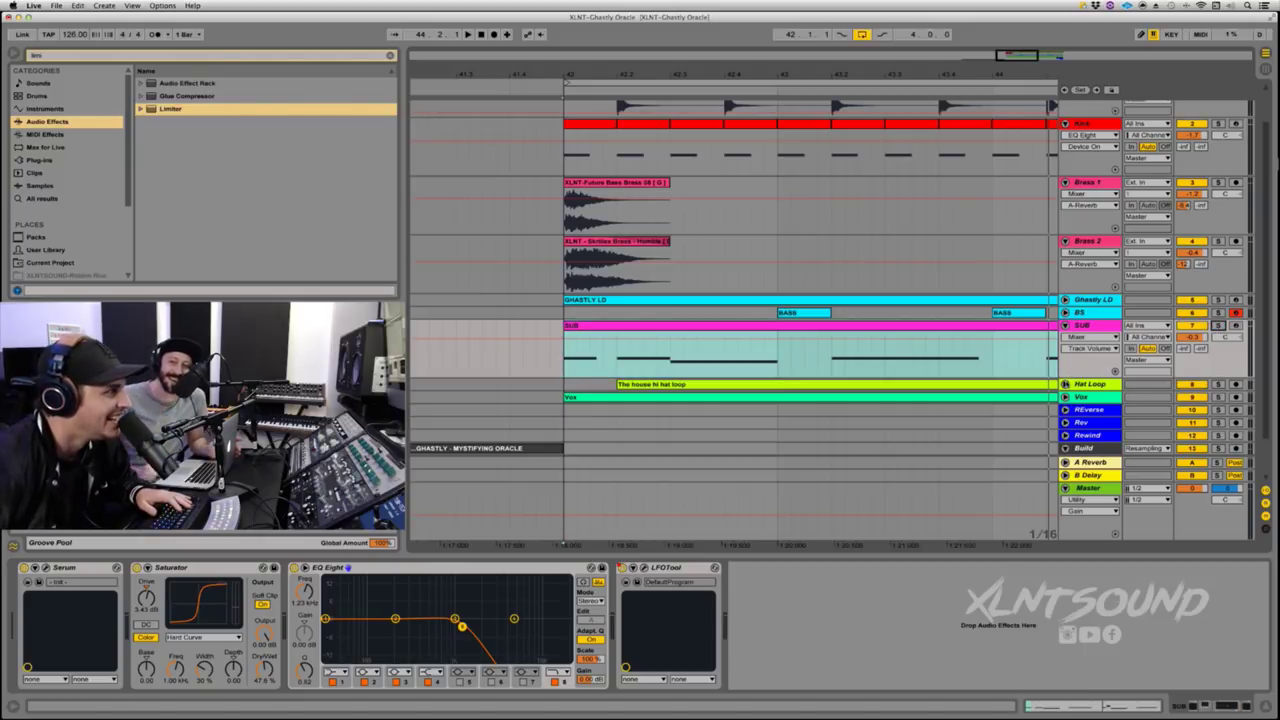
click(1065, 384)
click(777, 386)
click(825, 382)
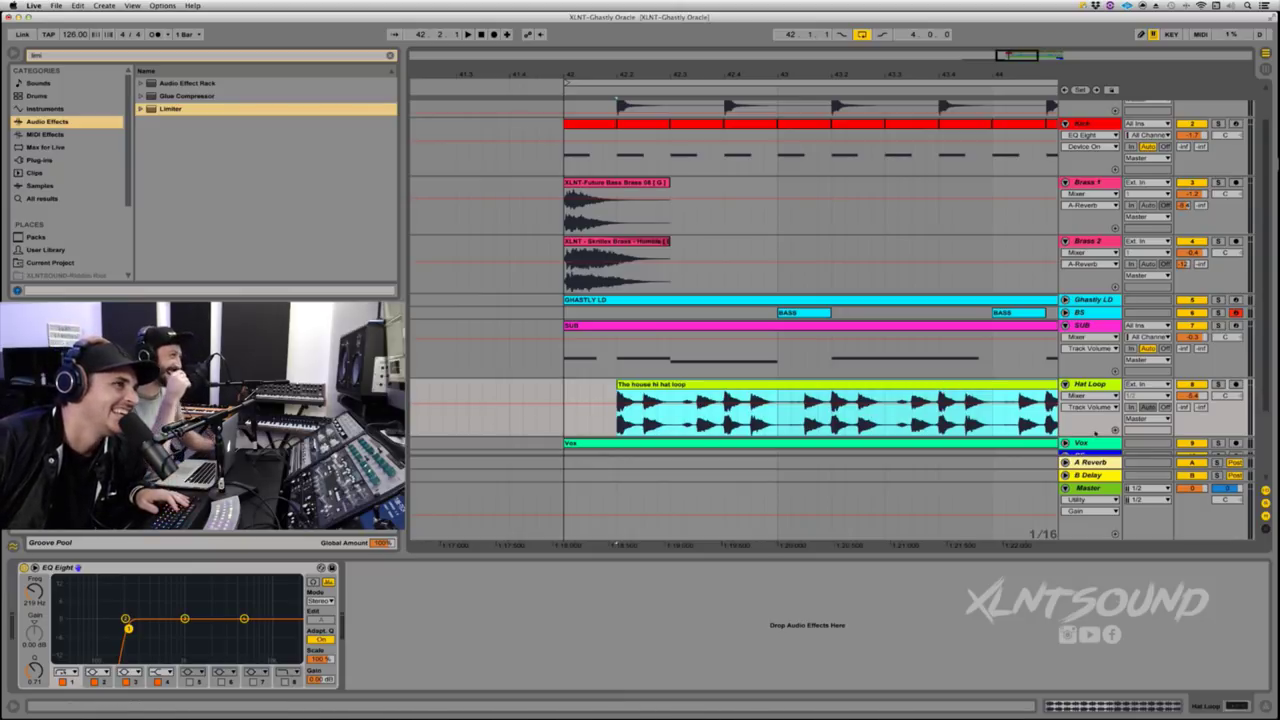
Step: Solo the Hat Loop track, play it back, stop, and clear the solo
click(1218, 384)
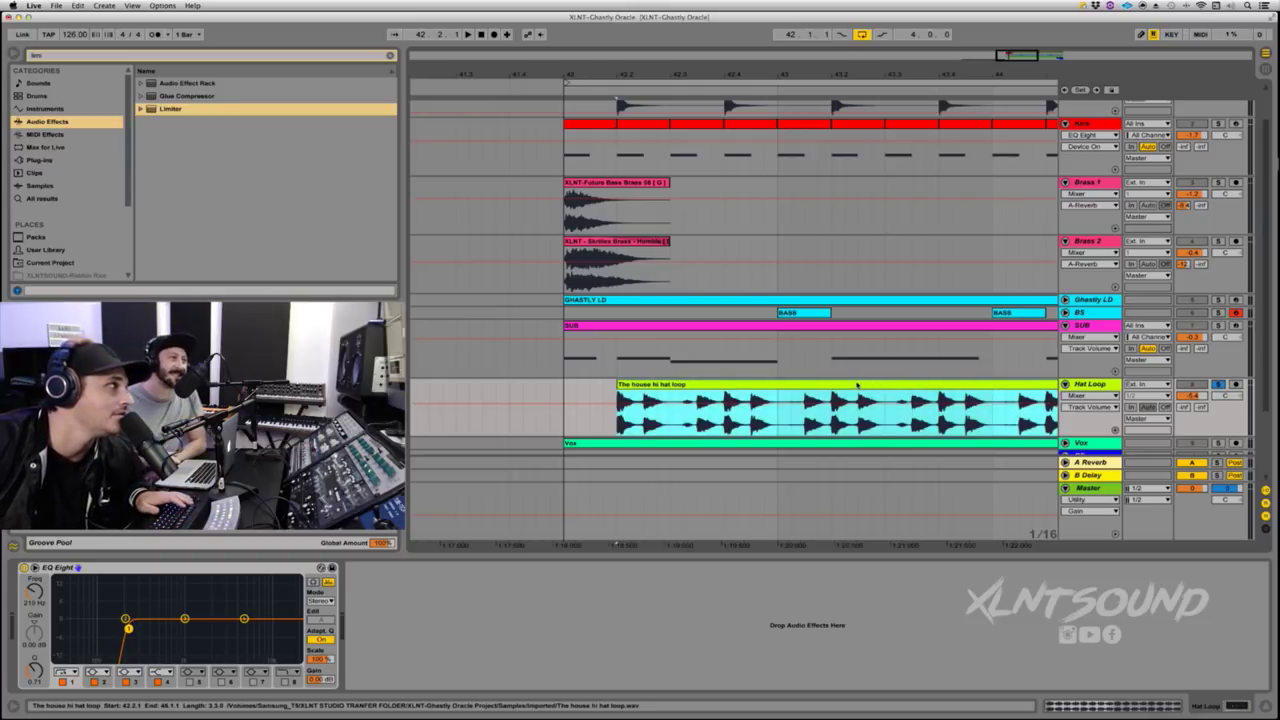
key(space)
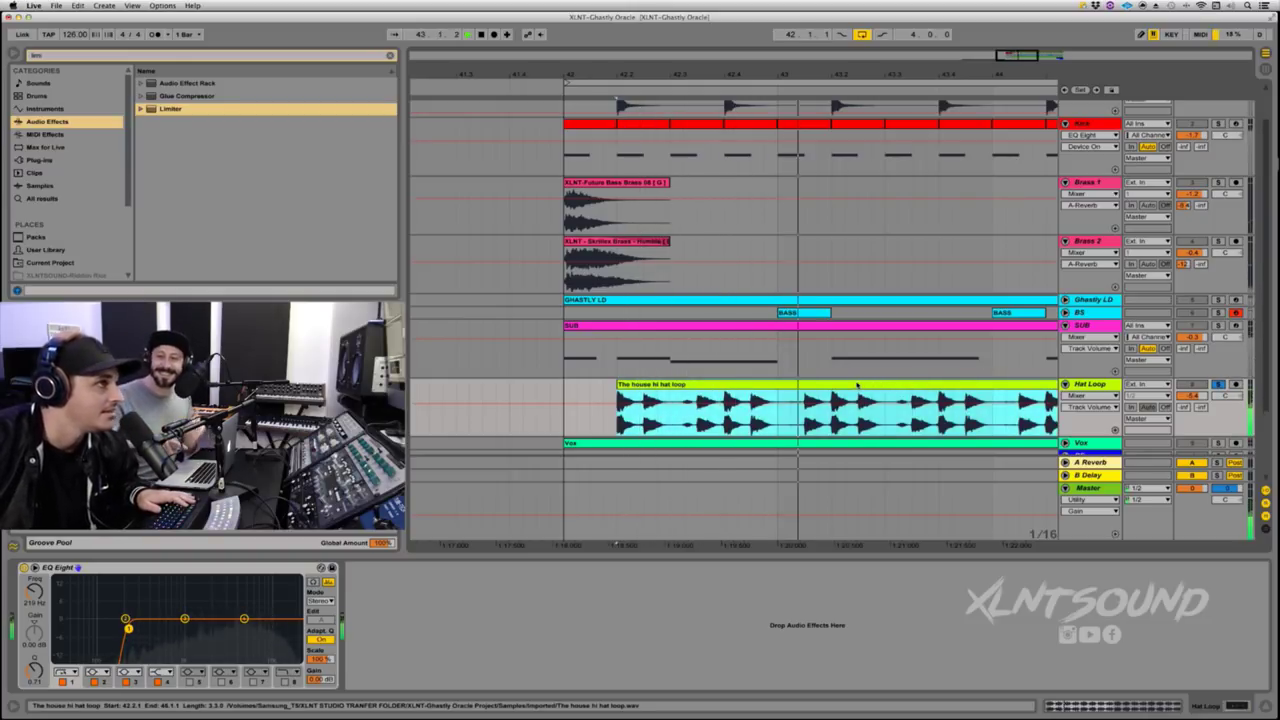
key(space)
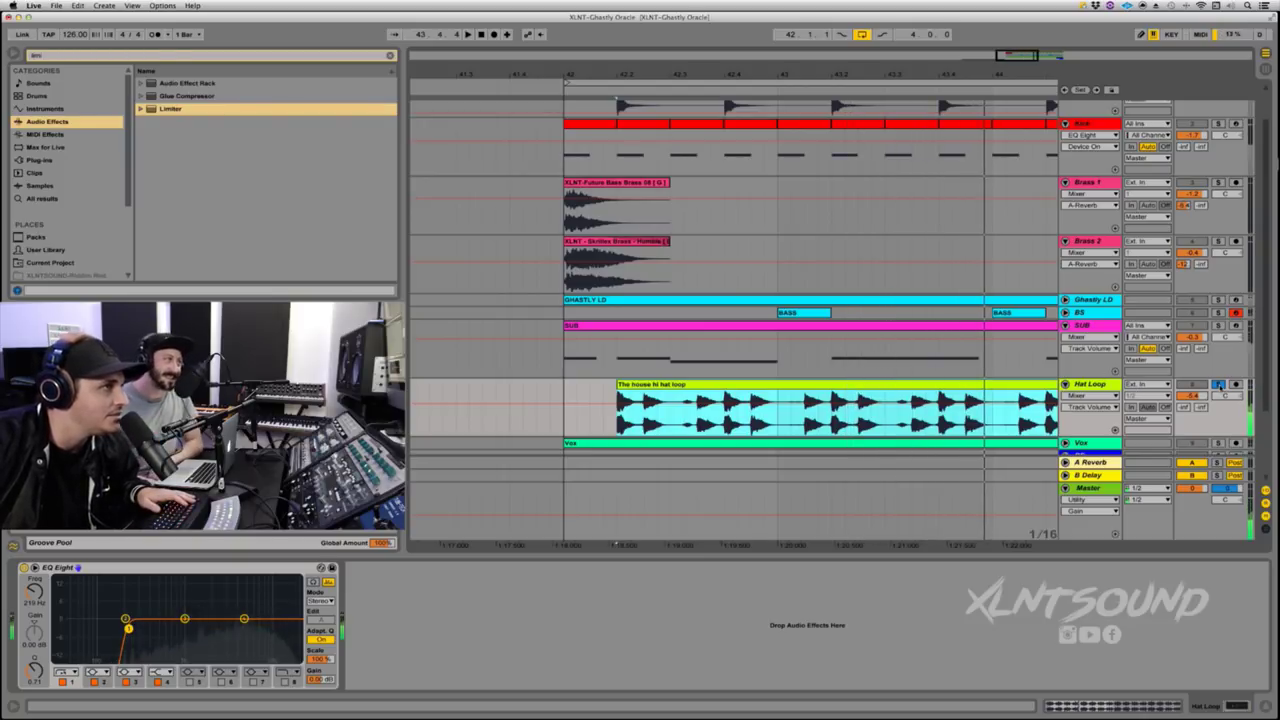
click(1219, 386)
Step: Solo and expand the Vox track, and play it together with the Hat Loop from just before the first vocal hit
click(1217, 443)
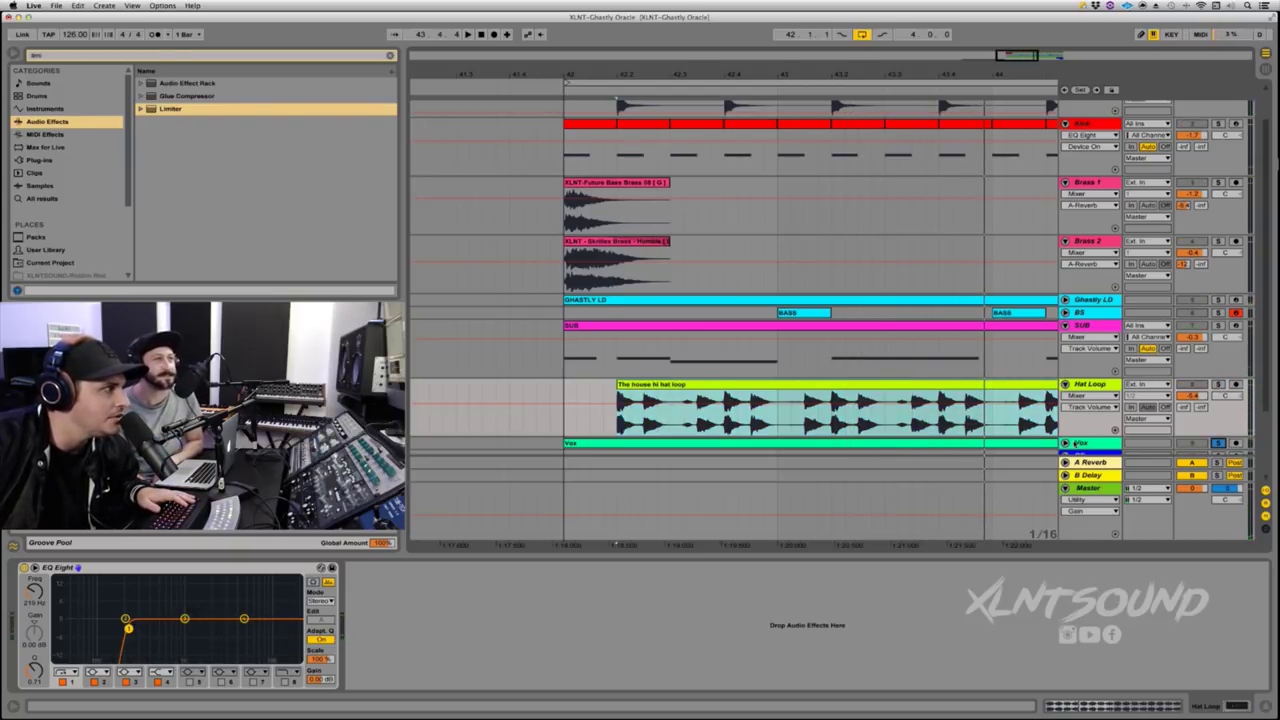
click(1066, 443)
click(641, 442)
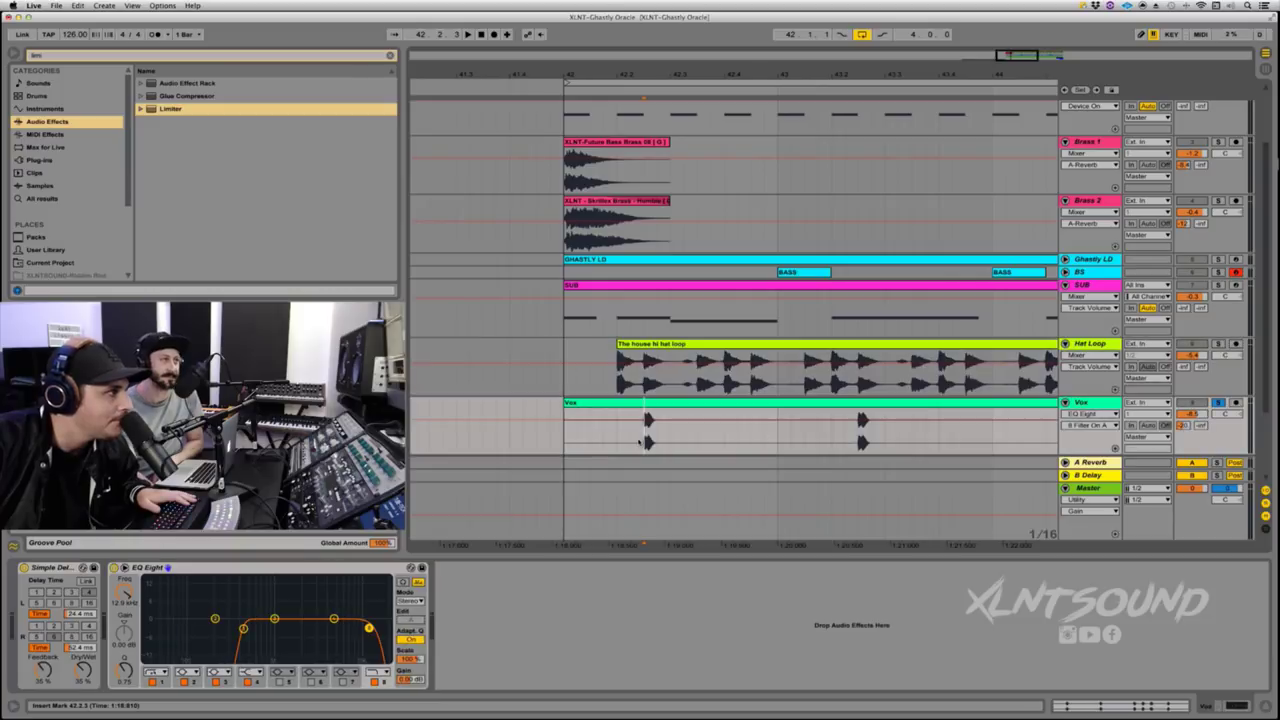
key(space)
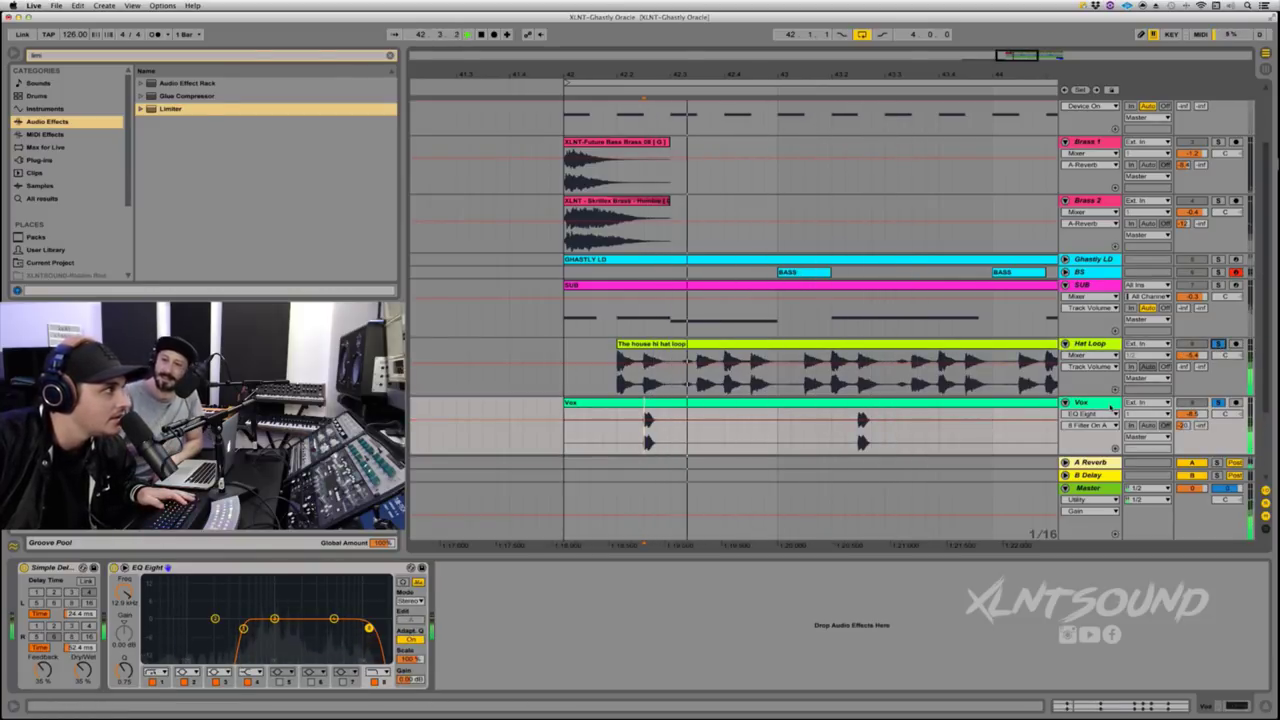
Step: Add the Clap, Kick and SUB tracks to the solo while playback continues
scroll(900, 330, down, 3)
scroll(915, 323, up, 4)
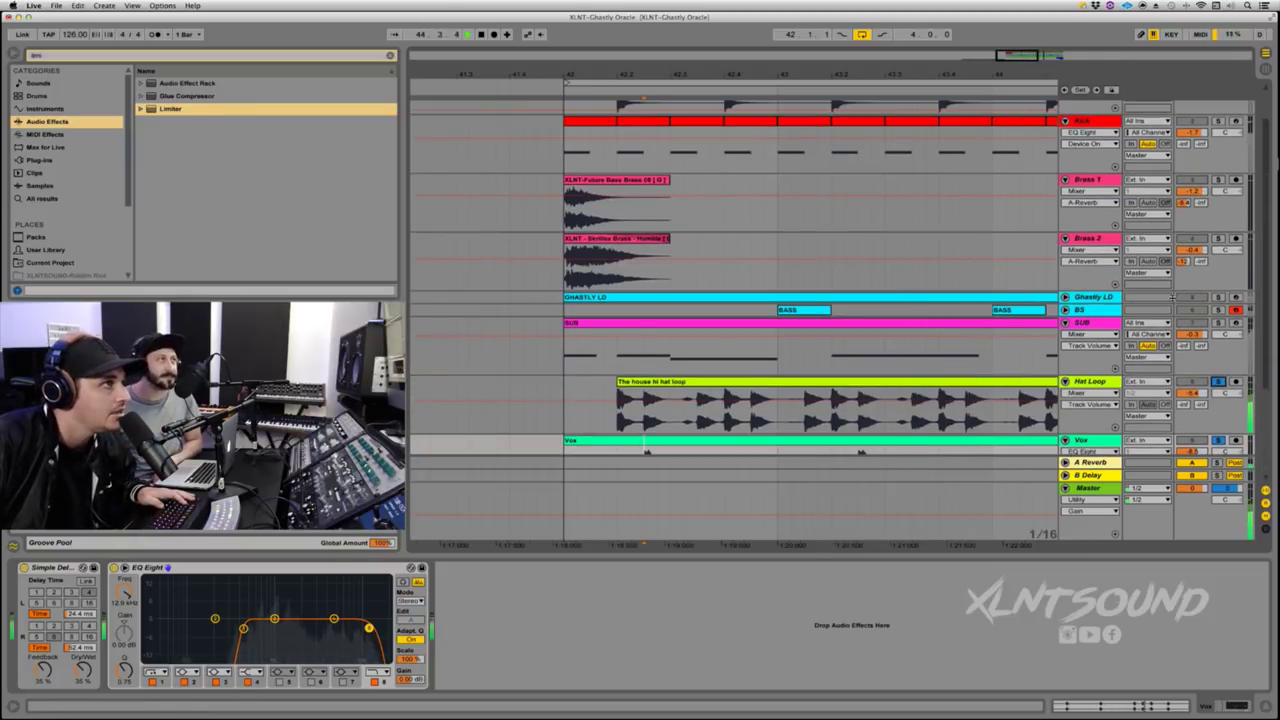
scroll(1058, 289, up, 1)
scroll(1058, 289, right, 1)
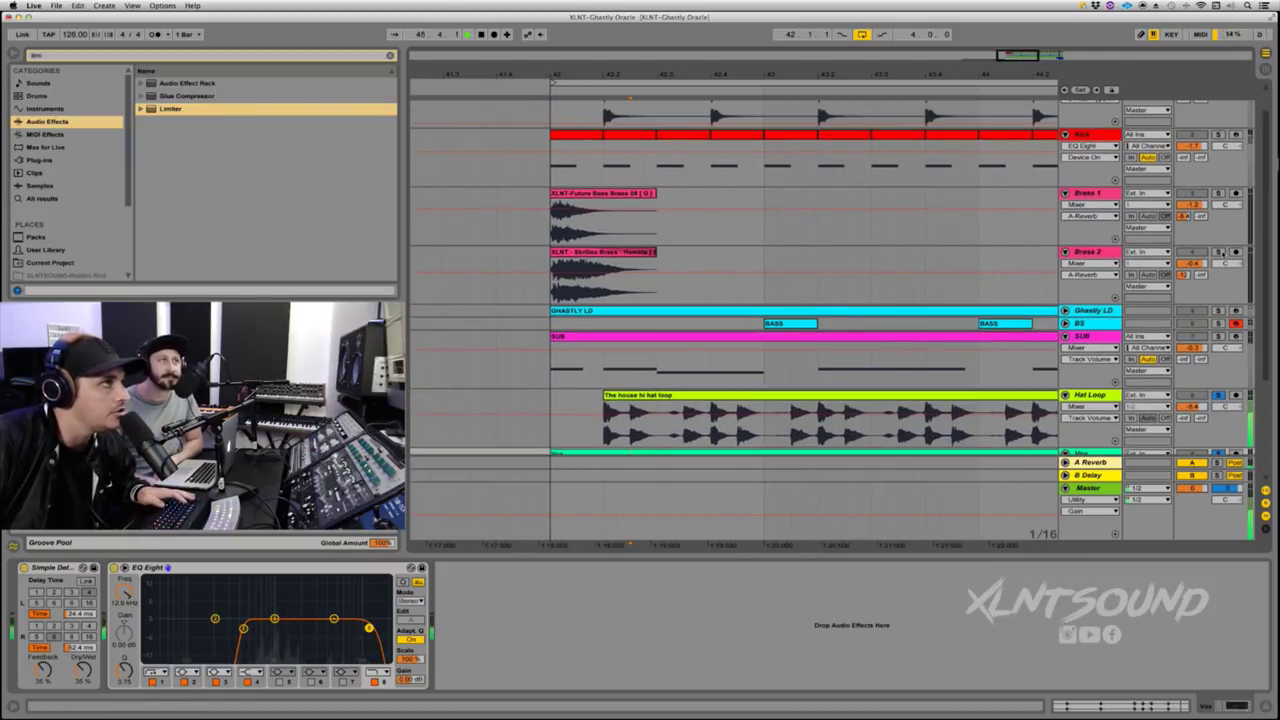
scroll(1226, 164, up, 1)
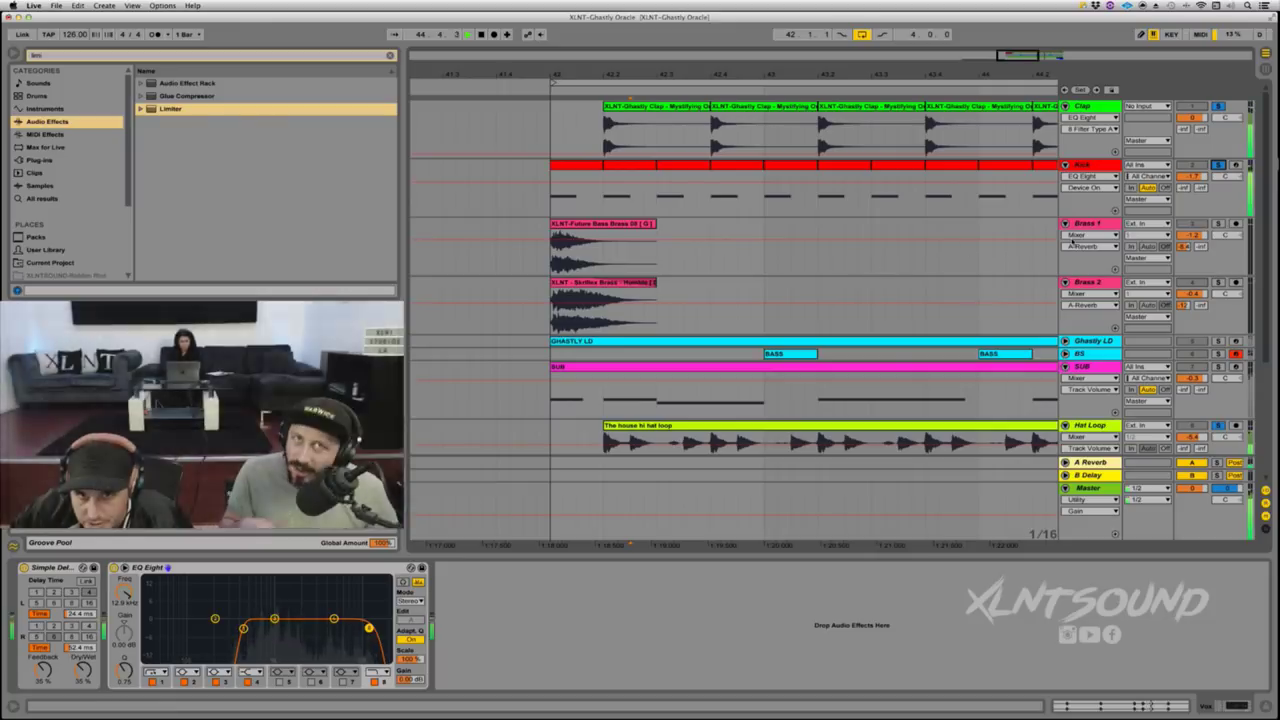
scroll(1183, 218, down, 4)
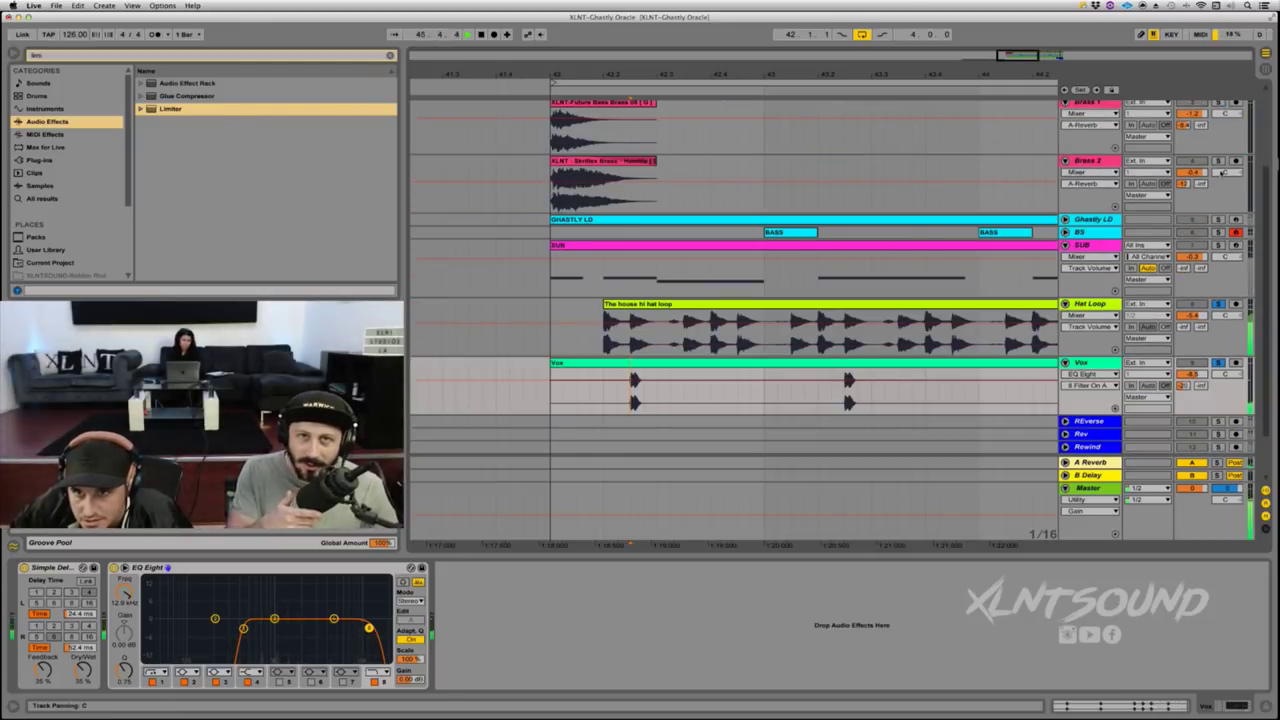
scroll(1213, 218, up, 3)
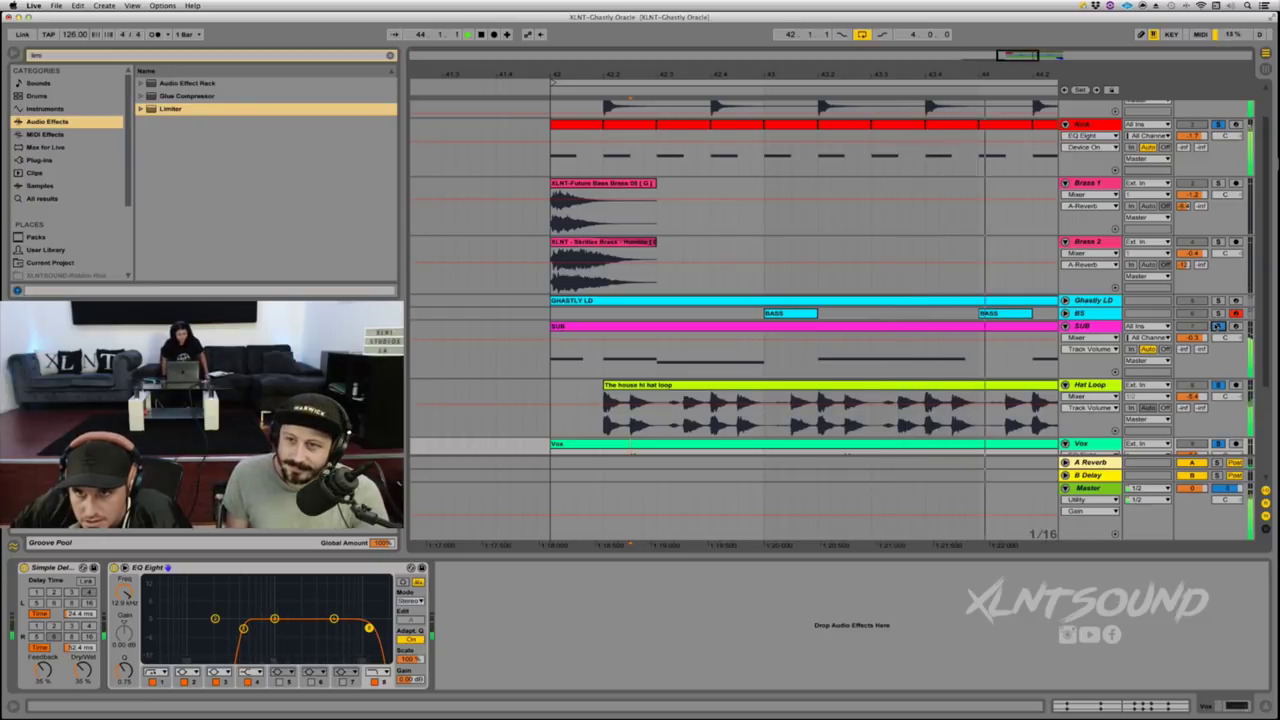
Step: Add Brass 1 and Brass 2 to the soloed tracks, listen to them together, and clear all solos
click(1218, 184)
click(1218, 242)
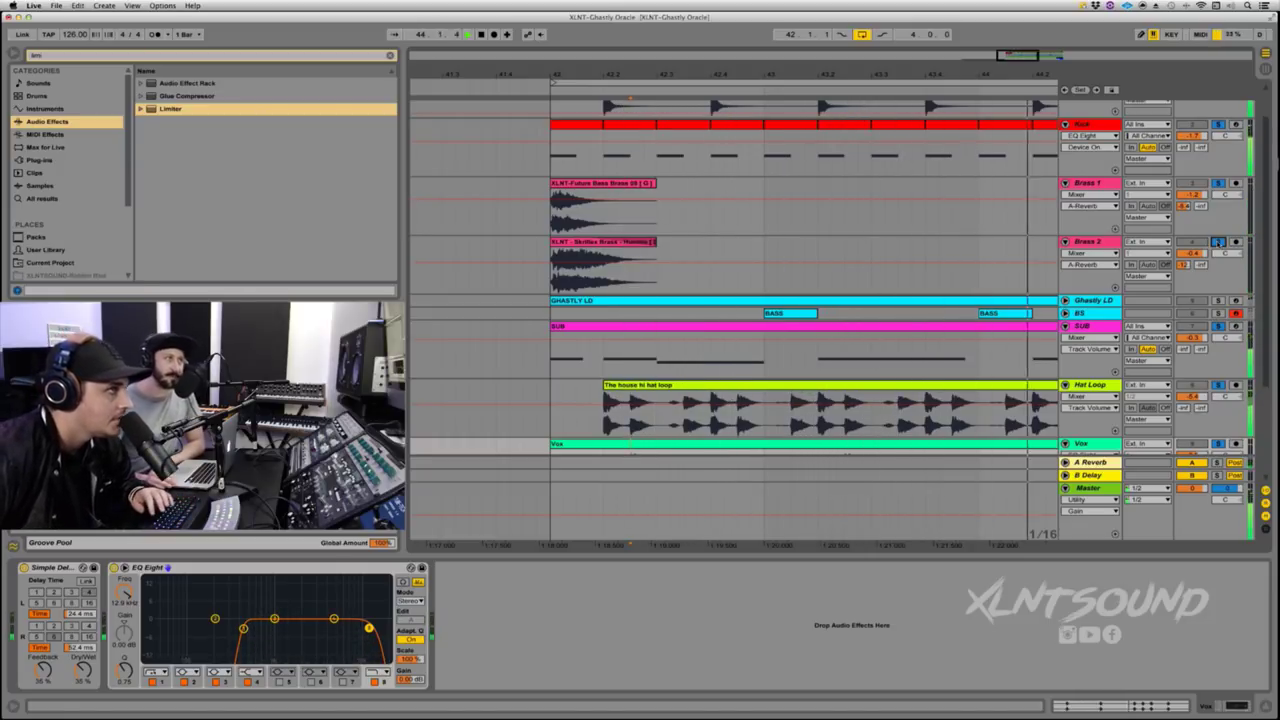
click(1218, 242)
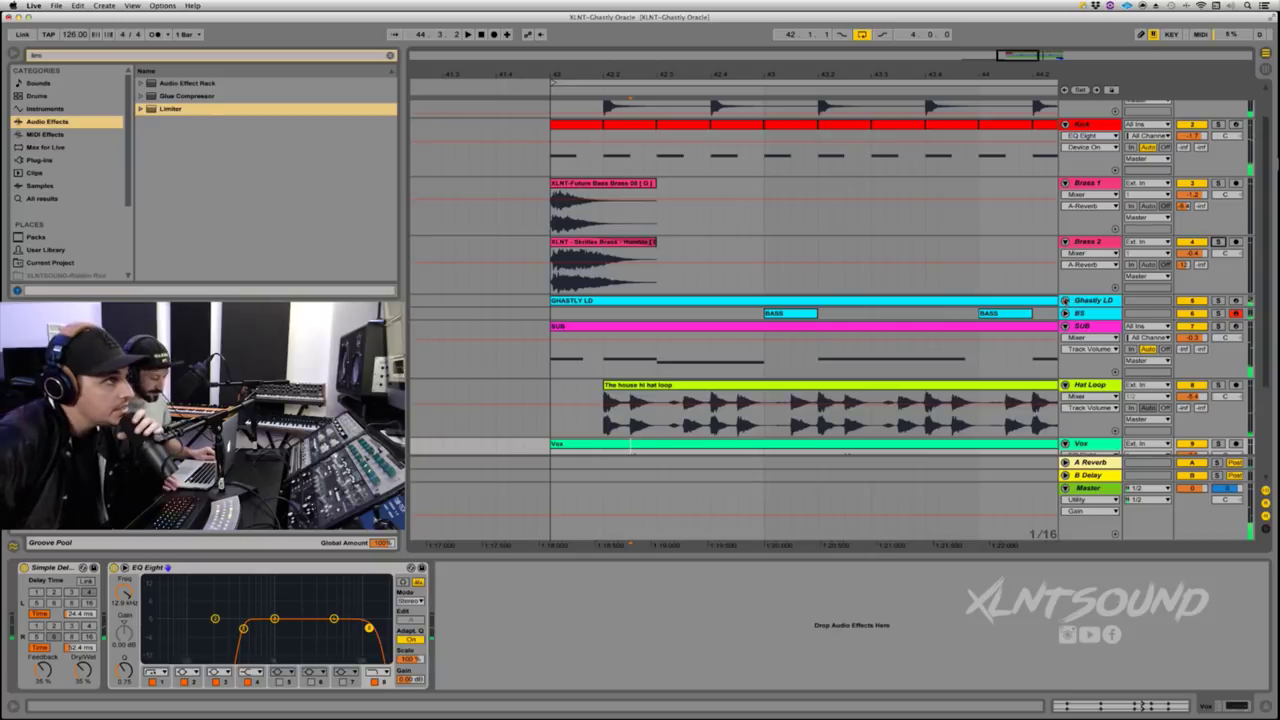
Step: Expand the Ghastly LD track, show its devices, and arm it for recording
click(1065, 300)
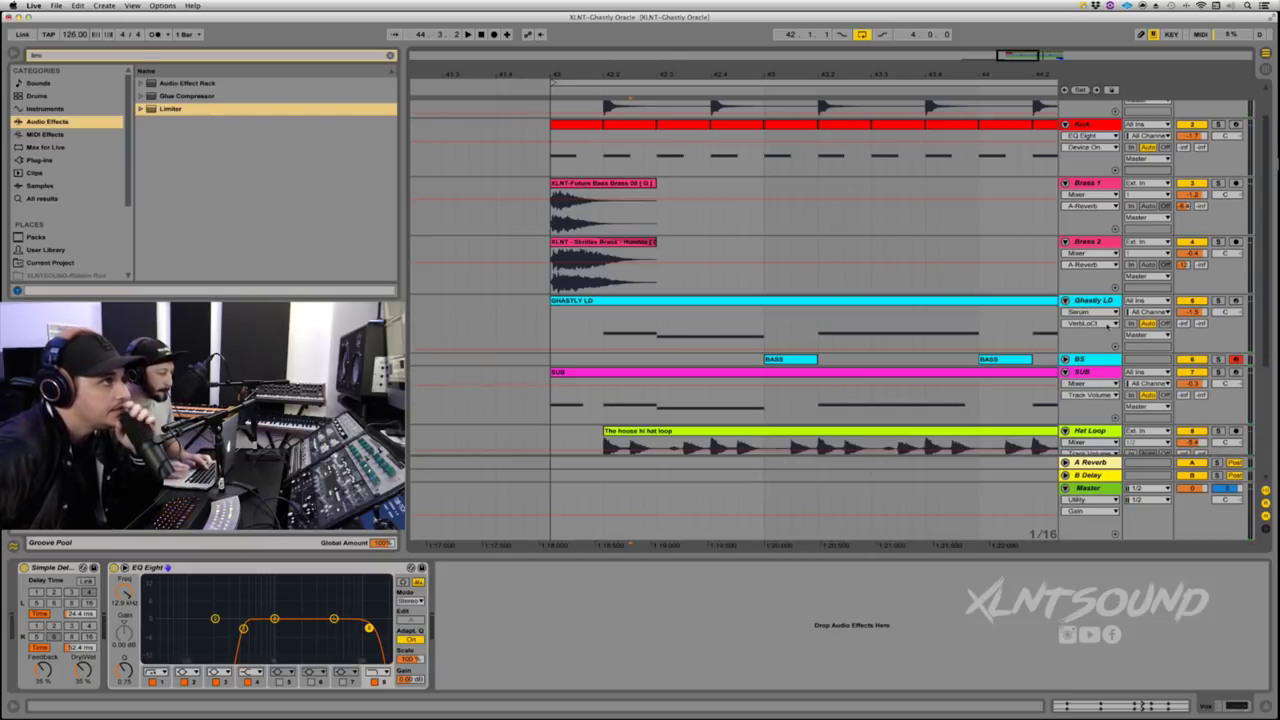
click(1090, 302)
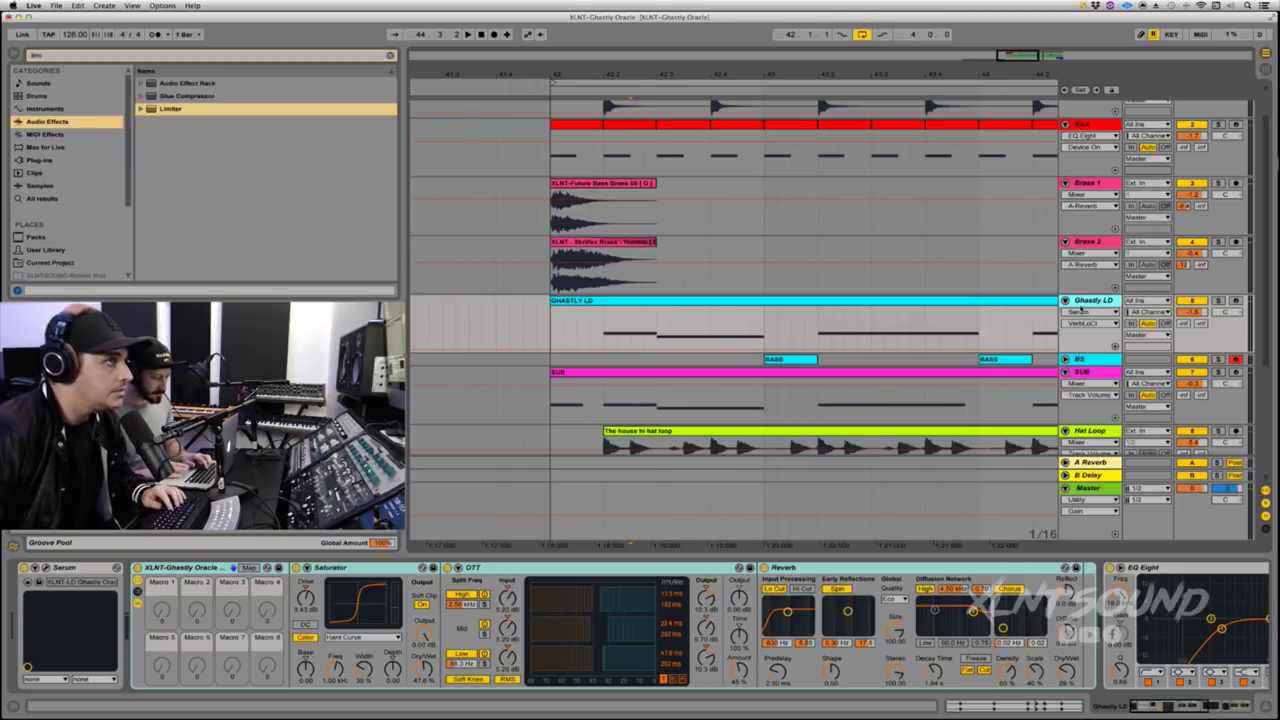
click(1236, 300)
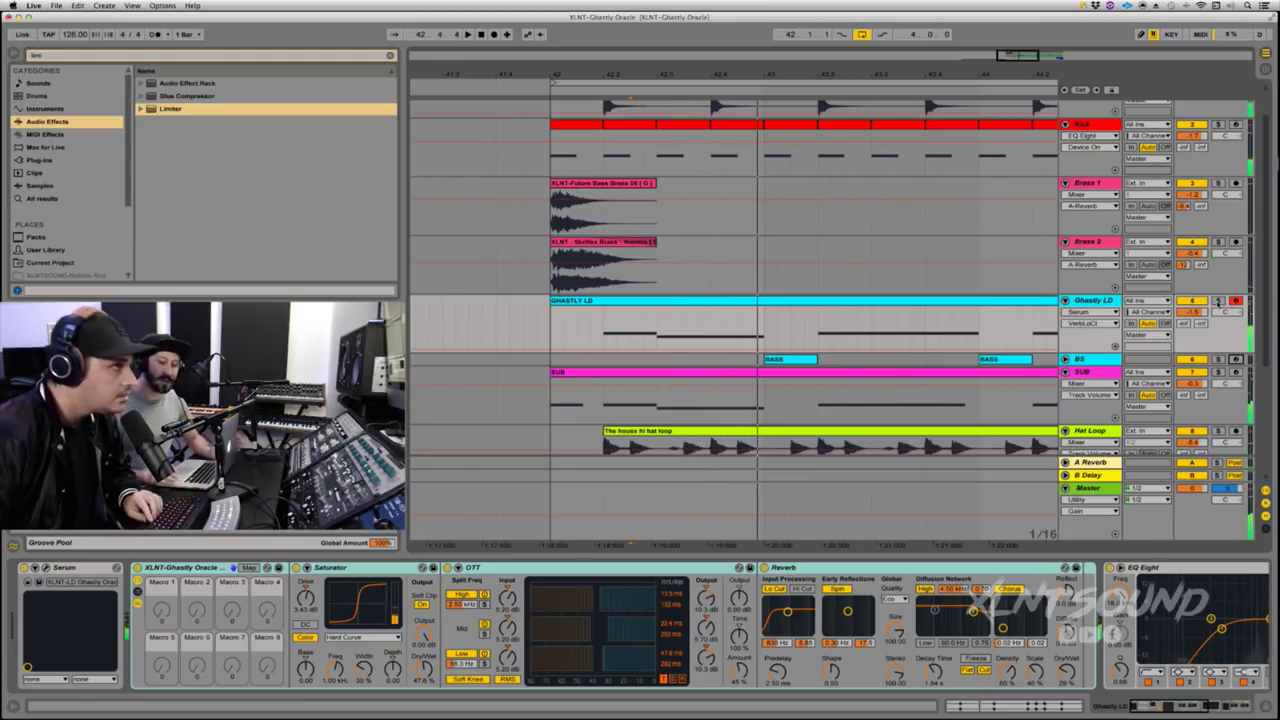
Step: Raise the computer keyboard velocity to 127, solo the Ghastly LD track, and select its clip
key(v)
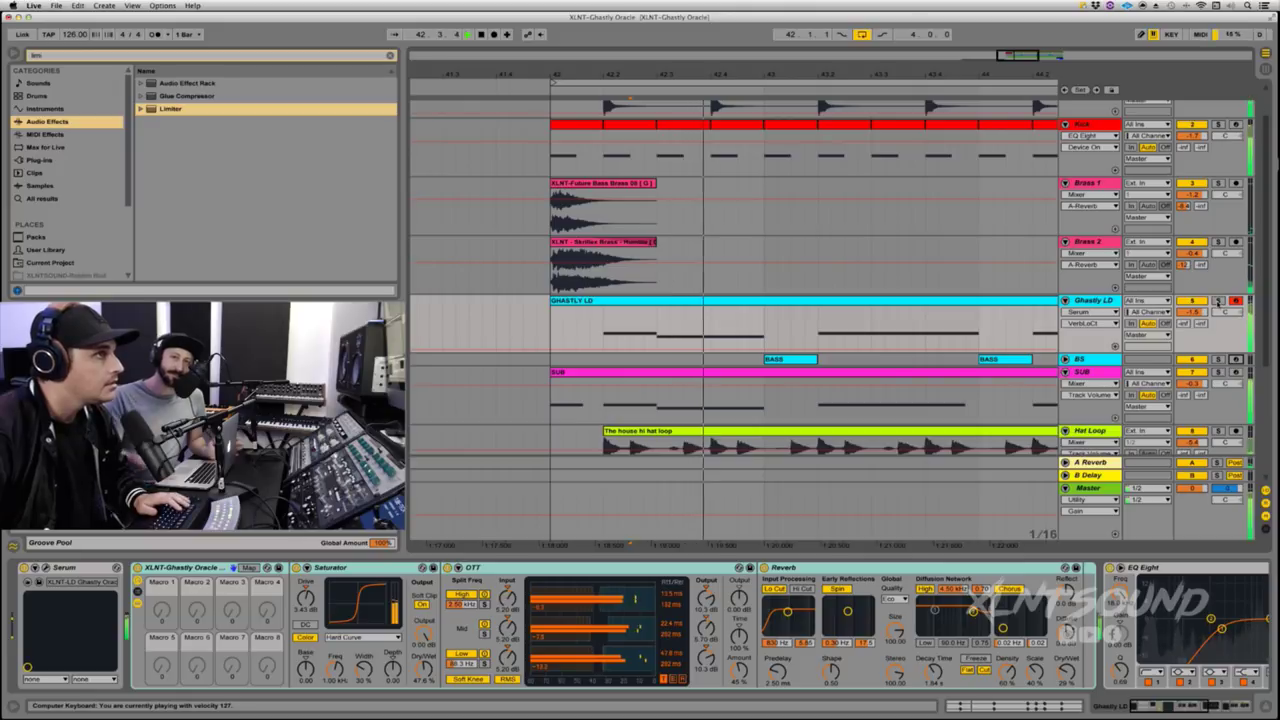
click(1218, 300)
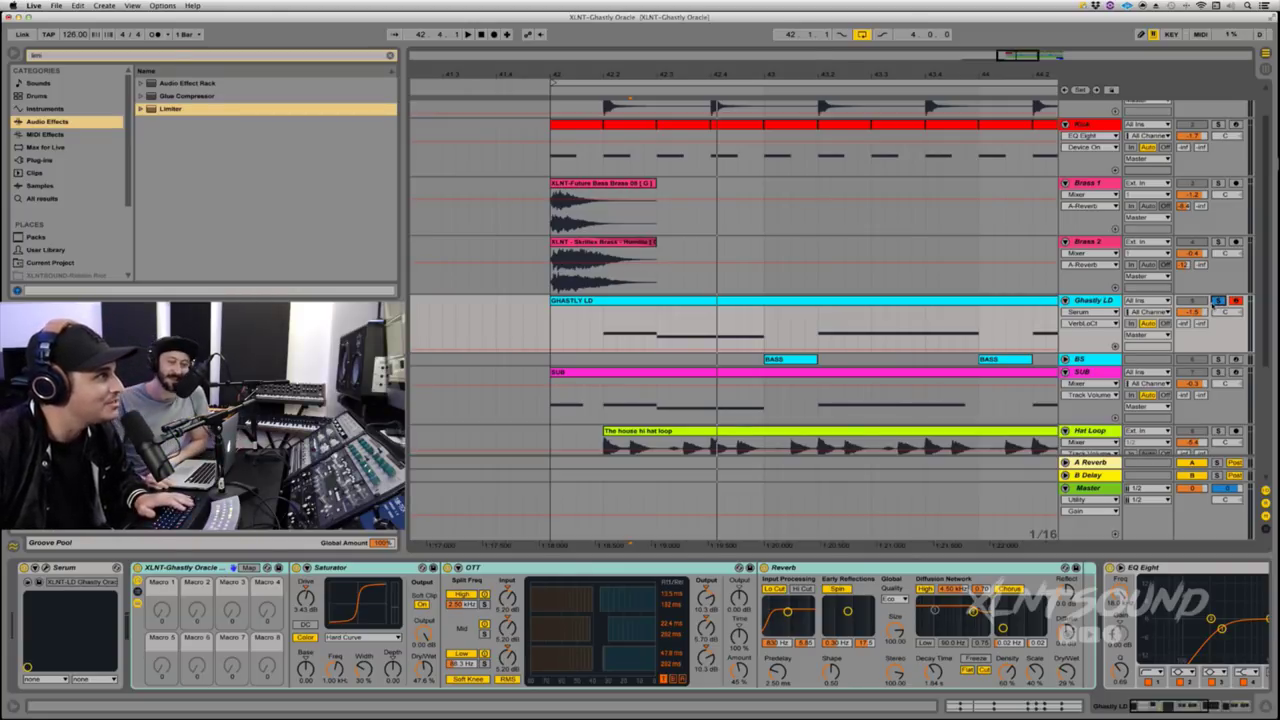
click(878, 287)
click(826, 301)
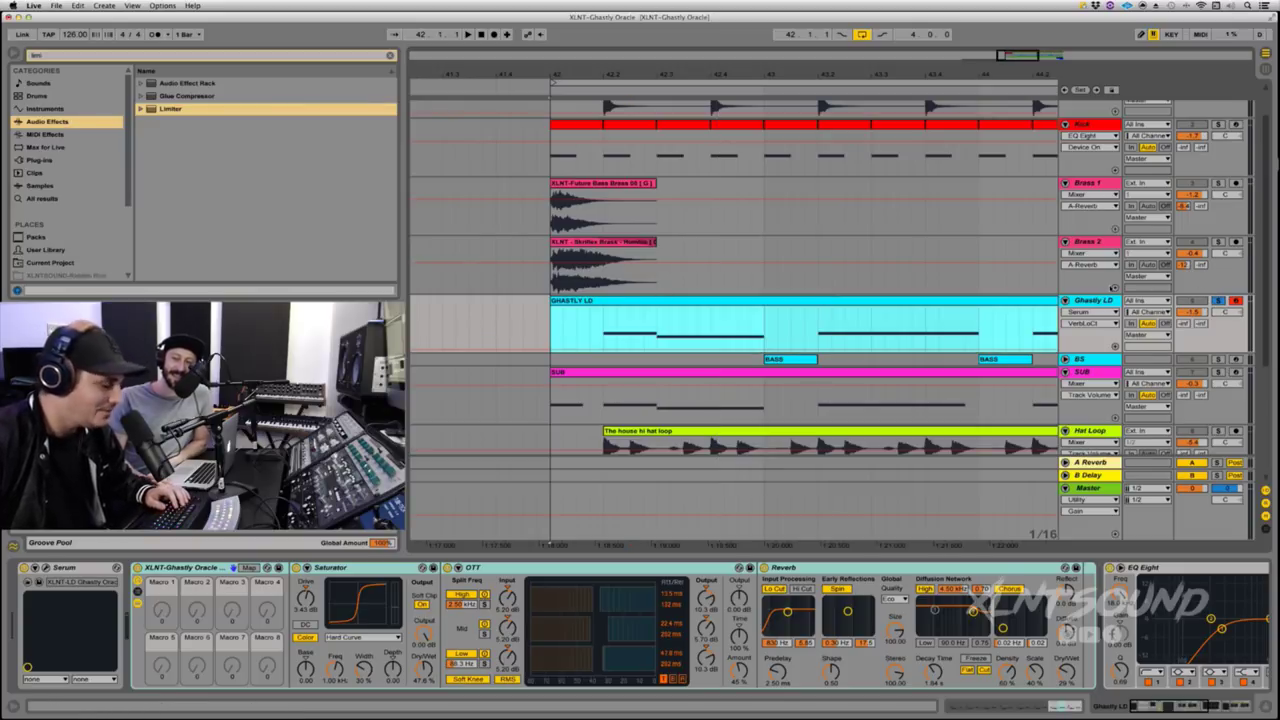
Step: Duplicate the Ghastly LD track, and solo and select the copy
click(1098, 300)
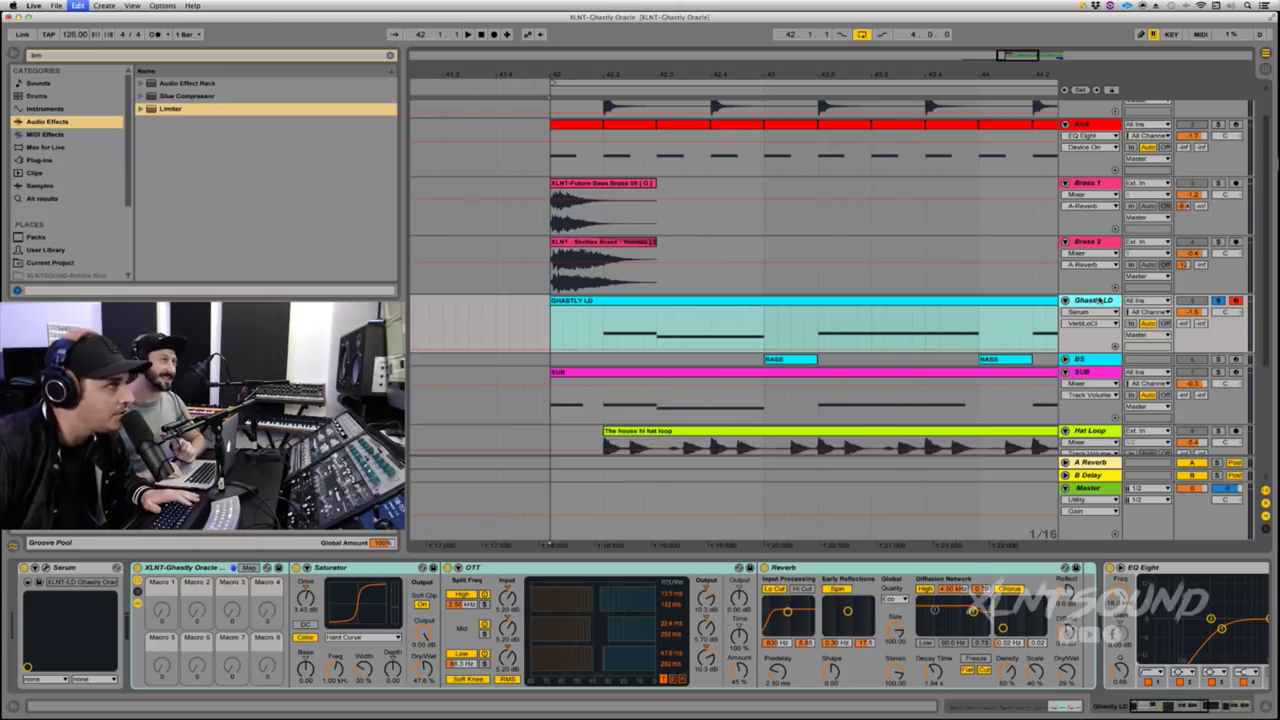
key(super+d)
click(1218, 359)
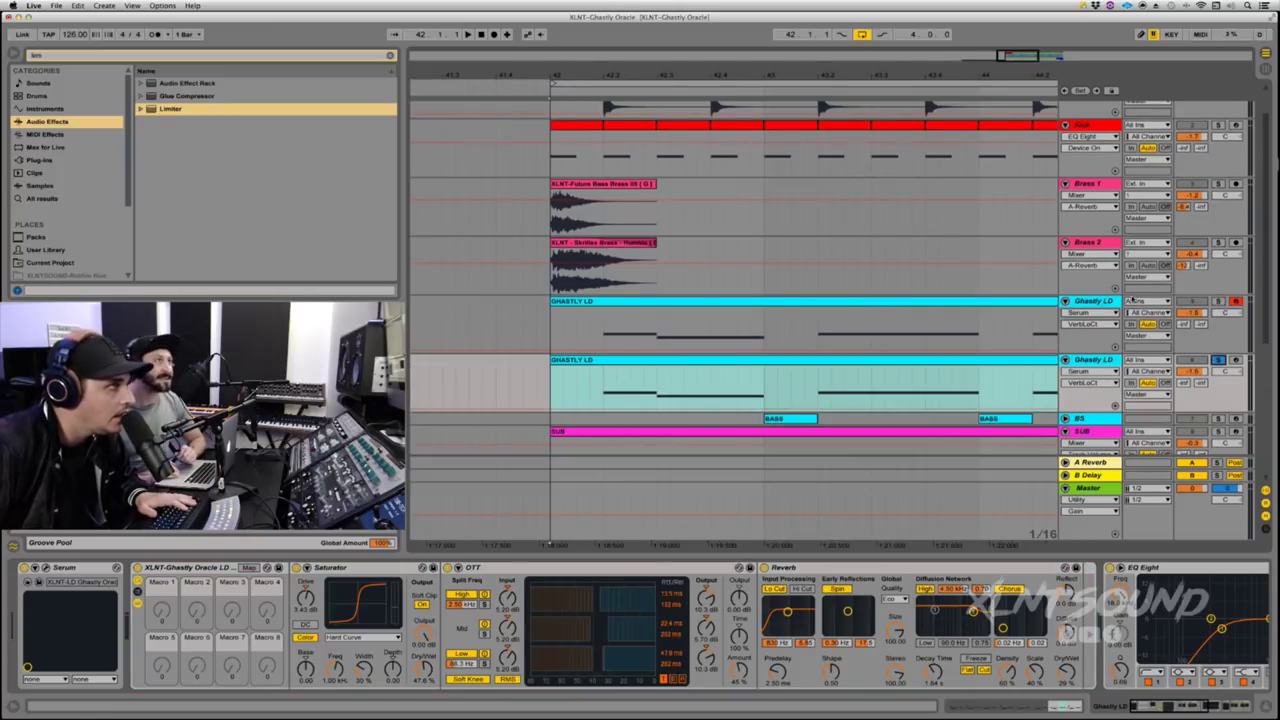
click(1088, 301)
click(1094, 359)
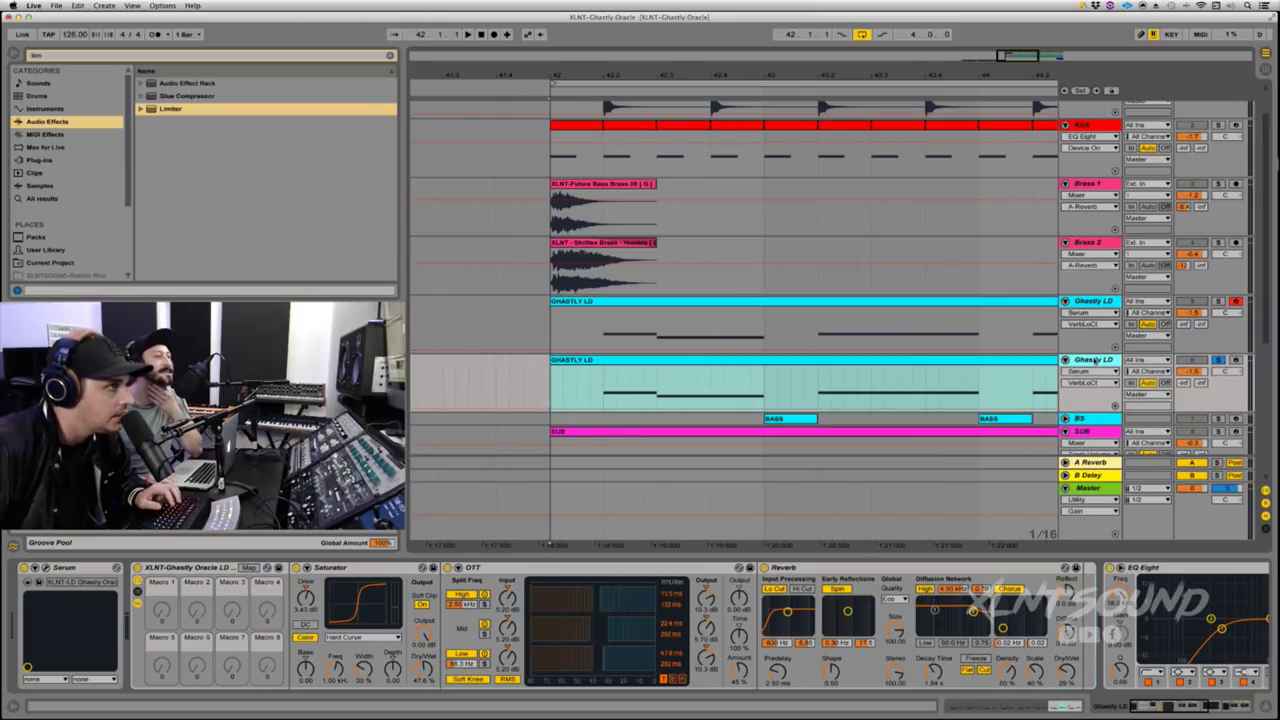
Step: Switch off the final Reverb and the EQ Eight in the duplicated Ghastly LD track's device chain
scroll(1000, 605, right, 10)
click(935, 567)
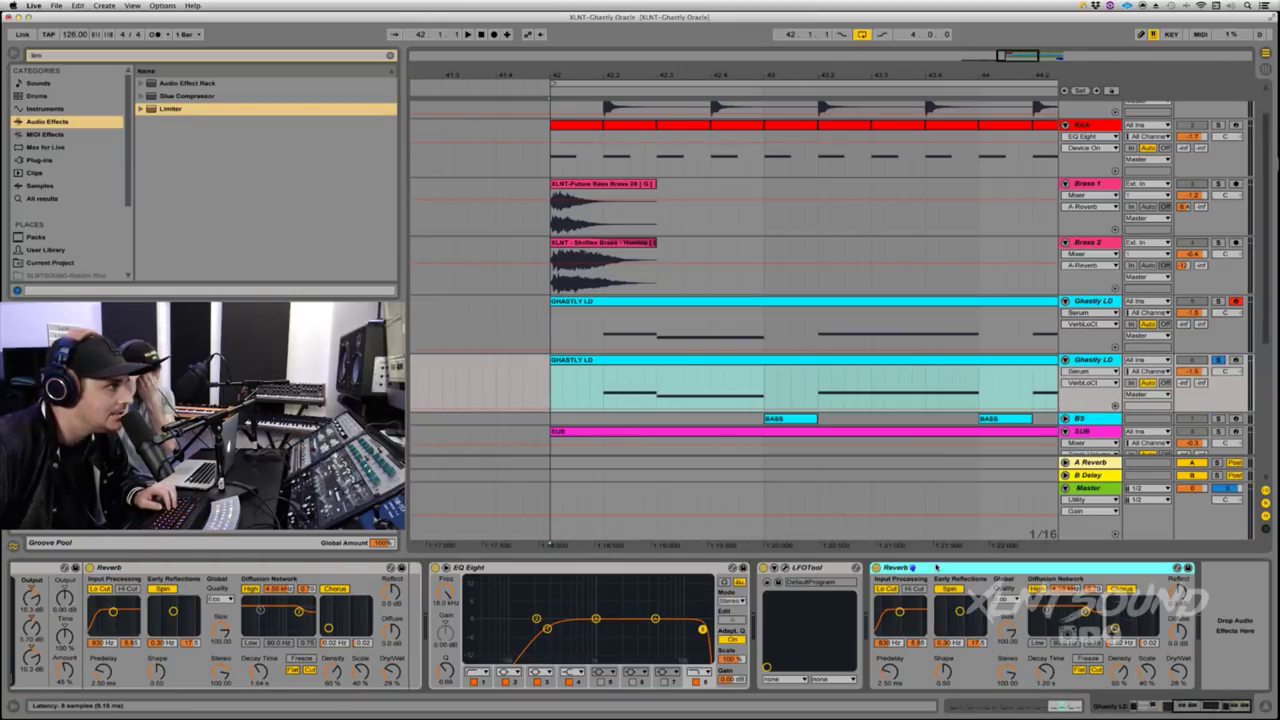
click(876, 567)
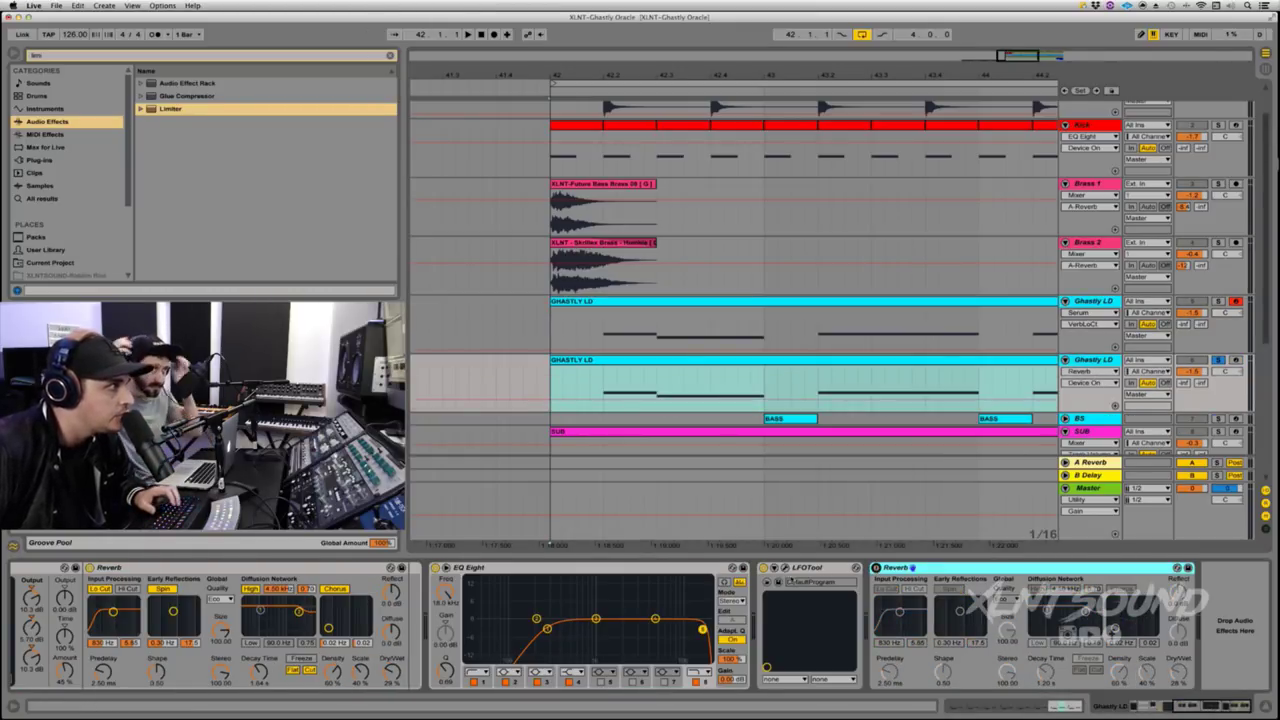
scroll(695, 577, left, 5)
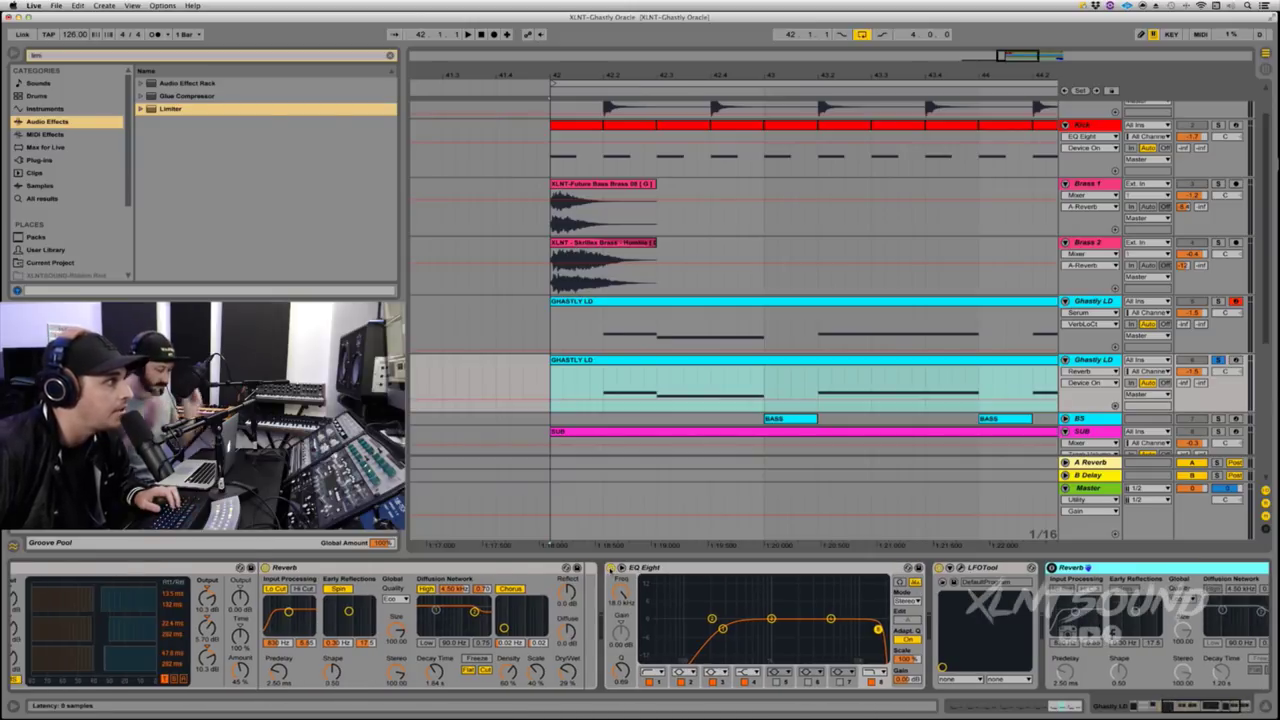
scroll(611, 570, left, 14)
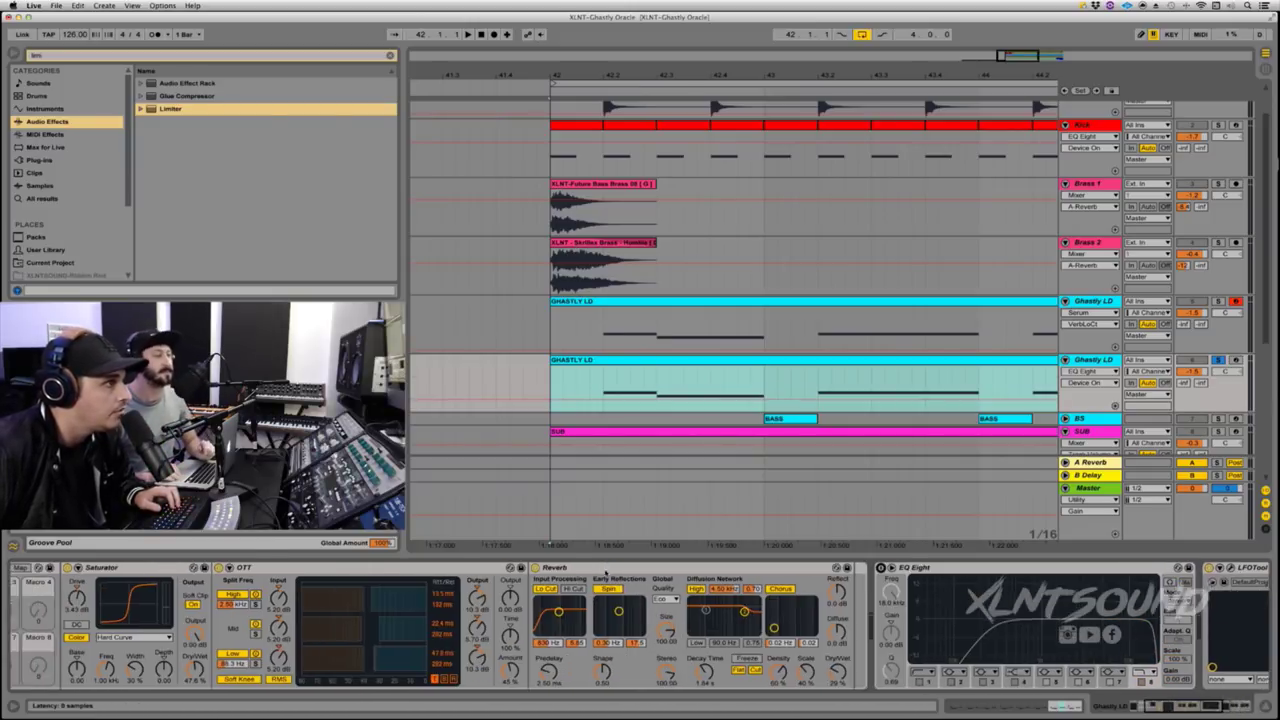
Step: Fold the Reverb and OTT devices inside the duplicated track's XLNT-Ghastly Oracle LD rack
double_click(885, 568)
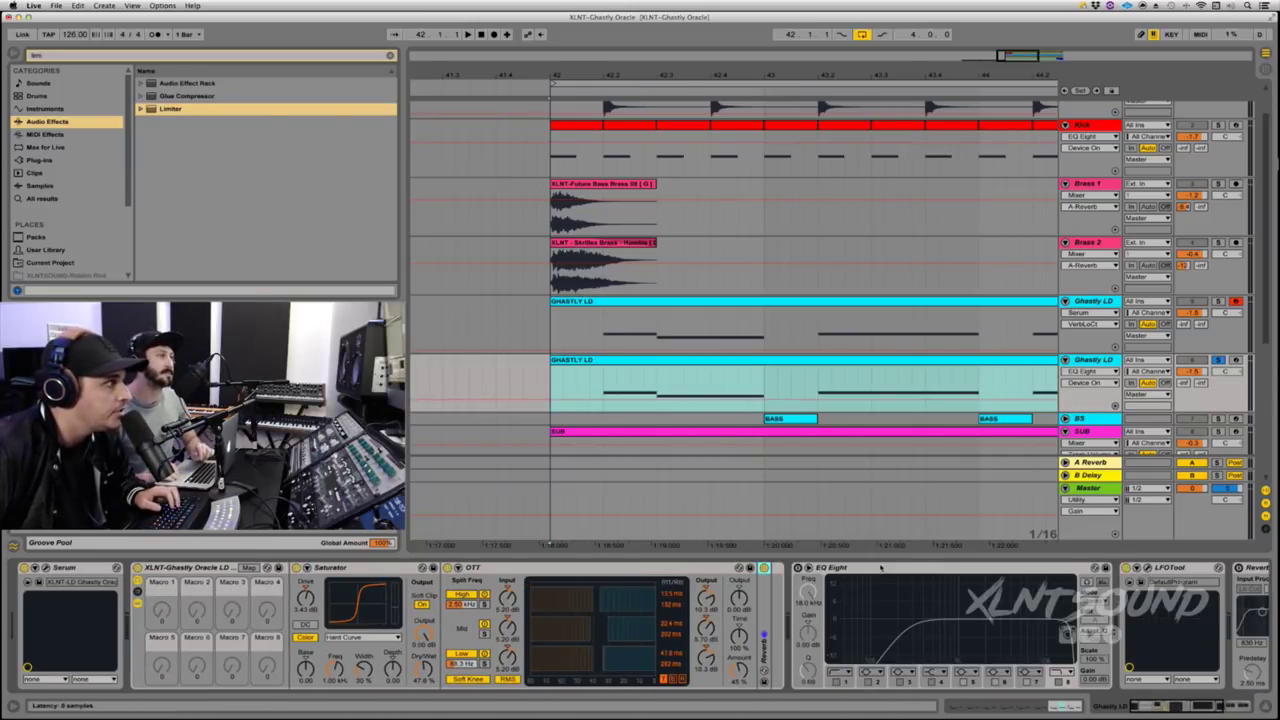
double_click(643, 568)
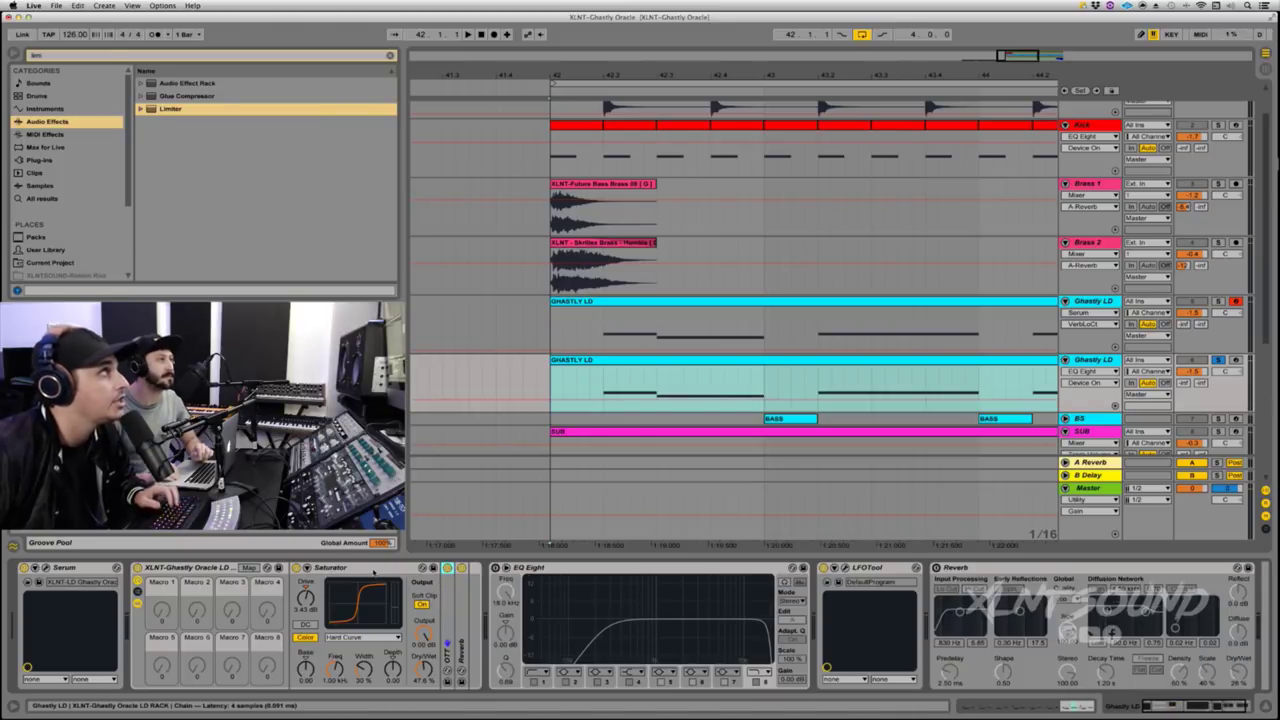
Step: Fold the Saturator and switch off the whole XLNT-Ghastly Oracle LD rack on the duplicated track
double_click(369, 567)
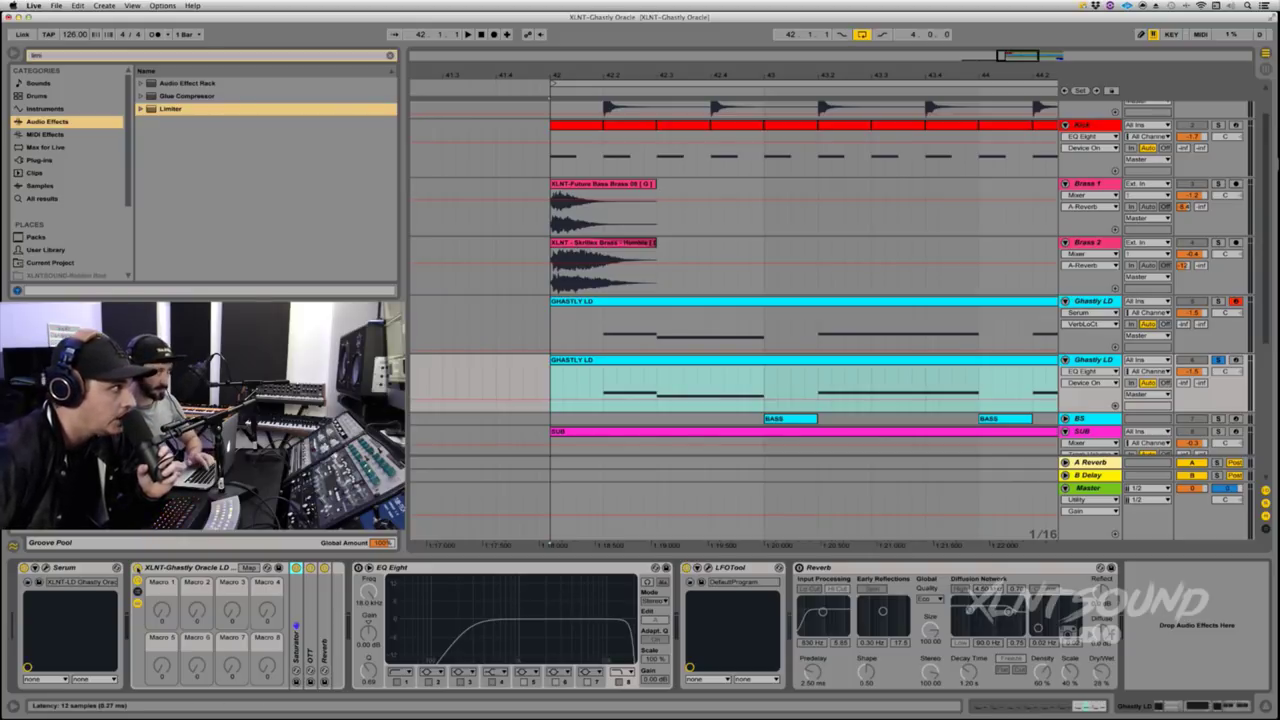
click(138, 569)
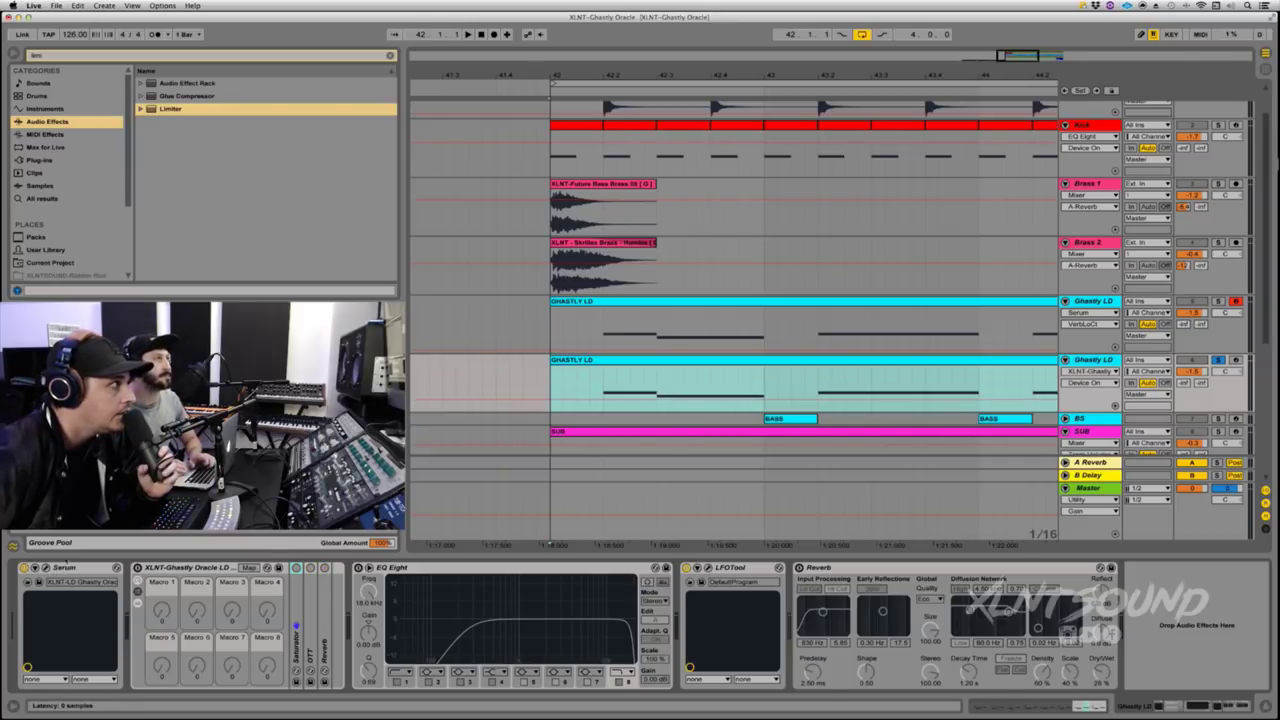
Step: Open Serum on the duplicated Ghastly LD track, enlarge its window, and initialize the preset
click(49, 567)
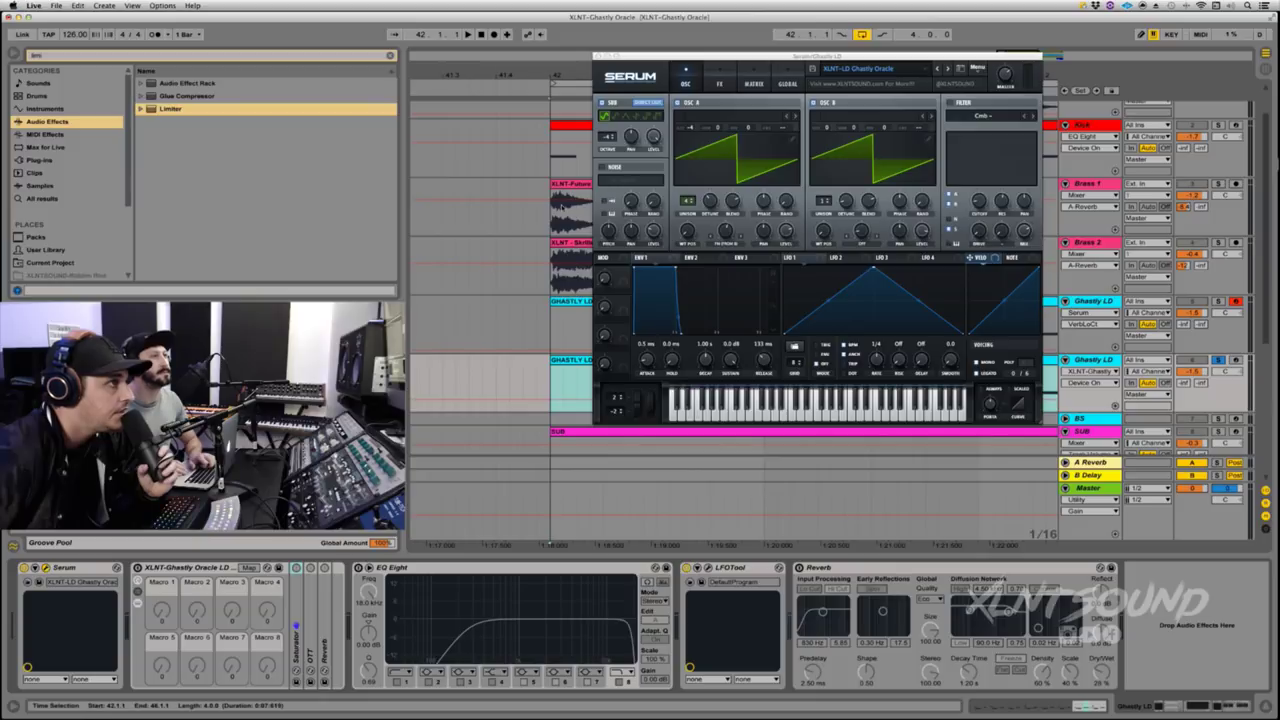
drag(1040, 425, 1115, 484)
click(1040, 69)
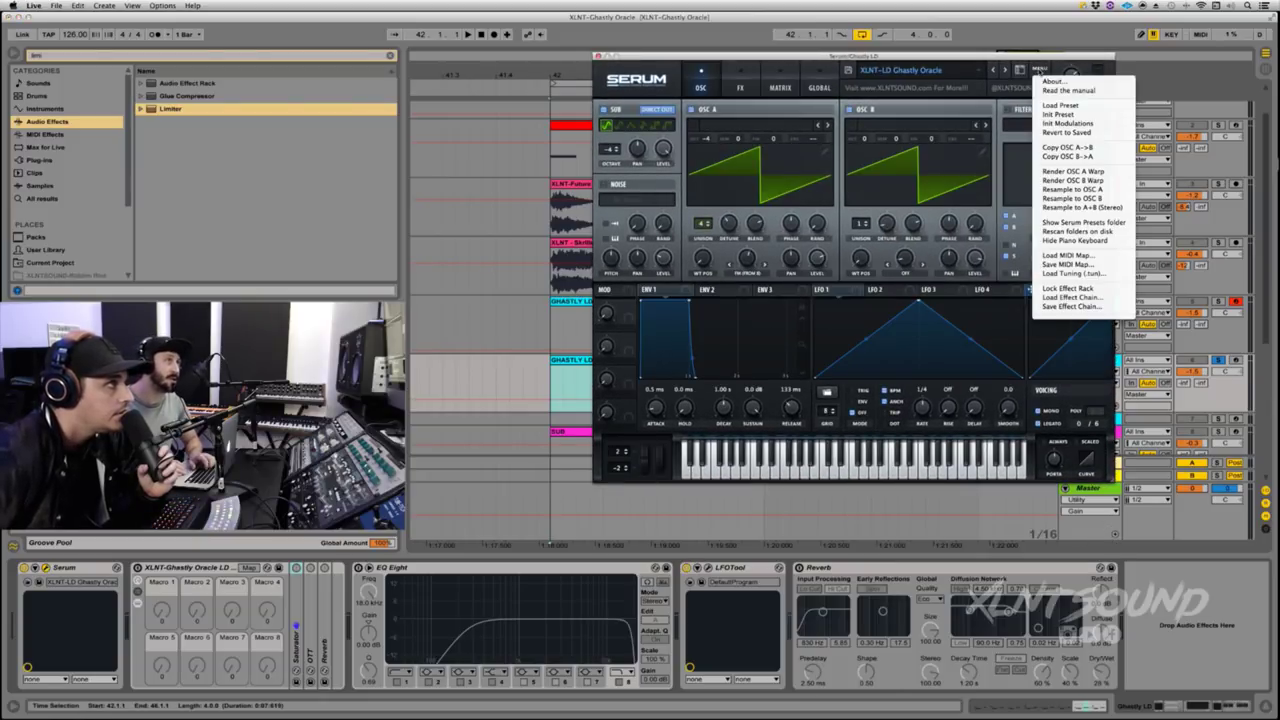
click(1058, 114)
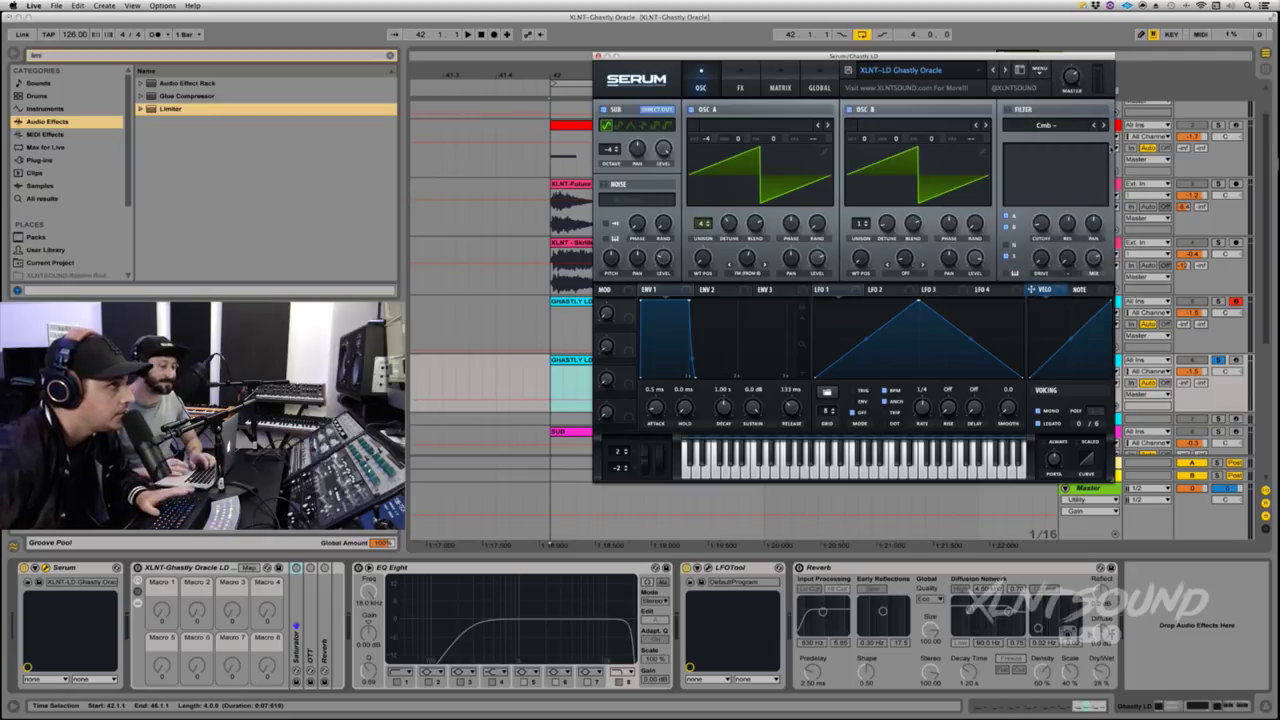
Step: Audition the initialized patch, take the duplicated Ghastly LD track out of solo, and reposition the Serum window
key(space)
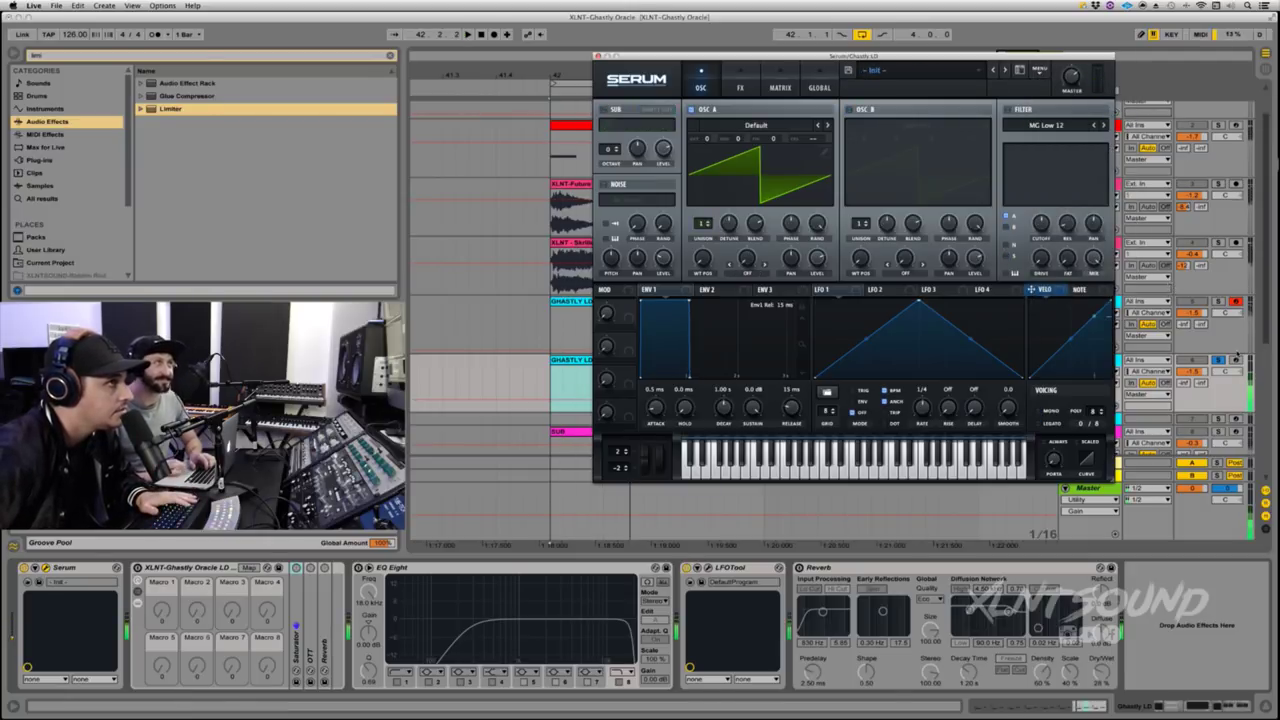
click(1218, 360)
key(space)
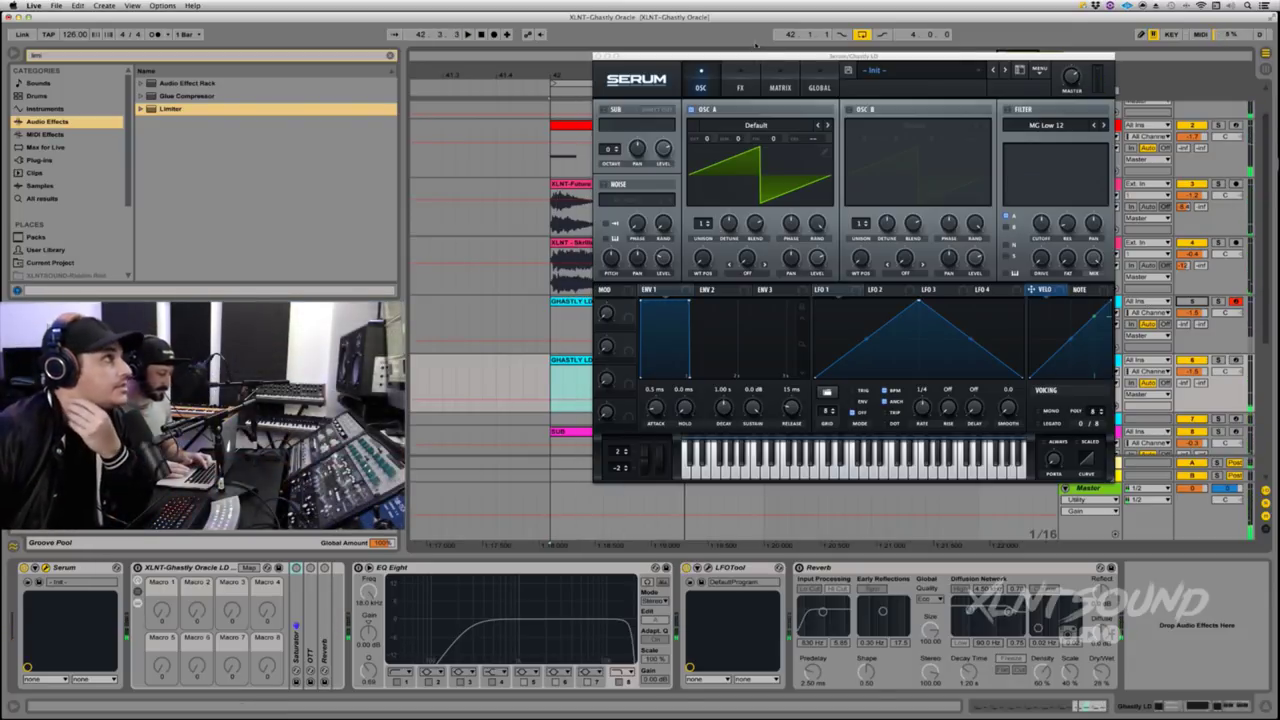
drag(766, 58, 759, 53)
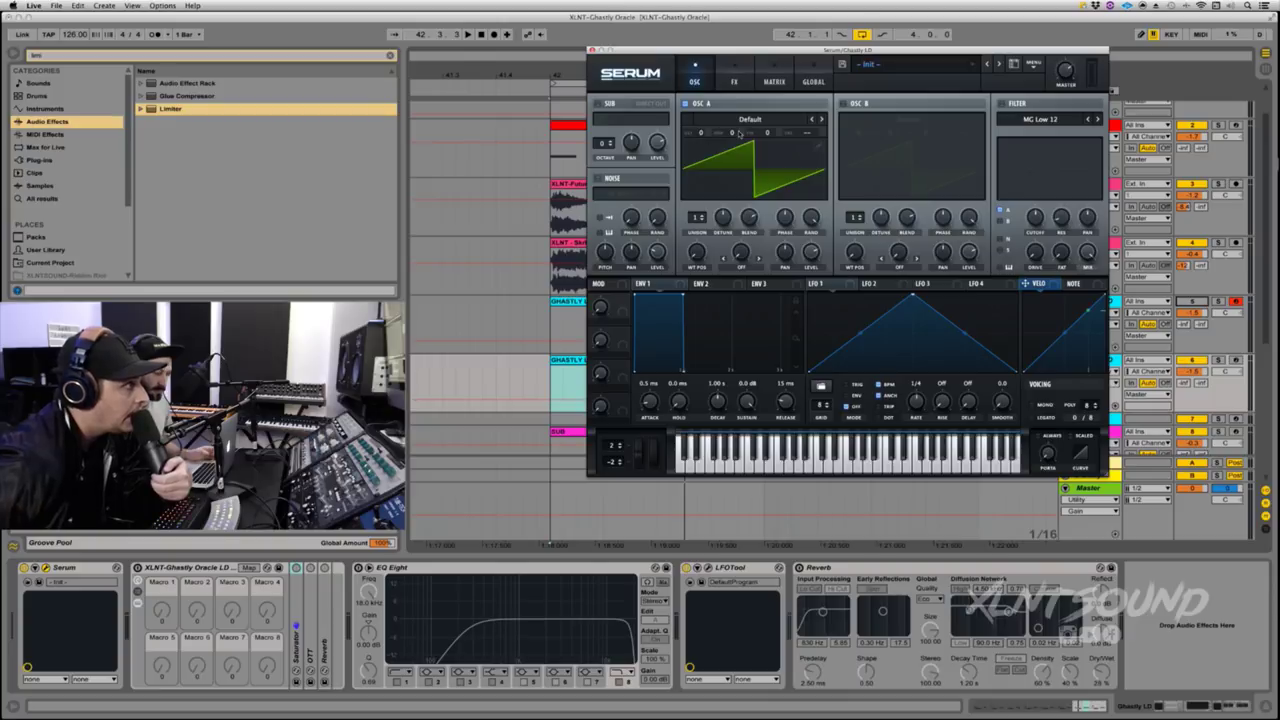
Step: Enable oscillator B, and set oscillator A to octave -4 with 4 unison voices
click(842, 104)
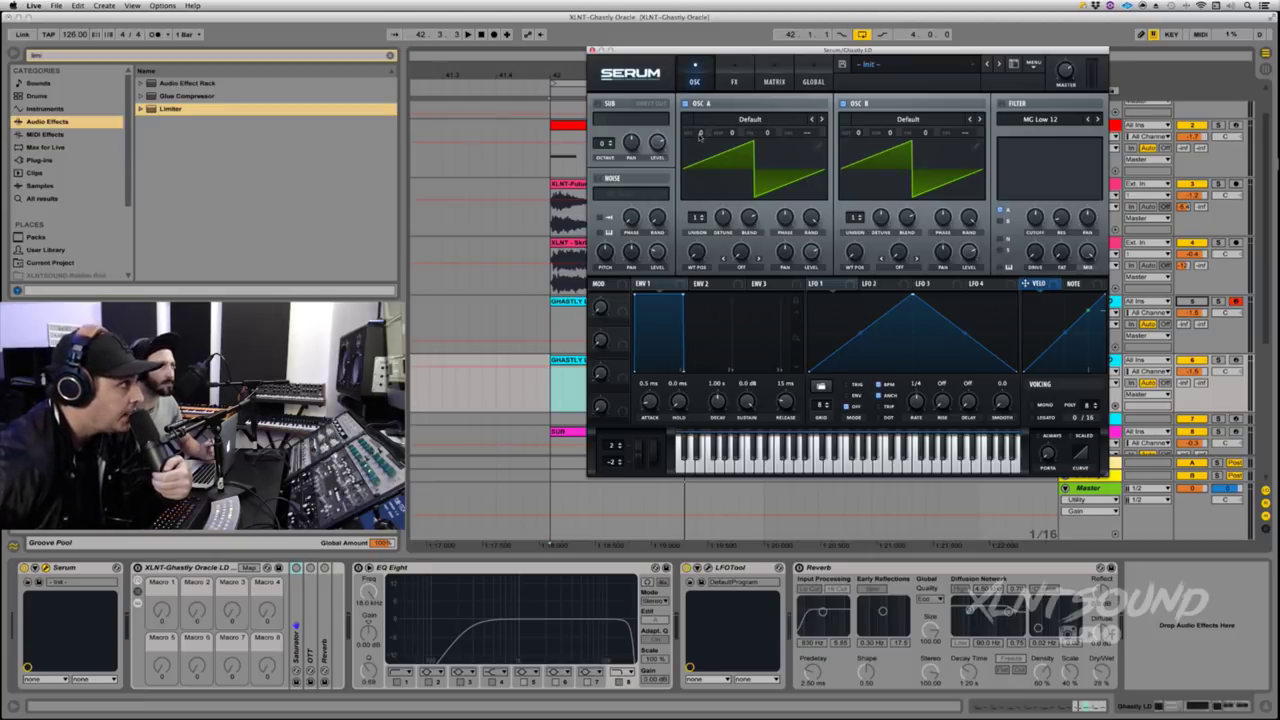
drag(701, 133, 702, 150)
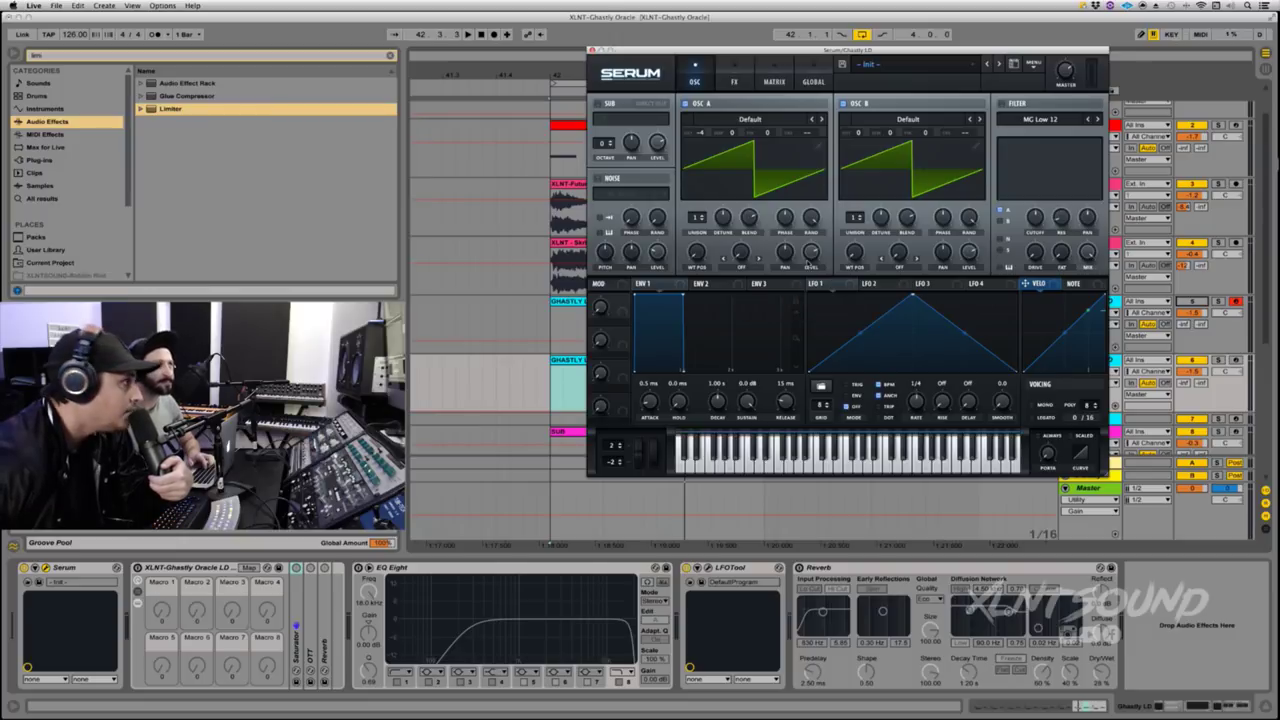
drag(697, 220, 723, 218)
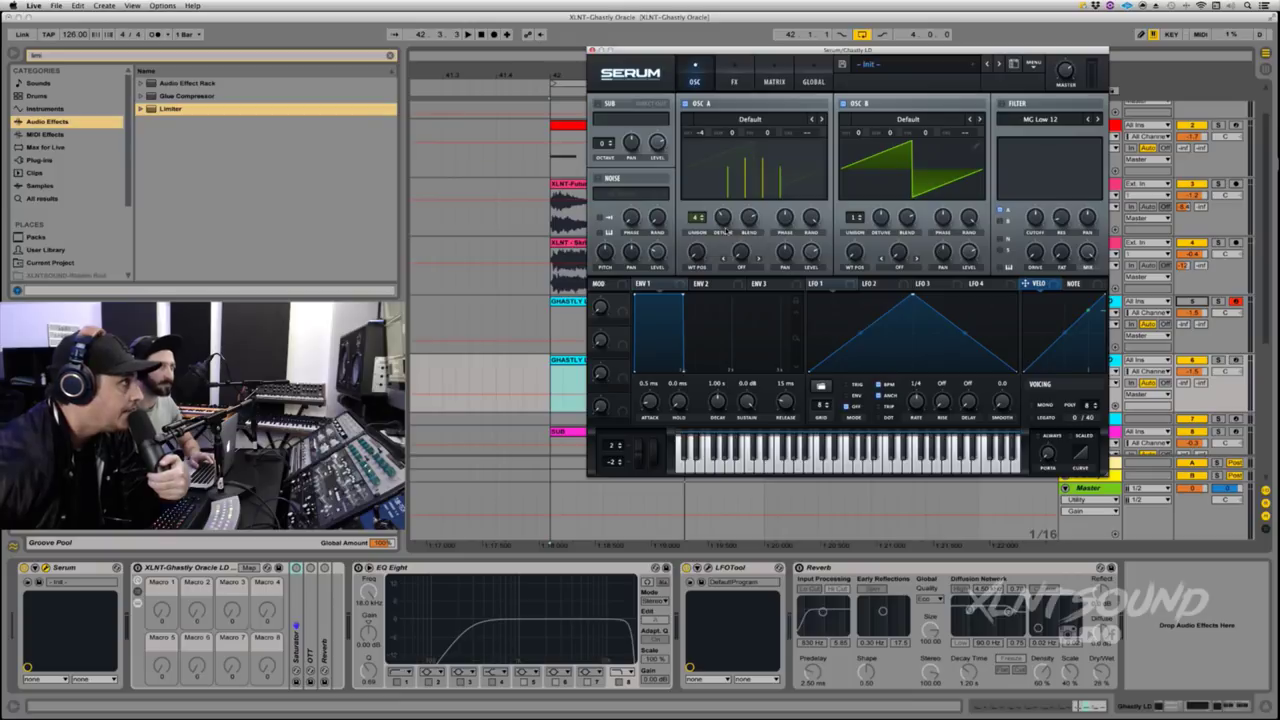
Step: Warp oscillator A with FM (from B), adjusting the warp amount and oscillator B's level, and solo the duplicated track
click(744, 270)
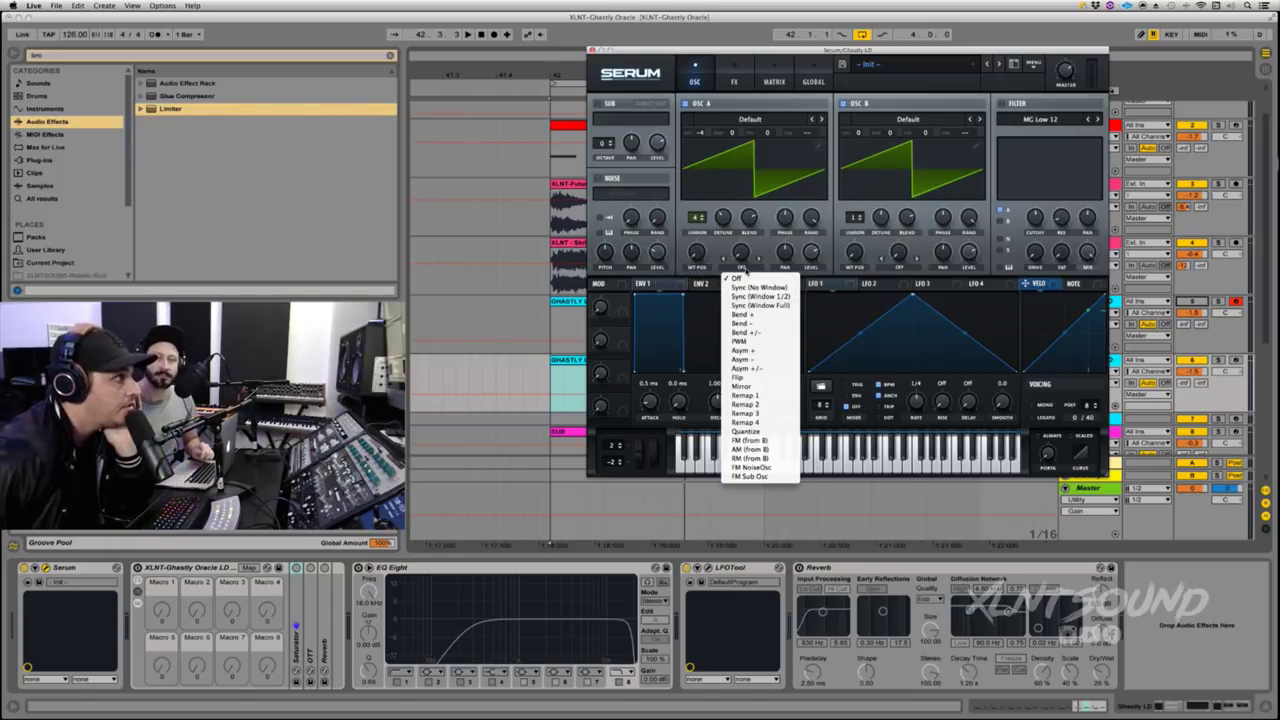
click(750, 441)
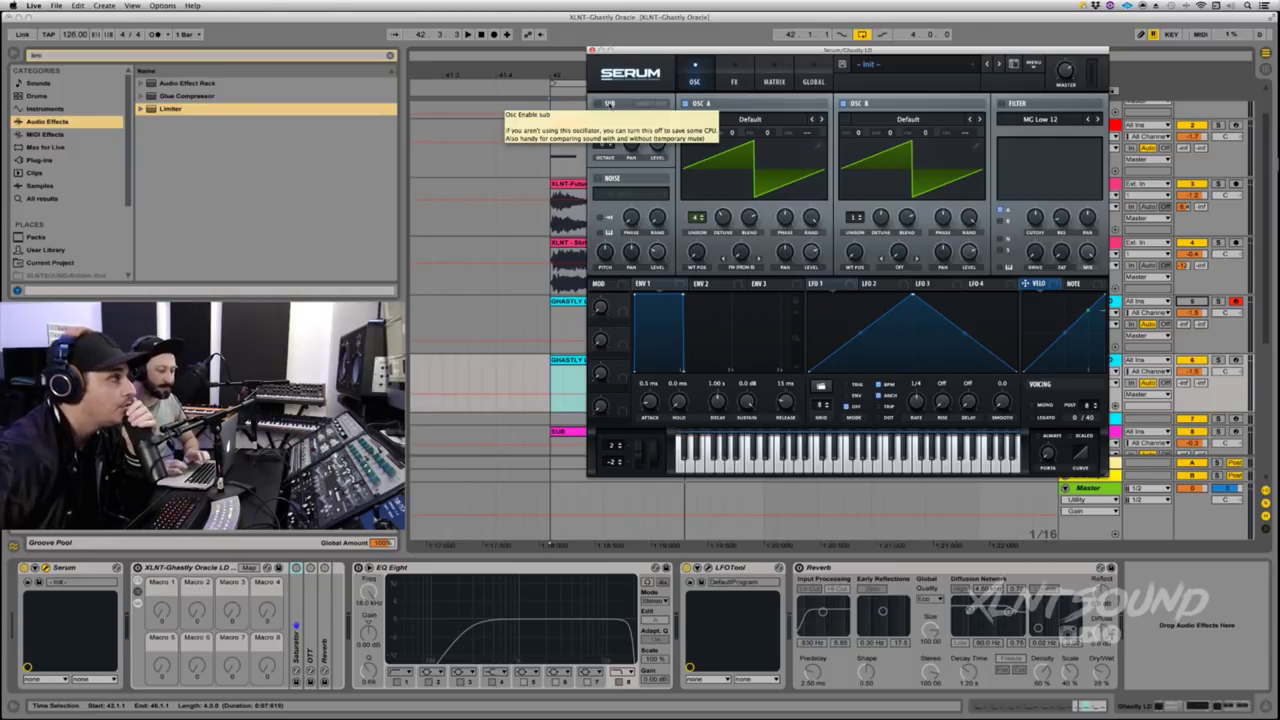
click(610, 104)
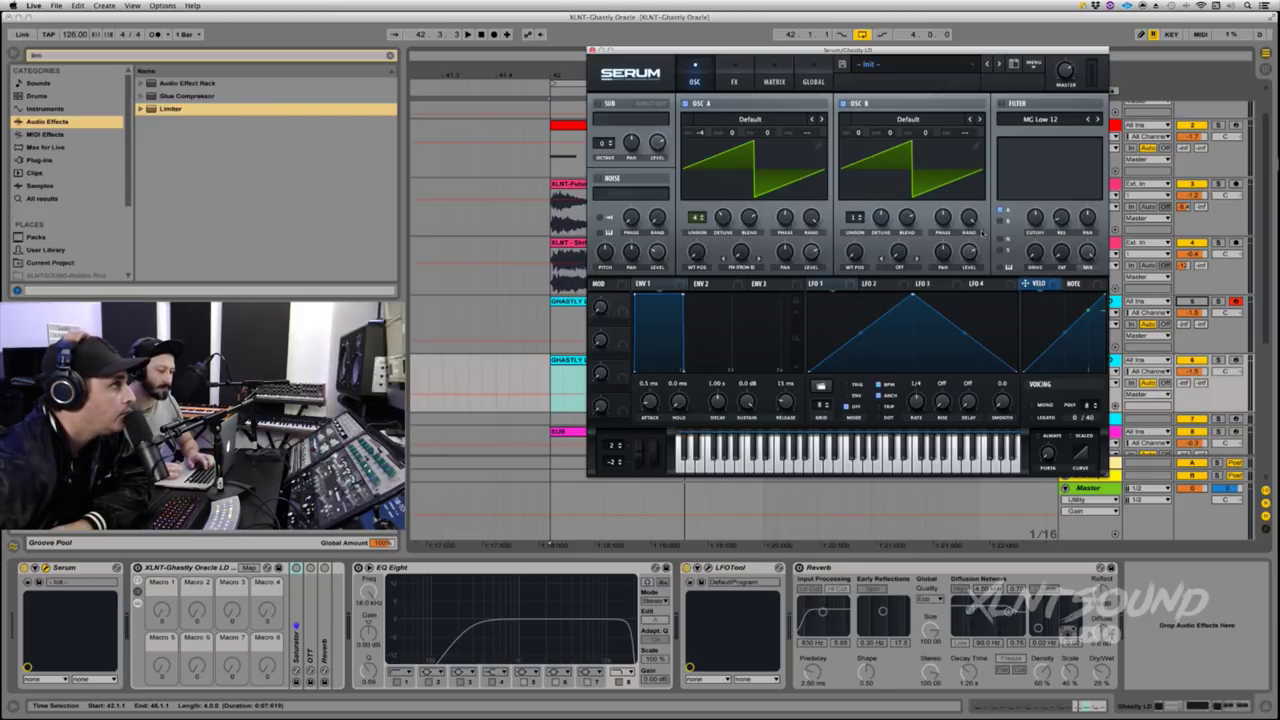
drag(975, 253, 979, 240)
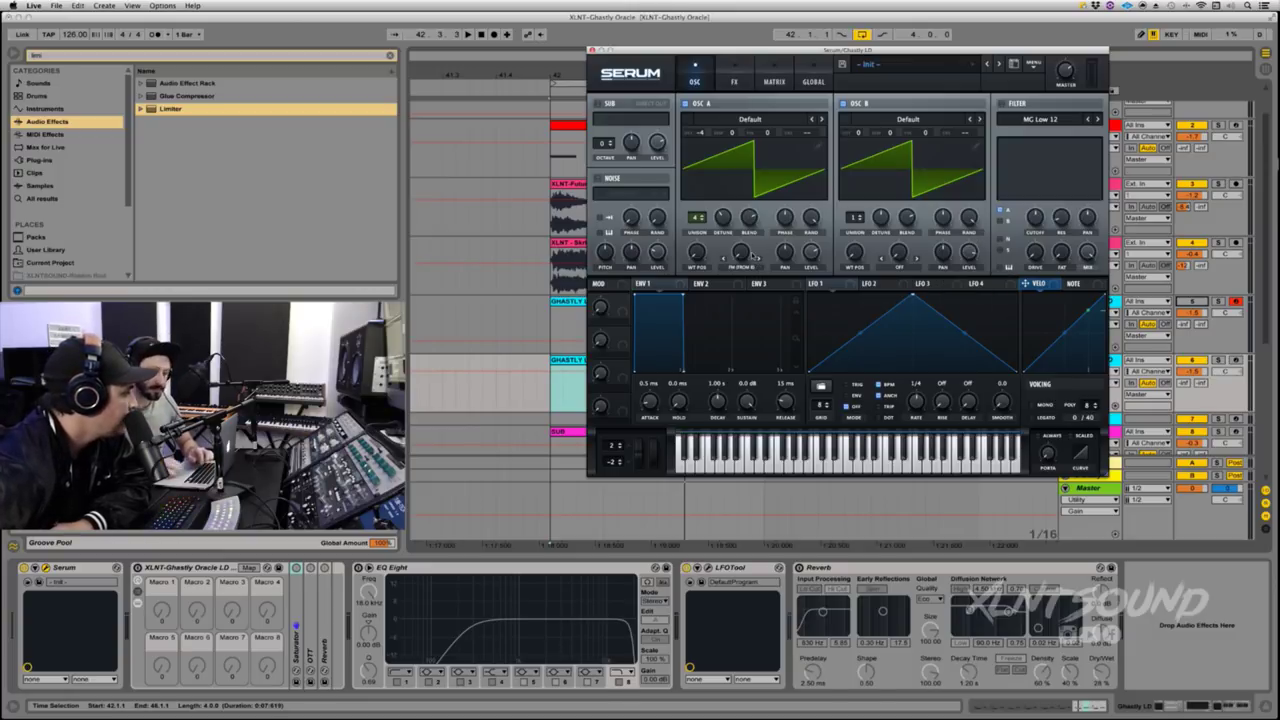
drag(738, 257, 741, 195)
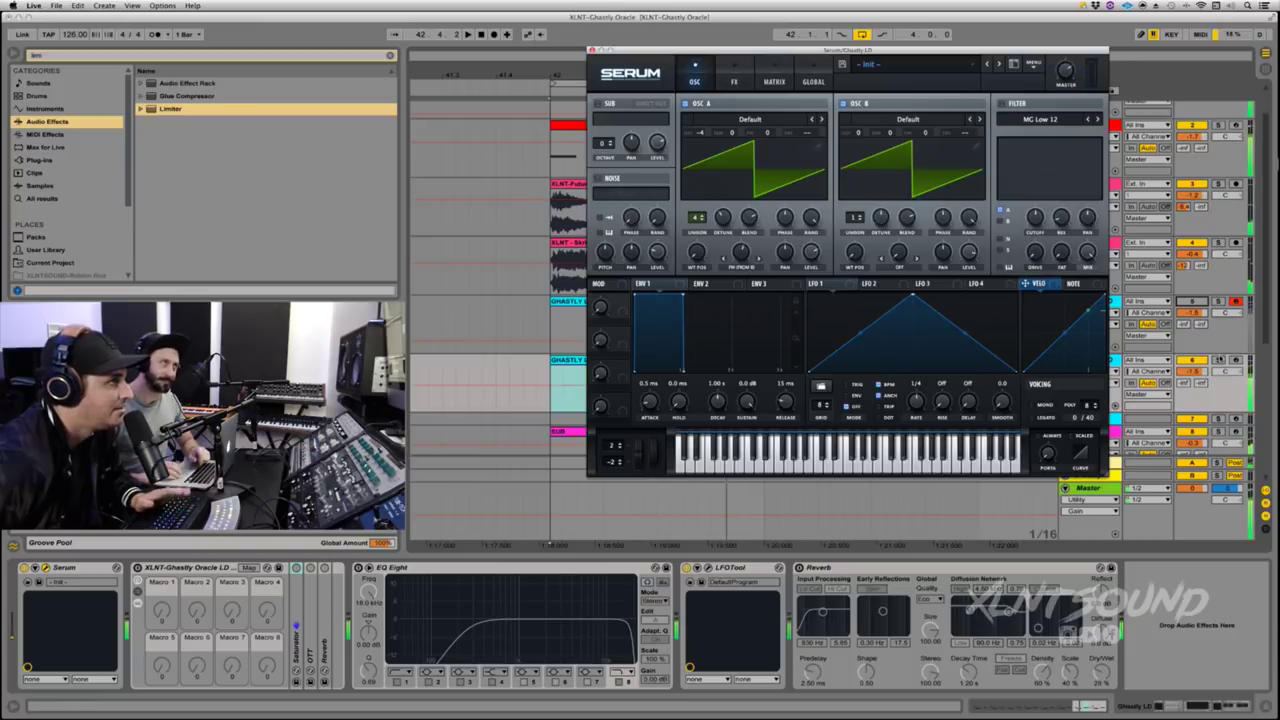
click(1219, 360)
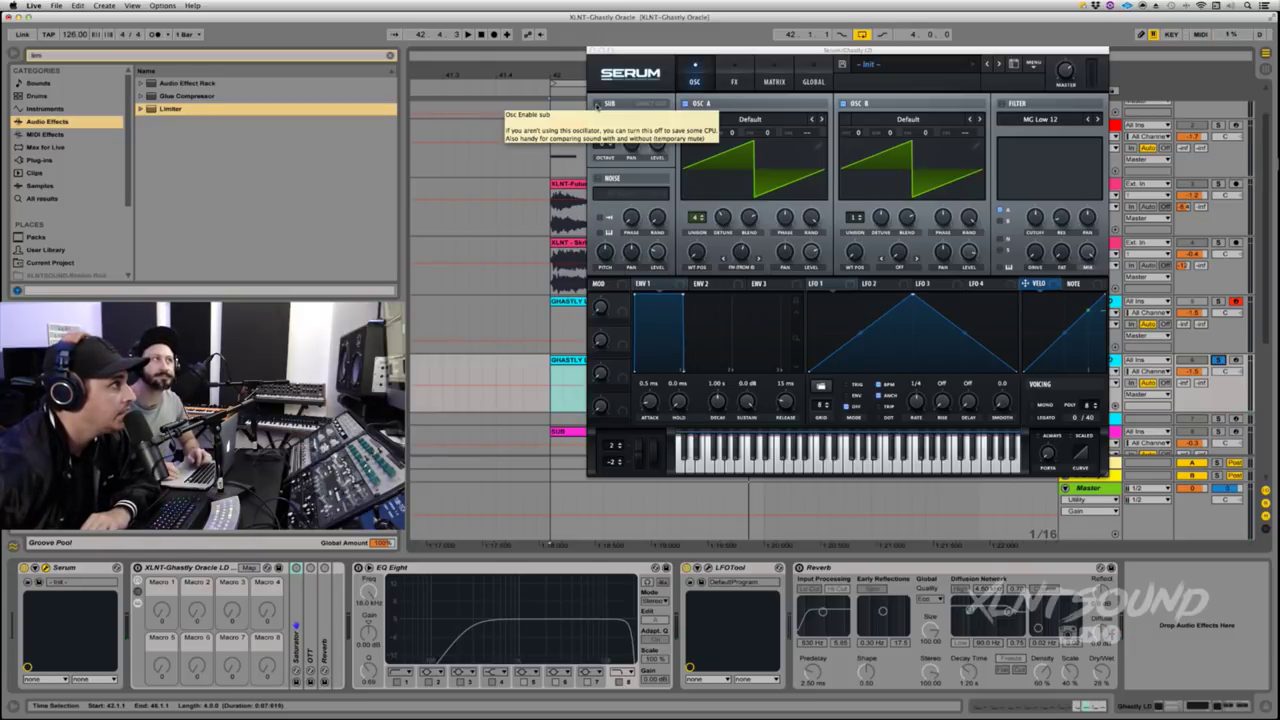
Step: Try warping oscillator B with FM Sub Osc using the sub oscillator, and switch both the warp and the sub off
click(597, 103)
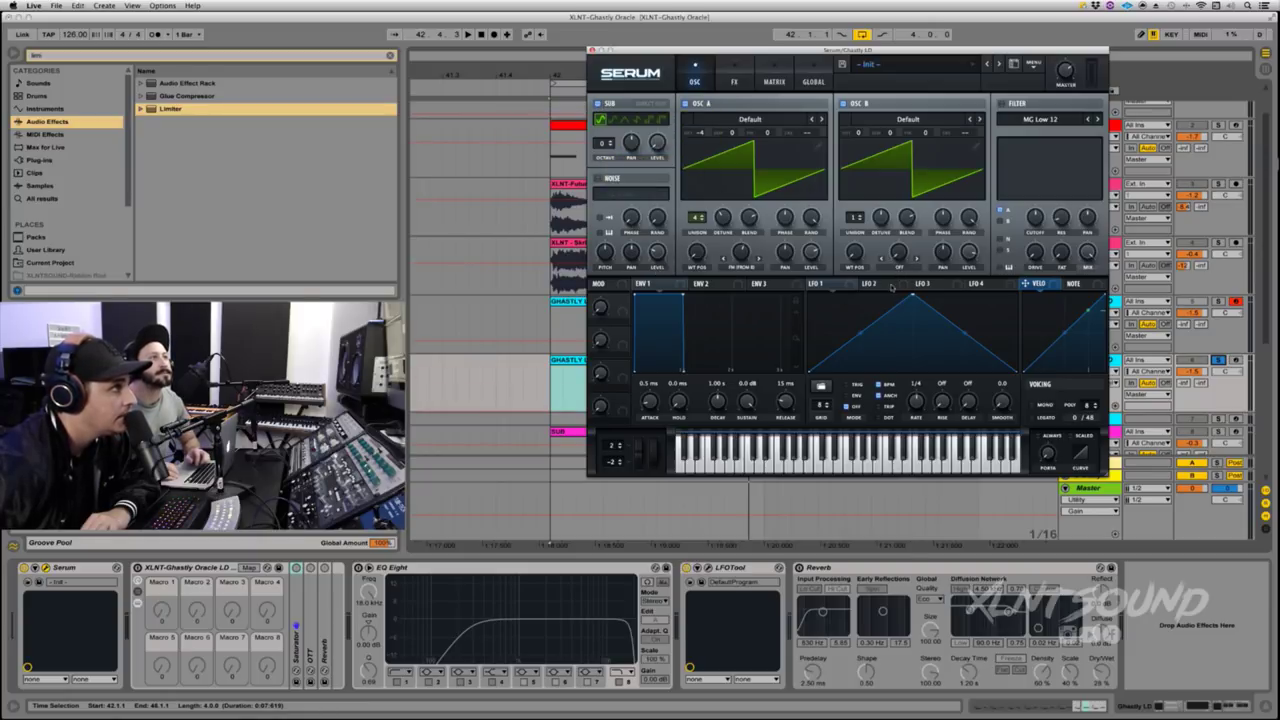
click(899, 266)
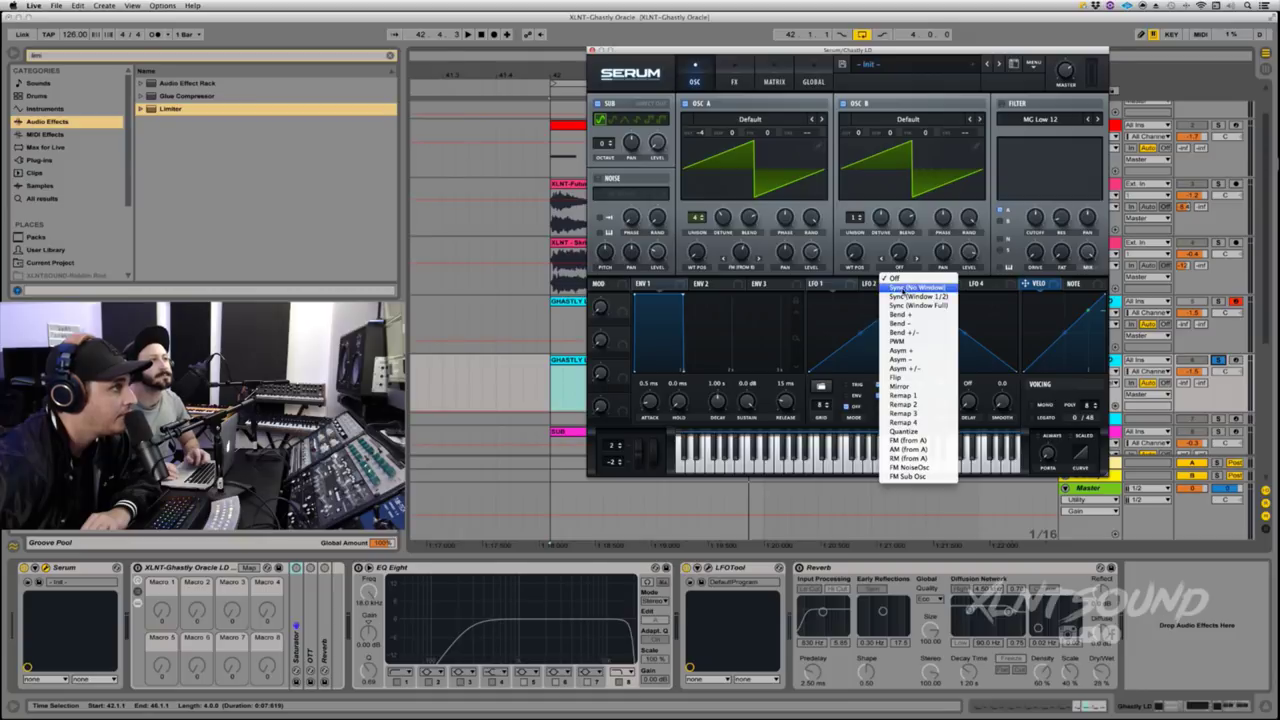
click(910, 477)
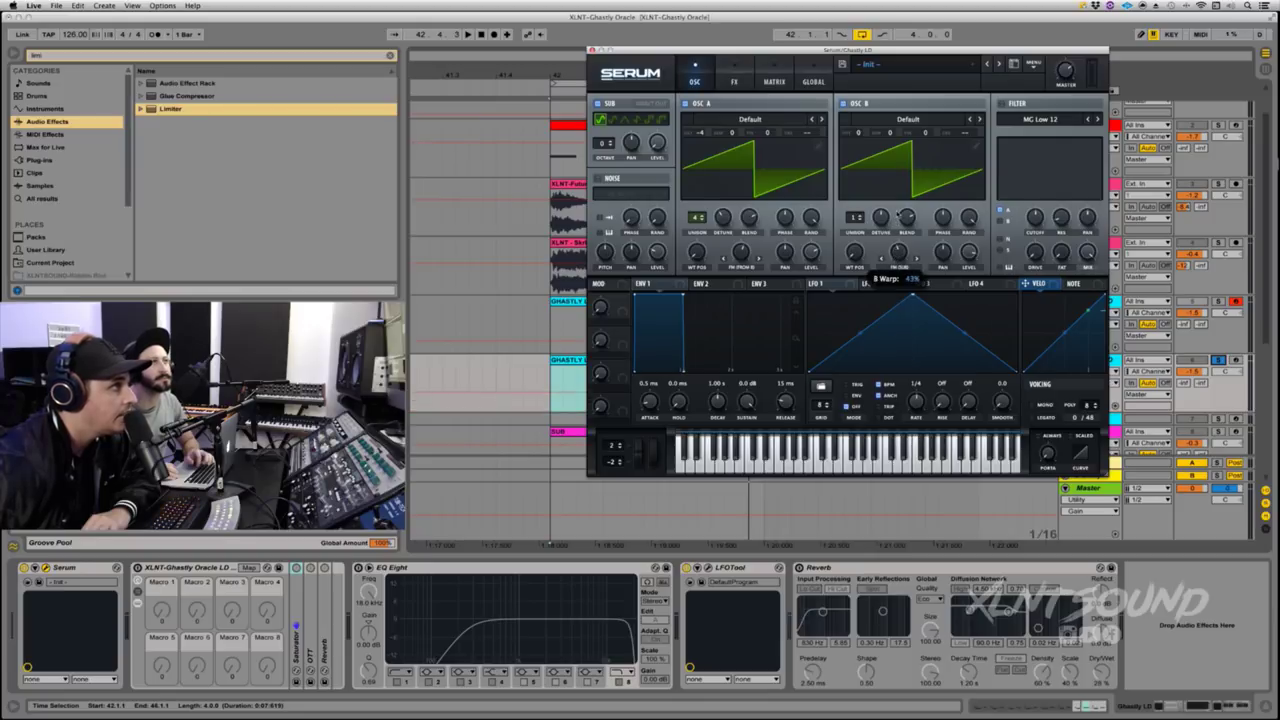
drag(899, 214, 898, 250)
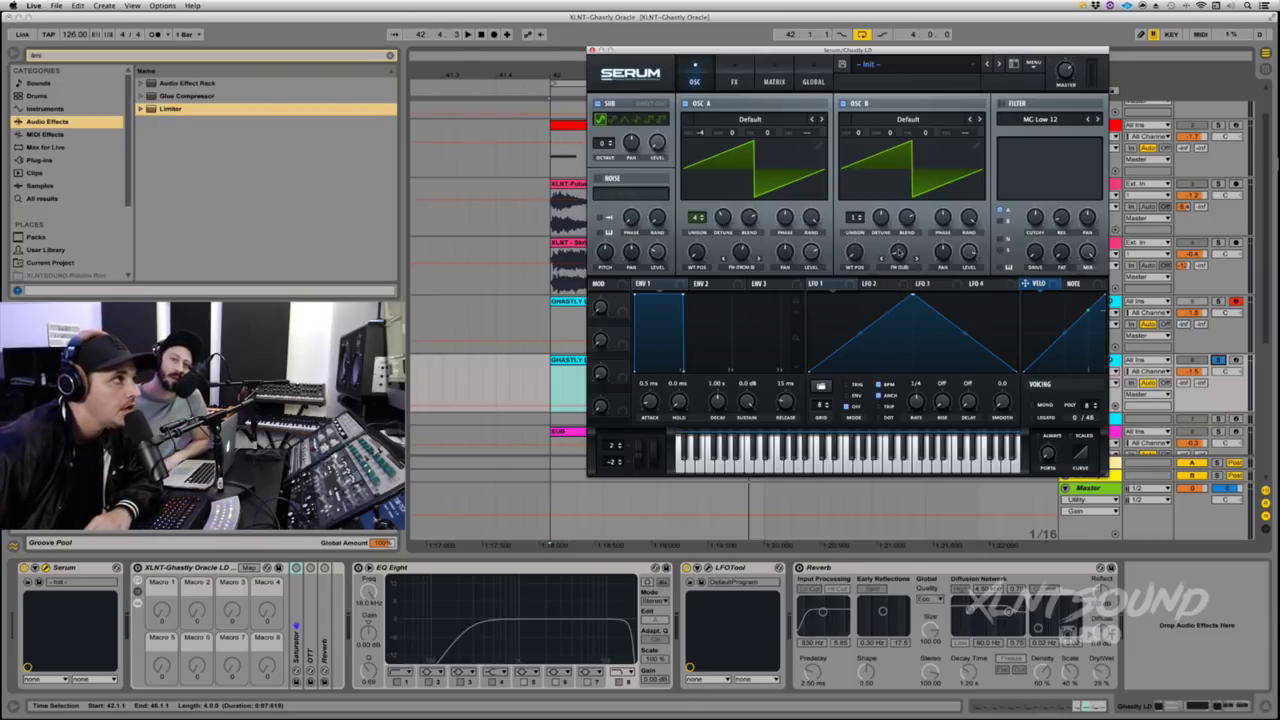
click(898, 268)
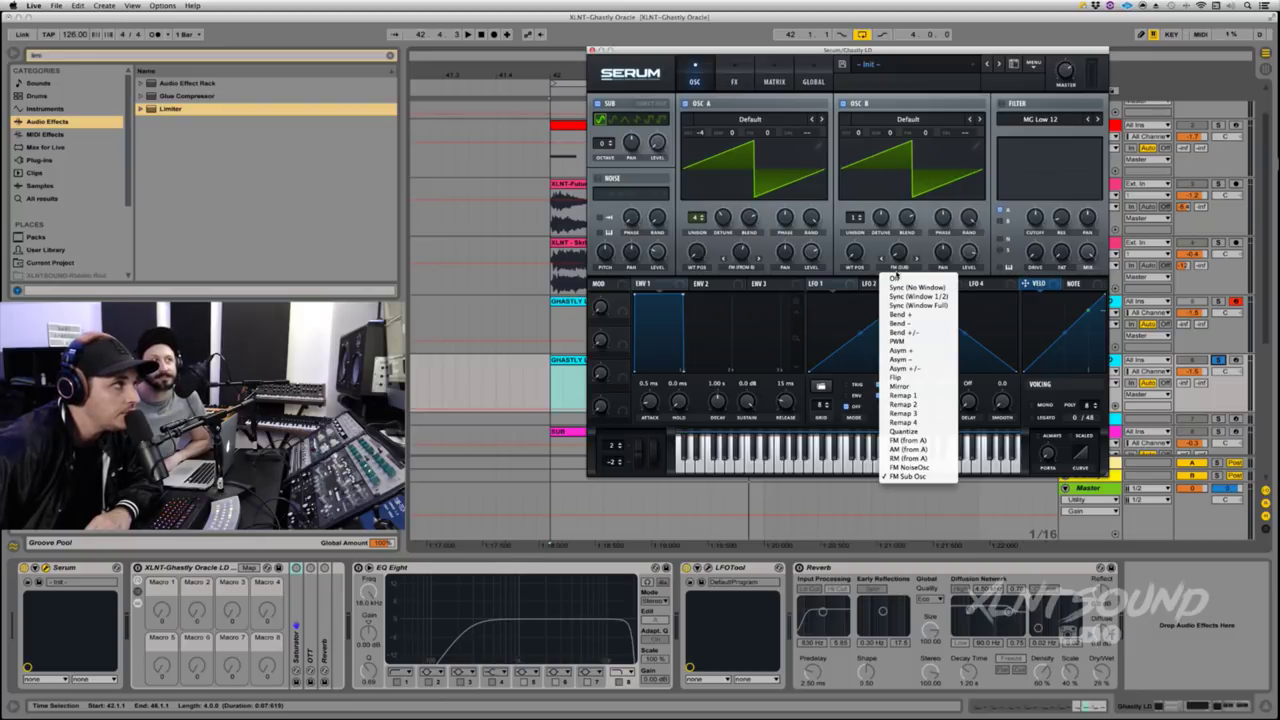
click(897, 279)
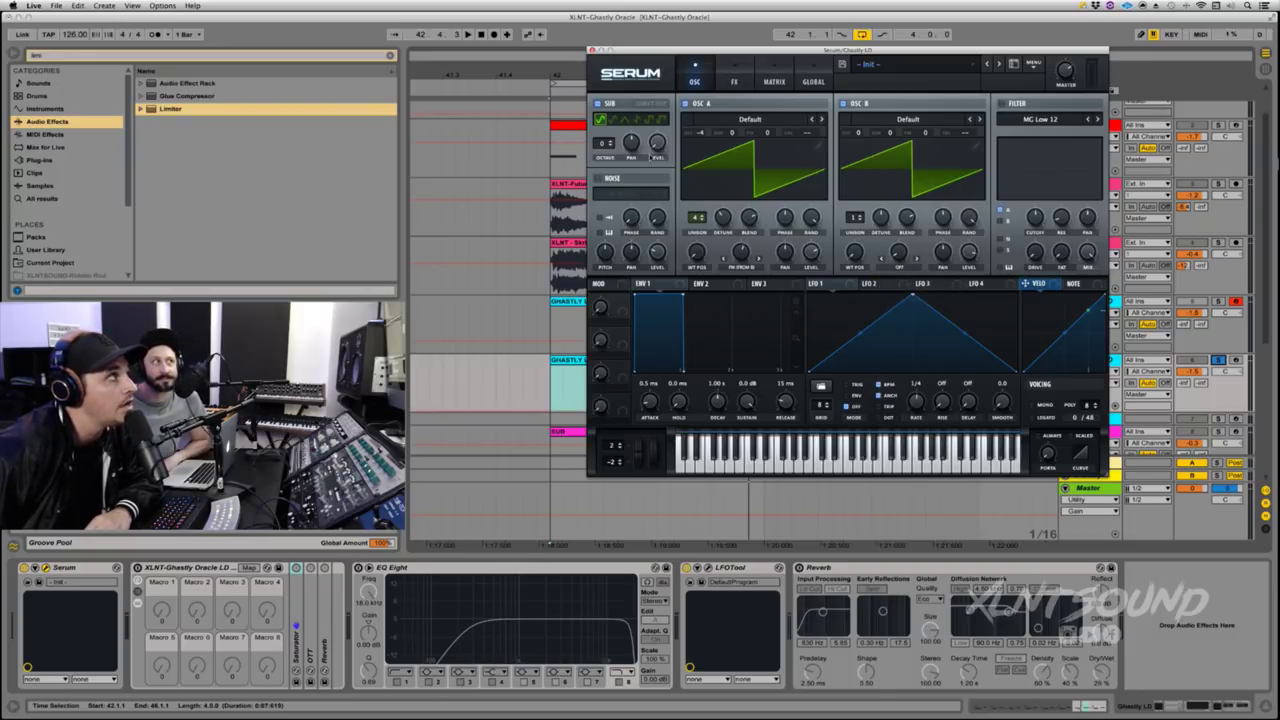
click(597, 104)
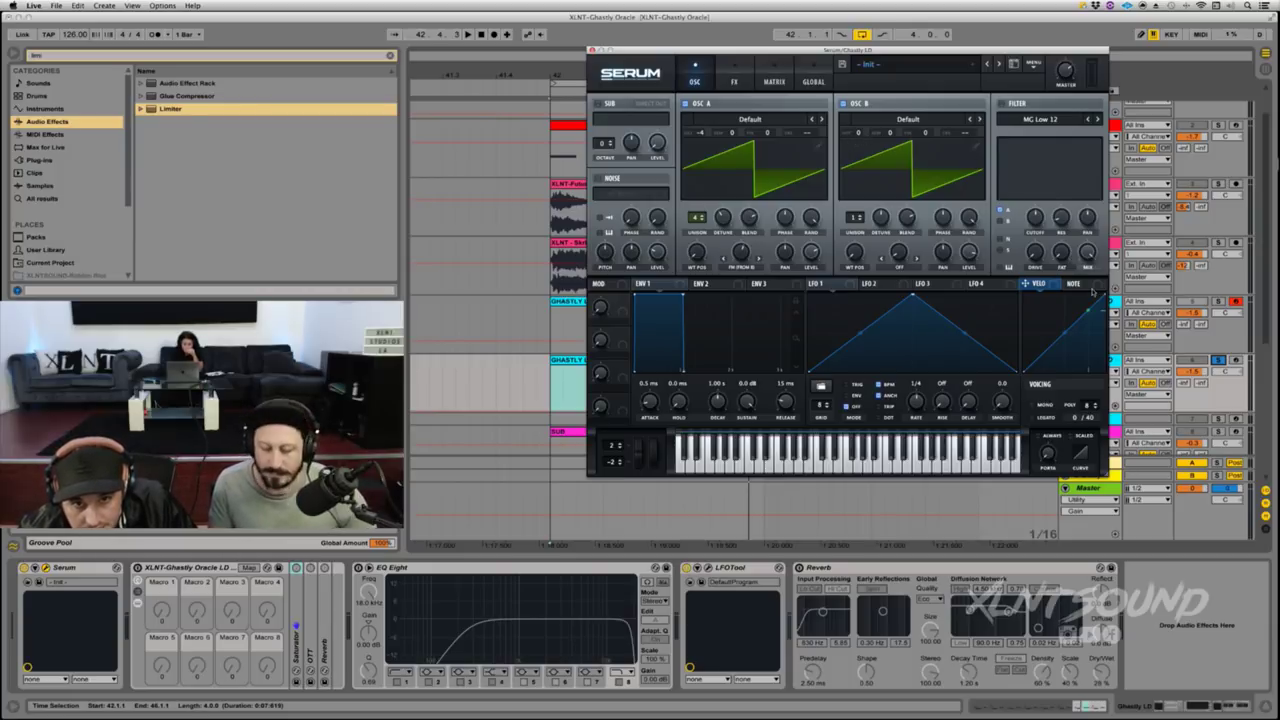
Step: Set LFO 1's smoothing to 25.4, and enable Mono and Legato voicing with a longer portamento time
key(space)
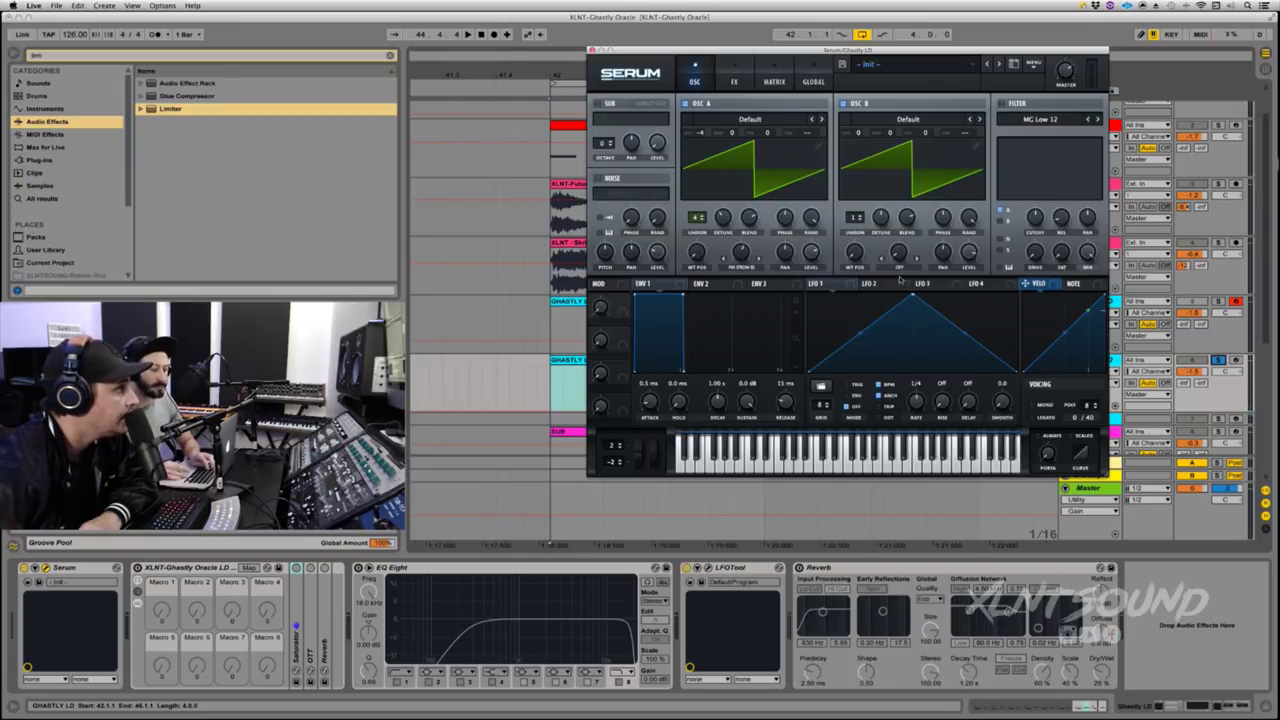
drag(1004, 399, 1004, 373)
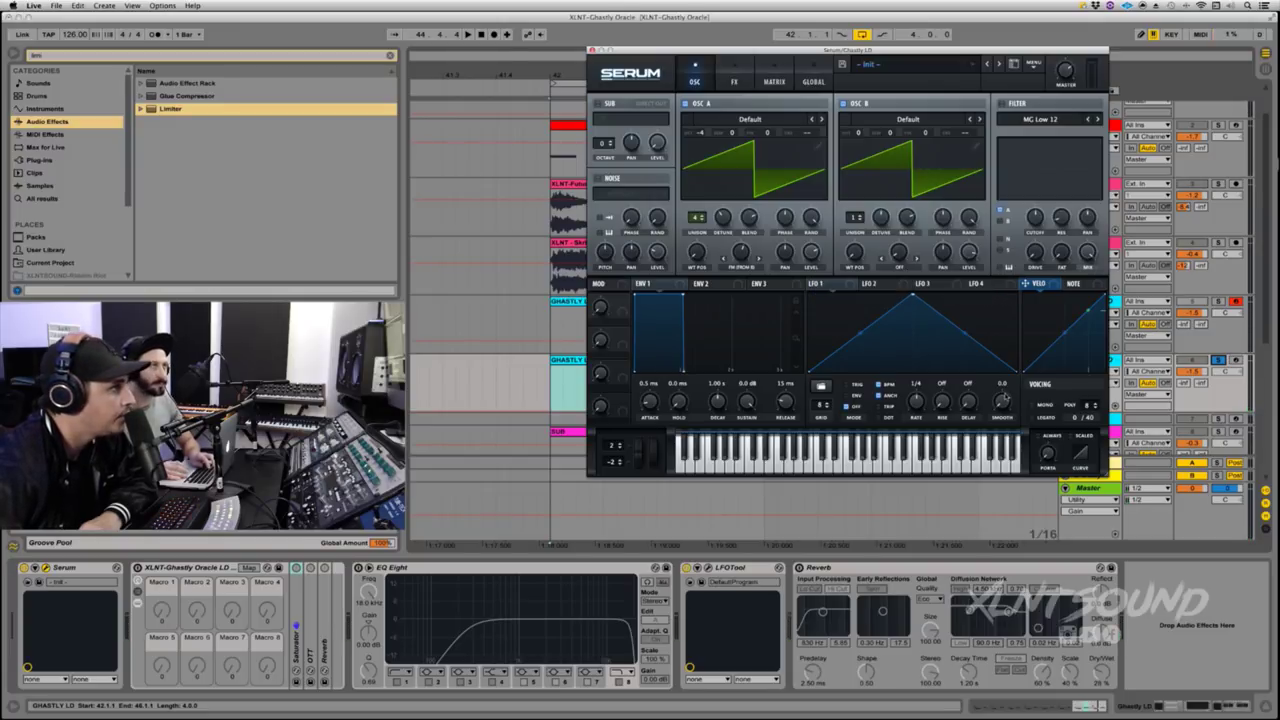
click(1034, 406)
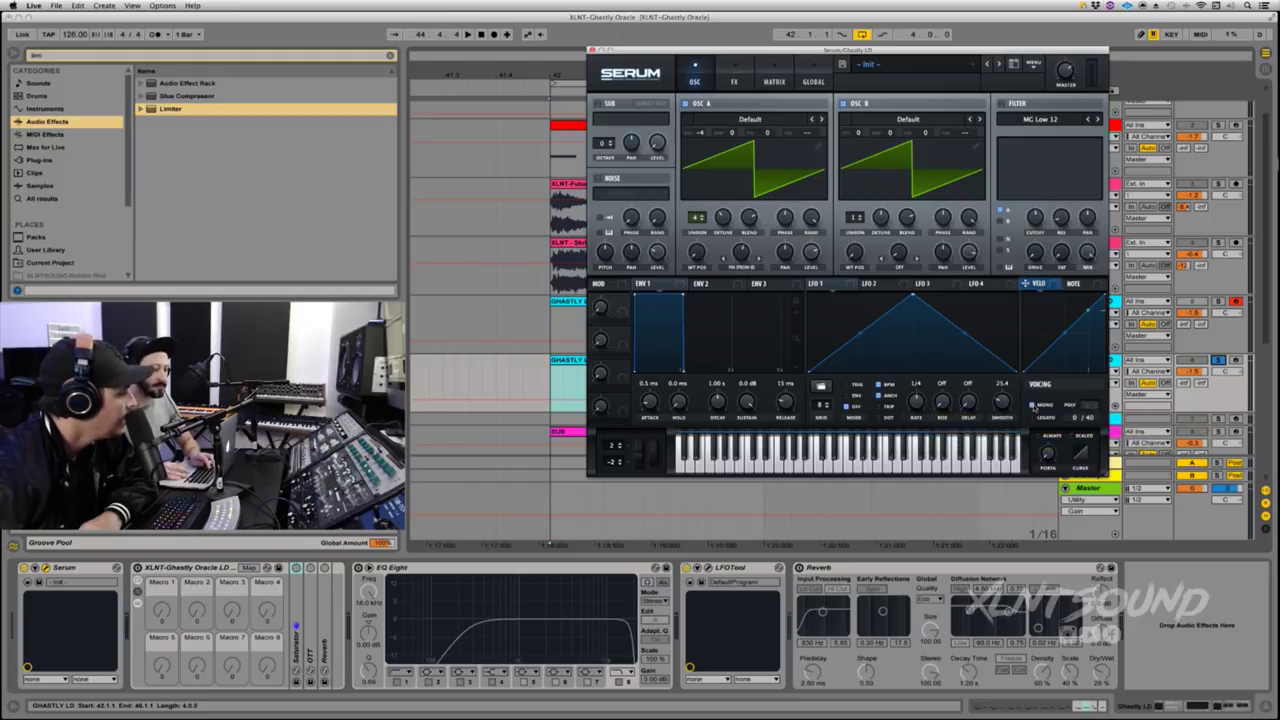
click(1033, 418)
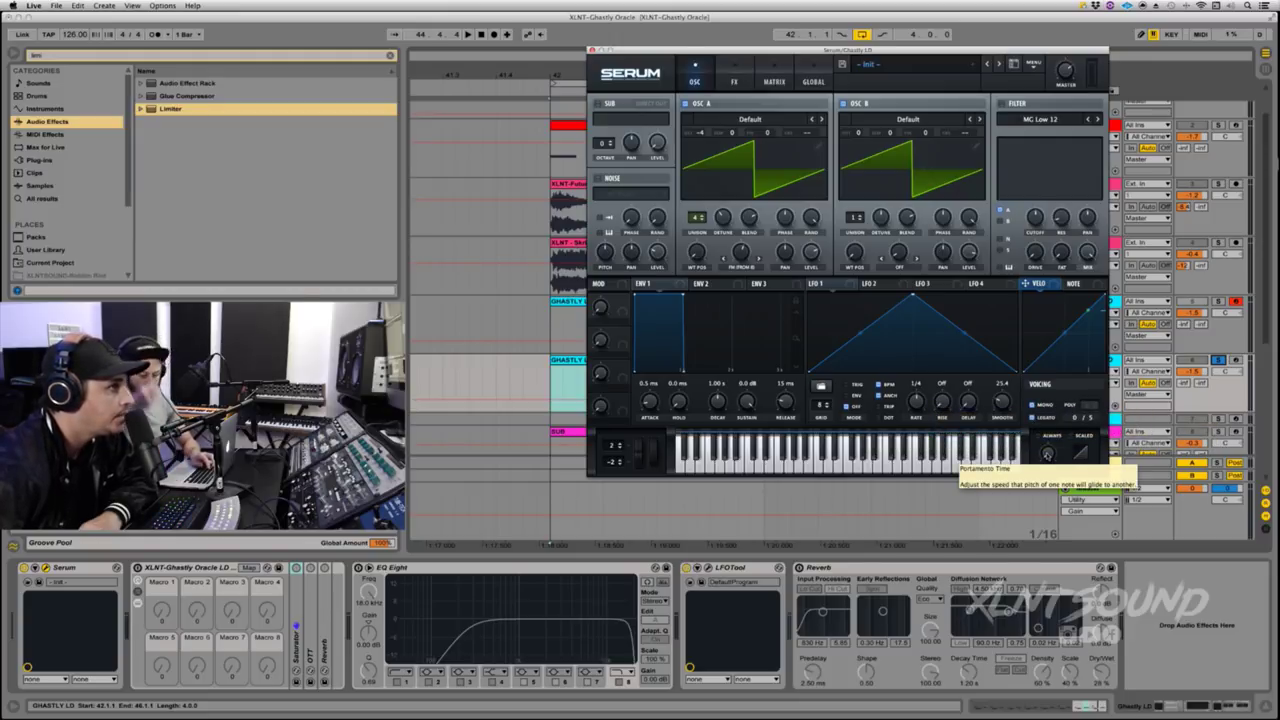
drag(1047, 455, 1051, 404)
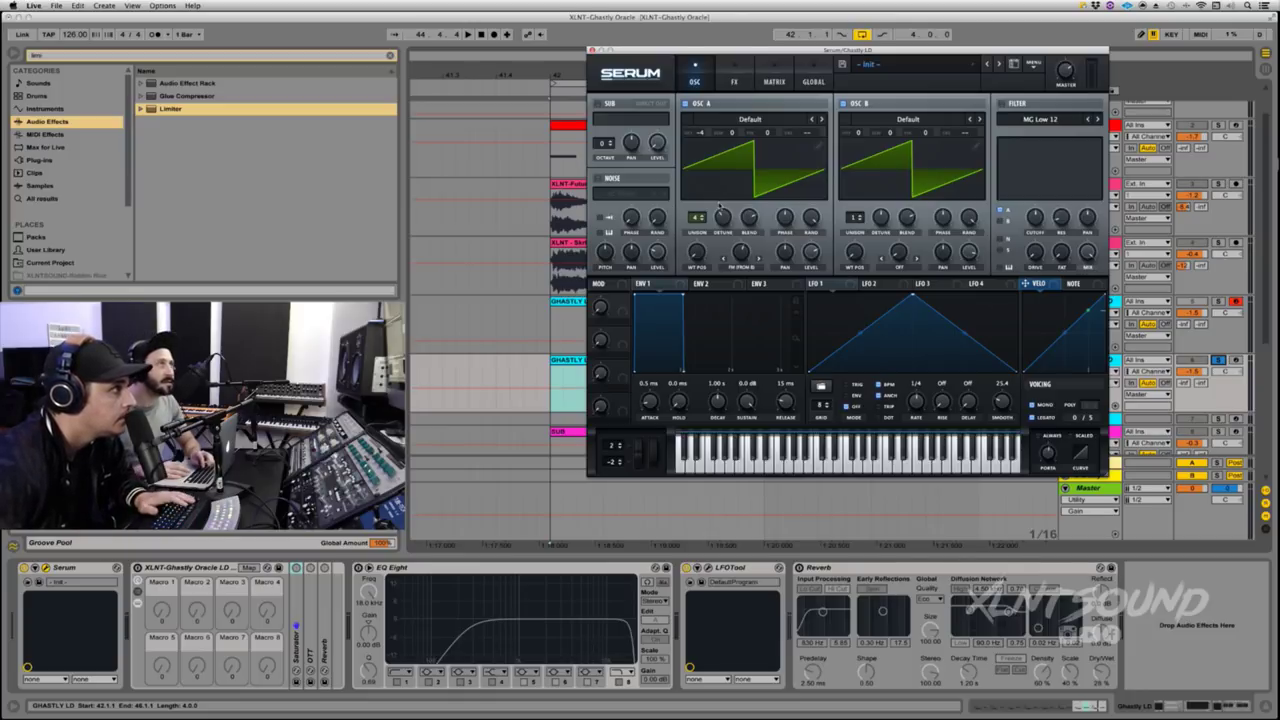
Step: Enable the sub oscillator at octave -4, and audition the patch with it
key(space)
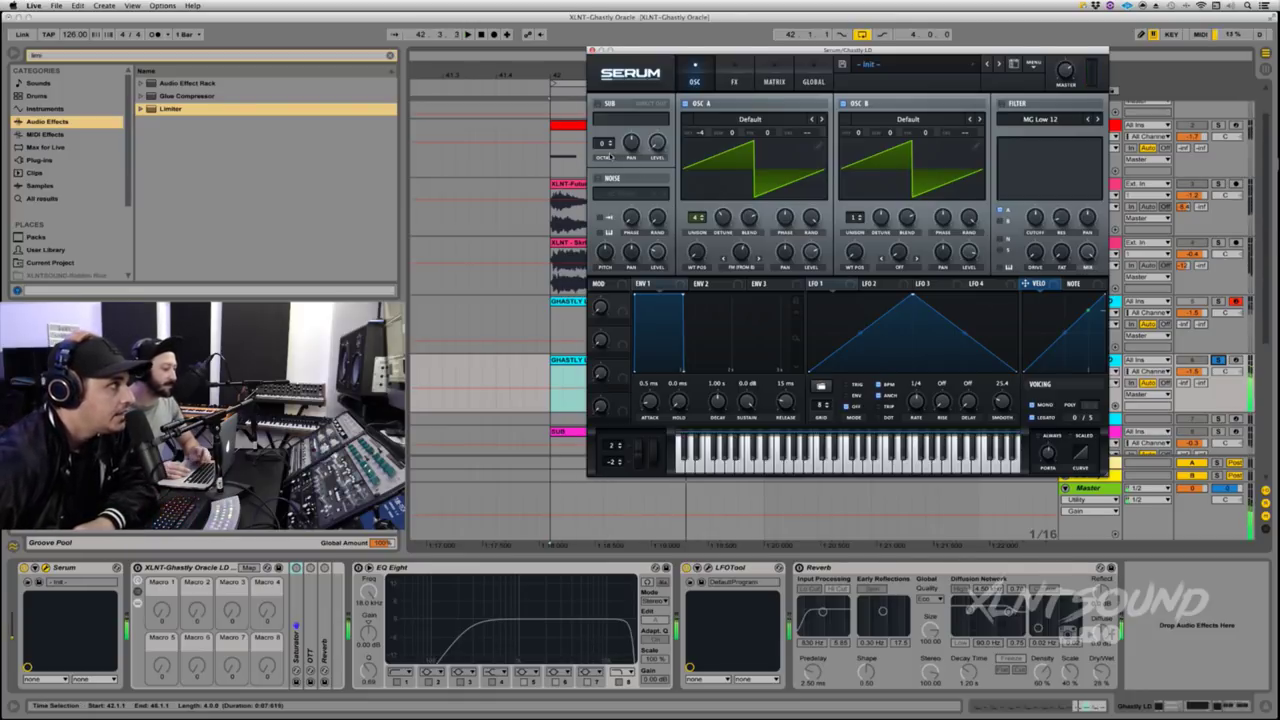
click(598, 104)
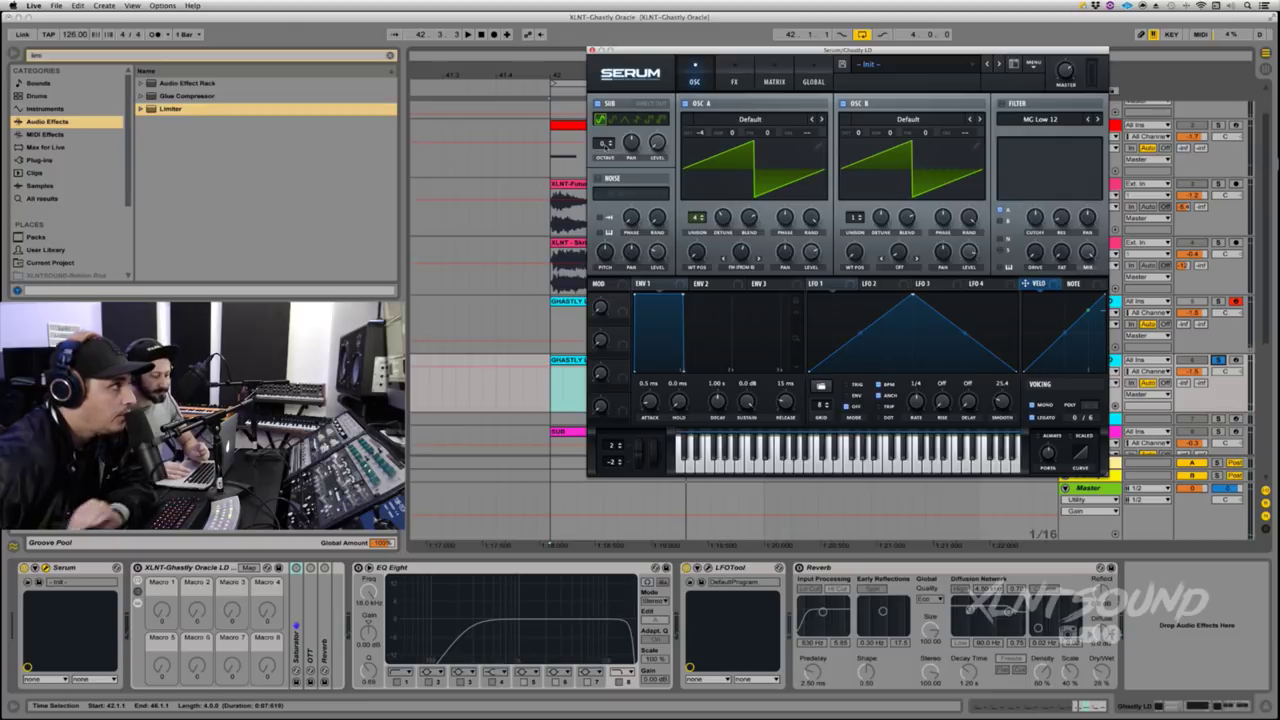
drag(605, 146, 608, 195)
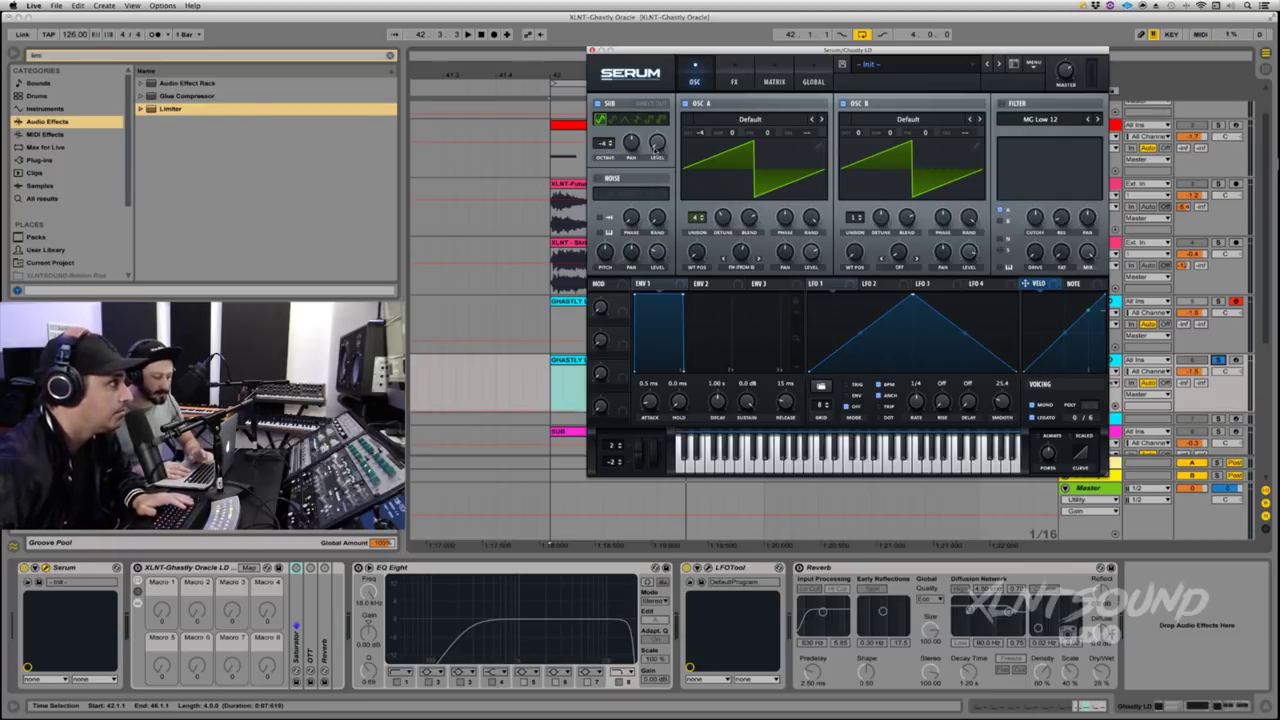
key(space)
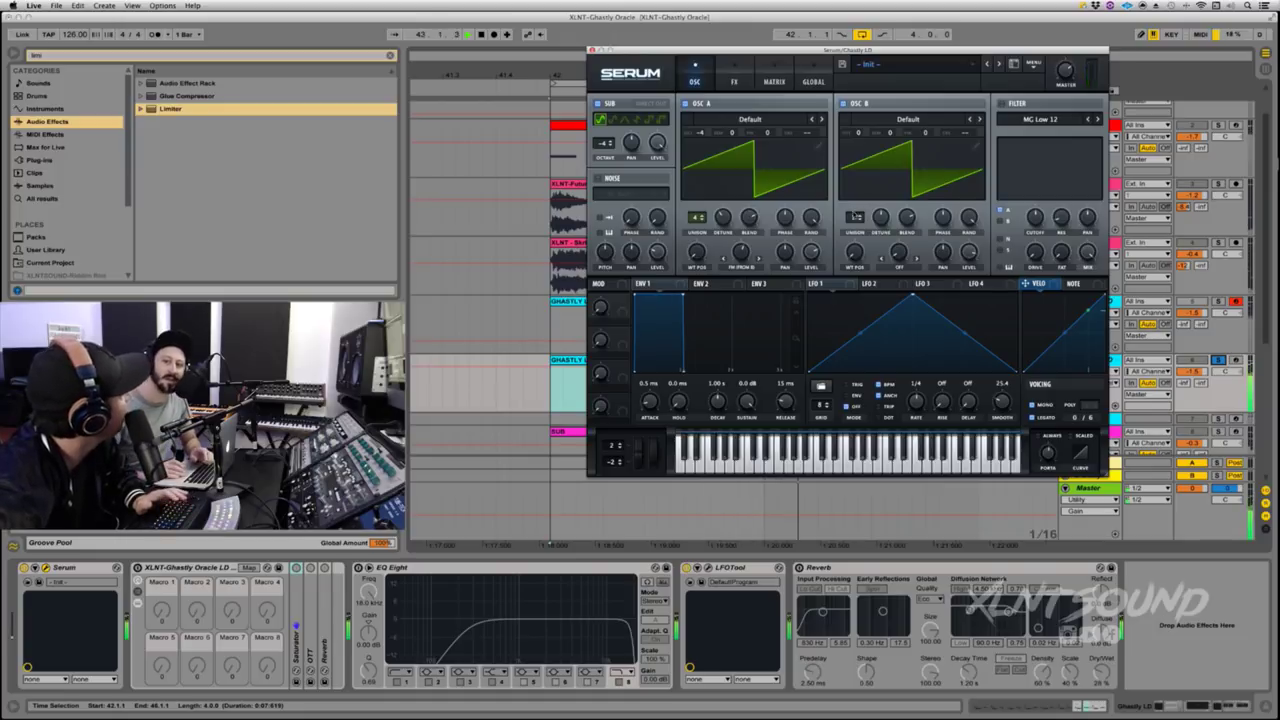
key(space)
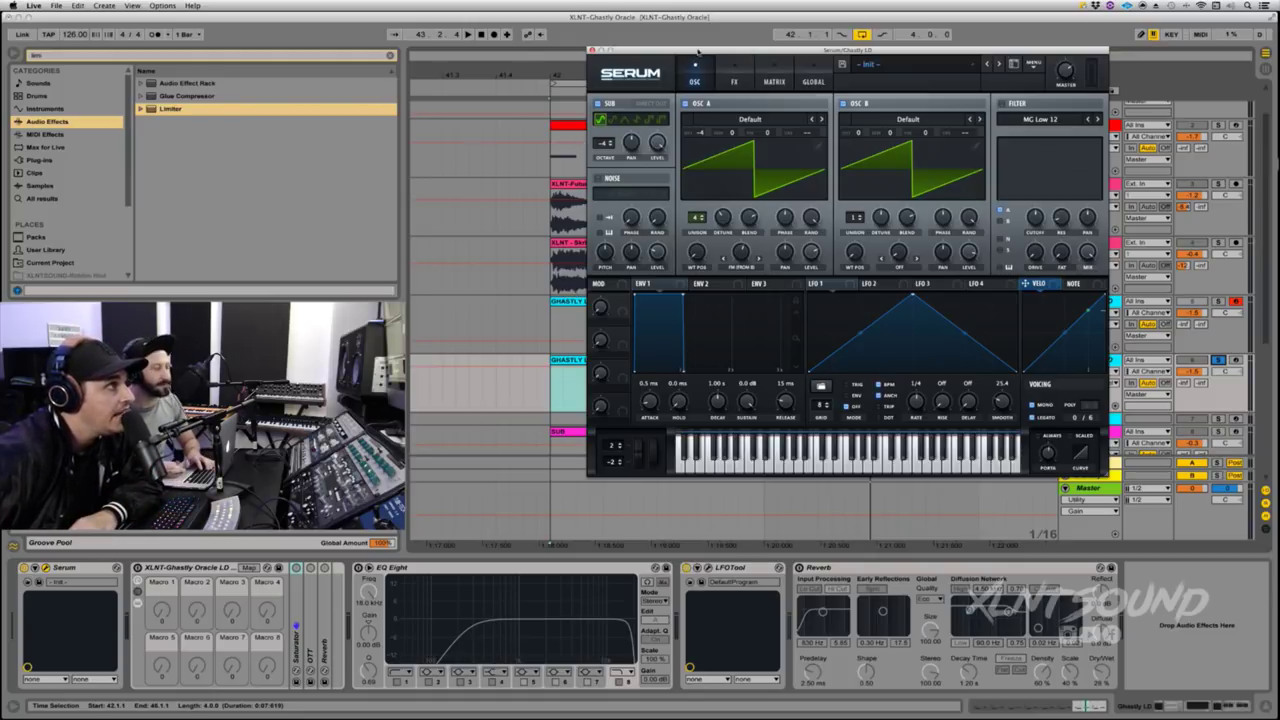
Step: Load the effect chain Oracle LD FX.fxr into Serum's effects rack
click(734, 75)
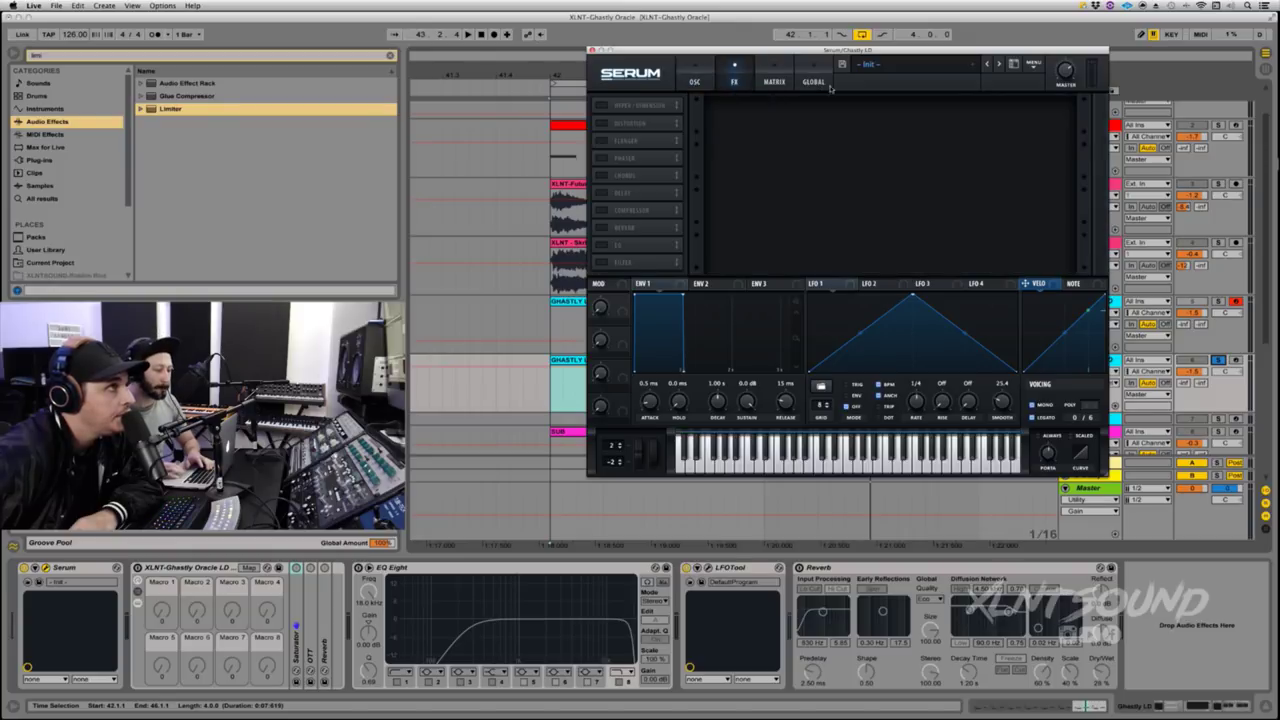
click(1034, 65)
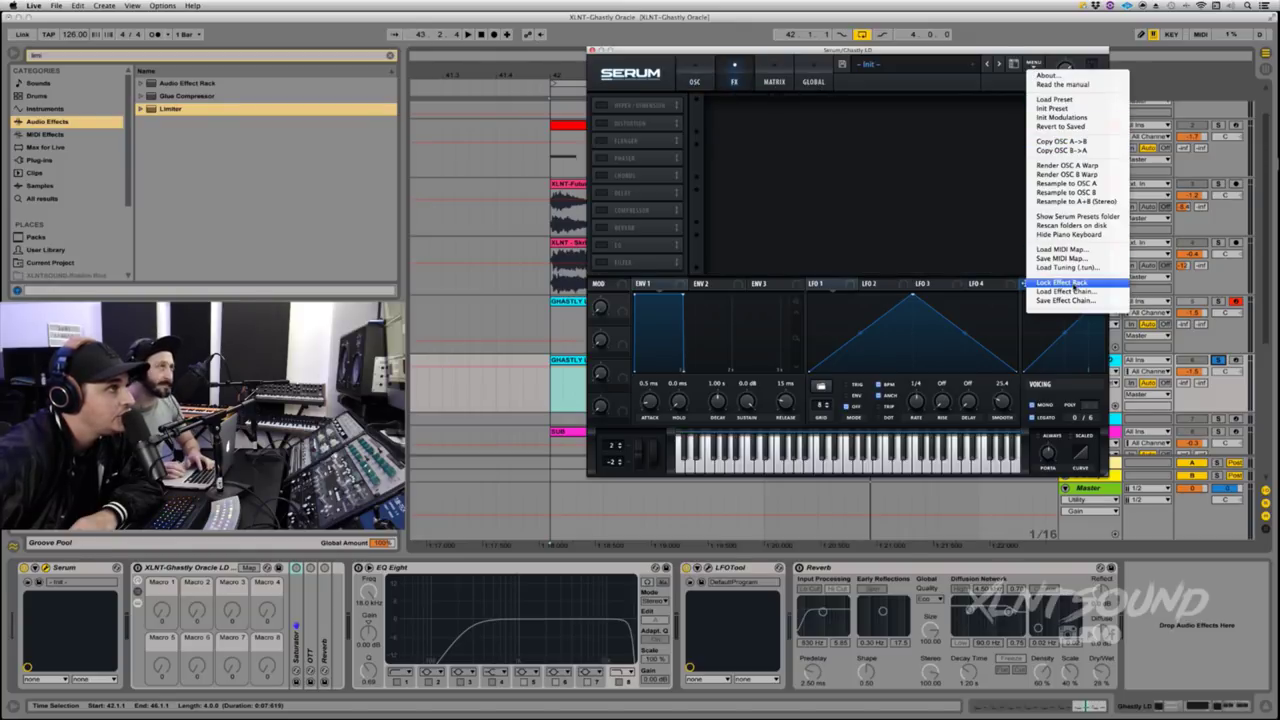
click(1068, 292)
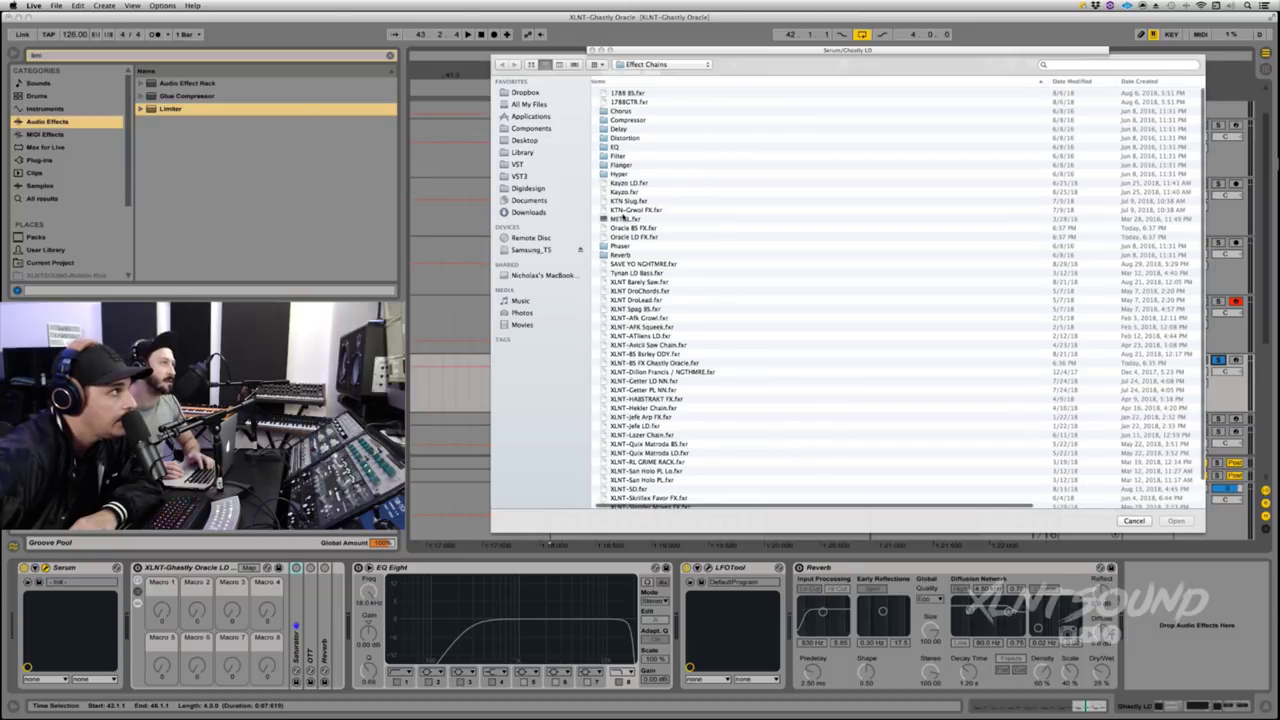
click(628, 237)
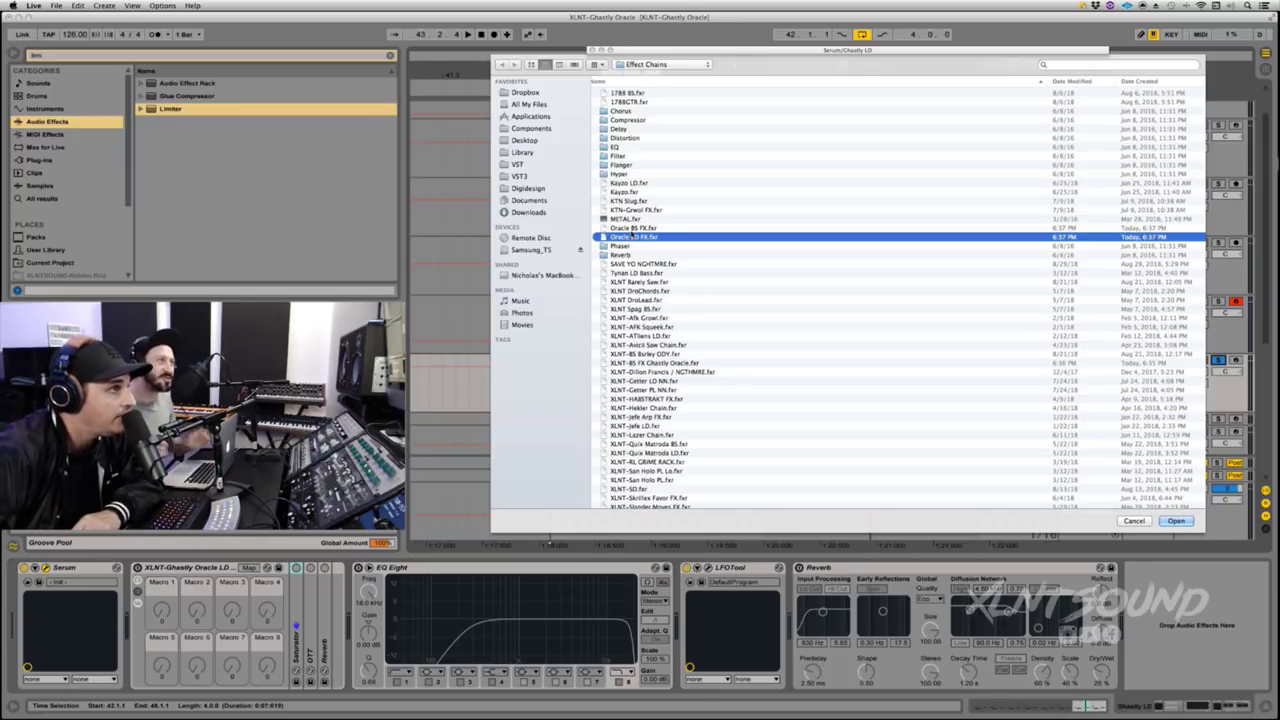
click(1176, 521)
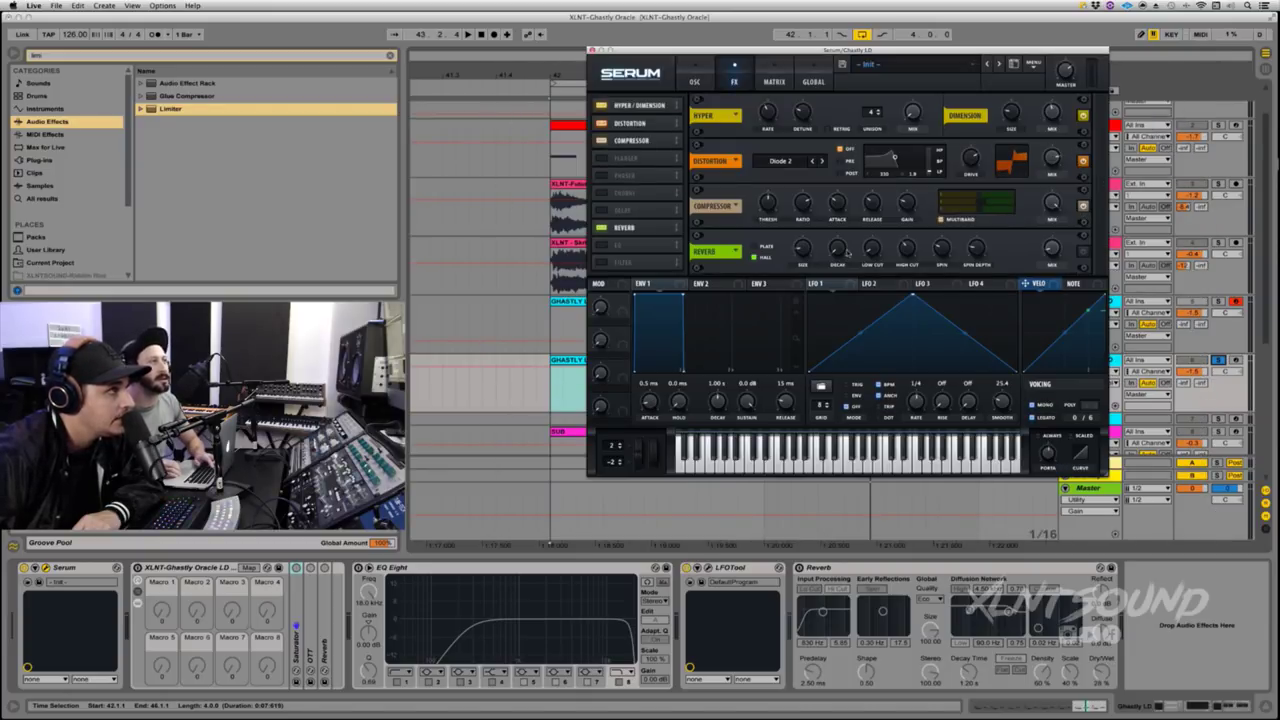
Step: Compare the effect chain with and without Reverb, leaving Serum's Reverb switched off
click(599, 228)
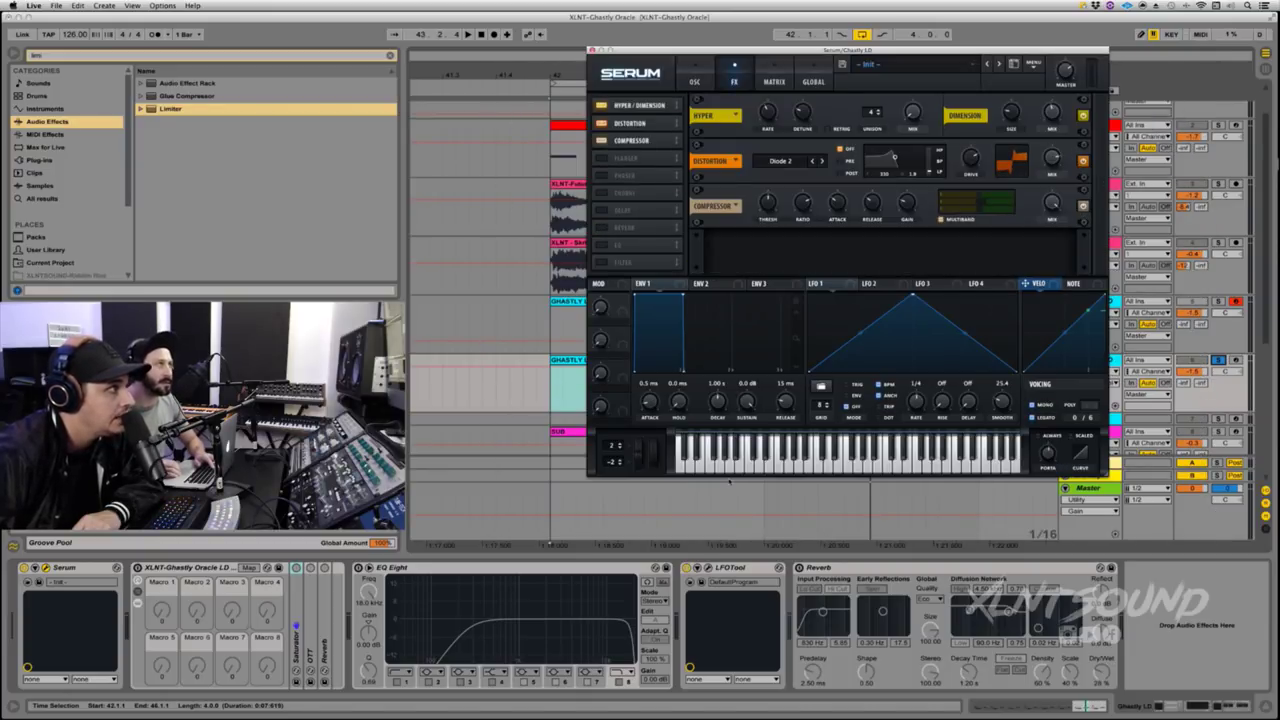
click(599, 228)
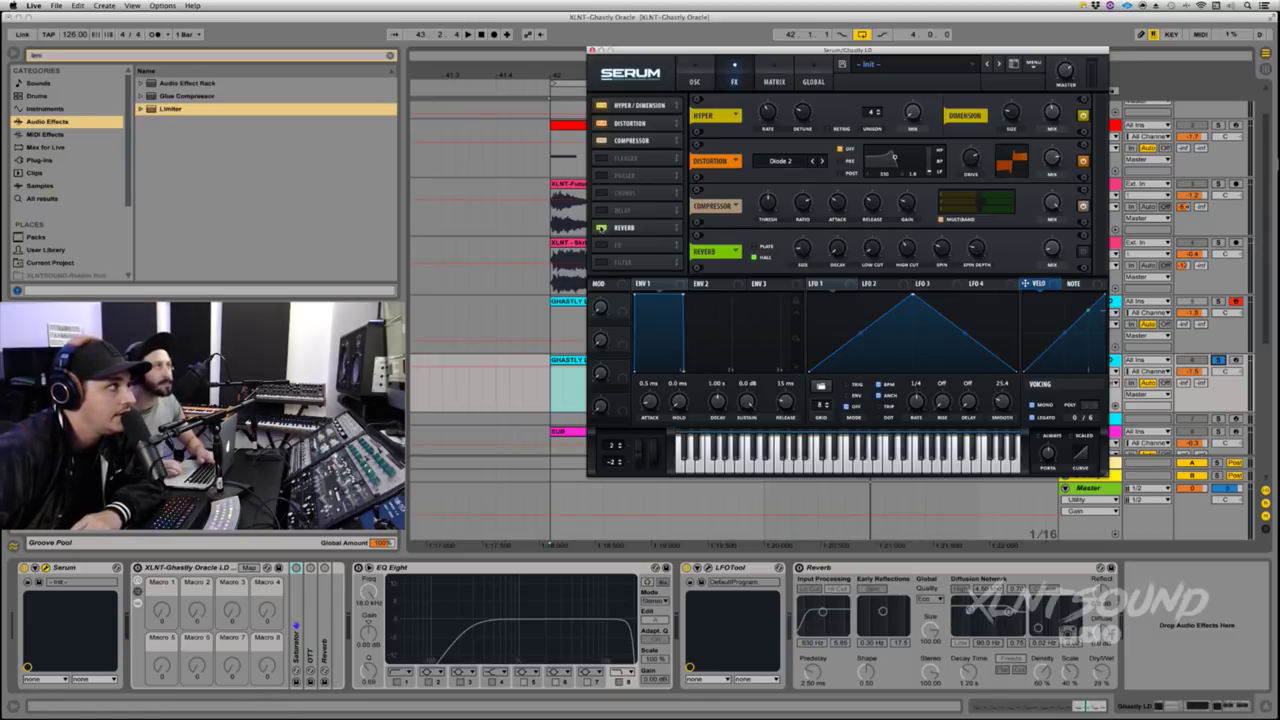
click(601, 227)
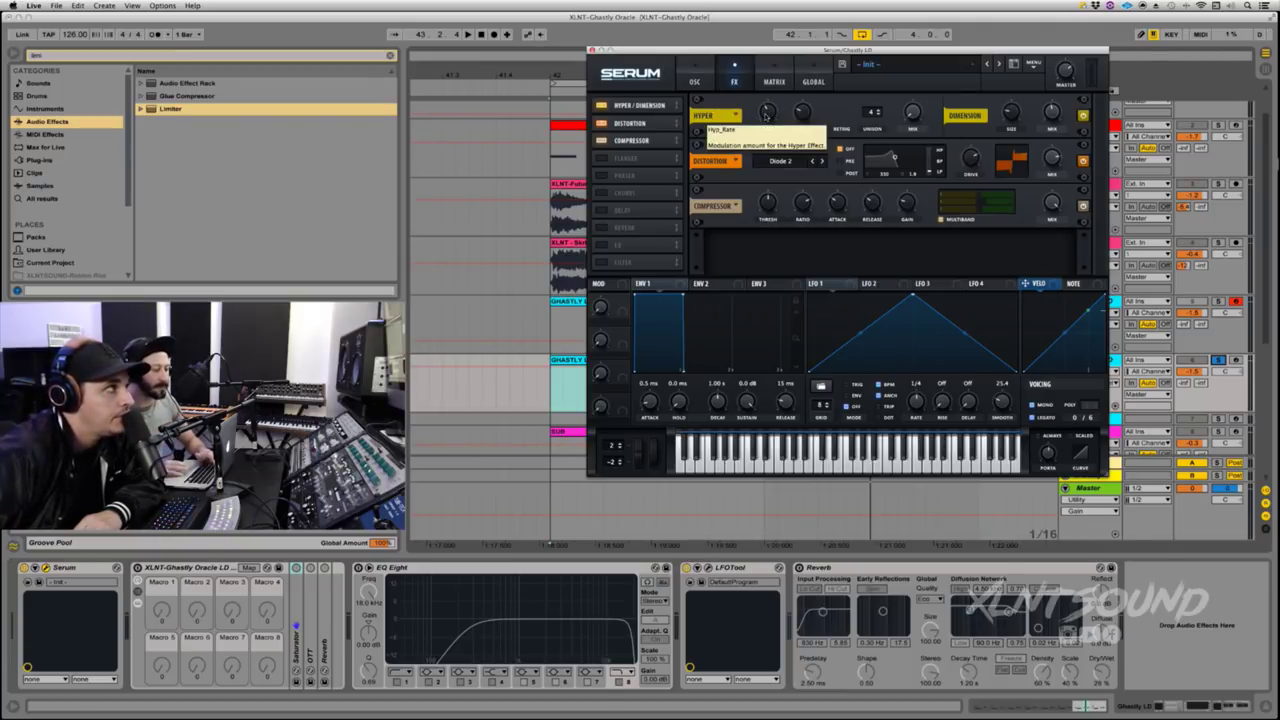
Step: Check Hyper's detune and mix and Dimension's size and mix, and audition the patch with Distortion and Compressor bypassed
mouse_move(803, 114)
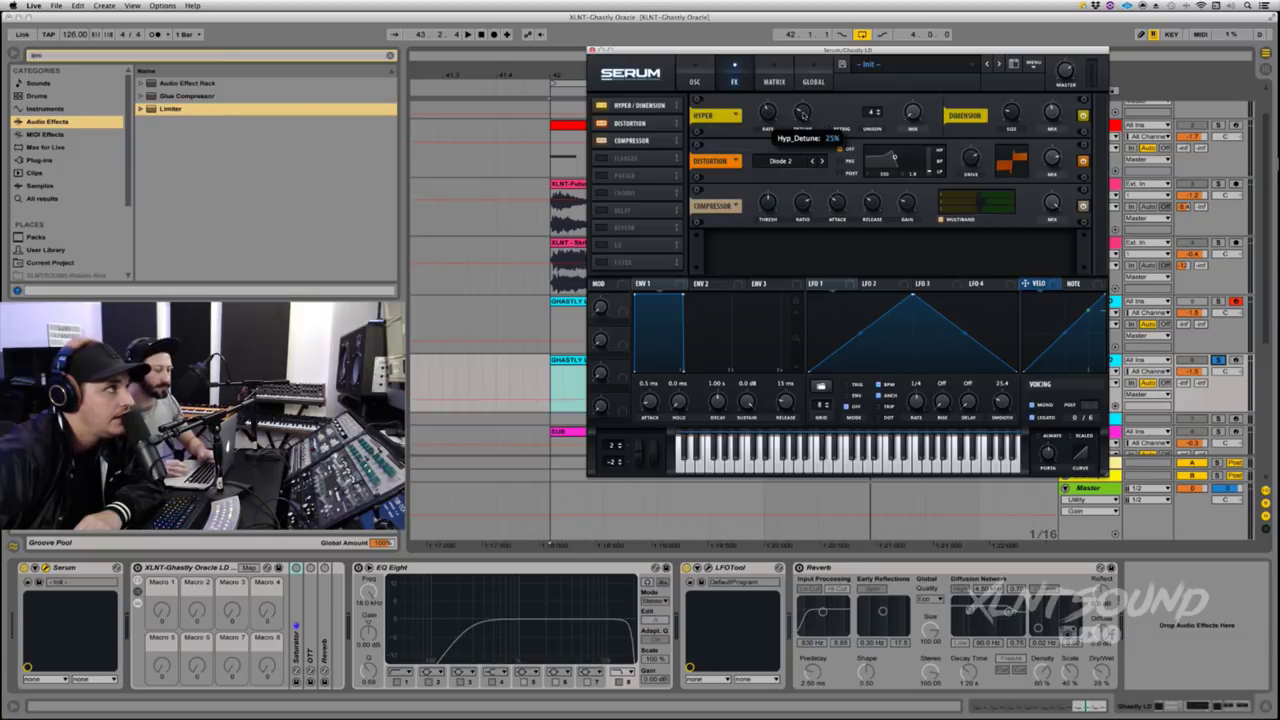
mouse_move(913, 113)
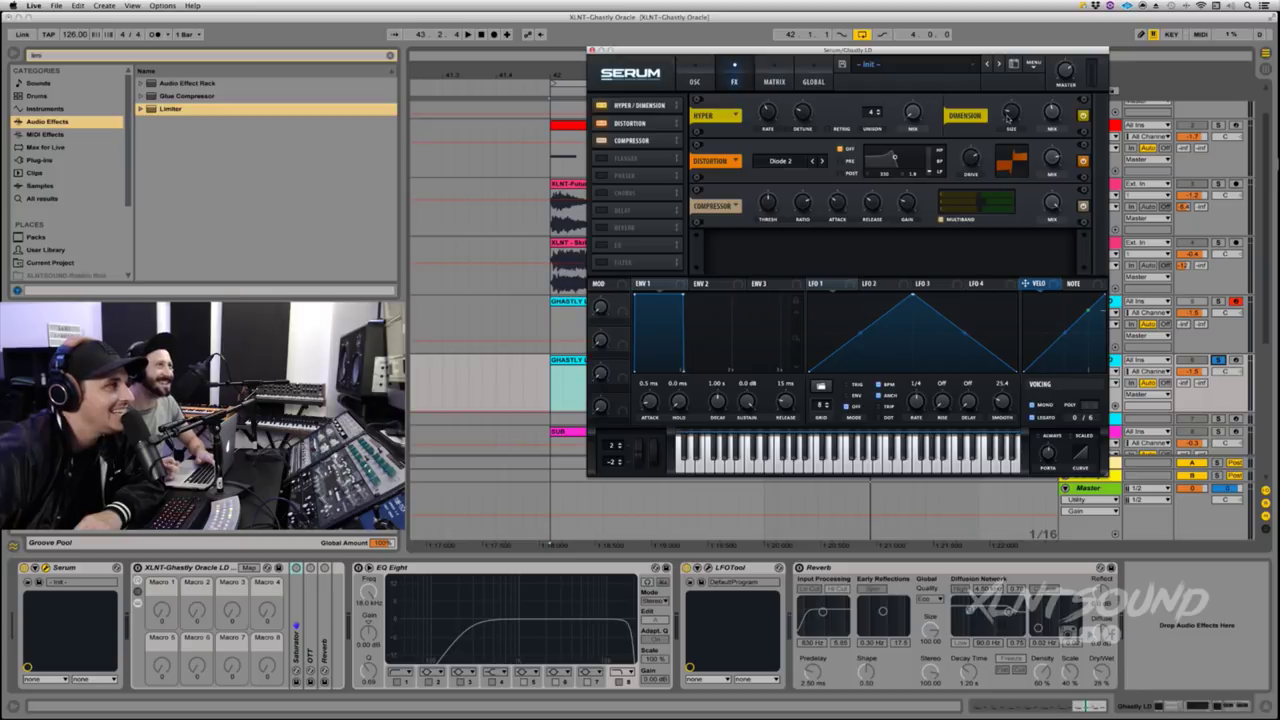
mouse_move(1008, 118)
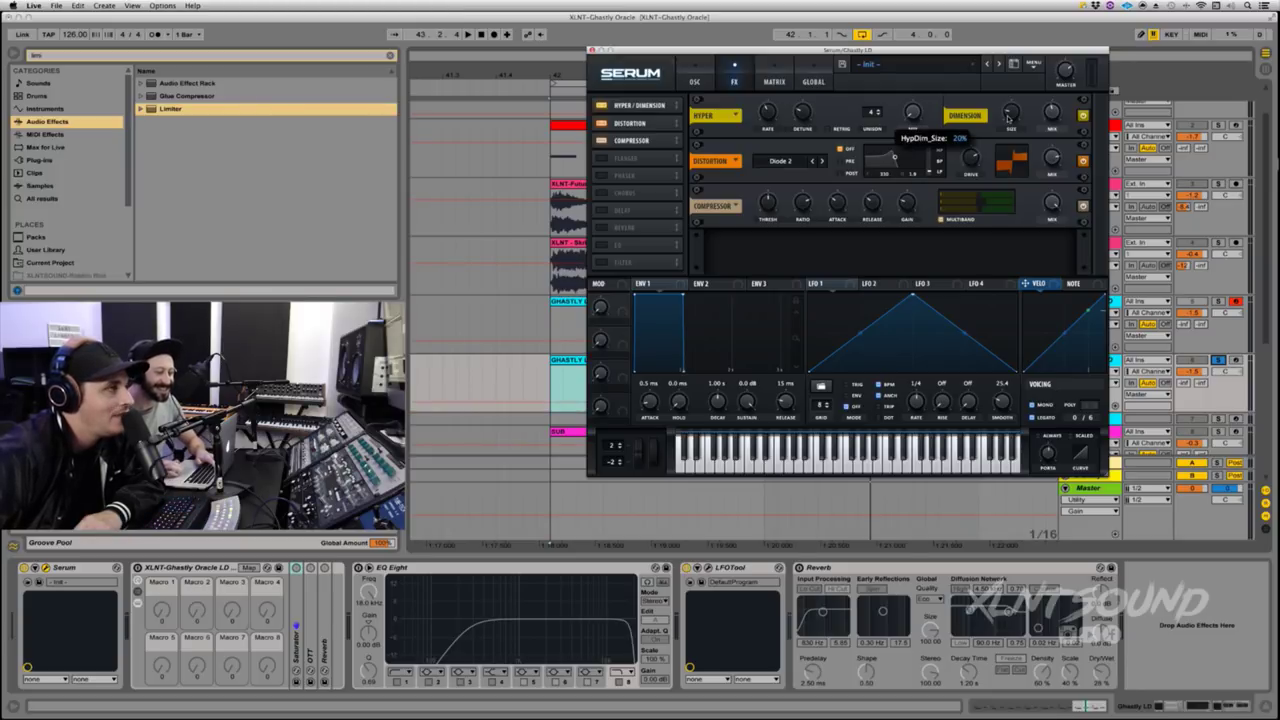
mouse_move(1052, 114)
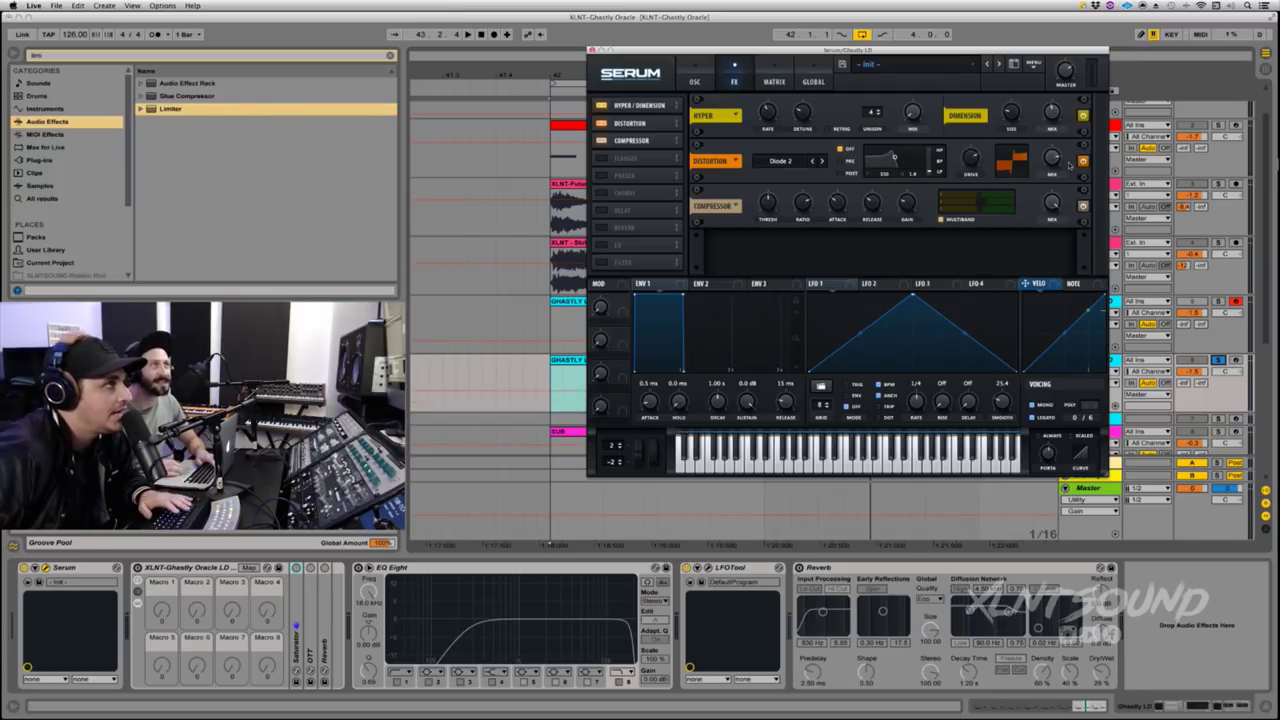
key(space)
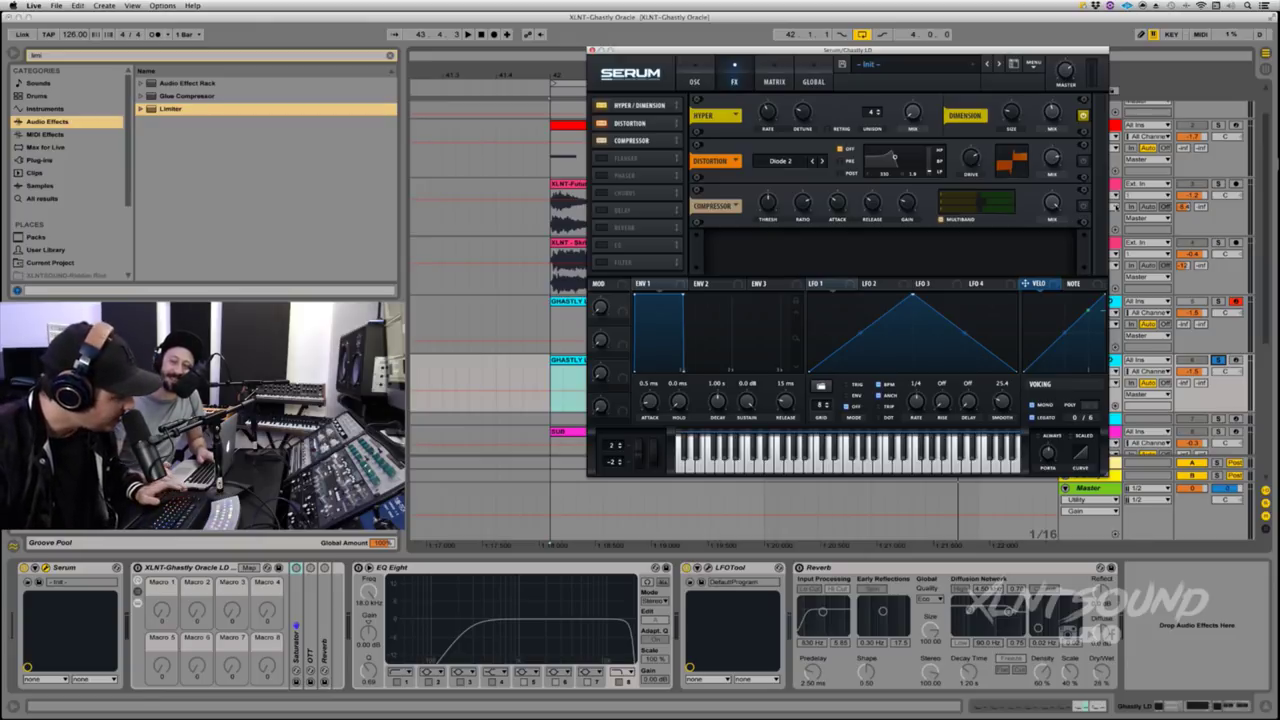
Step: Re-enable the Distortion, review its type list, drive and mix while keeping Diode 2, and audition it
click(1081, 162)
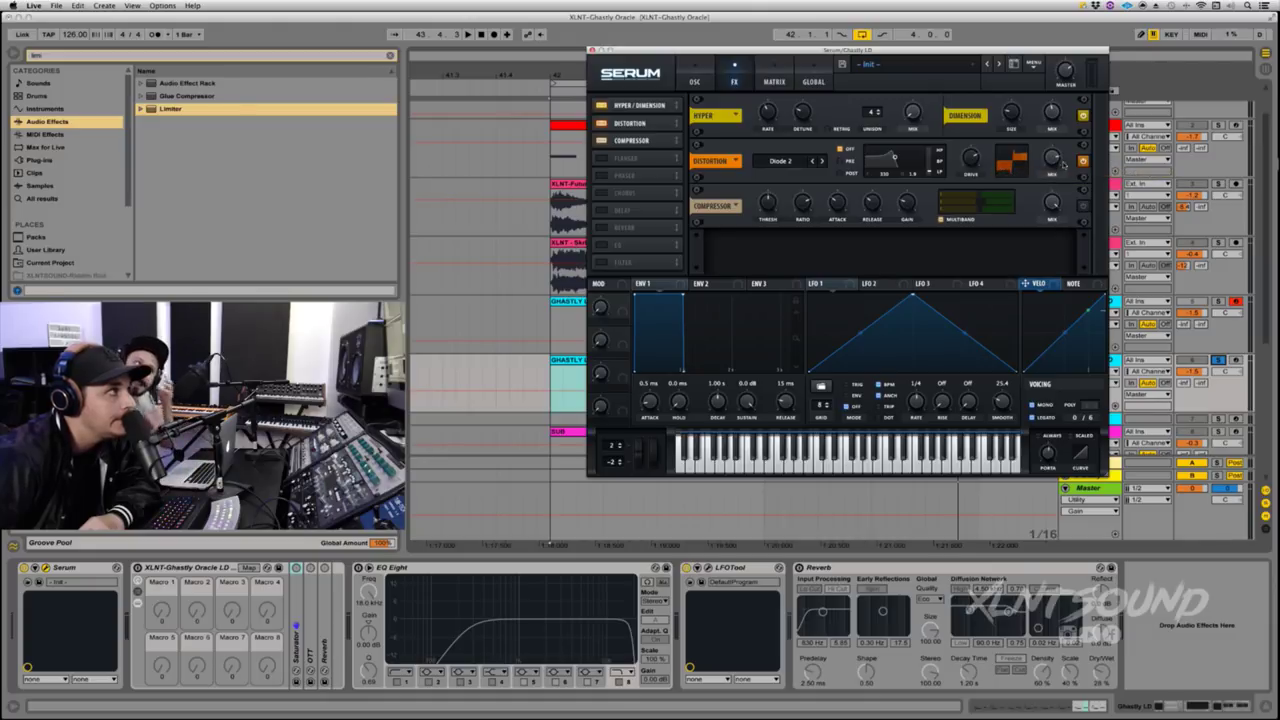
click(803, 163)
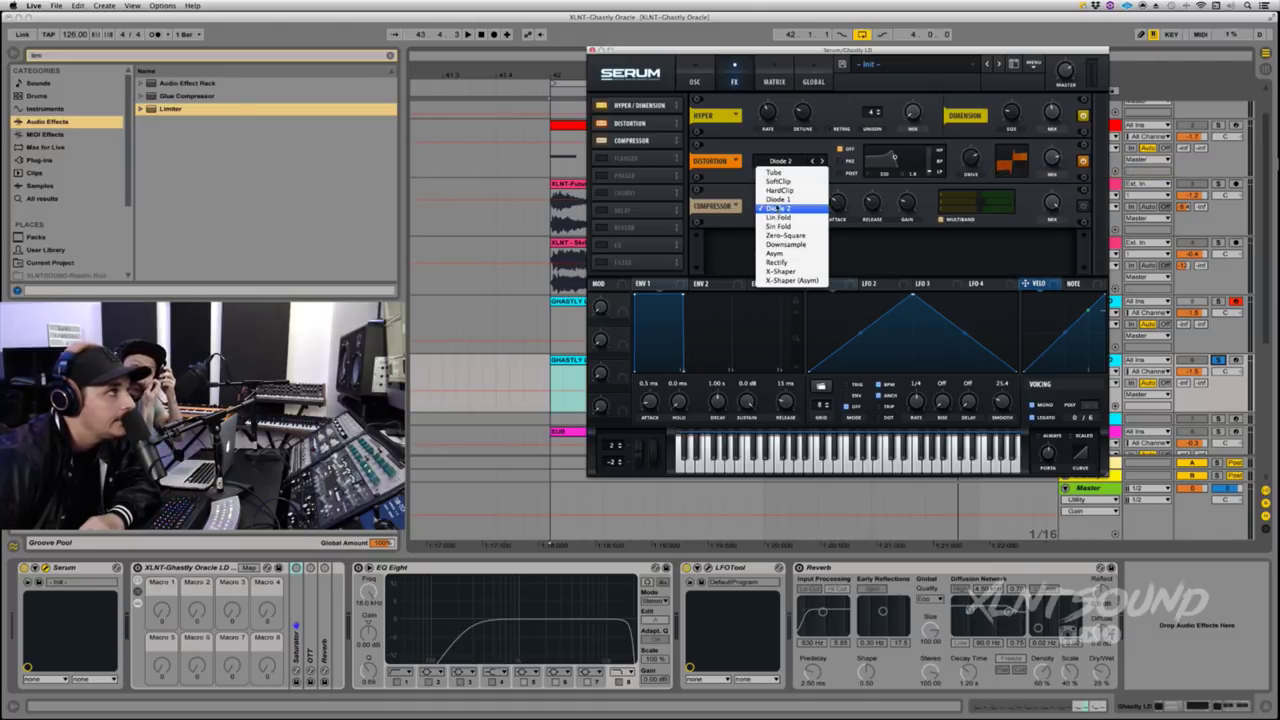
click(808, 156)
mouse_move(968, 162)
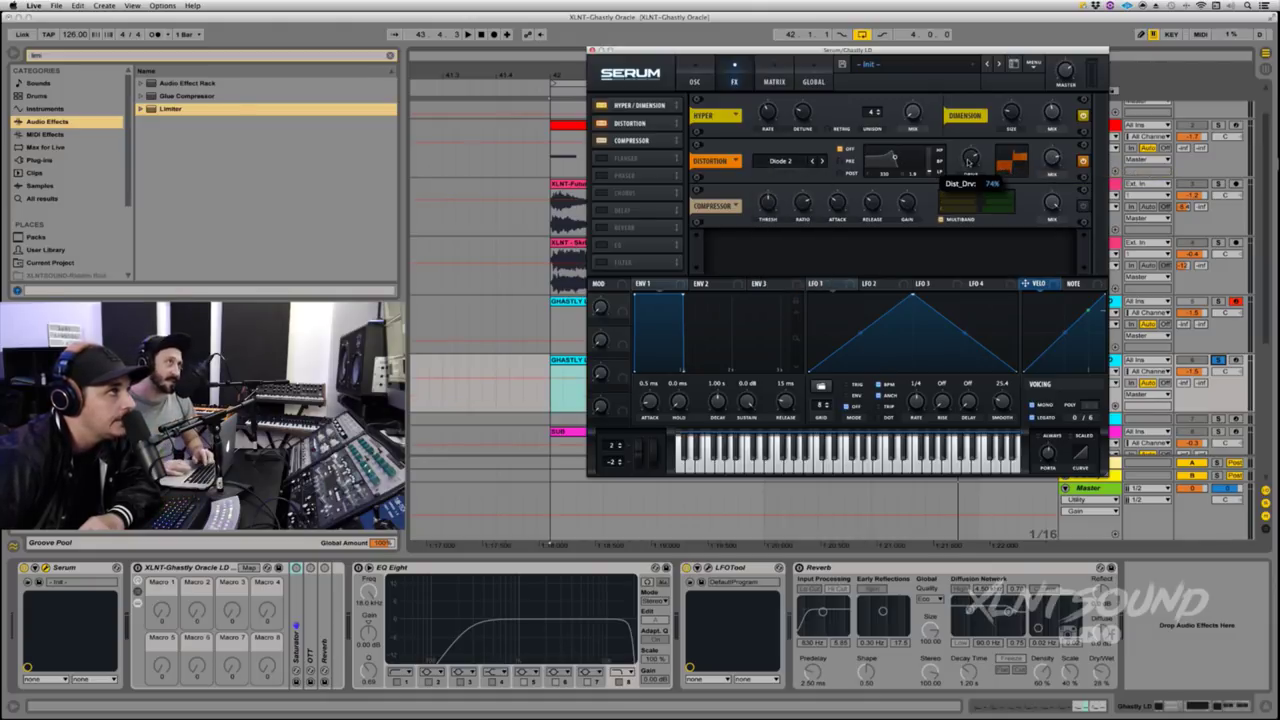
mouse_move(1051, 160)
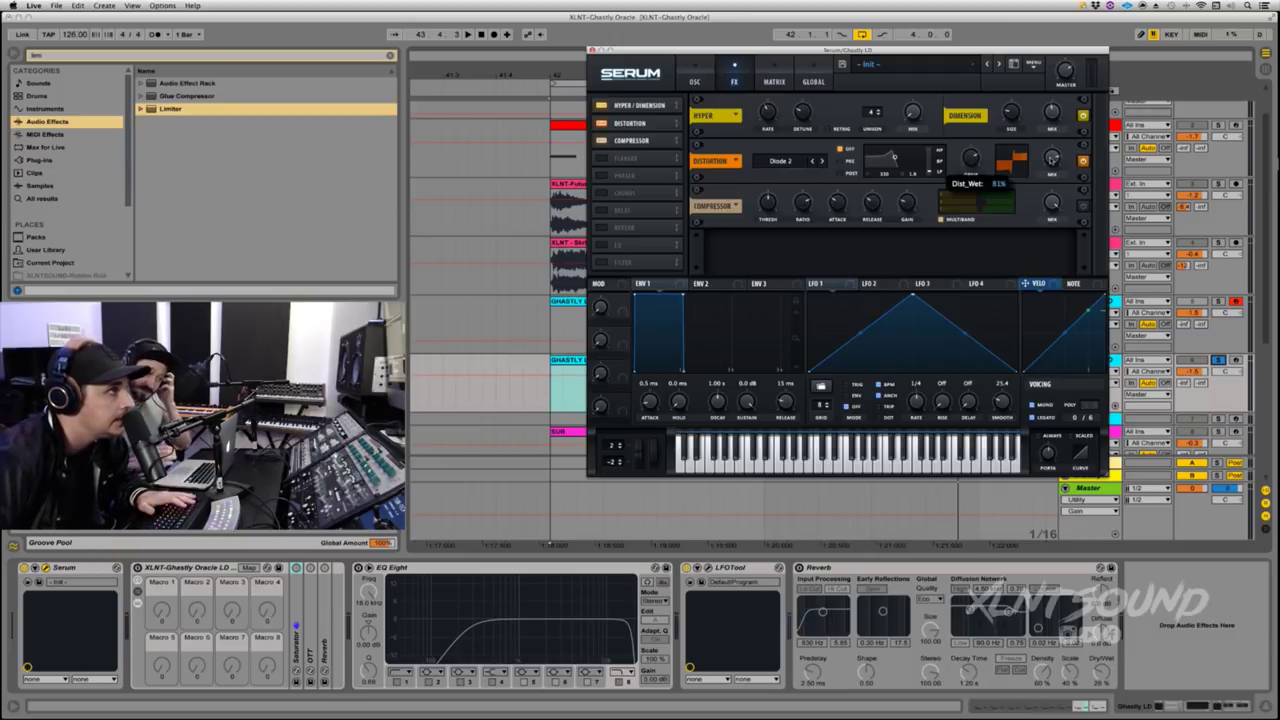
key(space)
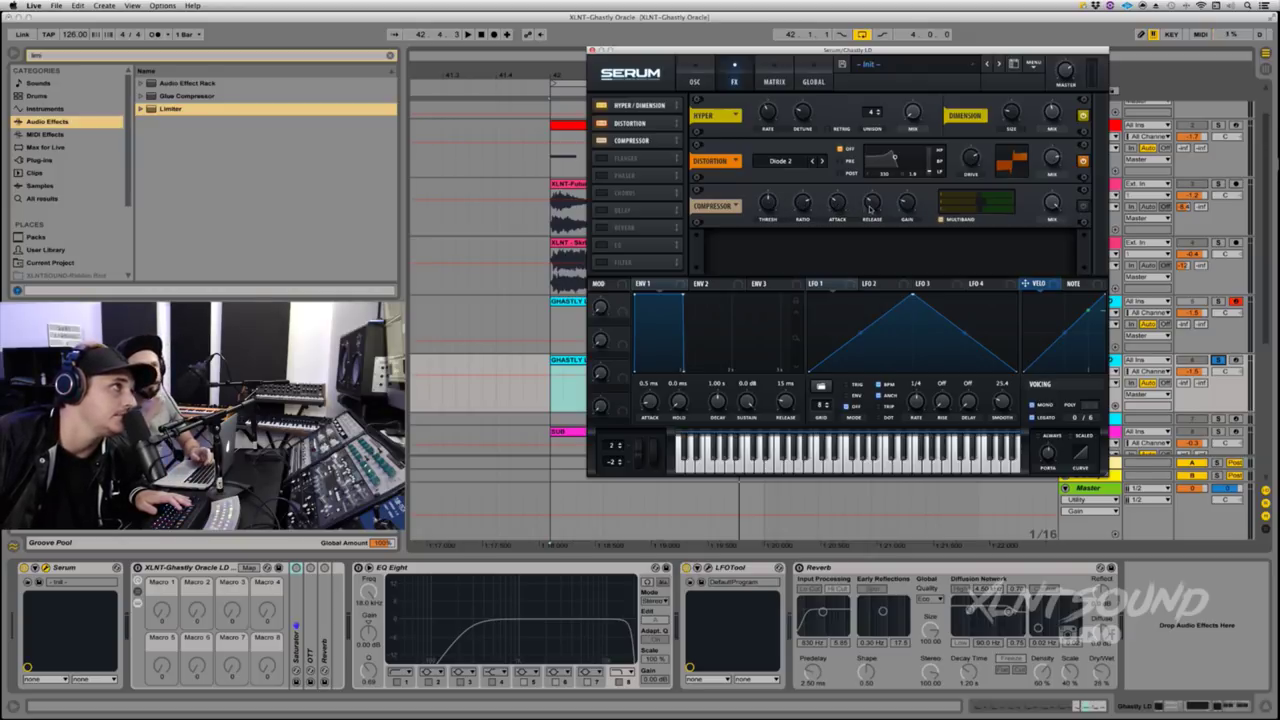
Step: Re-enable Serum's multiband Compressor, check its gain and audition the lead through it
mouse_move(906, 206)
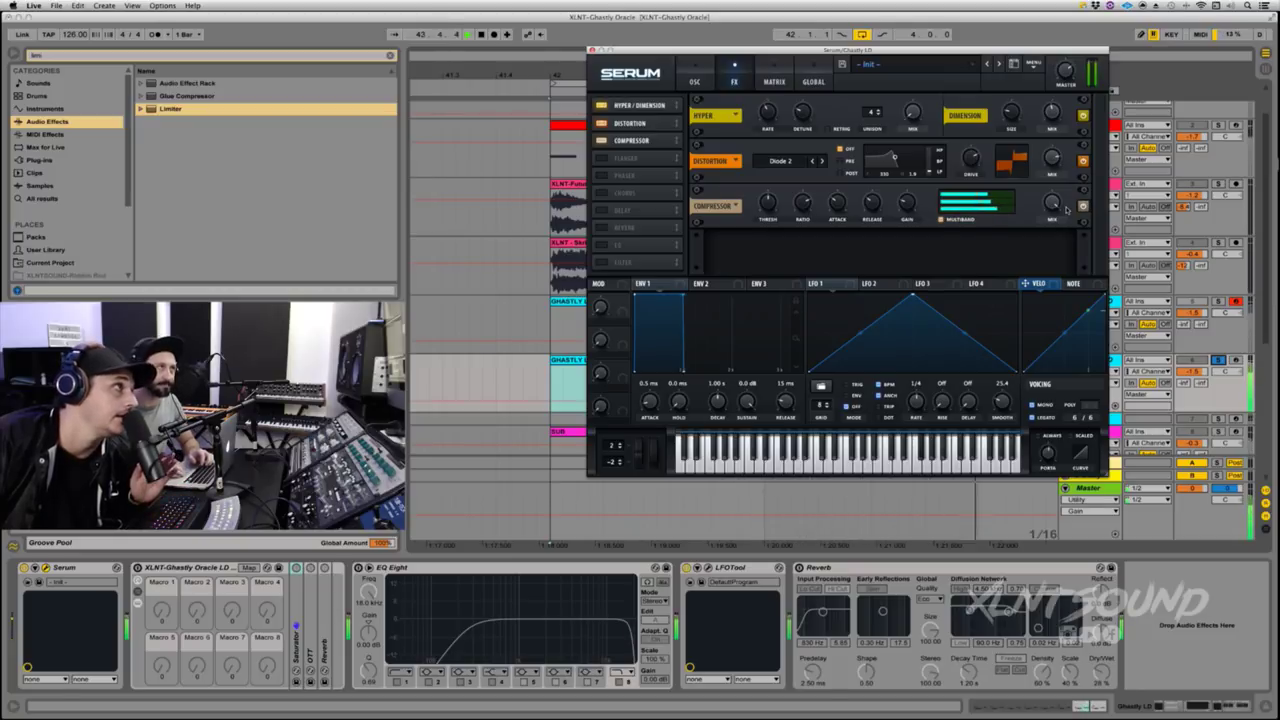
key(space)
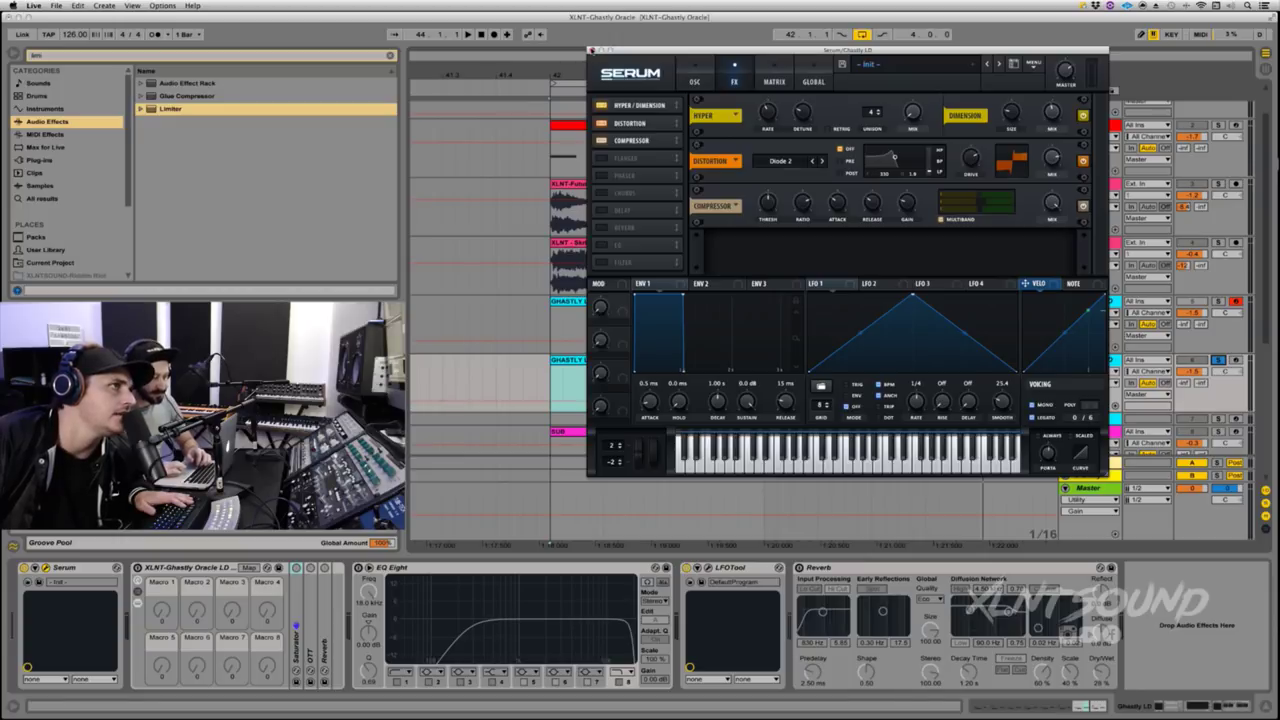
key(space)
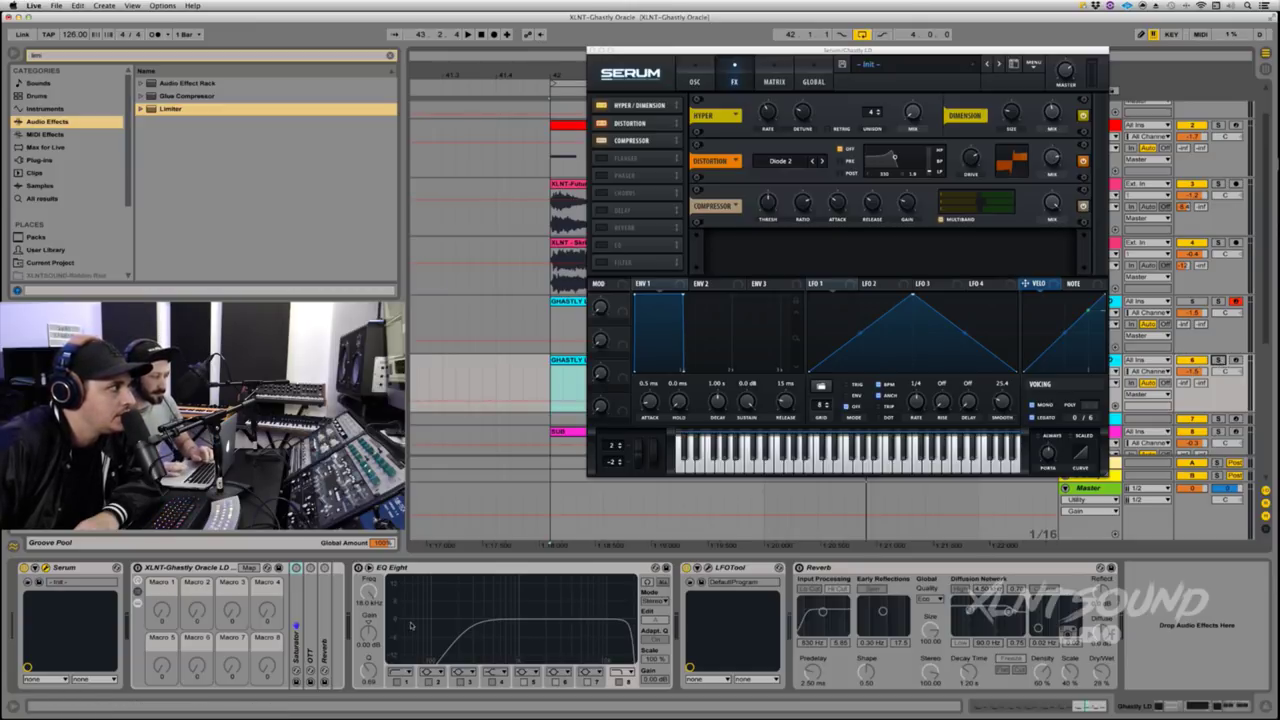
Step: Unfold Saturator, OTT and Reverb in the XLNT-Ghastly Oracle LD rack, and bypass OTT to audition Saturator
double_click(215, 567)
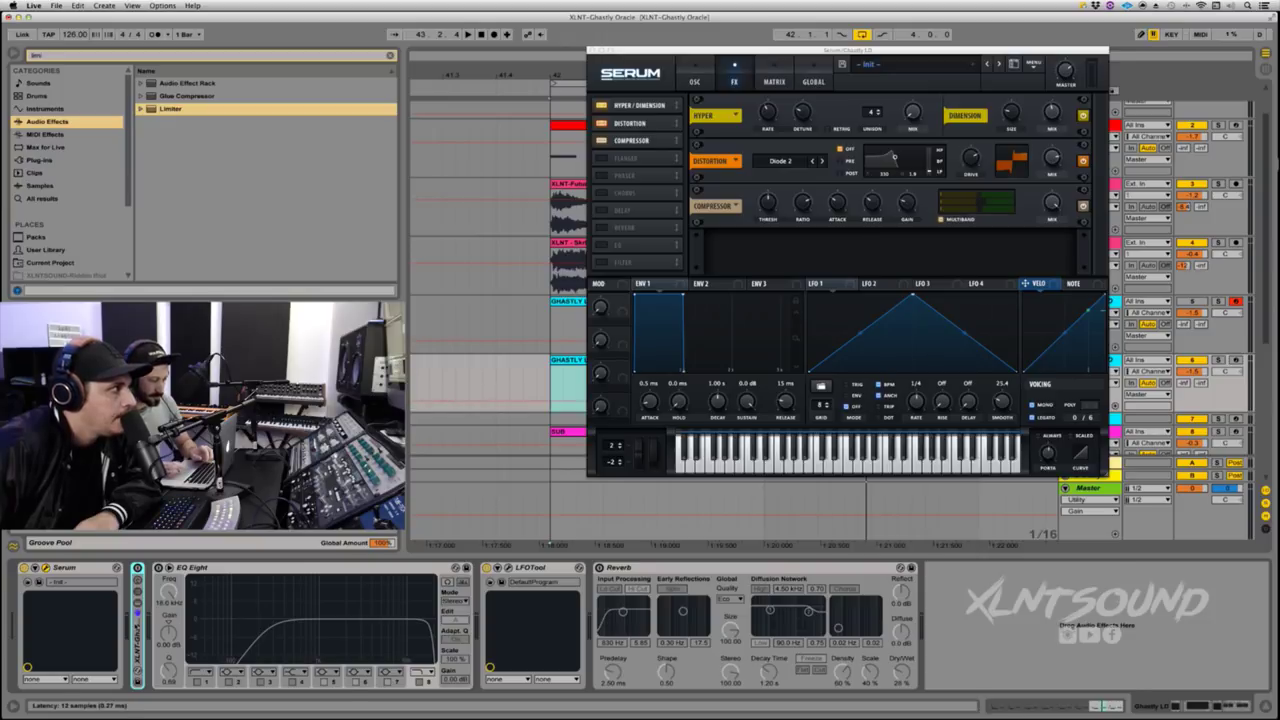
double_click(138, 636)
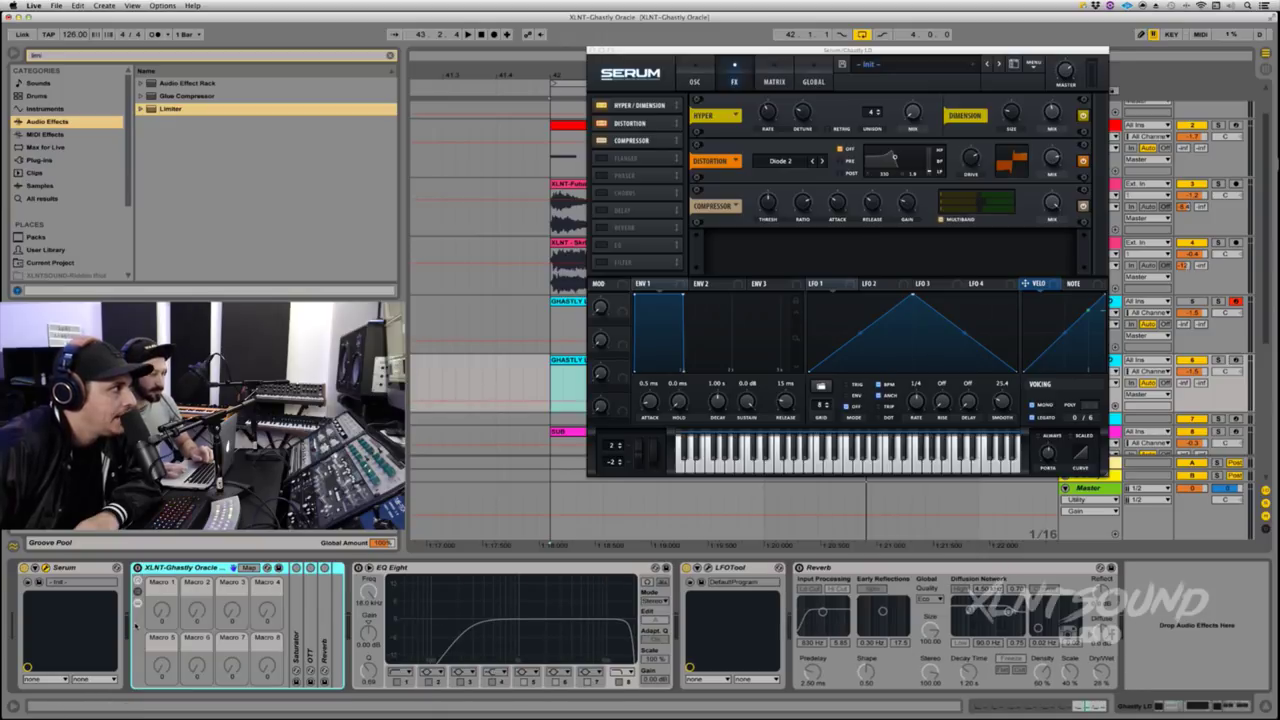
click(302, 620)
click(448, 643)
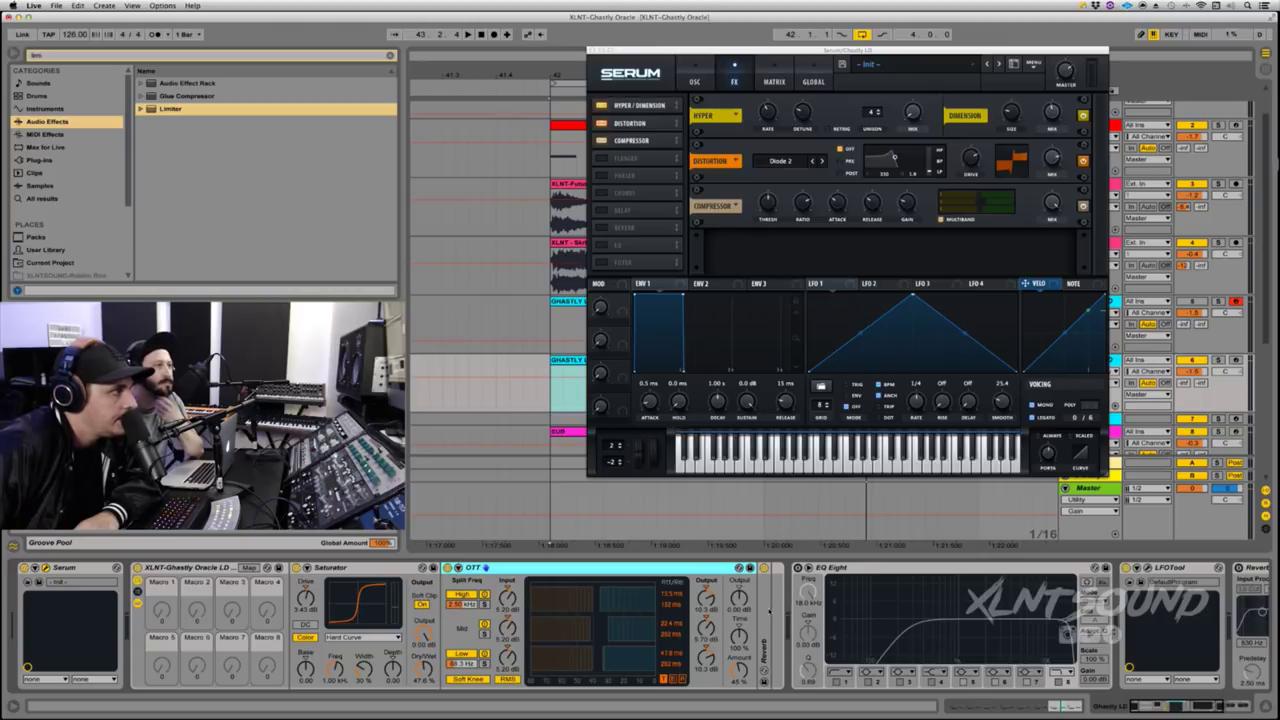
double_click(766, 634)
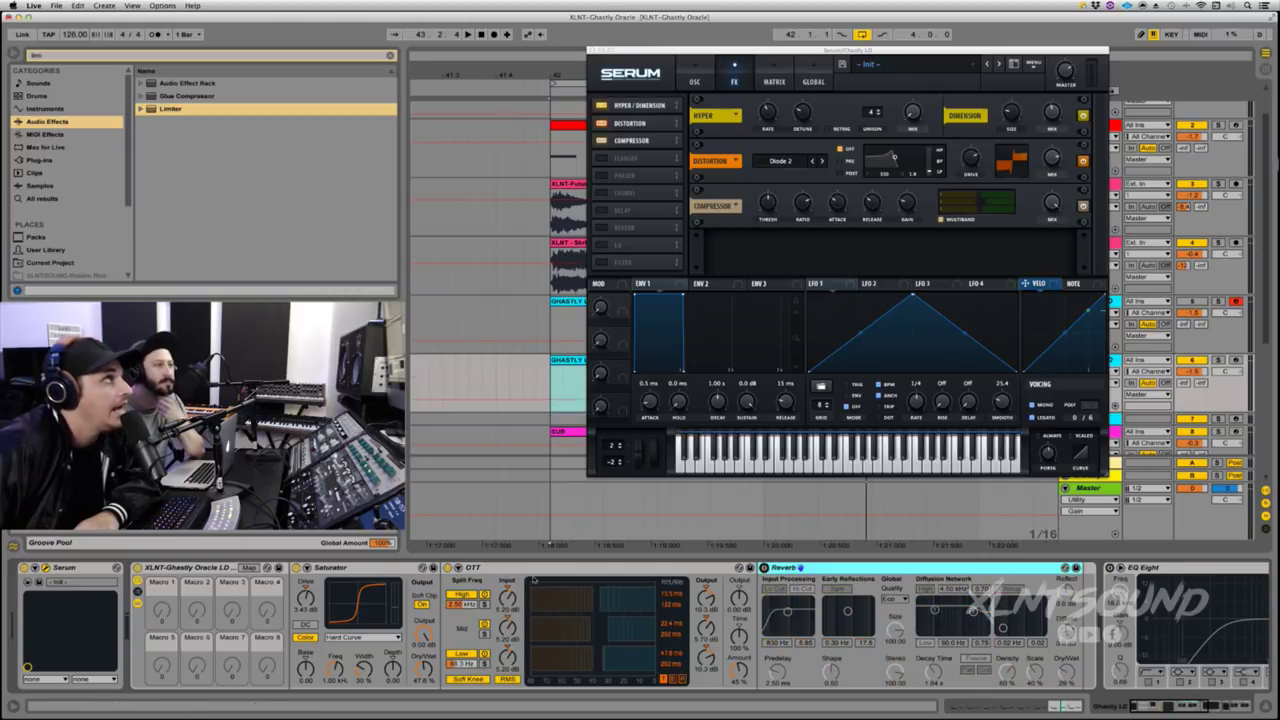
click(447, 567)
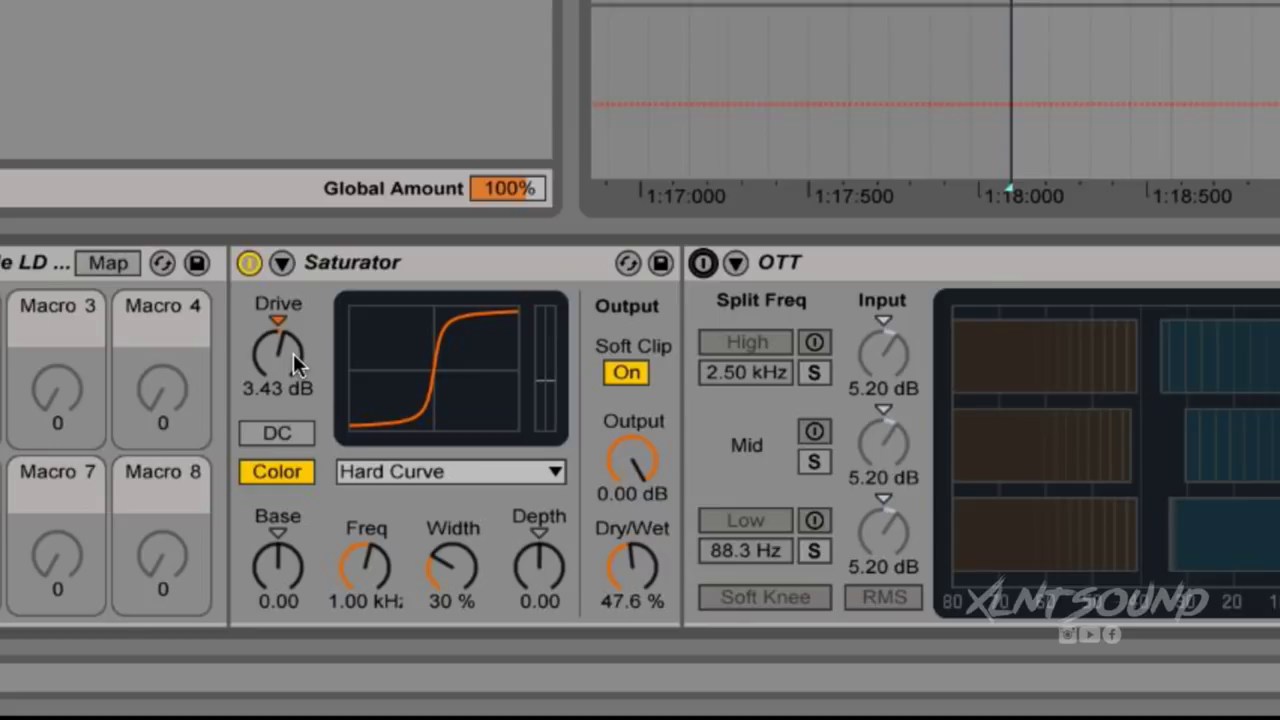
key(space)
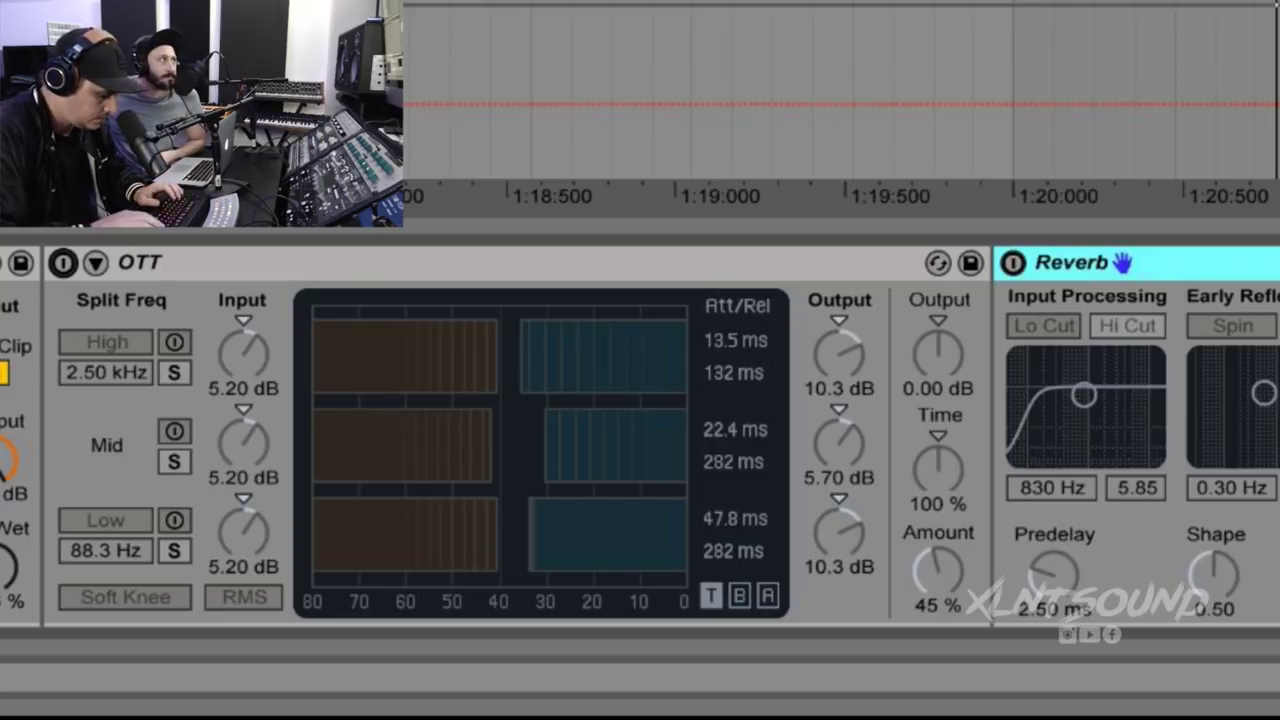
Step: Search the browser for "ott" and insert the Xfer Records OTT plug-in between the rack's Saturator and OTT
key(super+f)
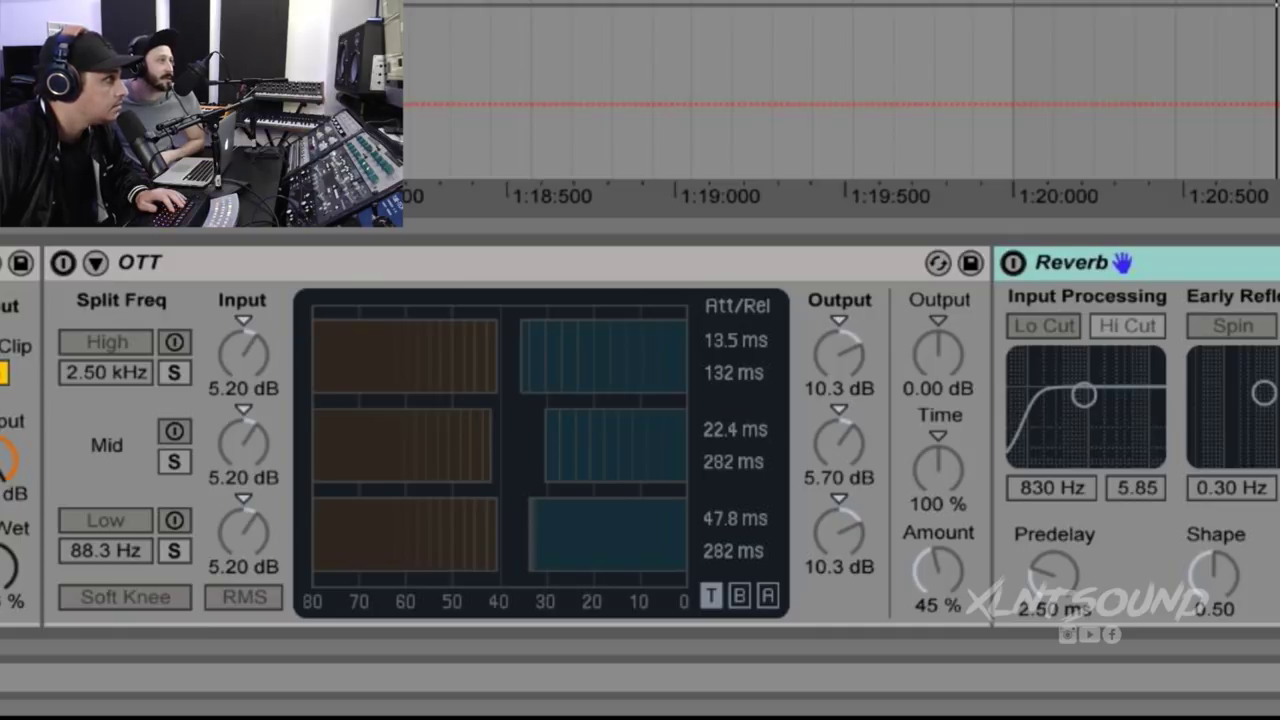
drag(100, 263, 118, 341)
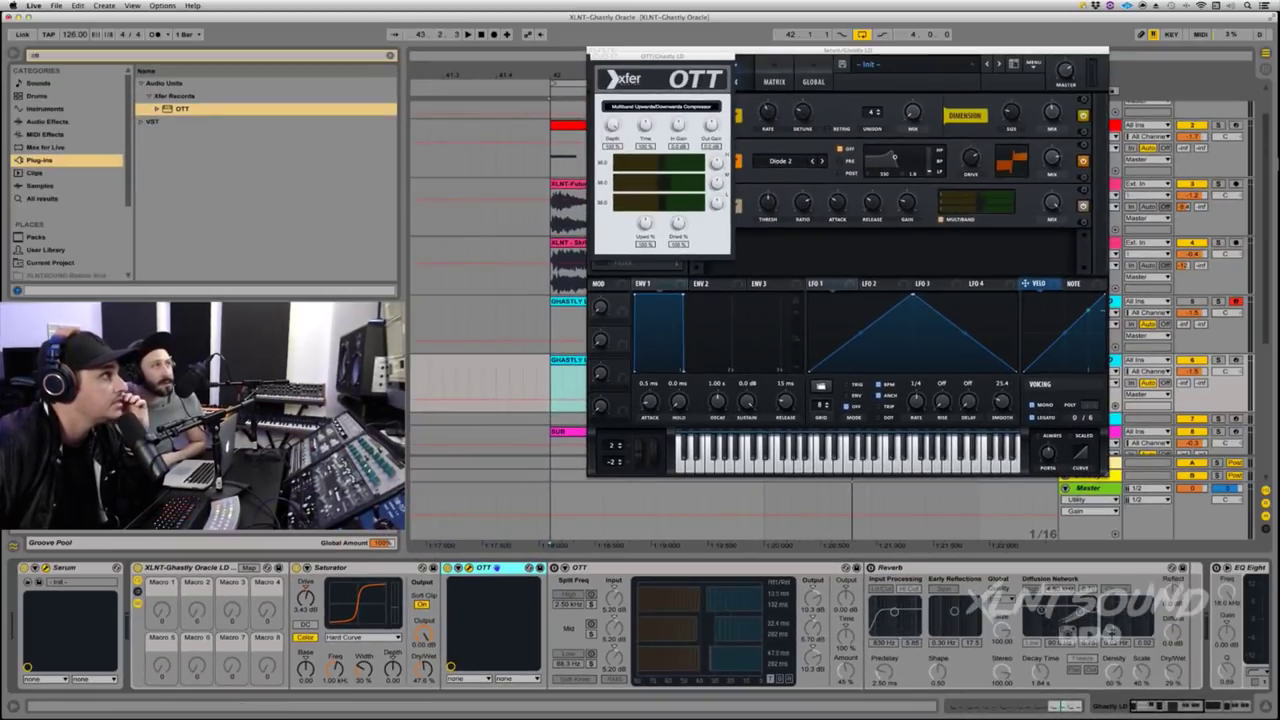
drag(671, 74, 672, 76)
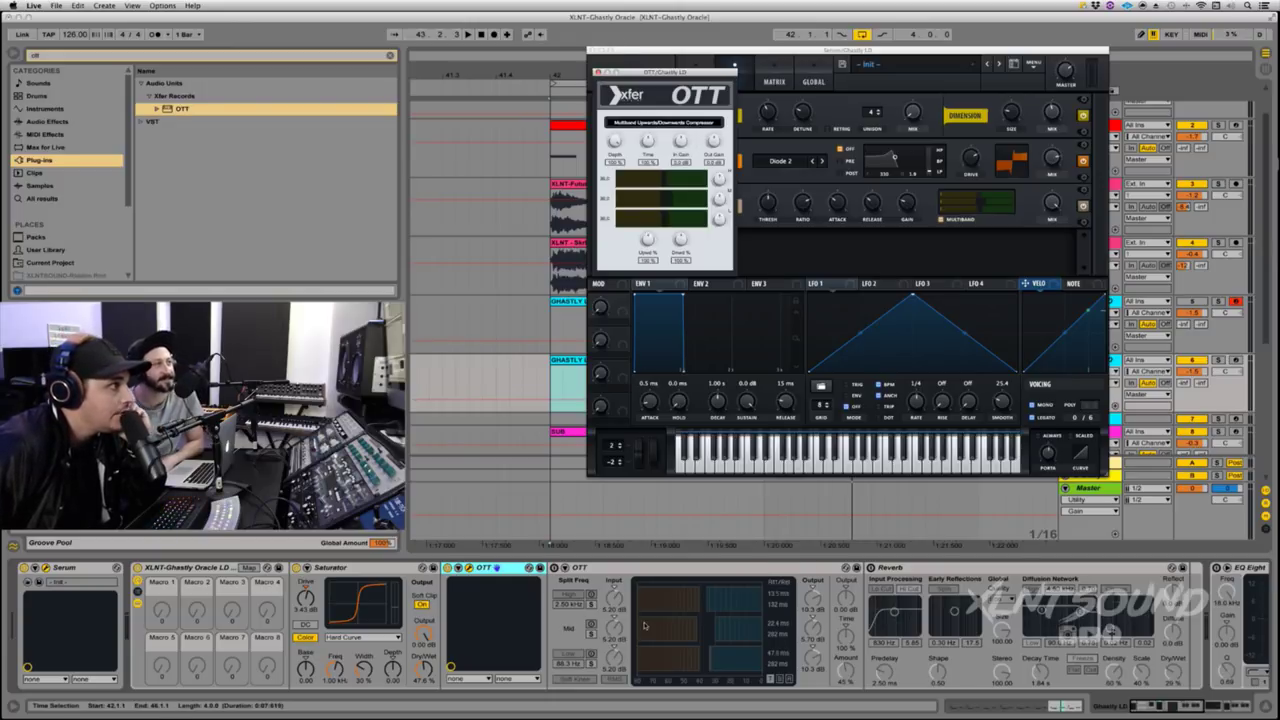
Step: Switch on the rack's original OTT device and delete the Xfer OTT plug-in
click(554, 568)
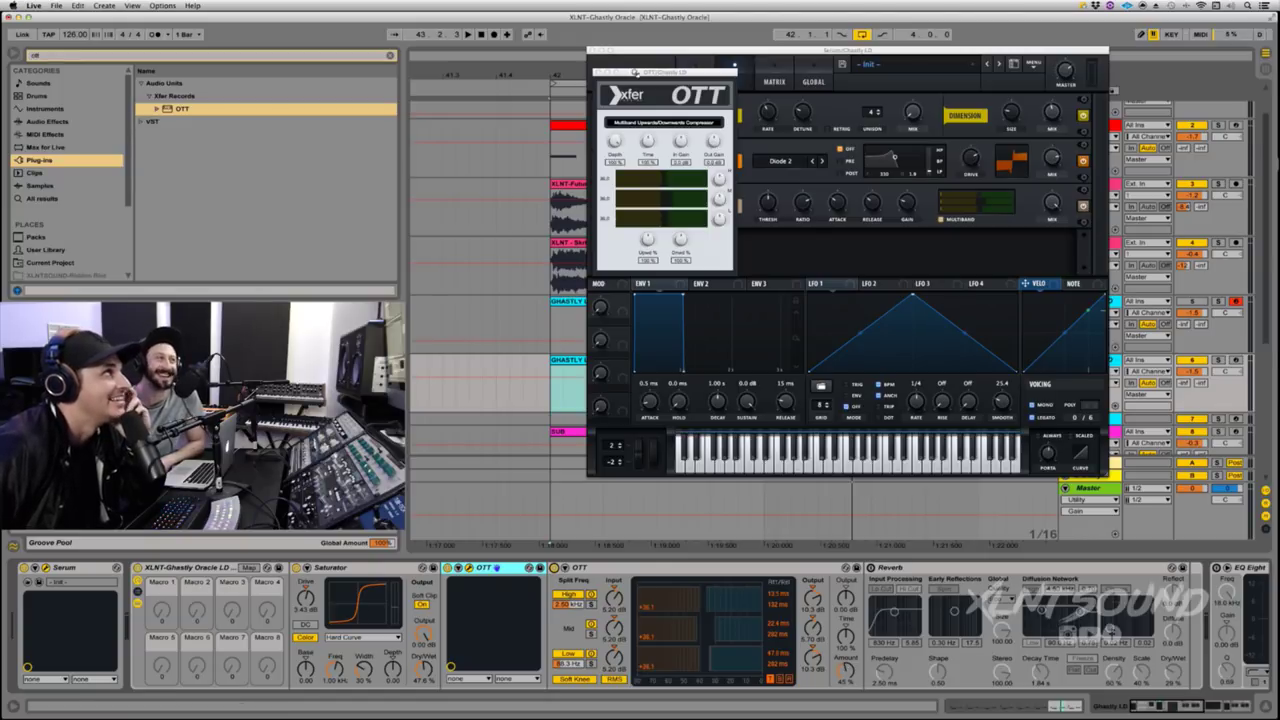
click(600, 73)
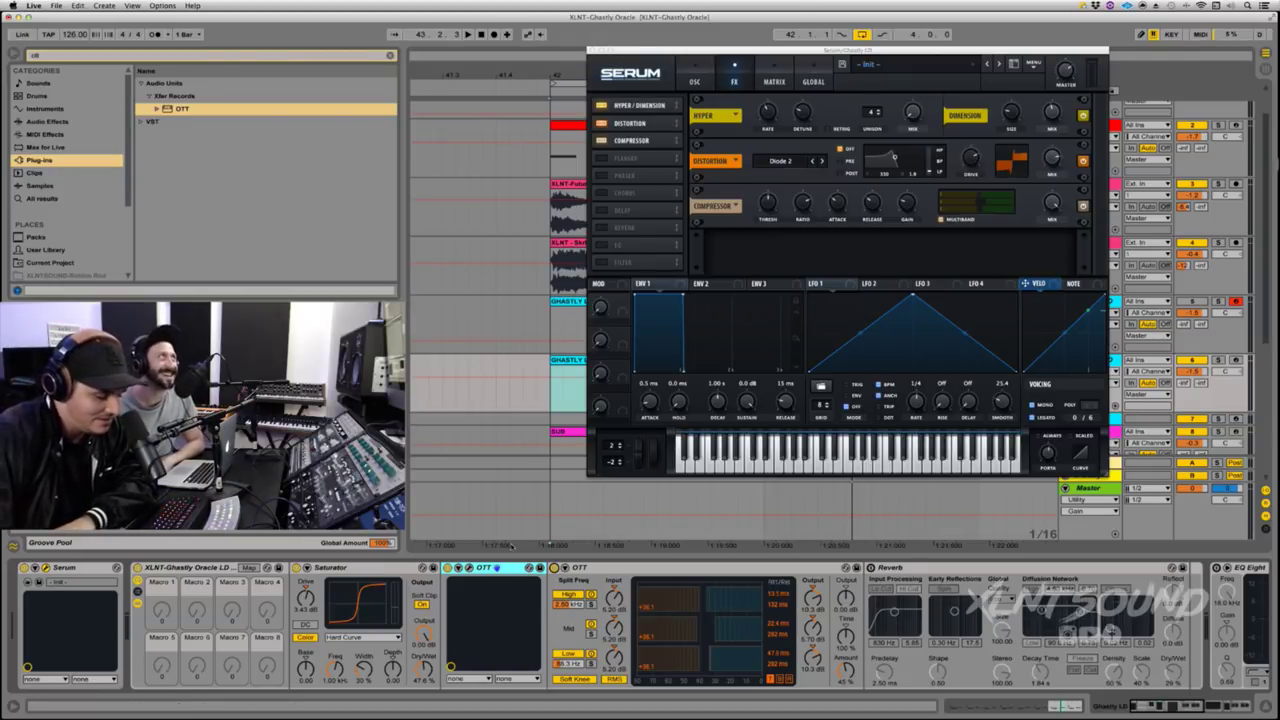
click(499, 567)
key(Delete)
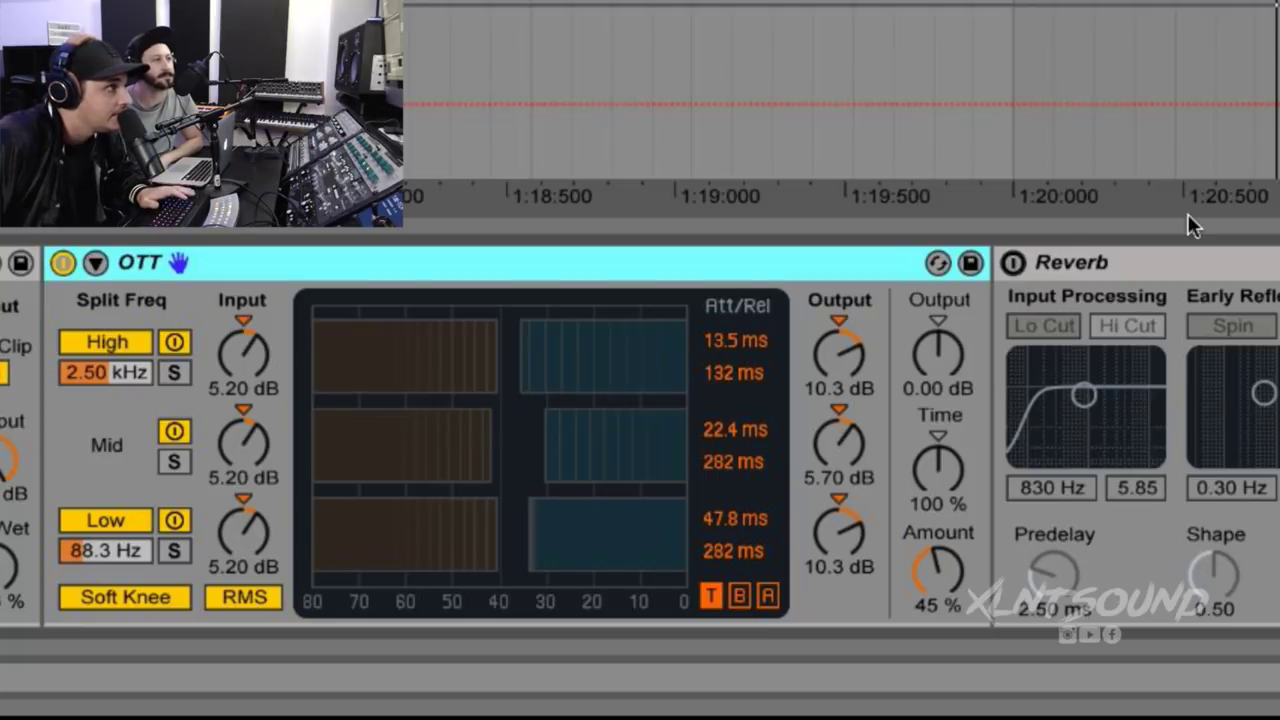
Step: Audition the lead through the enabled OTT device with the rack's Reverb bypassed
key(space)
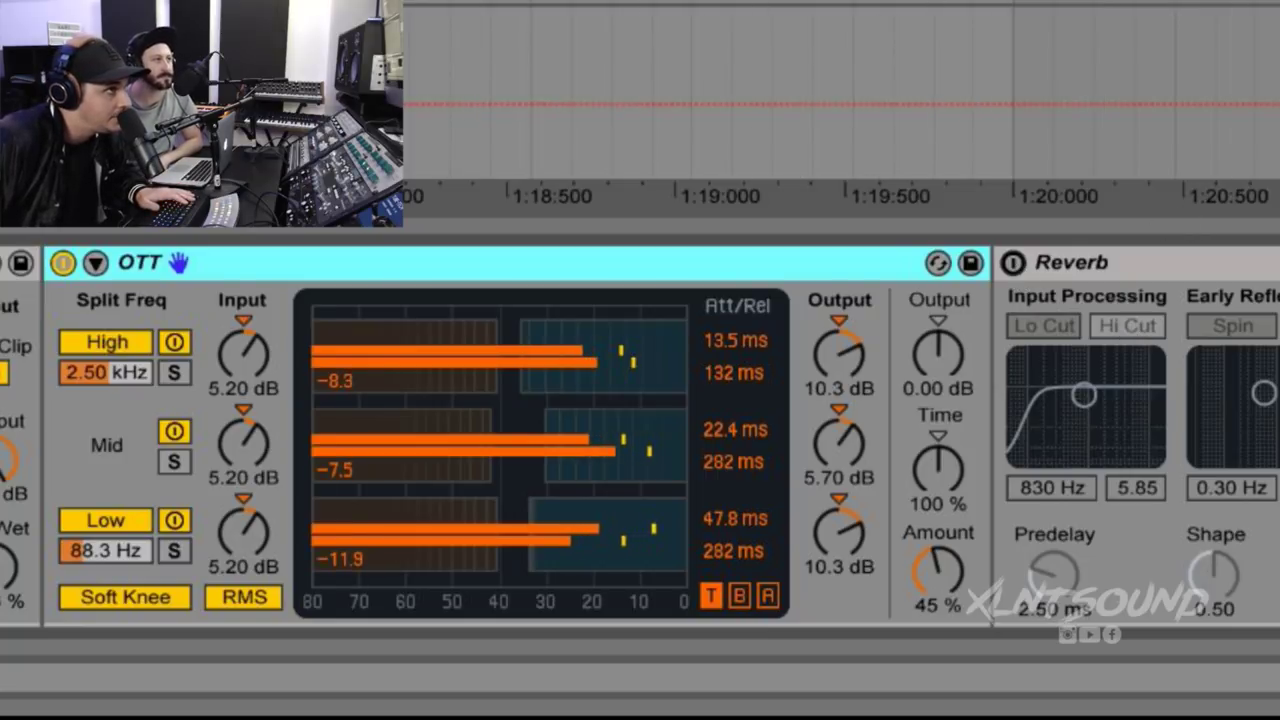
key(space)
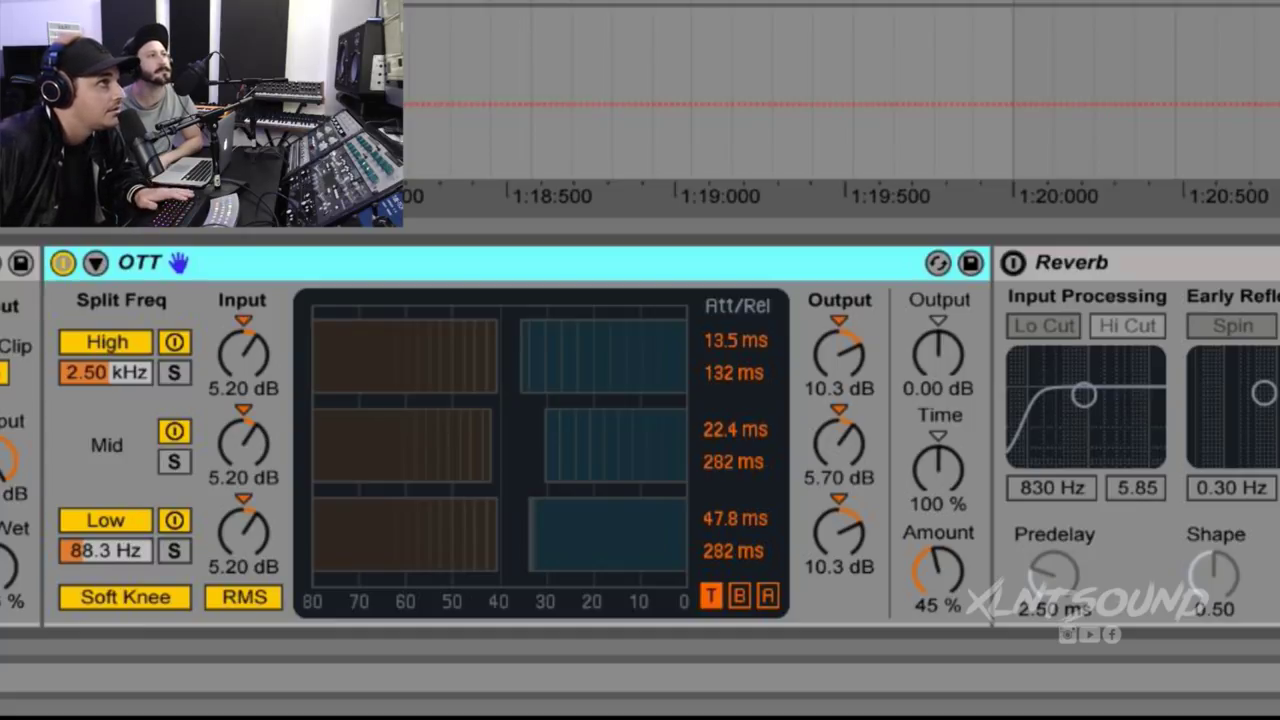
Step: Audition the lead through OTT once more and switch on the rack's Reverb
key(space)
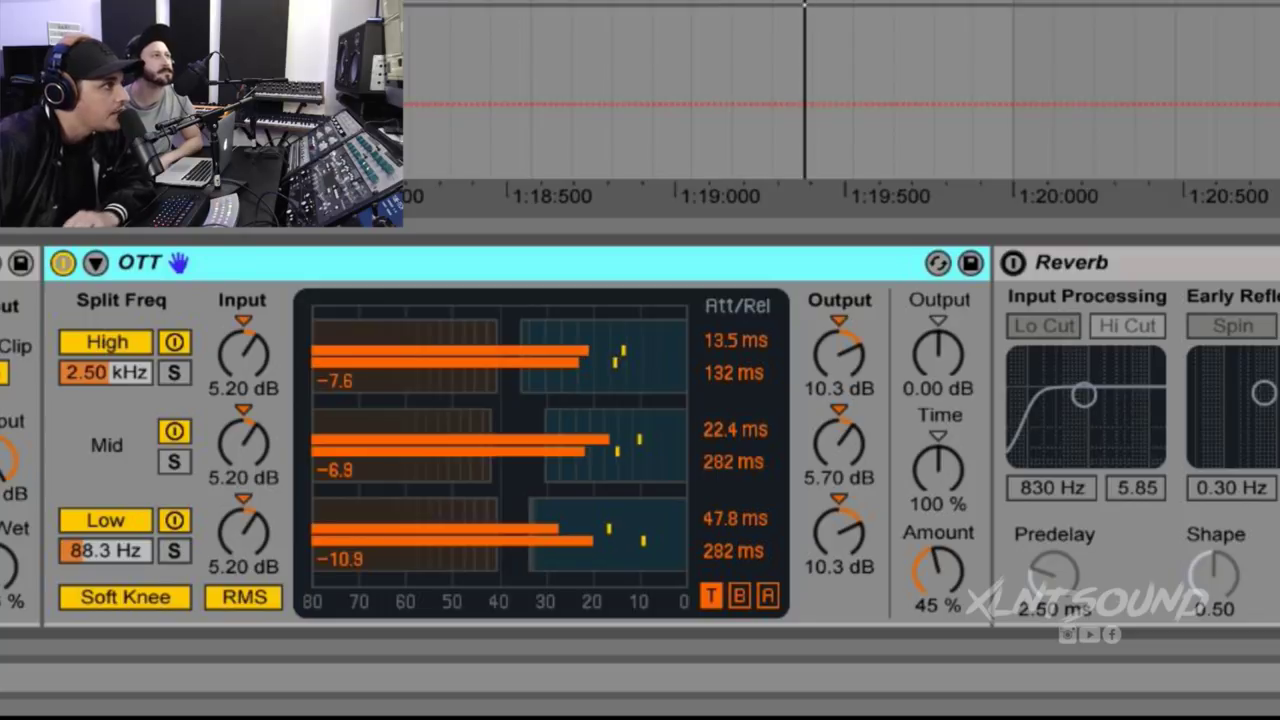
key(space)
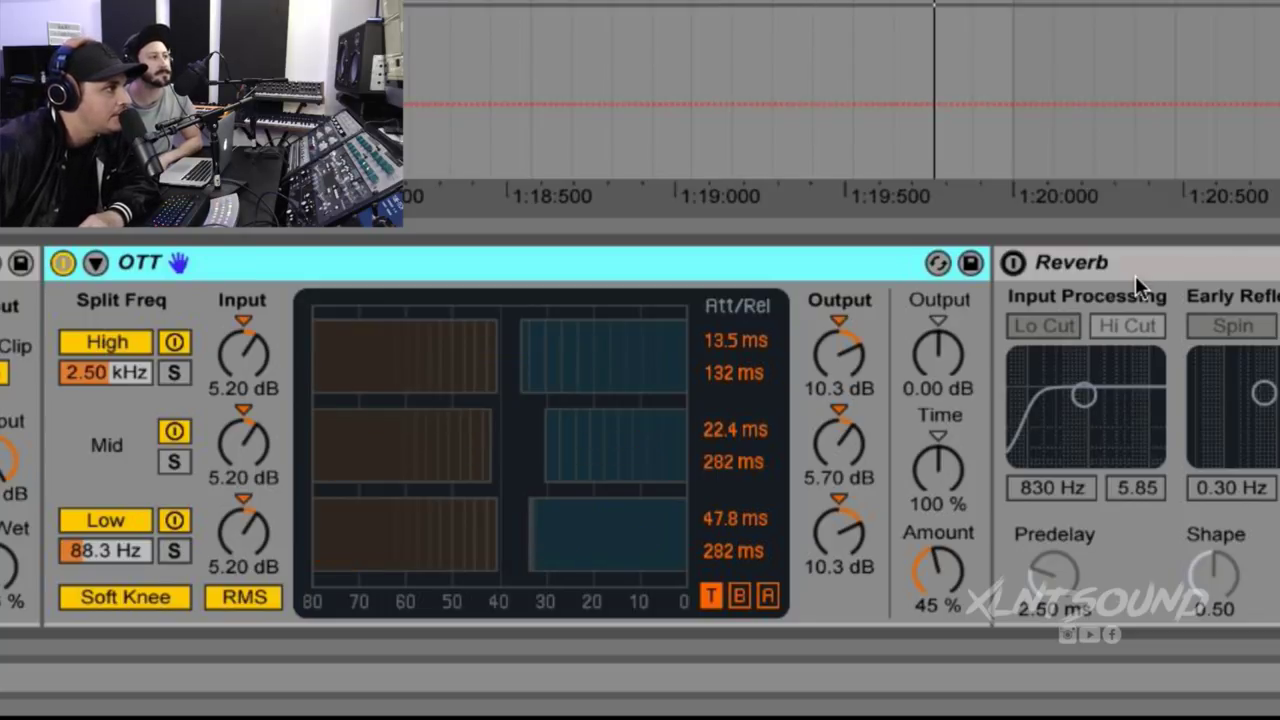
scroll(1040, 281, right, 3)
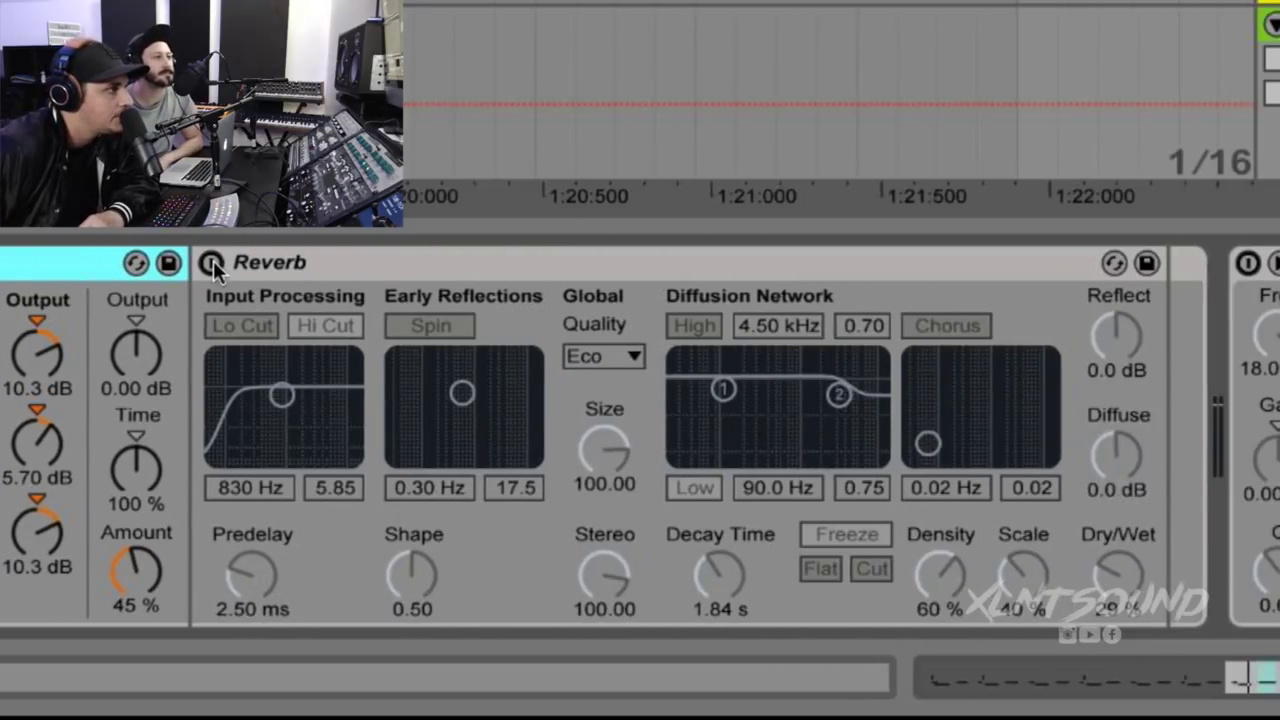
click(212, 264)
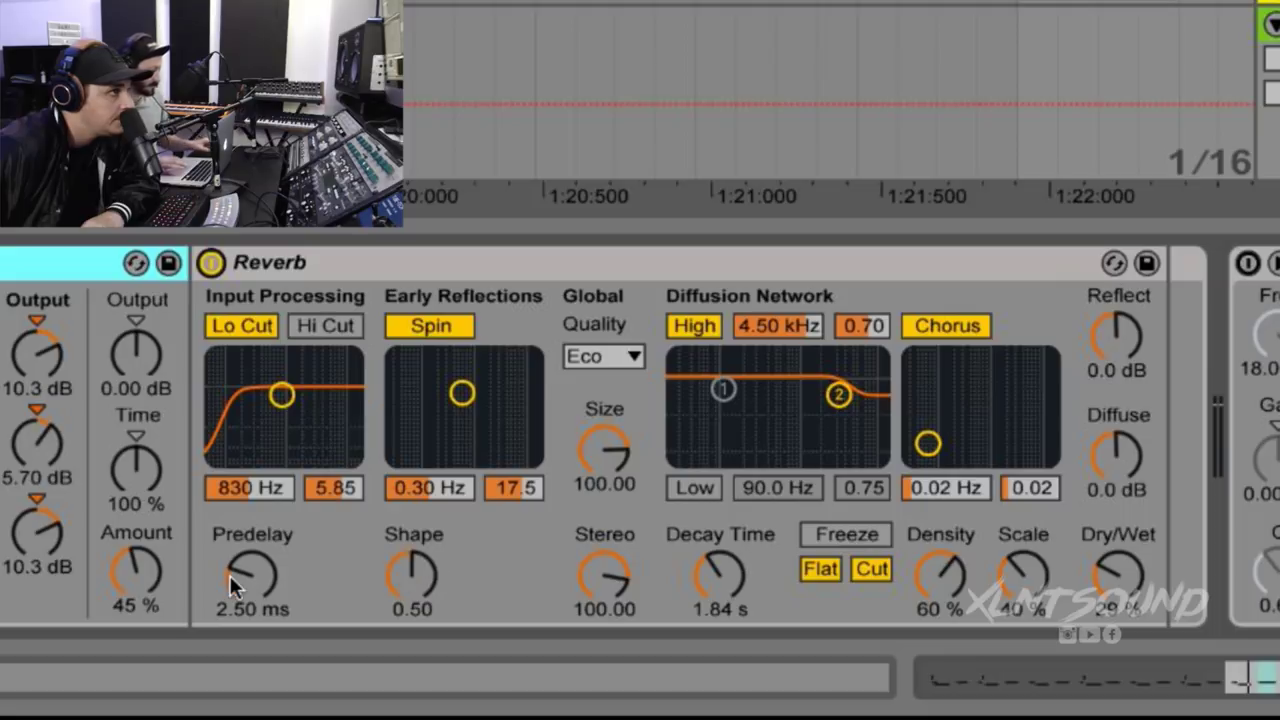
Step: Switch on the EQ Eight after the rack and open the LFOTool plug-in's interface
scroll(1023, 449, right, 5)
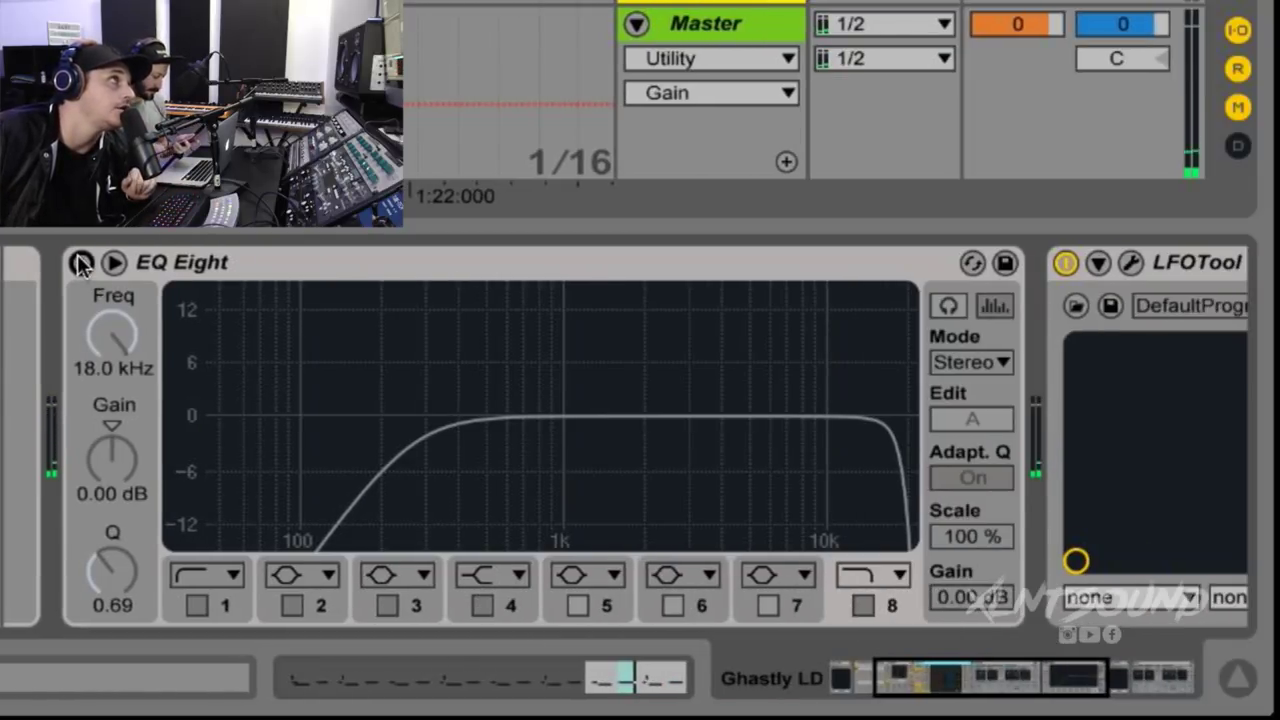
click(80, 262)
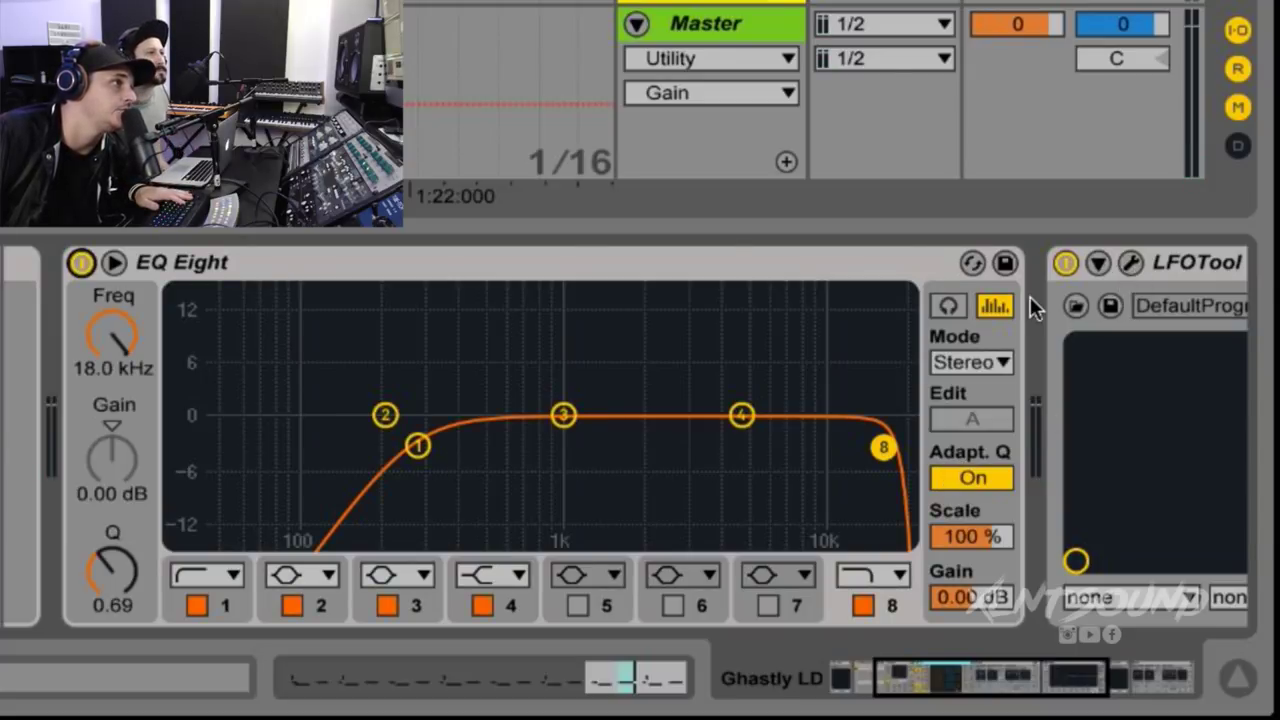
scroll(1030, 296, right, 10)
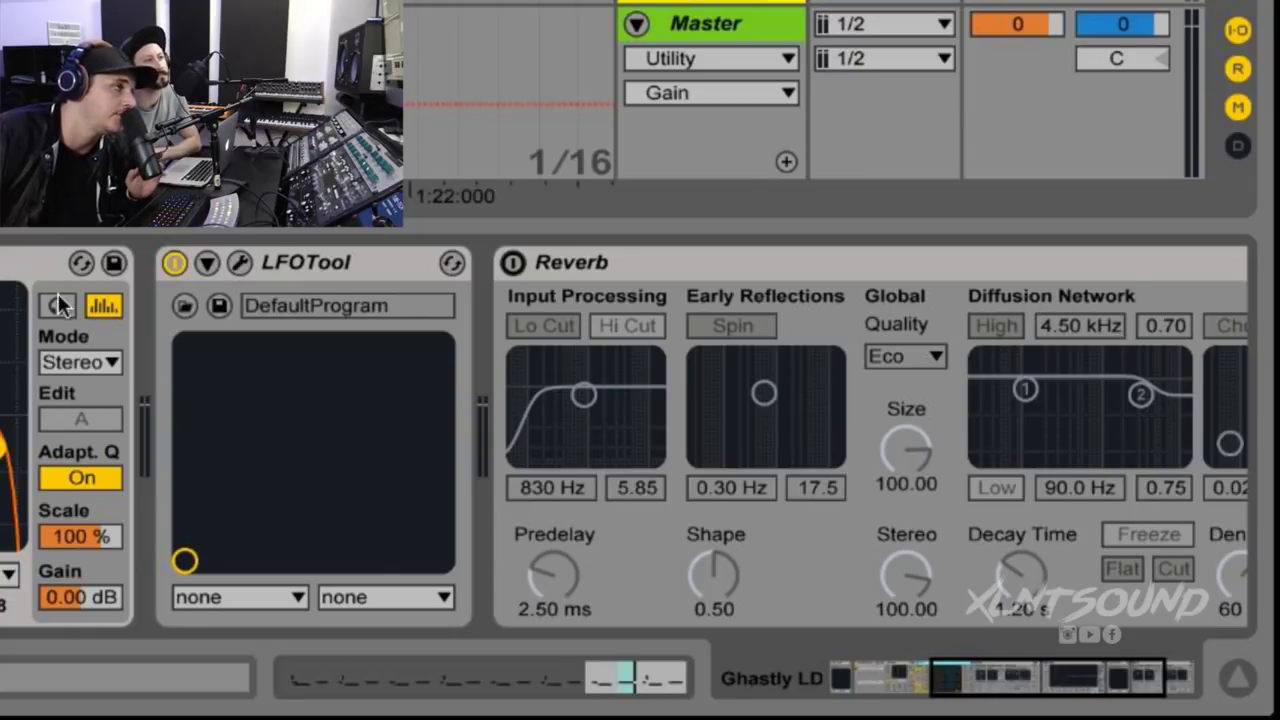
click(244, 260)
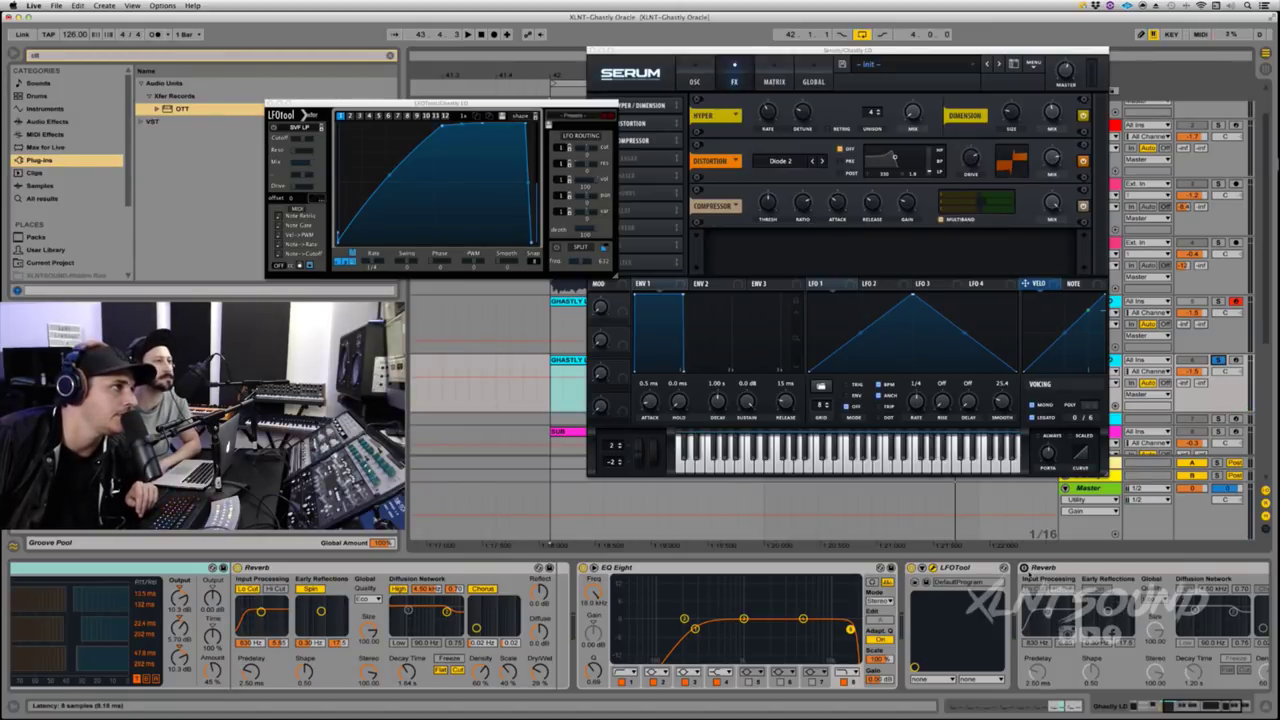
Step: Switch on the last Reverb in the chain, after LFOTool, and close the Serum and LFOTool windows
click(1027, 574)
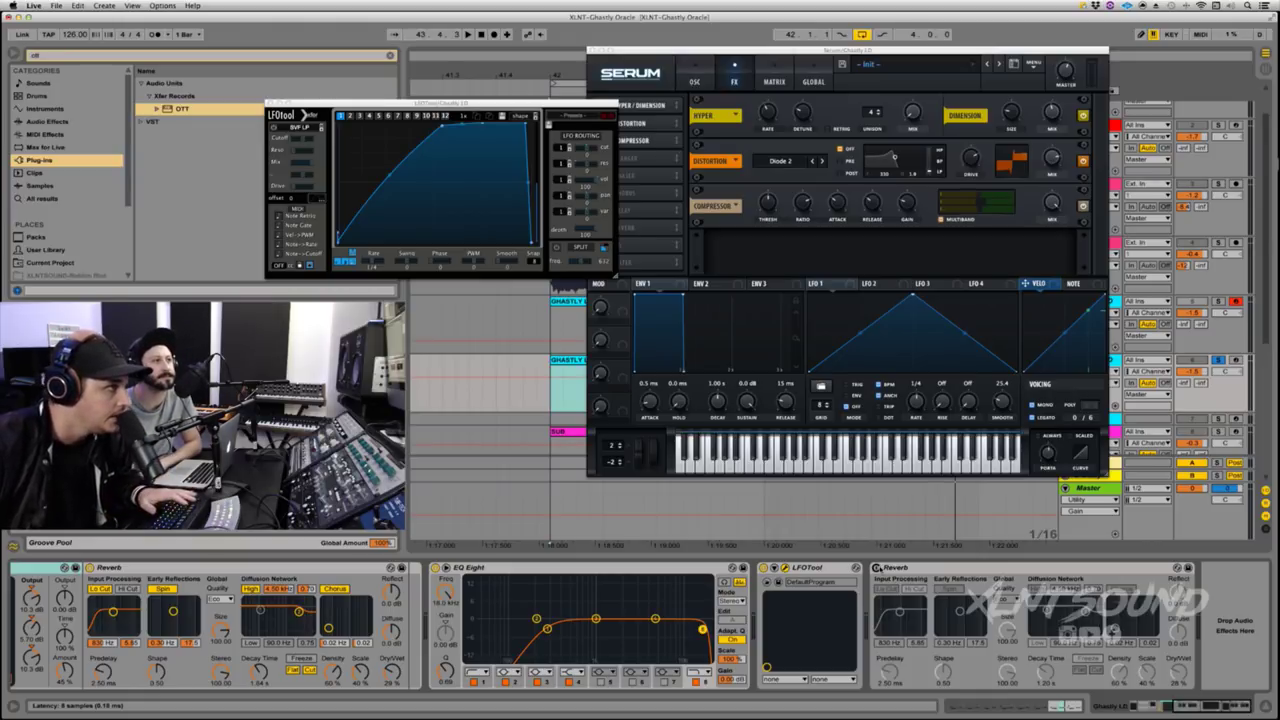
click(877, 568)
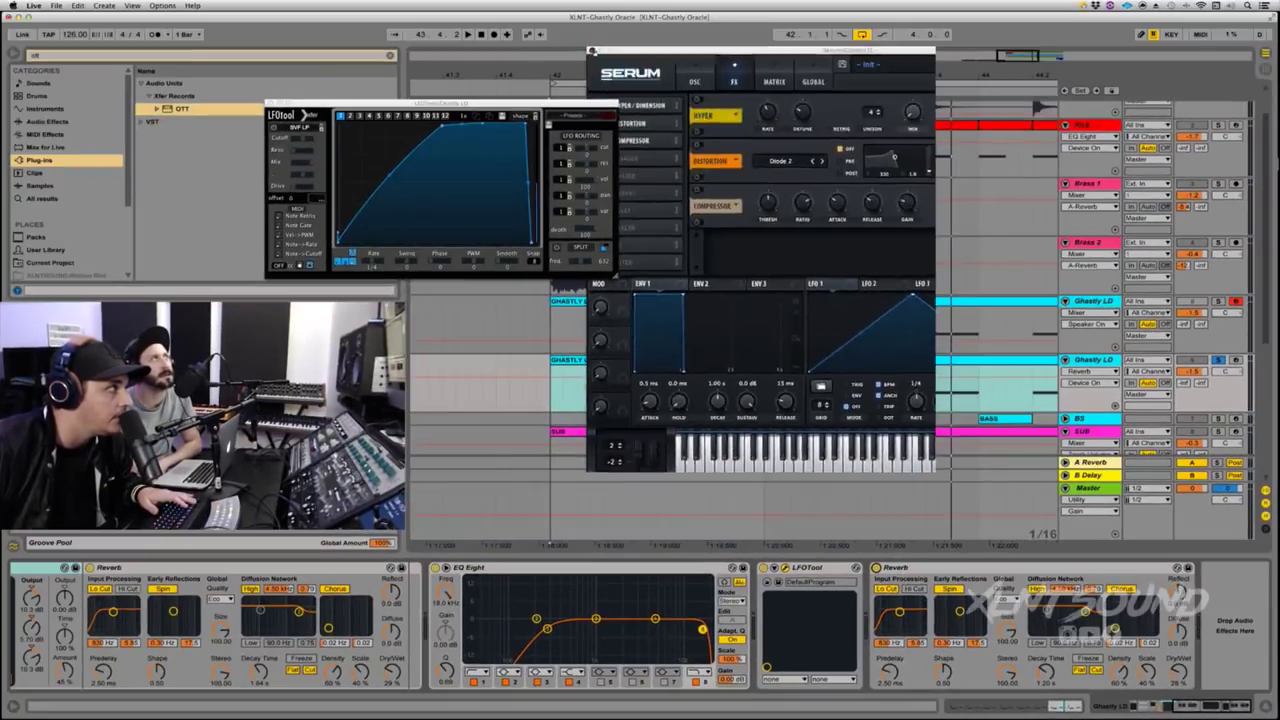
click(592, 50)
click(269, 103)
Step: Unsolo the duplicate Ghastly LD track and play the full arrangement from 40.3.4 through the drop
scroll(565, 295, left, 3)
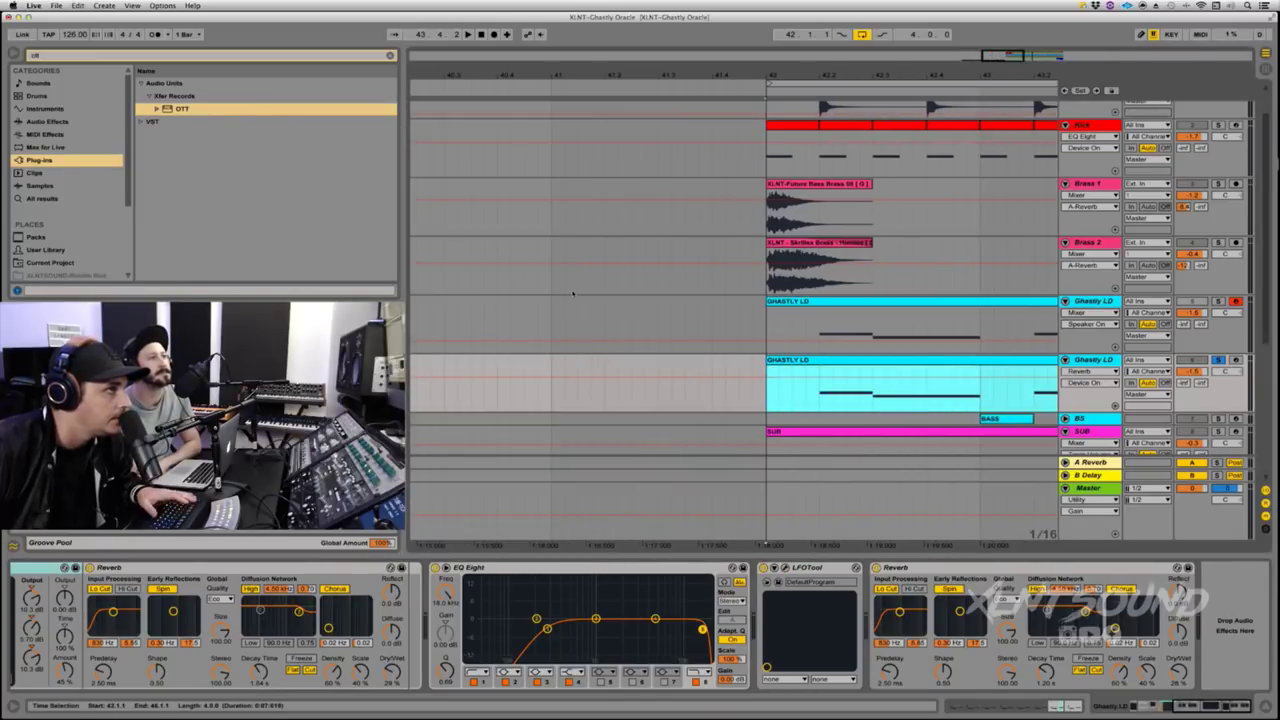
click(537, 318)
key(space)
click(1218, 360)
key(space)
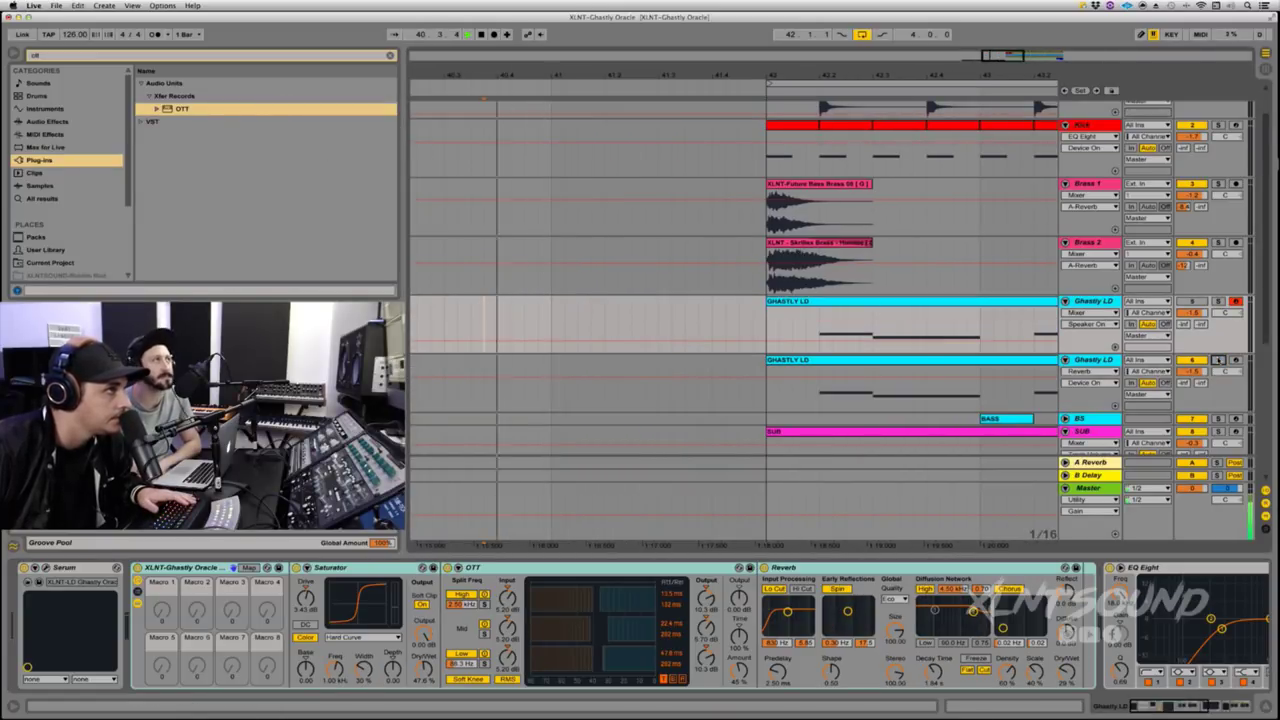
scroll(949, 325, right, 1)
scroll(949, 325, right, 2)
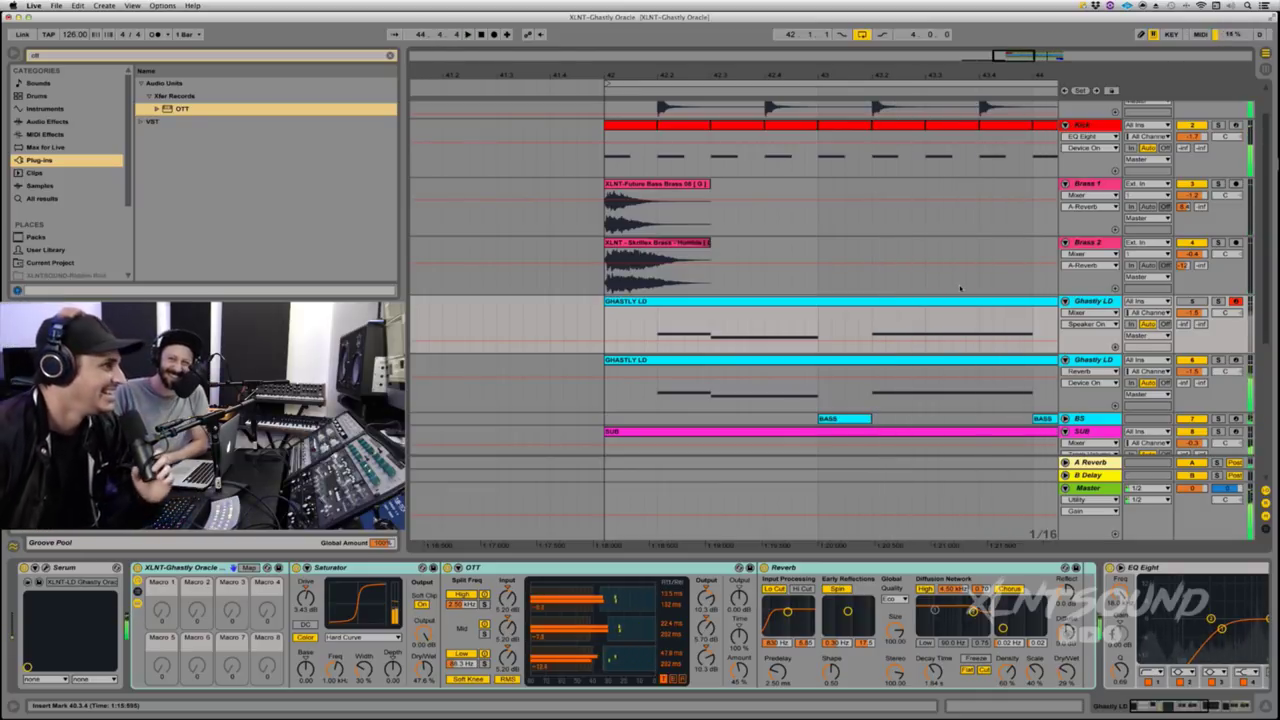
key(space)
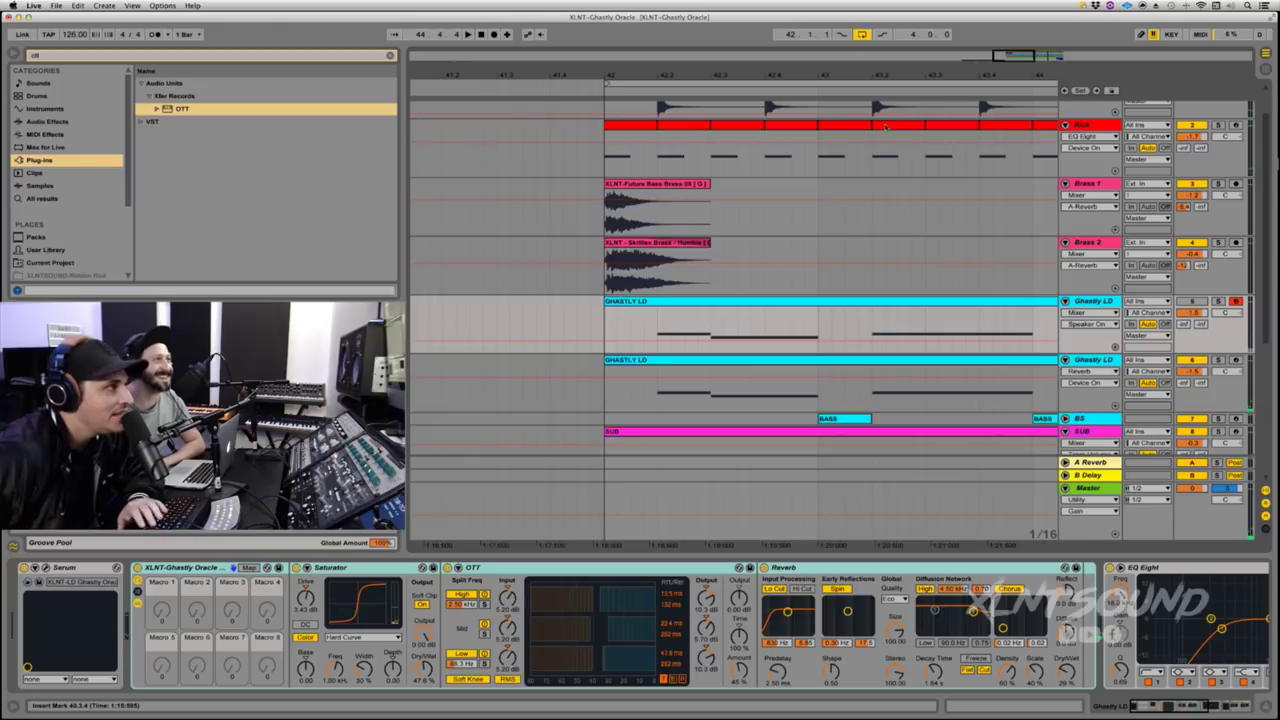
Step: Select the first BASS clip, unfold the BS track and audition it soloed
drag(830, 72, 830, 55)
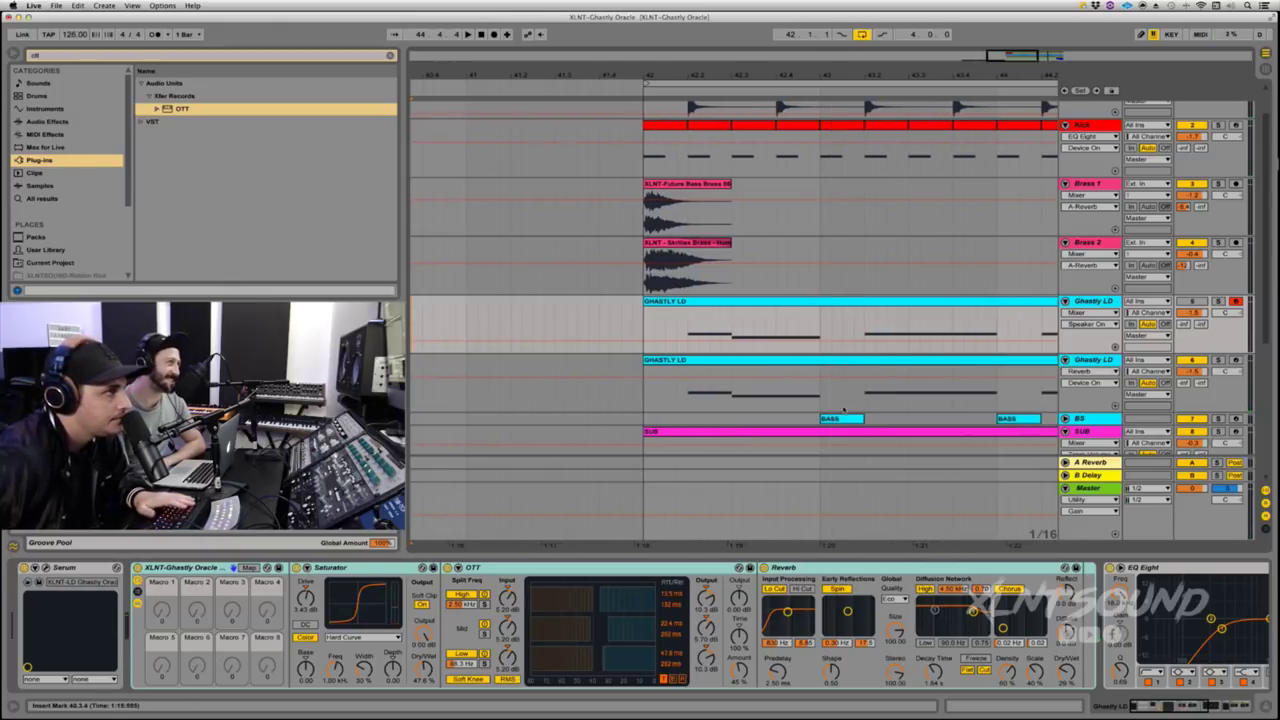
click(846, 419)
click(1064, 418)
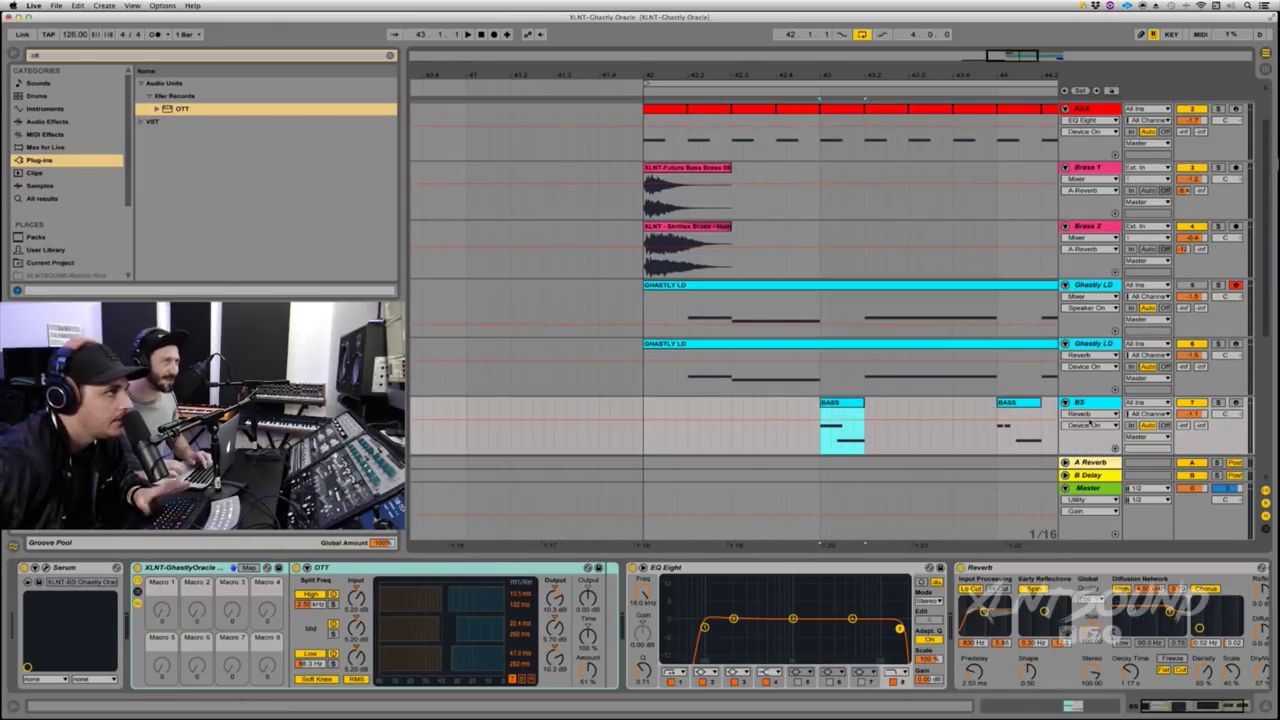
click(1218, 402)
key(space)
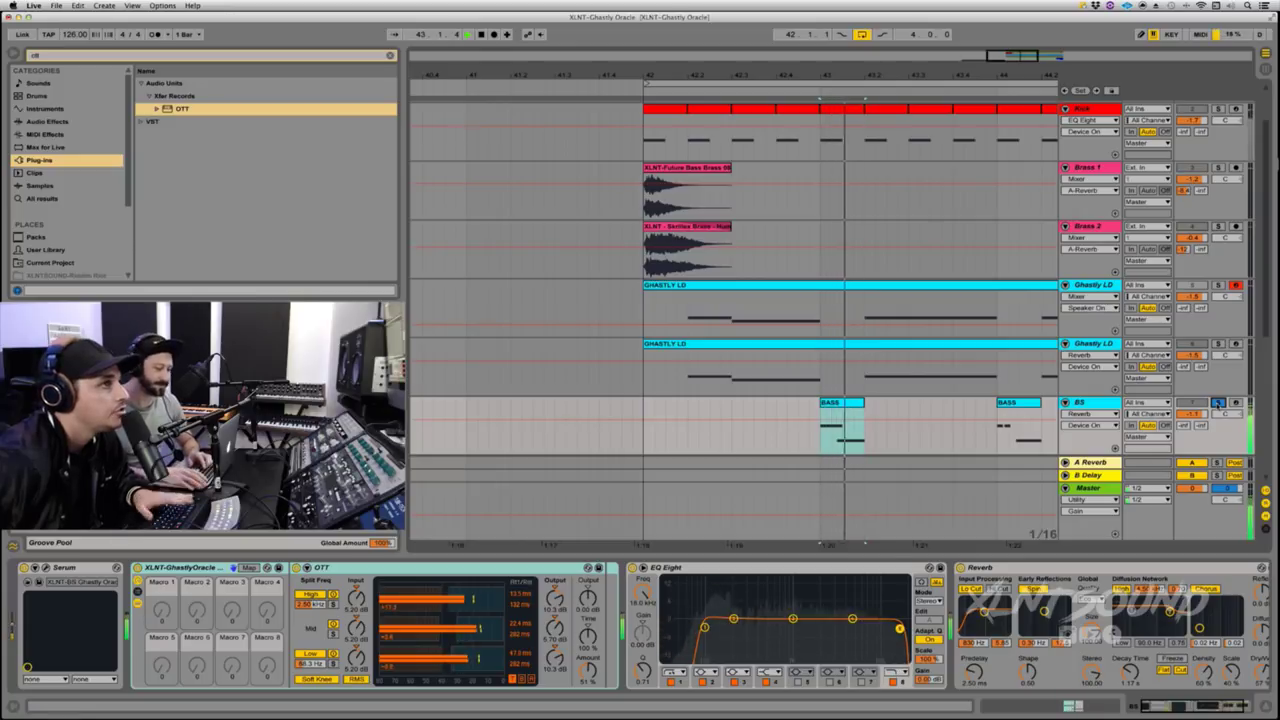
key(space)
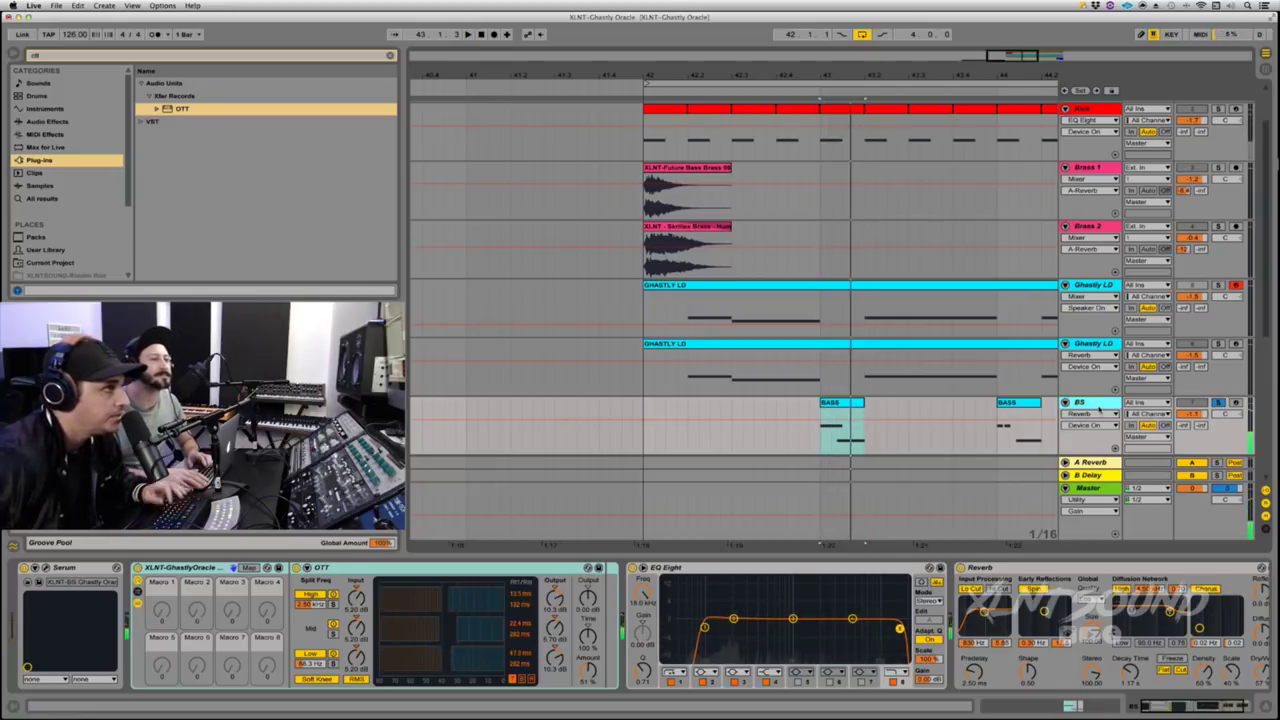
Step: Duplicate the BS track, unsolo and deactivate the original, and select the duplicate
key(super+d)
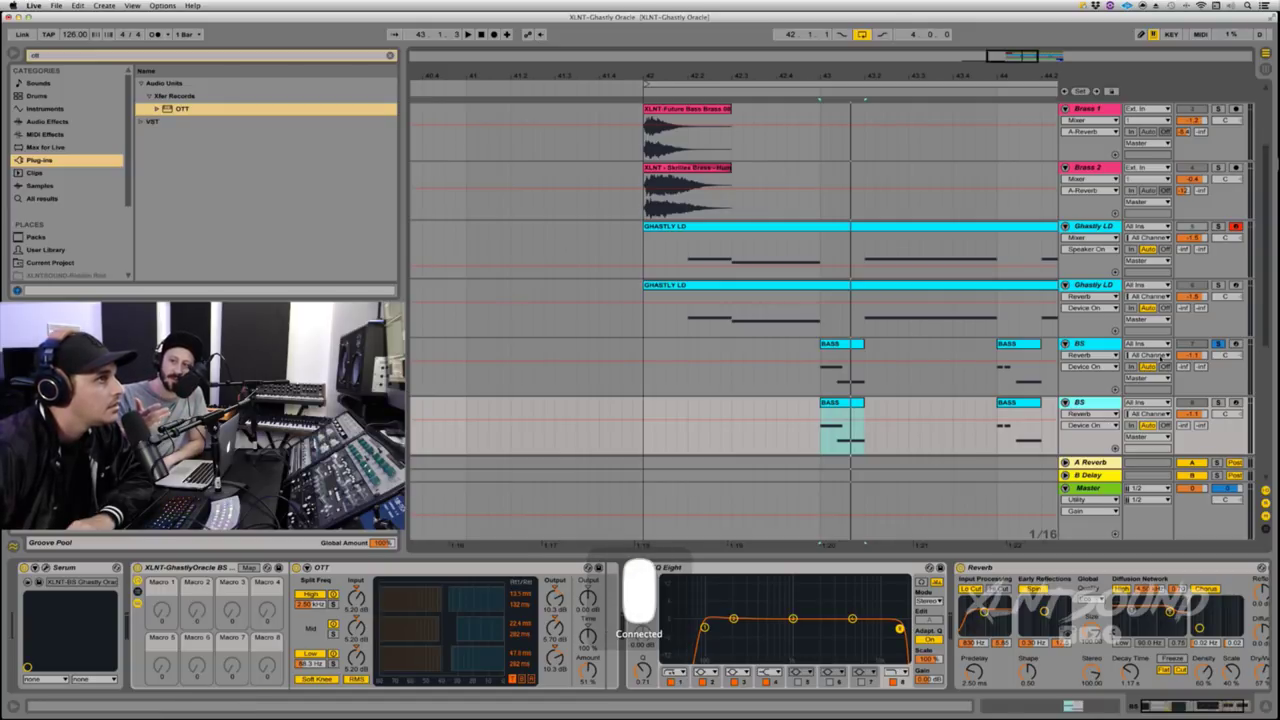
click(1217, 344)
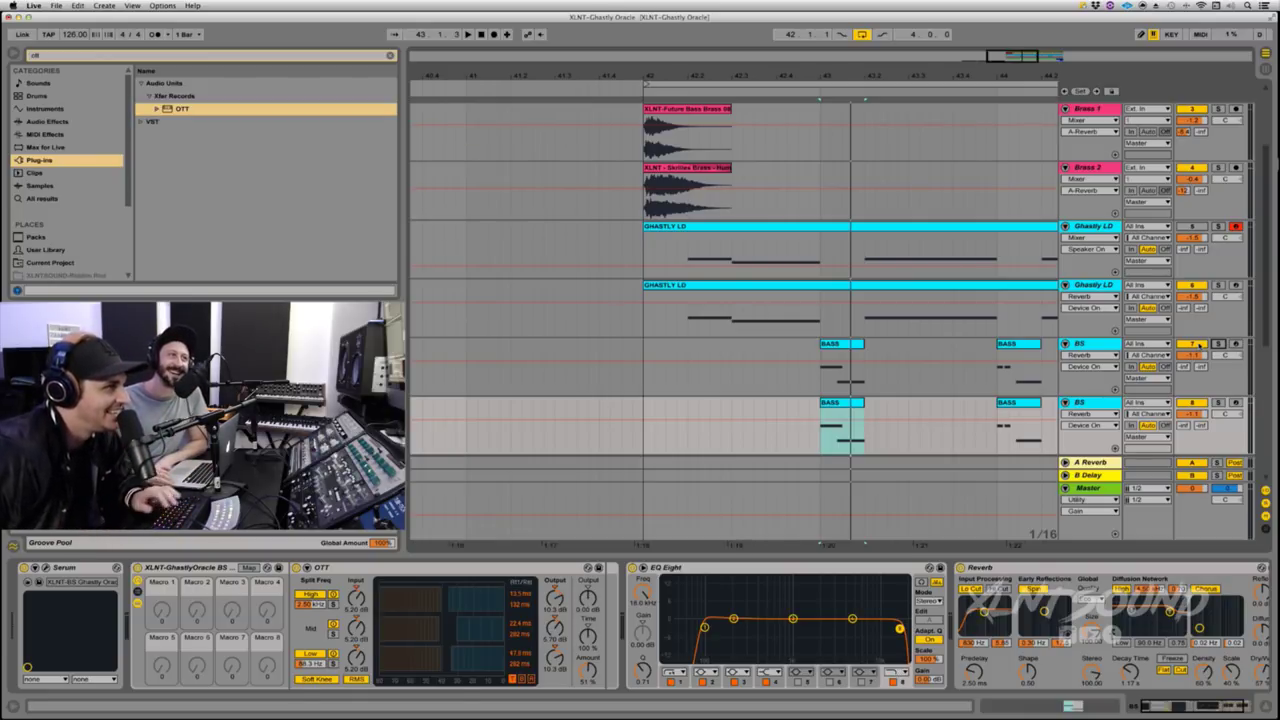
click(1199, 345)
click(1107, 415)
click(1100, 404)
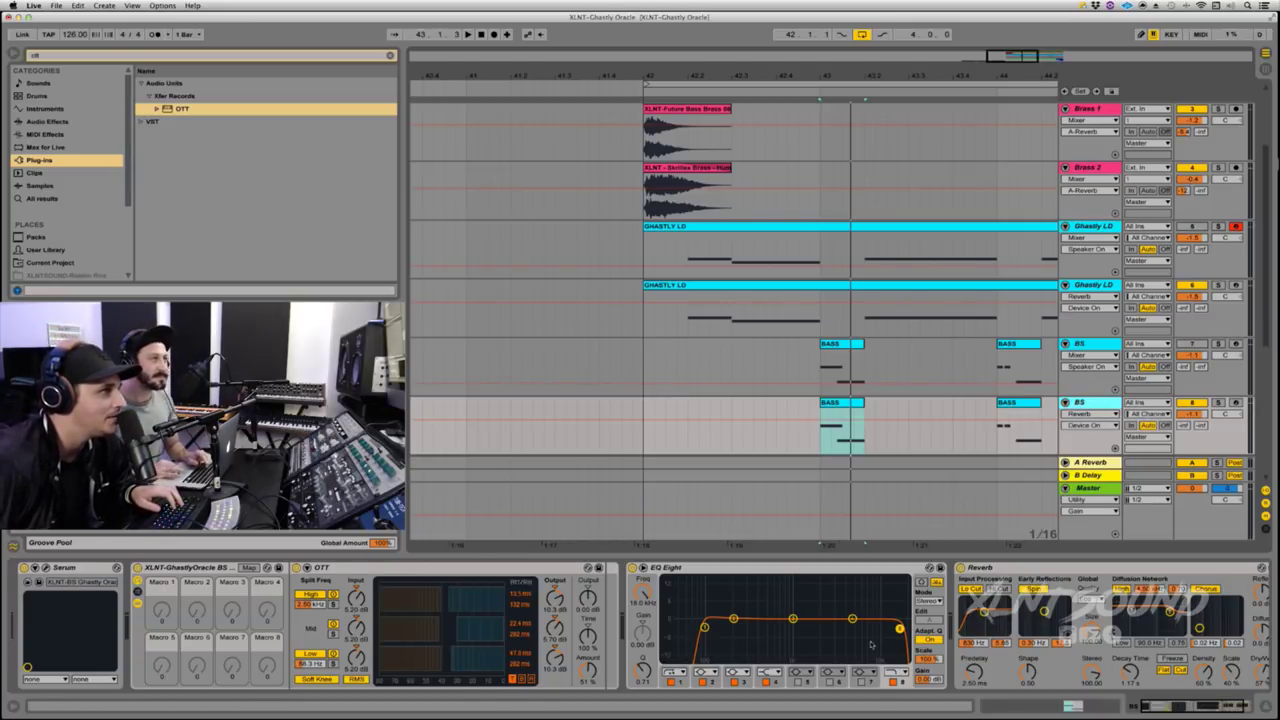
Step: Bypass the Reverb, EQ Eight and XLNT-GhastlyOracle BS rack on the duplicate BS track
scroll(871, 645, right, 3)
scroll(840, 403, right, 1)
click(840, 403)
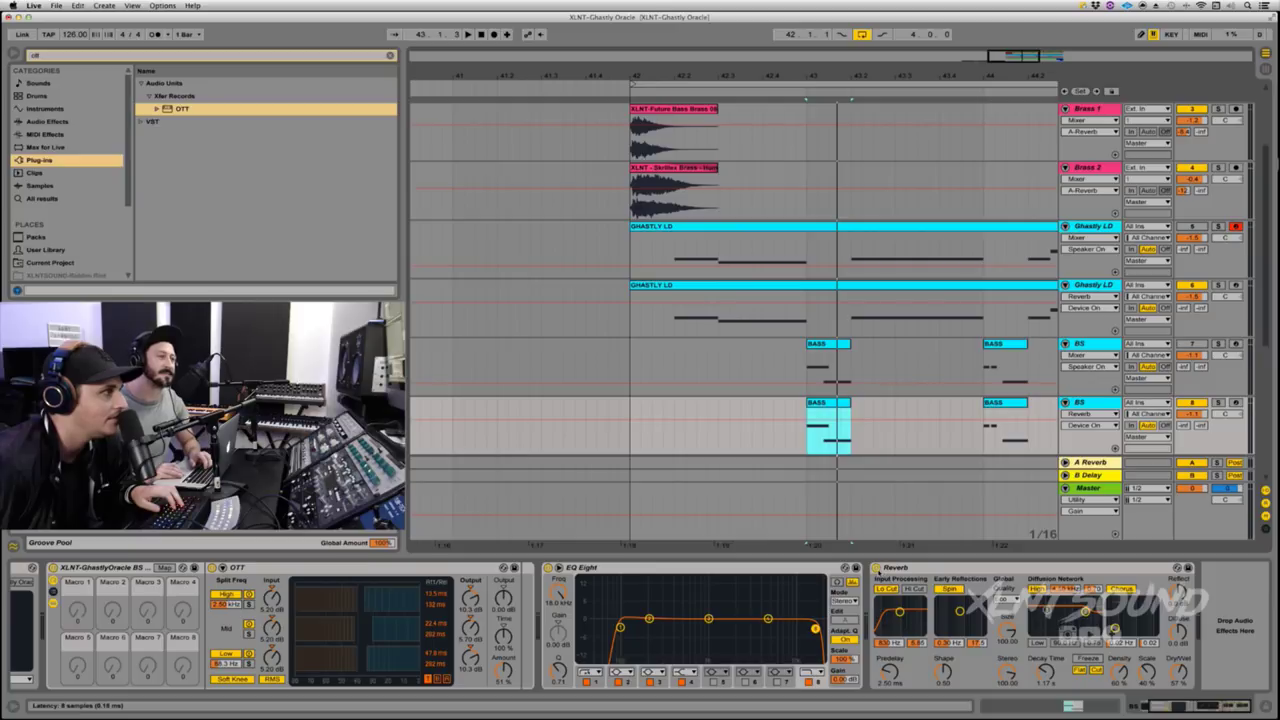
click(876, 567)
scroll(760, 620, left, 2)
click(631, 567)
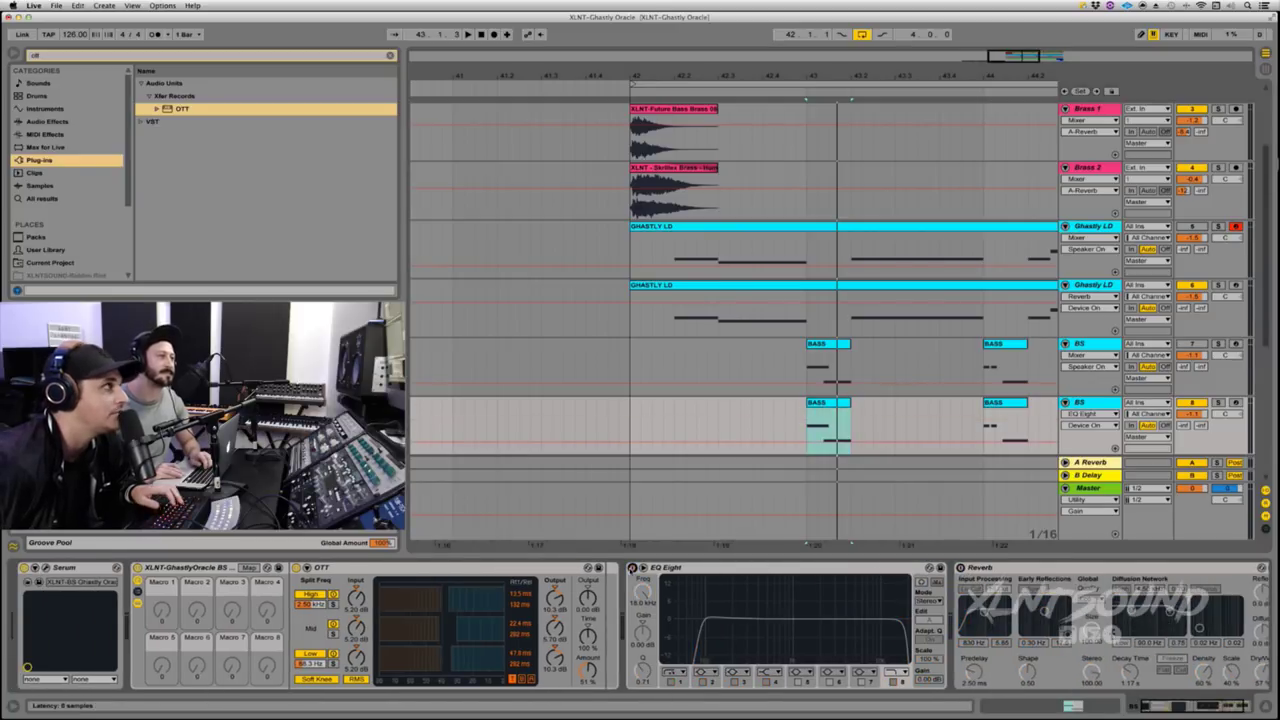
click(631, 567)
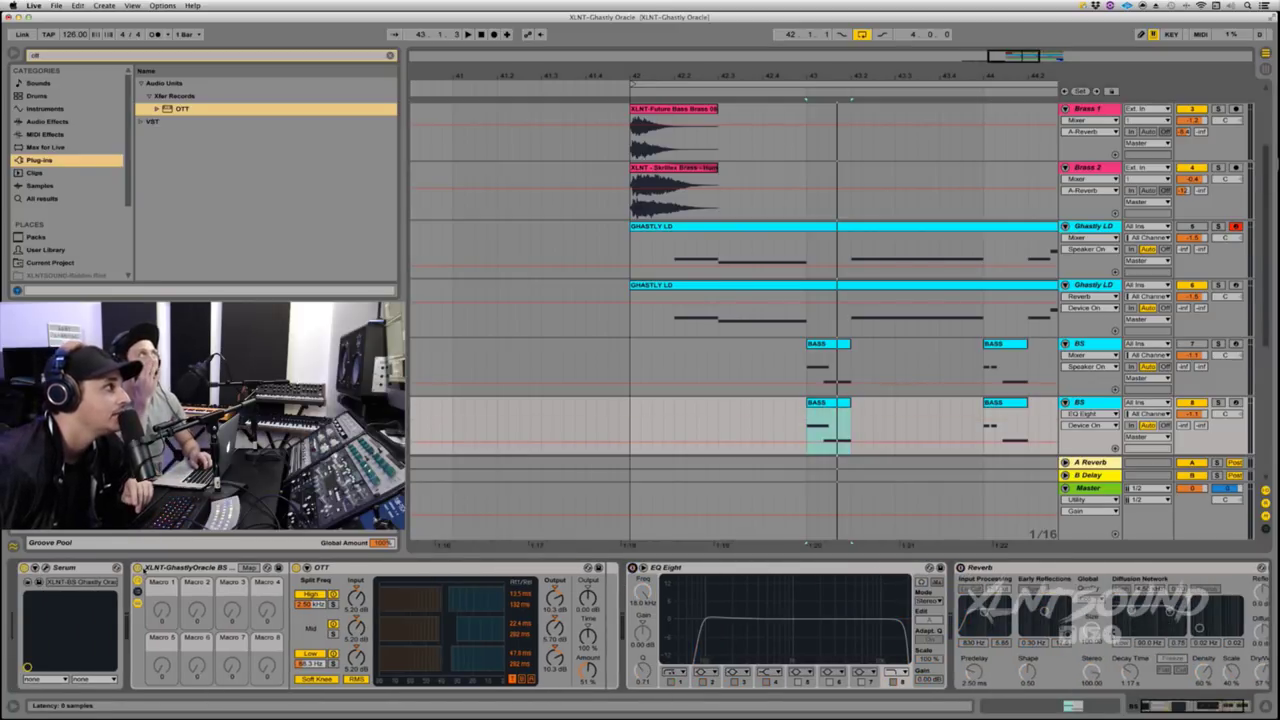
click(138, 567)
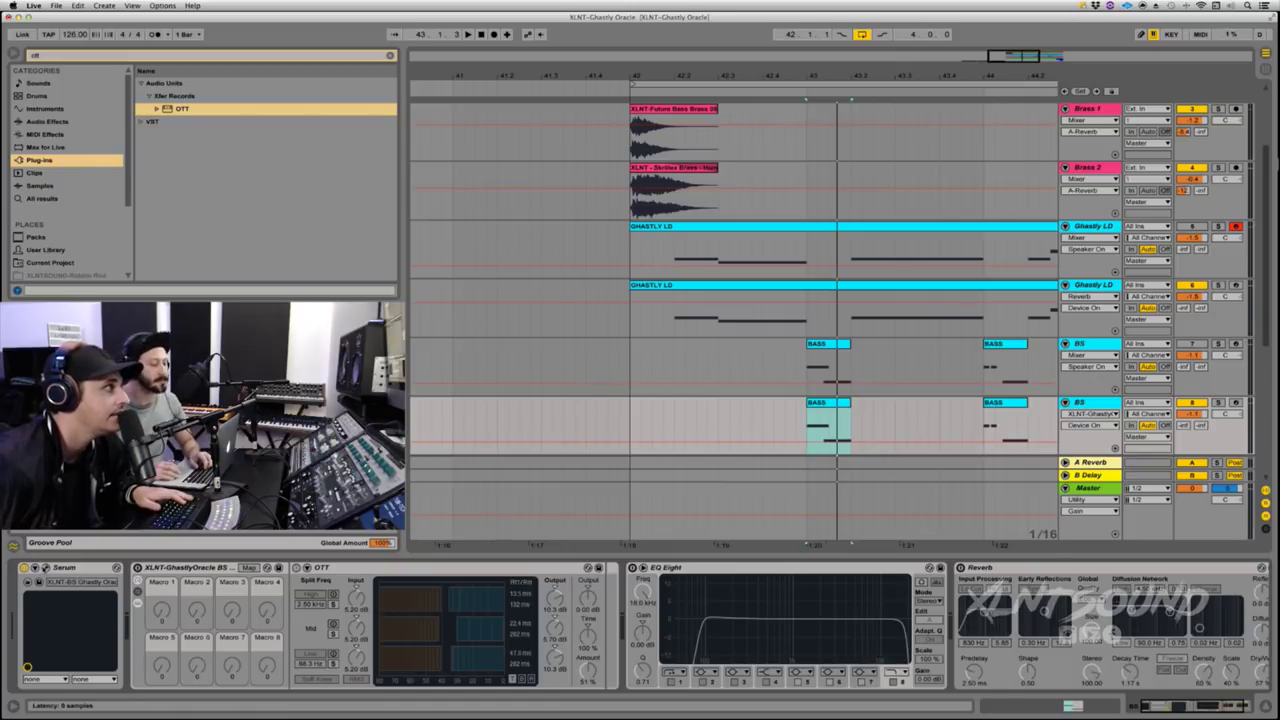
Step: Open Serum on the duplicate BS track, enlarge its window and move it clear of the arrangement clips
click(46, 568)
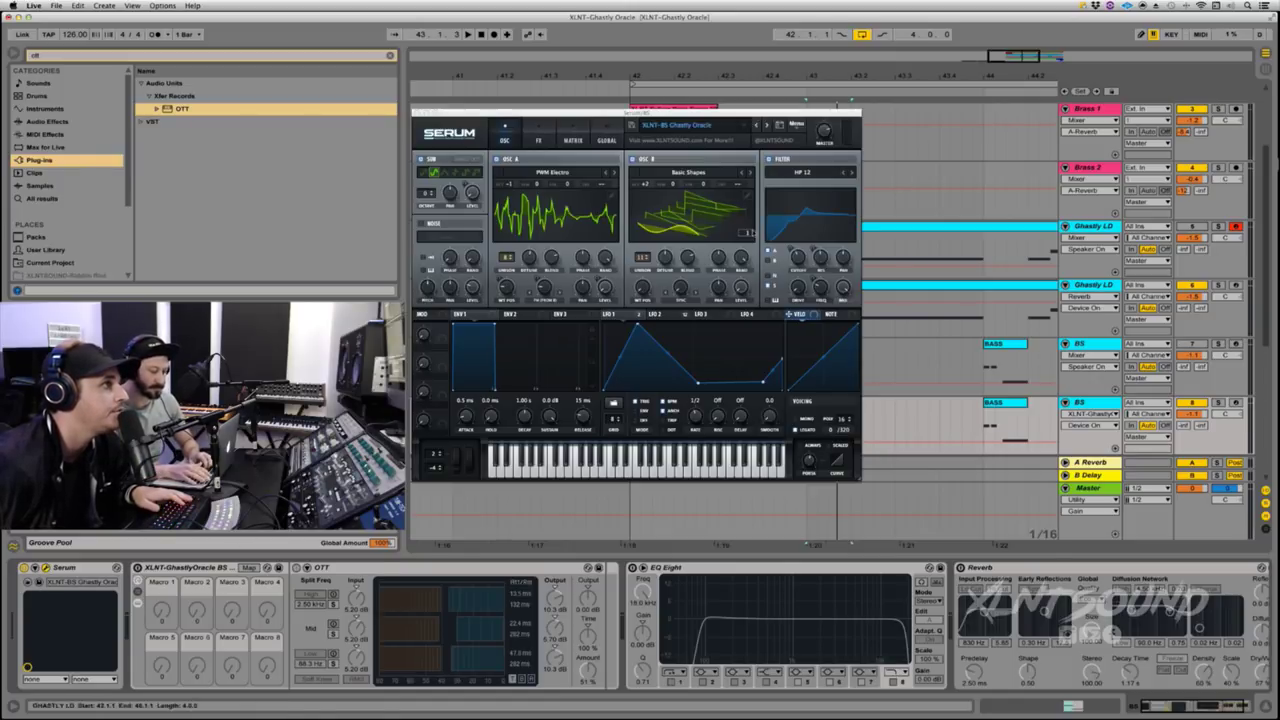
drag(857, 478, 960, 558)
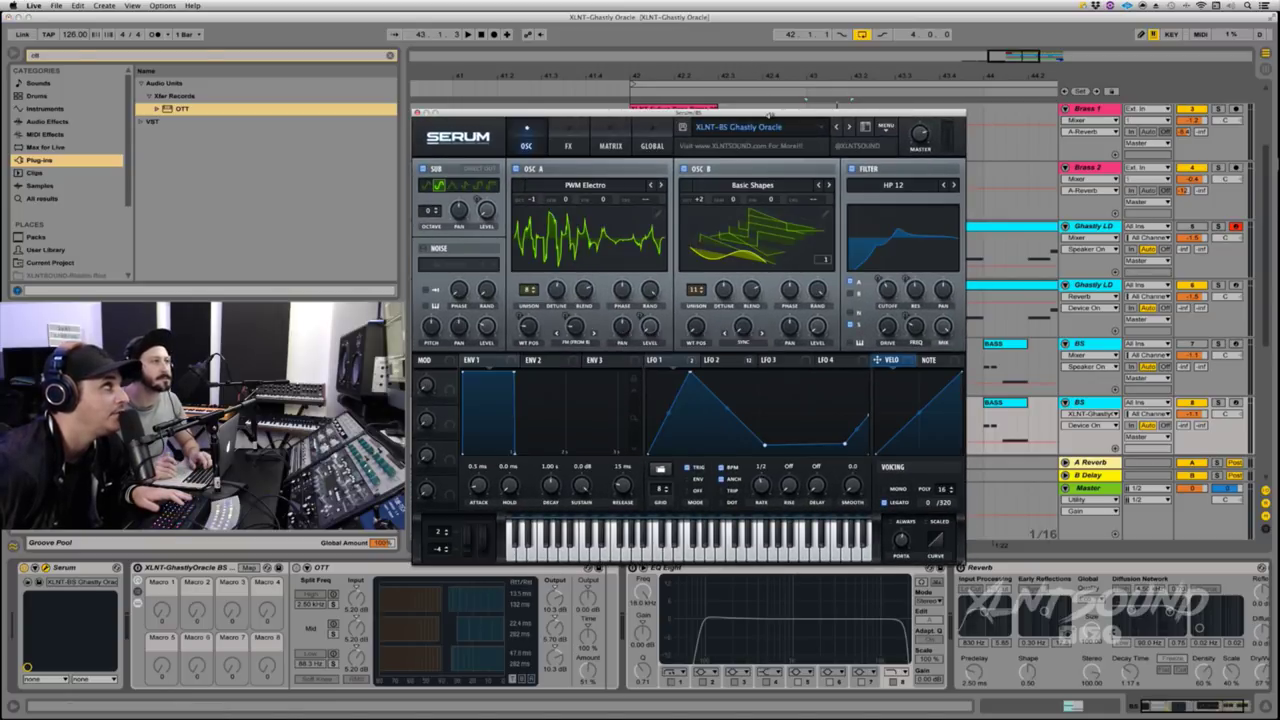
drag(770, 116, 928, 109)
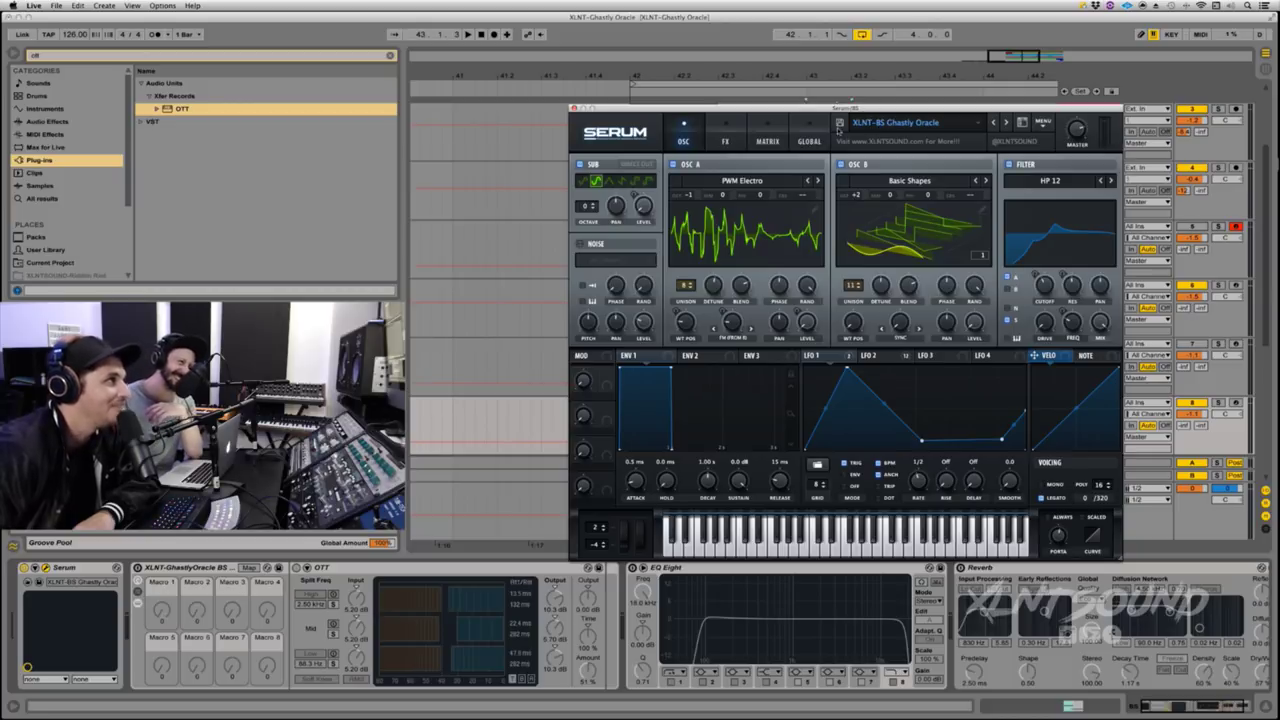
Step: Close and reopen the duplicate BS track's Serum, and initialize its preset
click(574, 108)
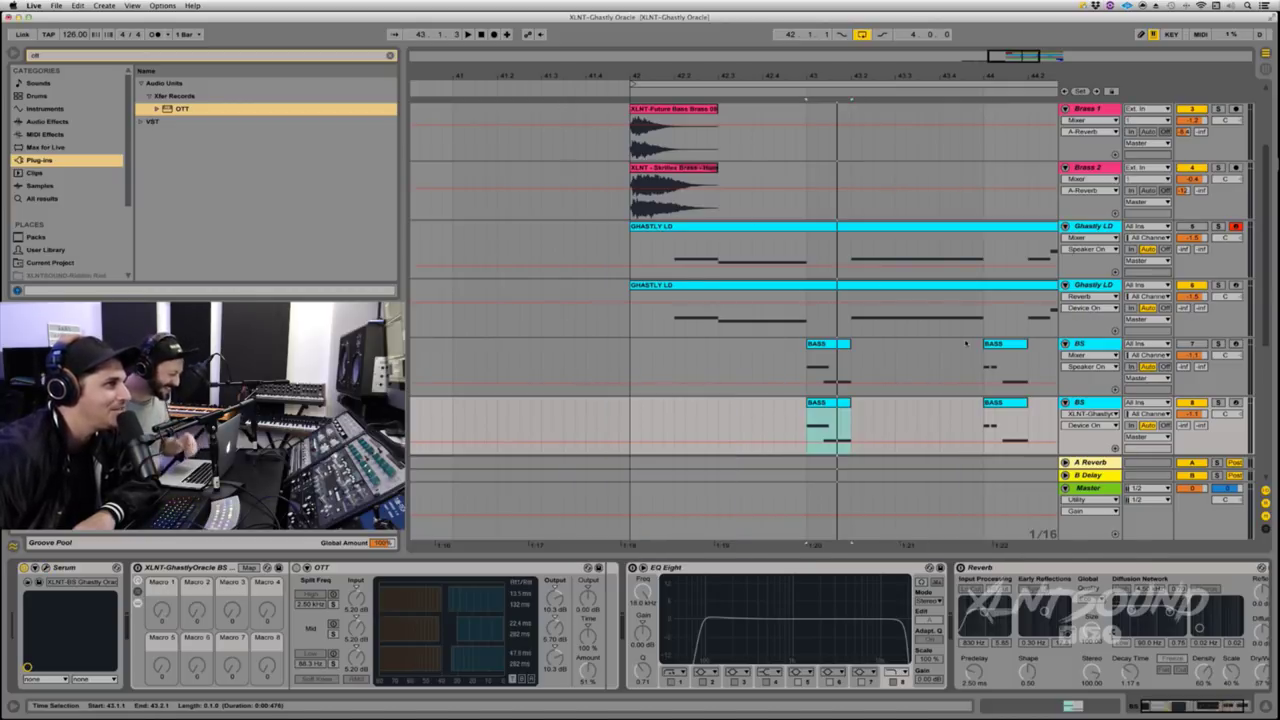
click(48, 572)
click(1043, 122)
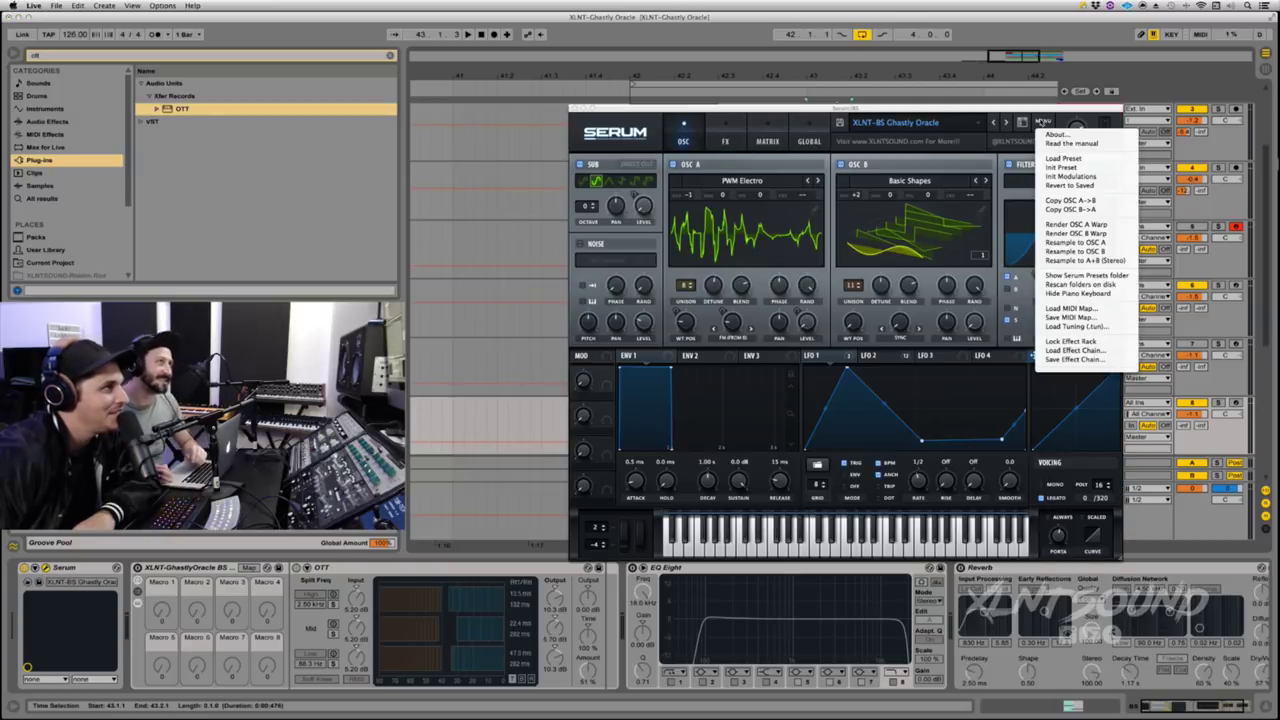
click(1066, 168)
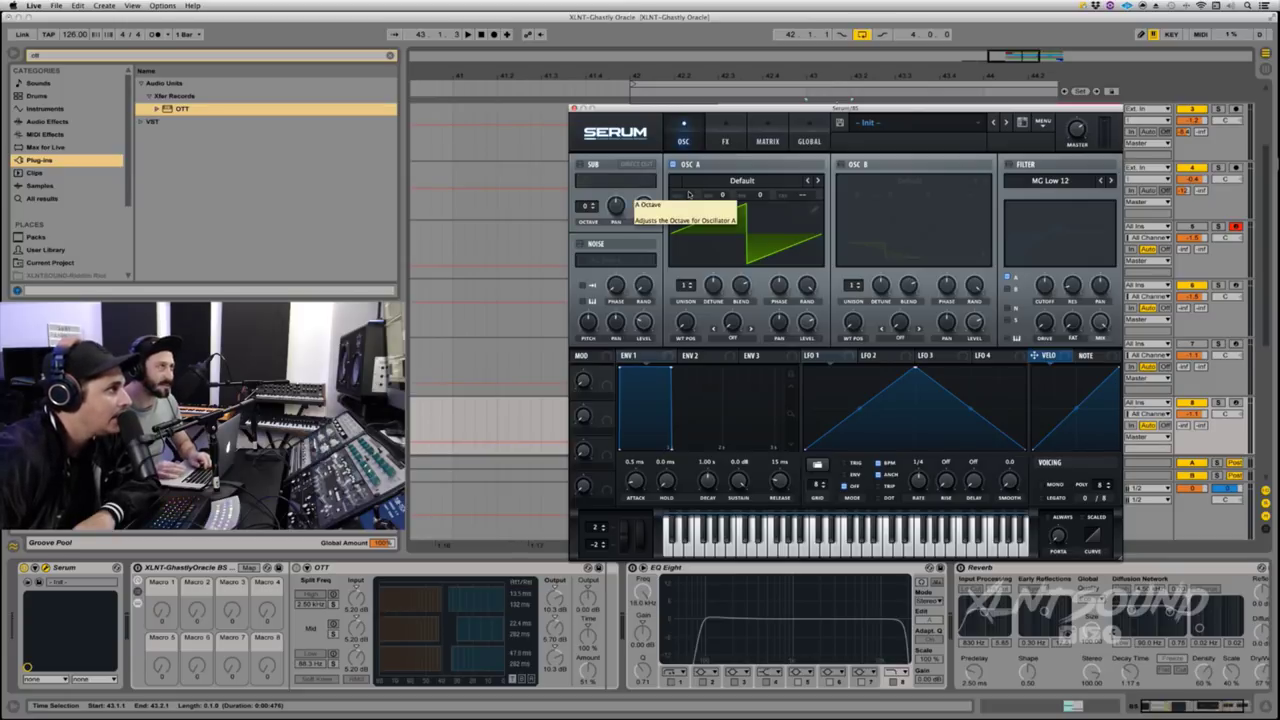
Step: Load the PWM Electro wavetable from the Digital category into oscillator A
click(738, 180)
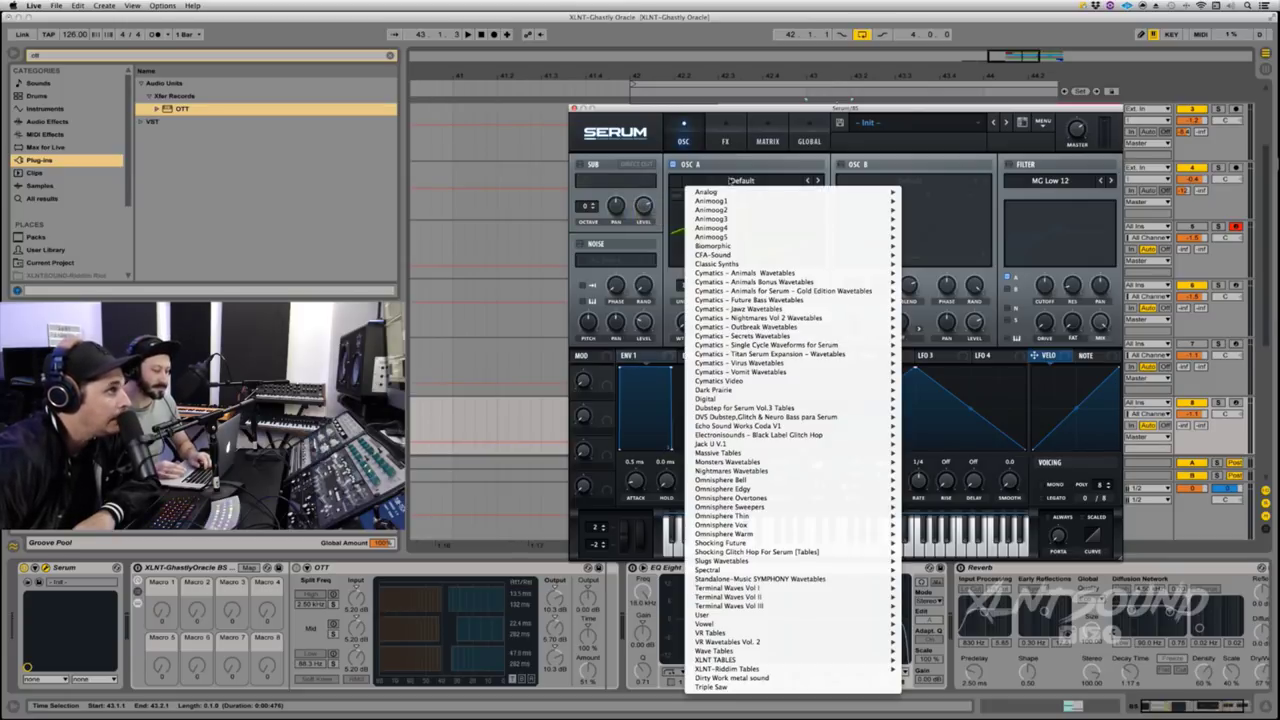
mouse_move(828, 193)
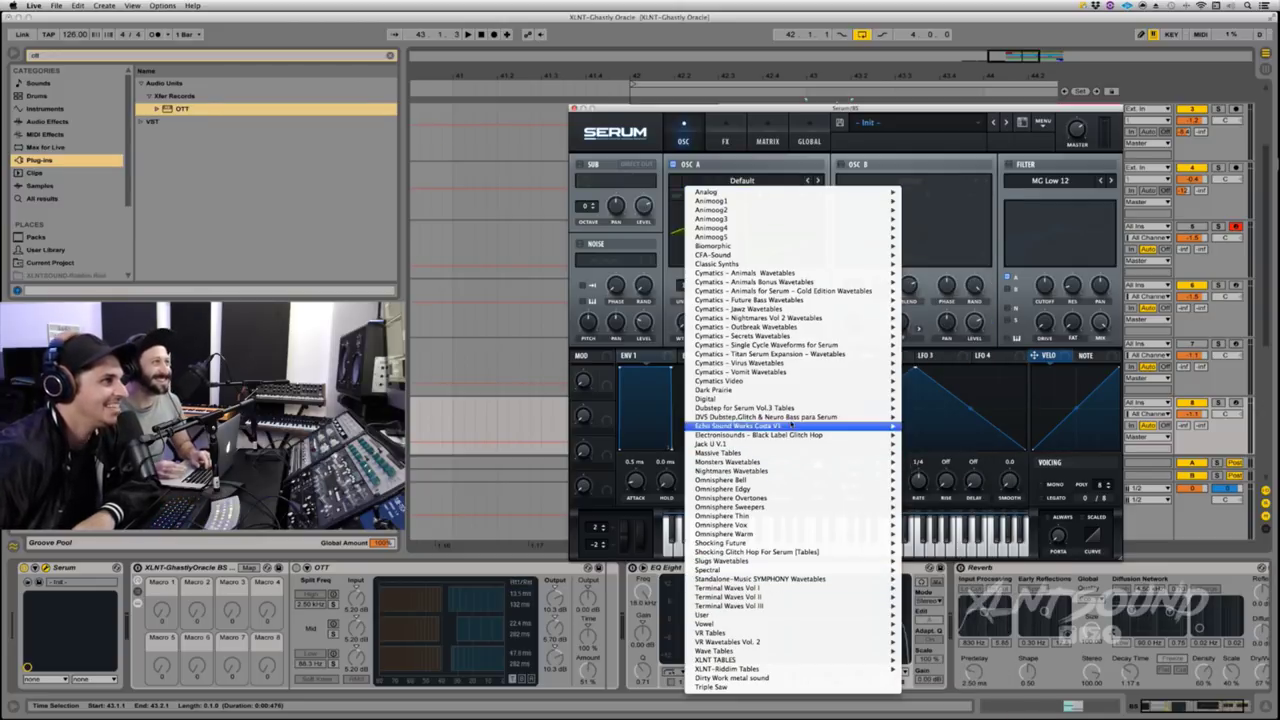
mouse_move(789, 399)
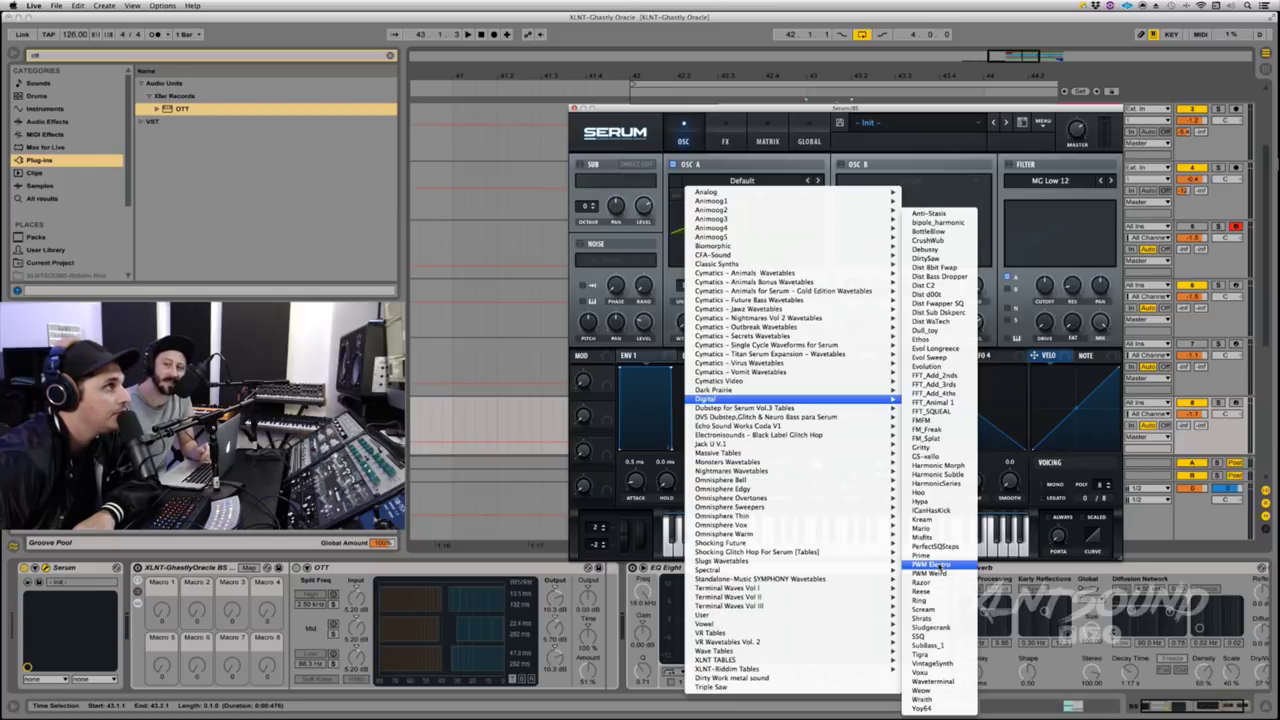
click(940, 567)
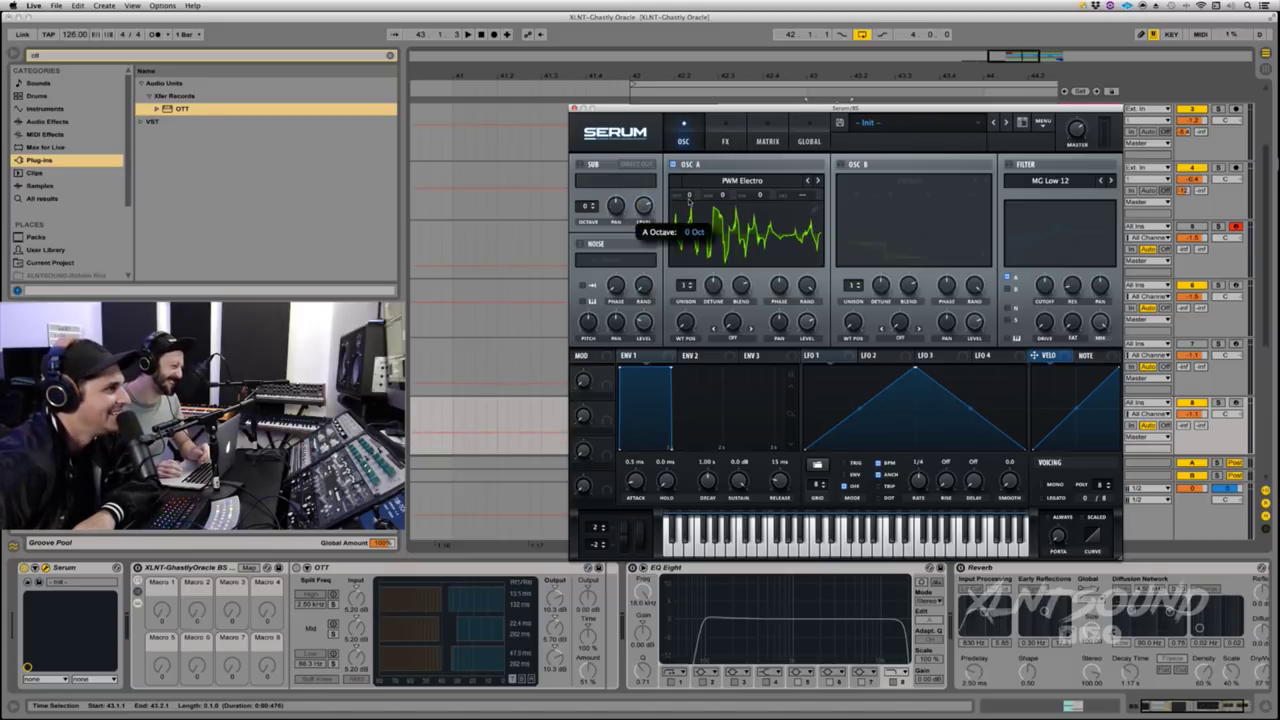
Step: Lower oscillator A's octave to -1 and audition the bass in playback
drag(689, 205, 688, 208)
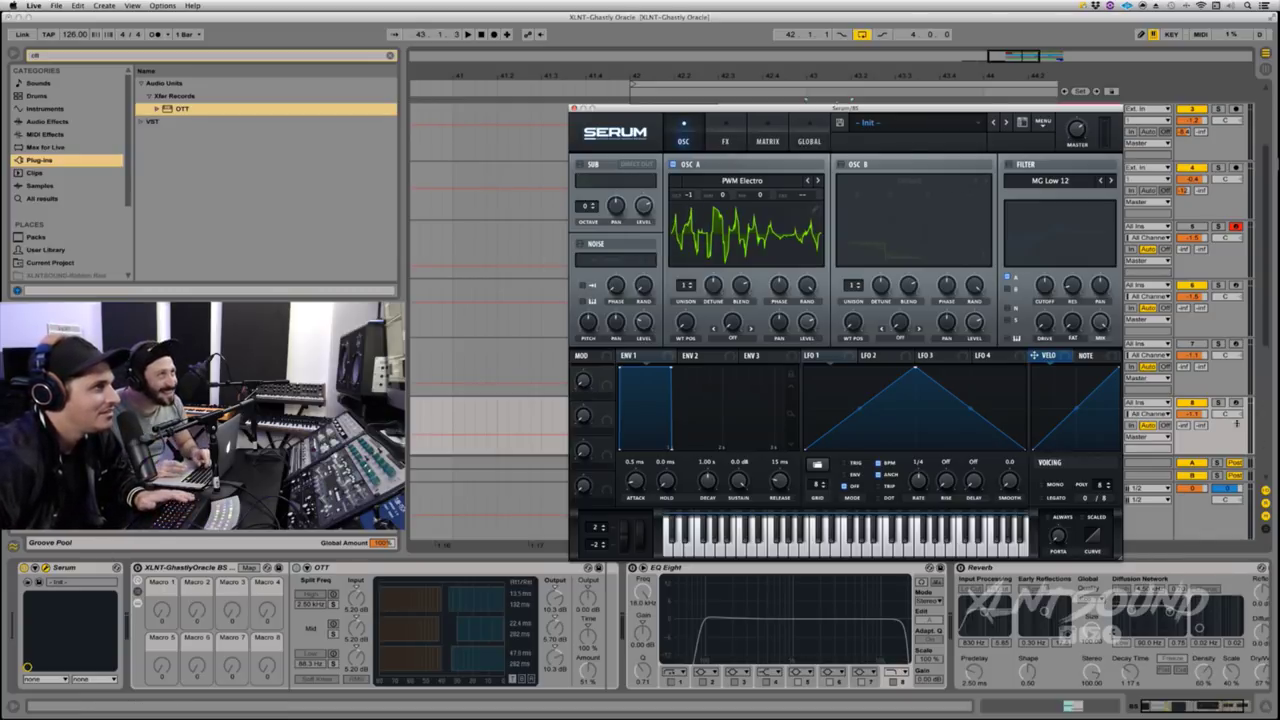
click(1237, 423)
key(space)
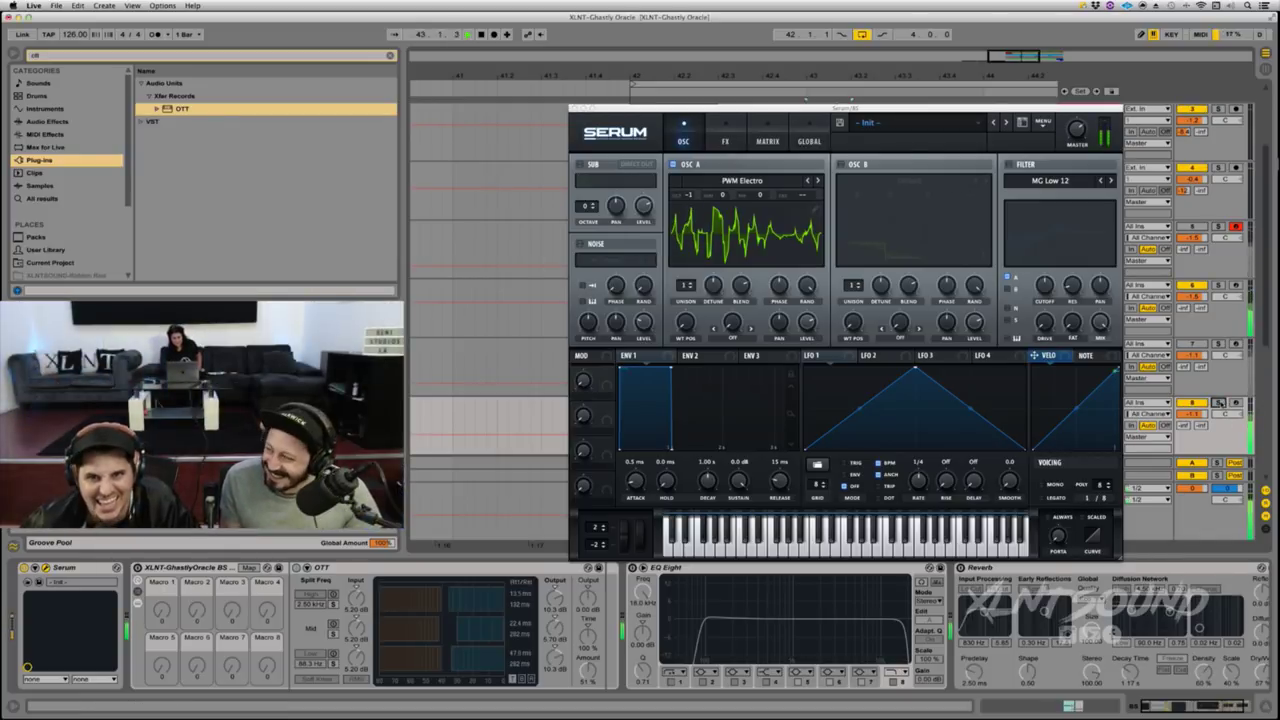
key(space)
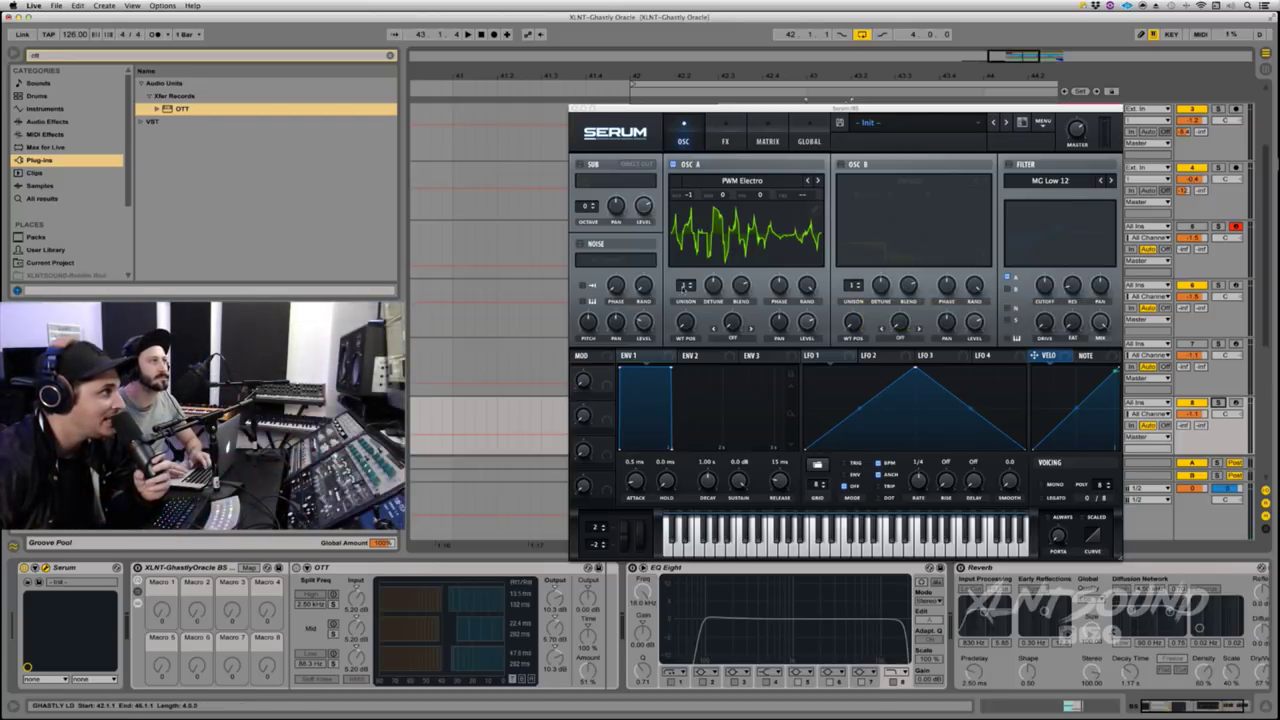
Step: Set oscillator A to 8 unison voices, adjust its detune and raise its wavetable position slightly
drag(685, 285, 682, 214)
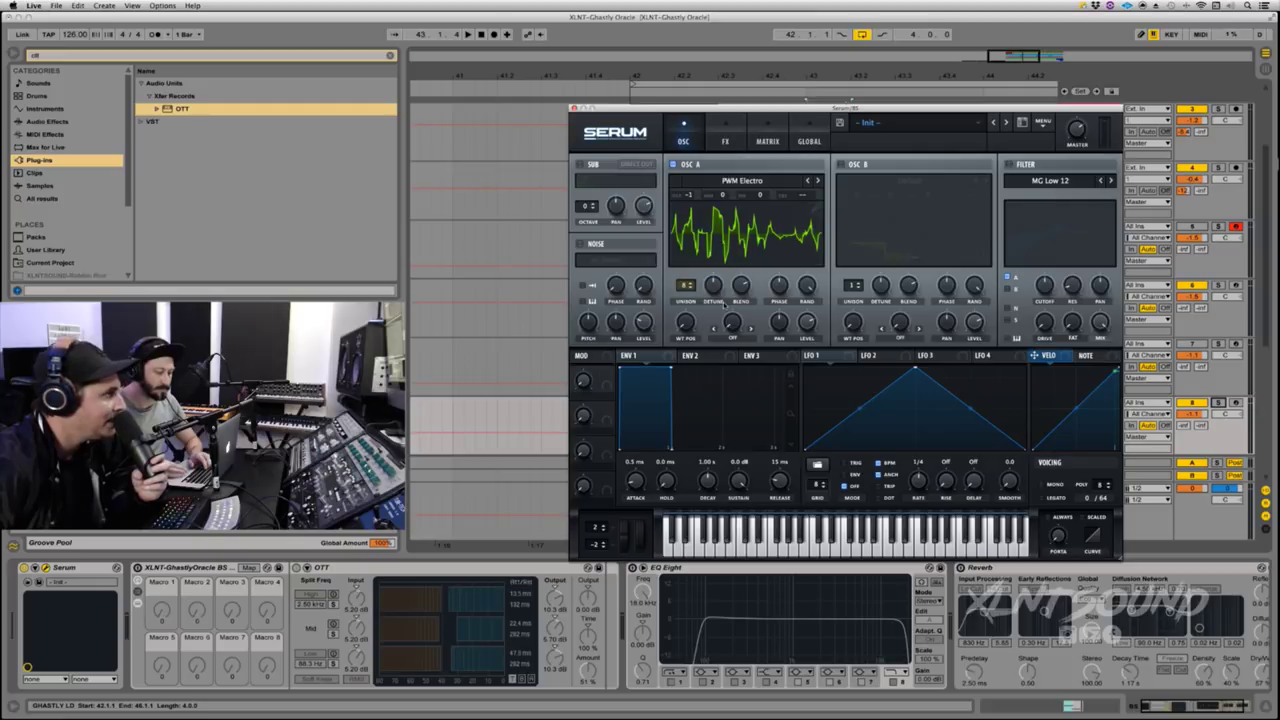
drag(717, 294, 717, 288)
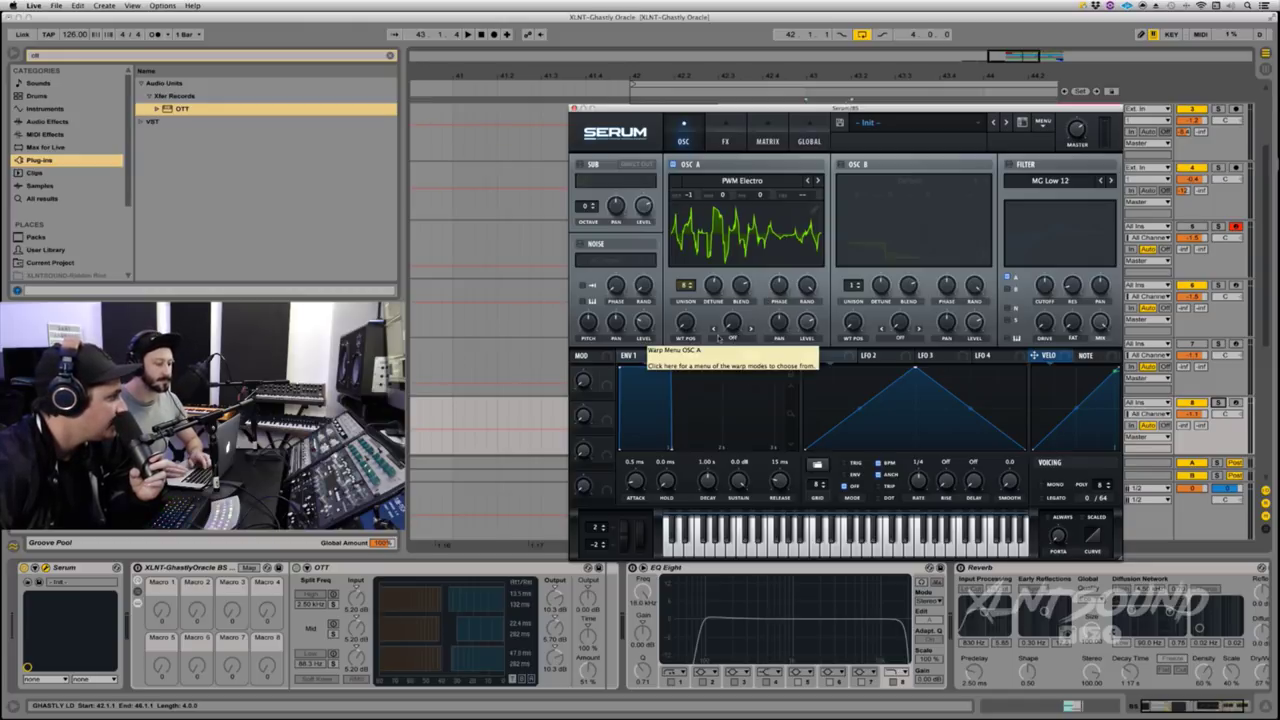
drag(684, 322, 683, 304)
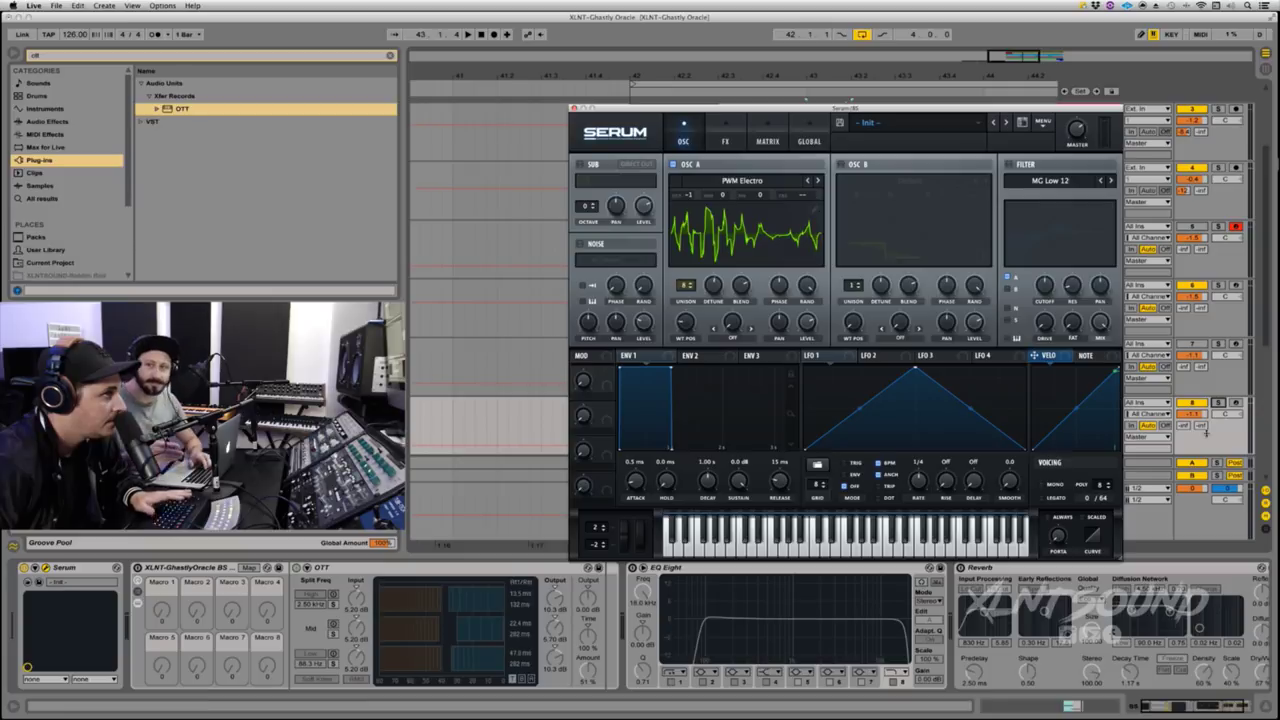
Step: Solo the duplicate BS track during playback and record-arm it in place of the duplicate lead track
key(space)
click(1218, 403)
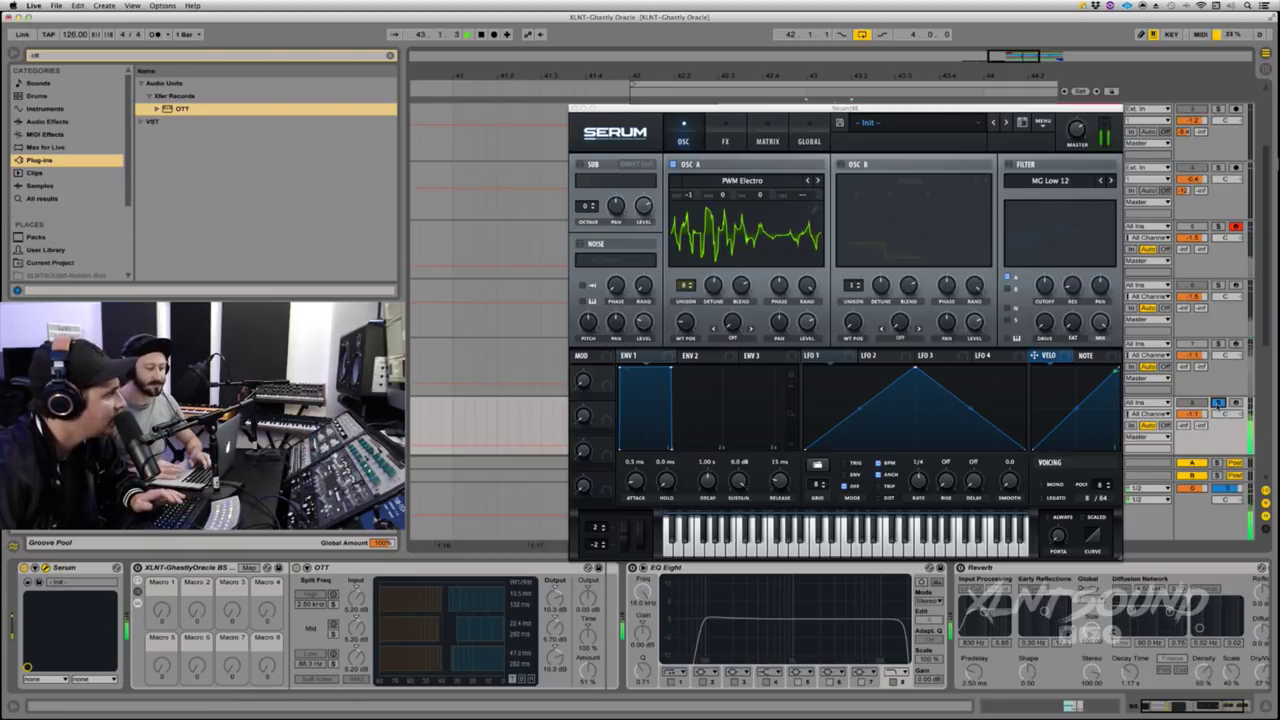
key(space)
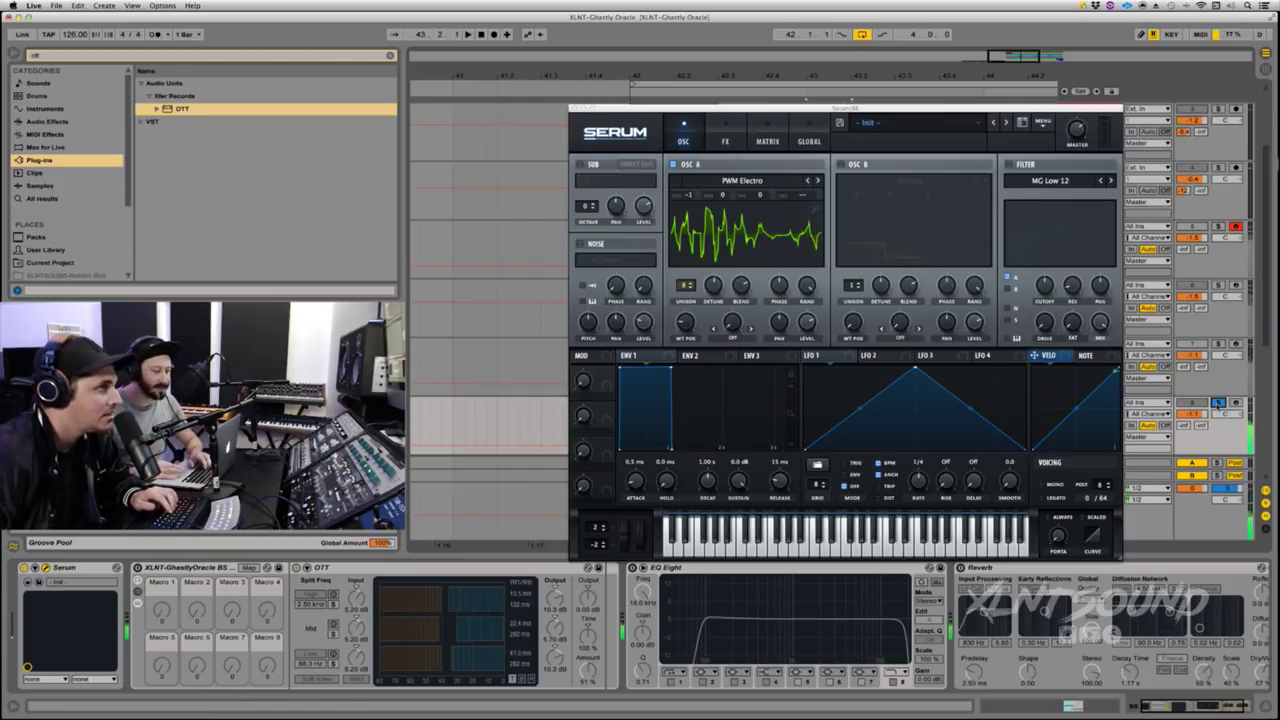
click(1236, 403)
click(1236, 226)
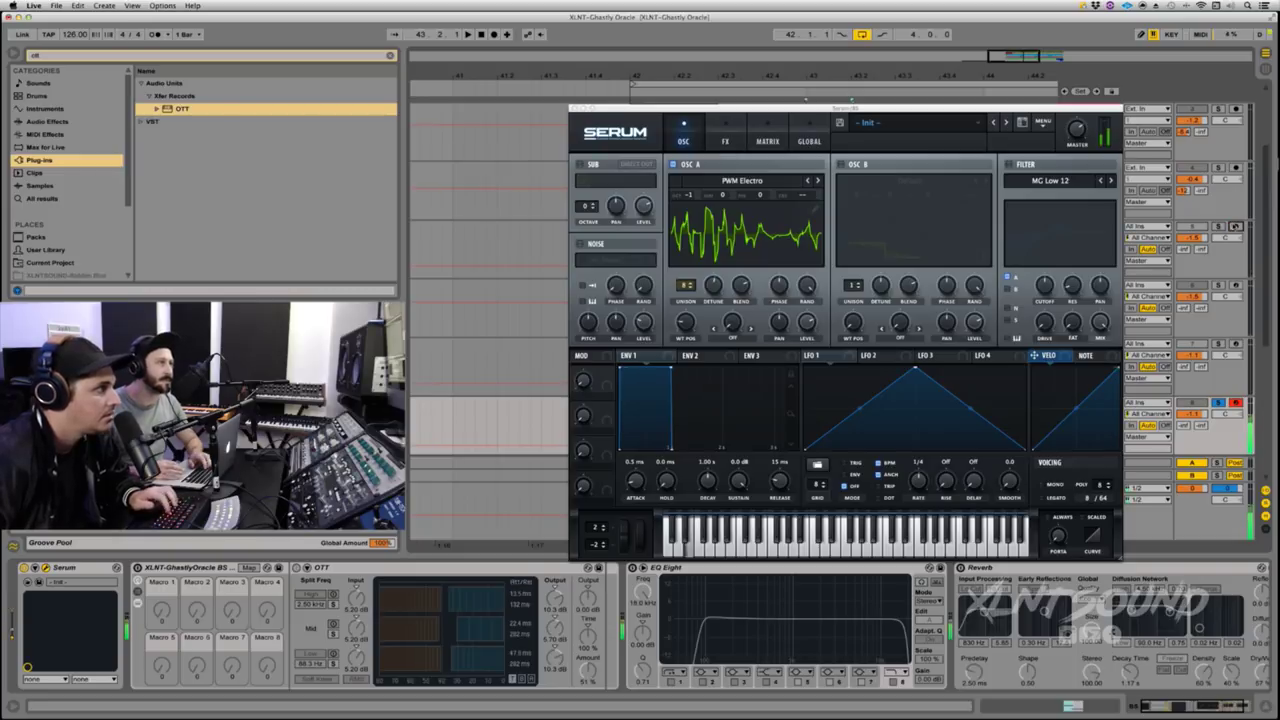
Step: Audition the bass patch by playing short note patterns from the computer keyboard
key(f)
key(d)
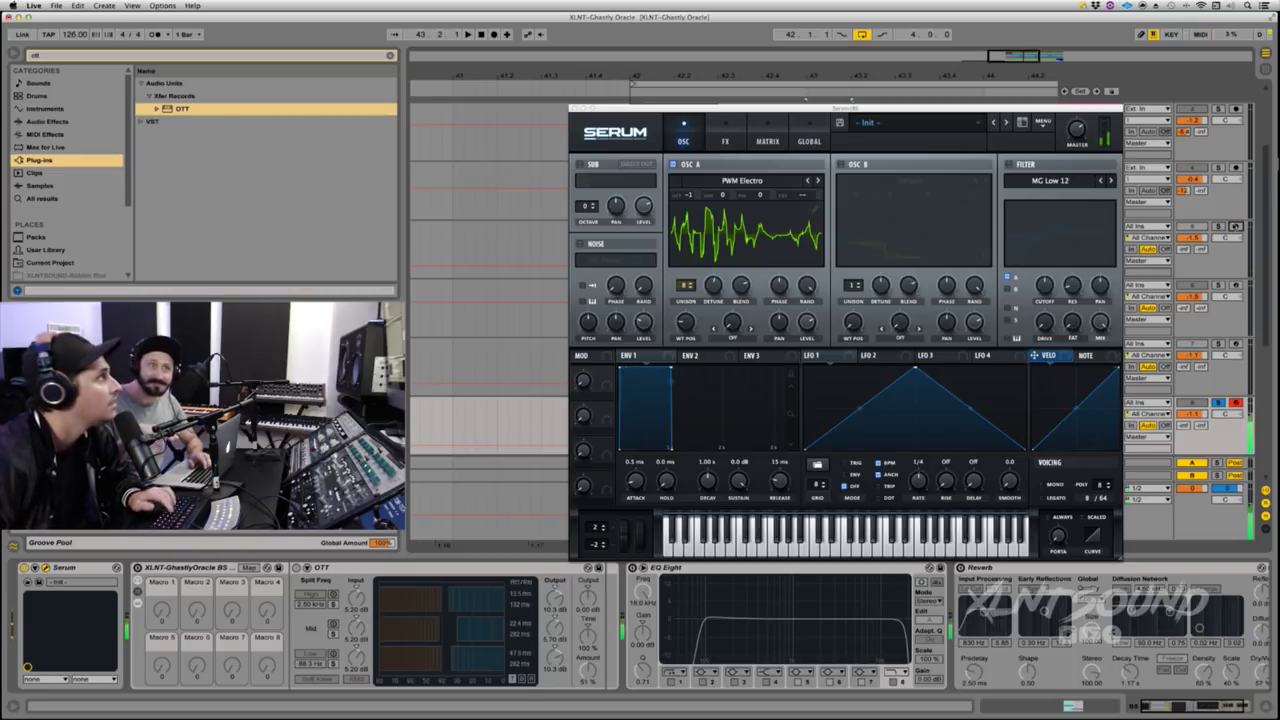
key(d)
key(f)
key(d)
key(d)
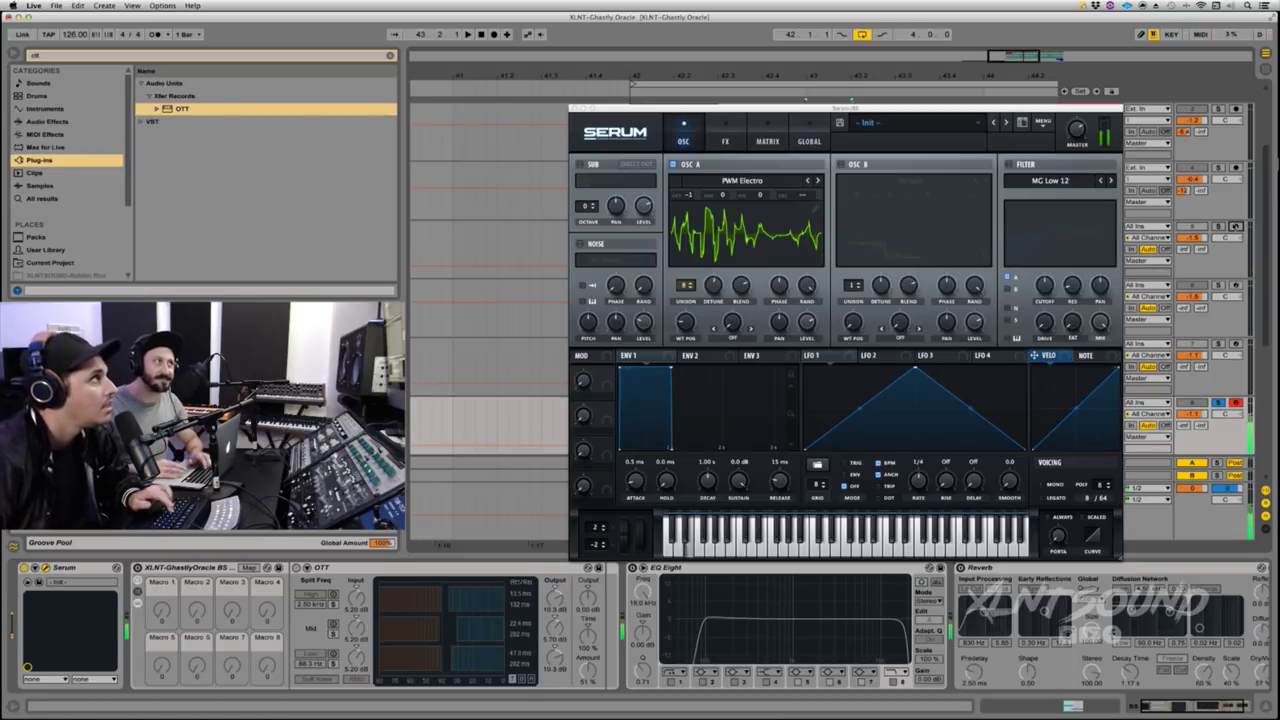
key(f)
key(d)
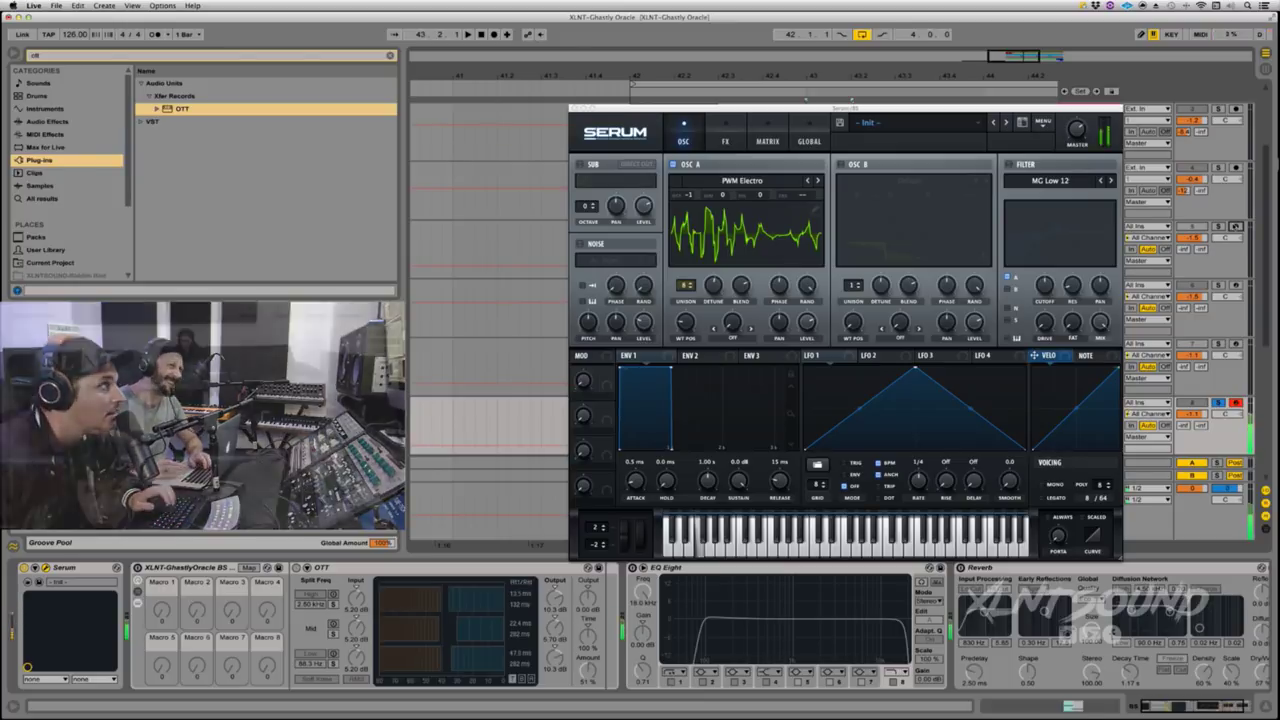
key(f)
key(d)
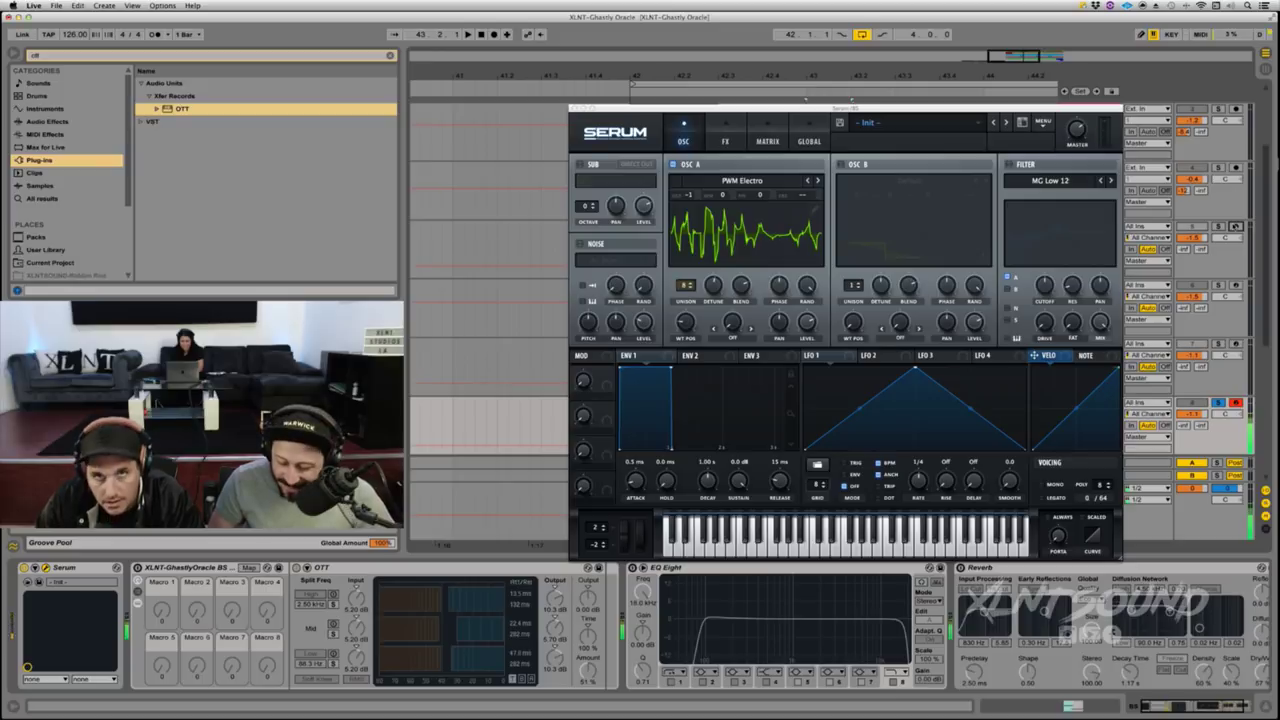
key(d)
key(h)
key(k)
key(d)
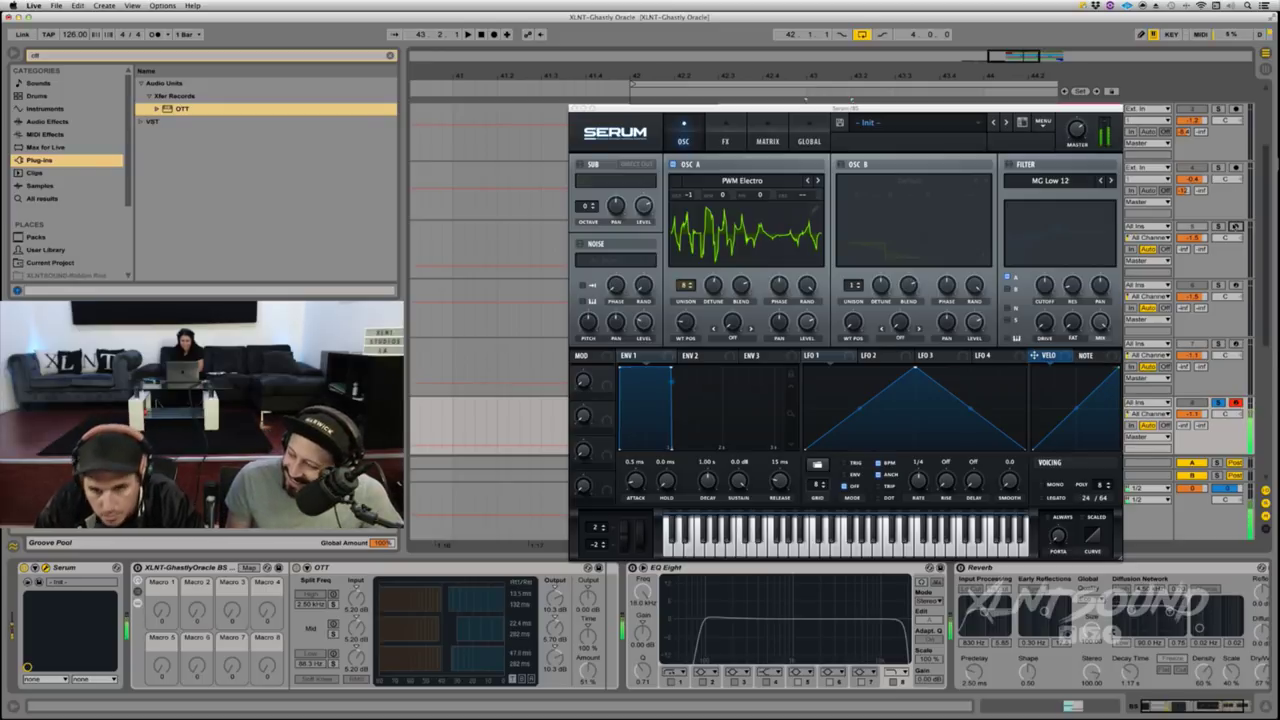
key(d)
key(g)
key(j)
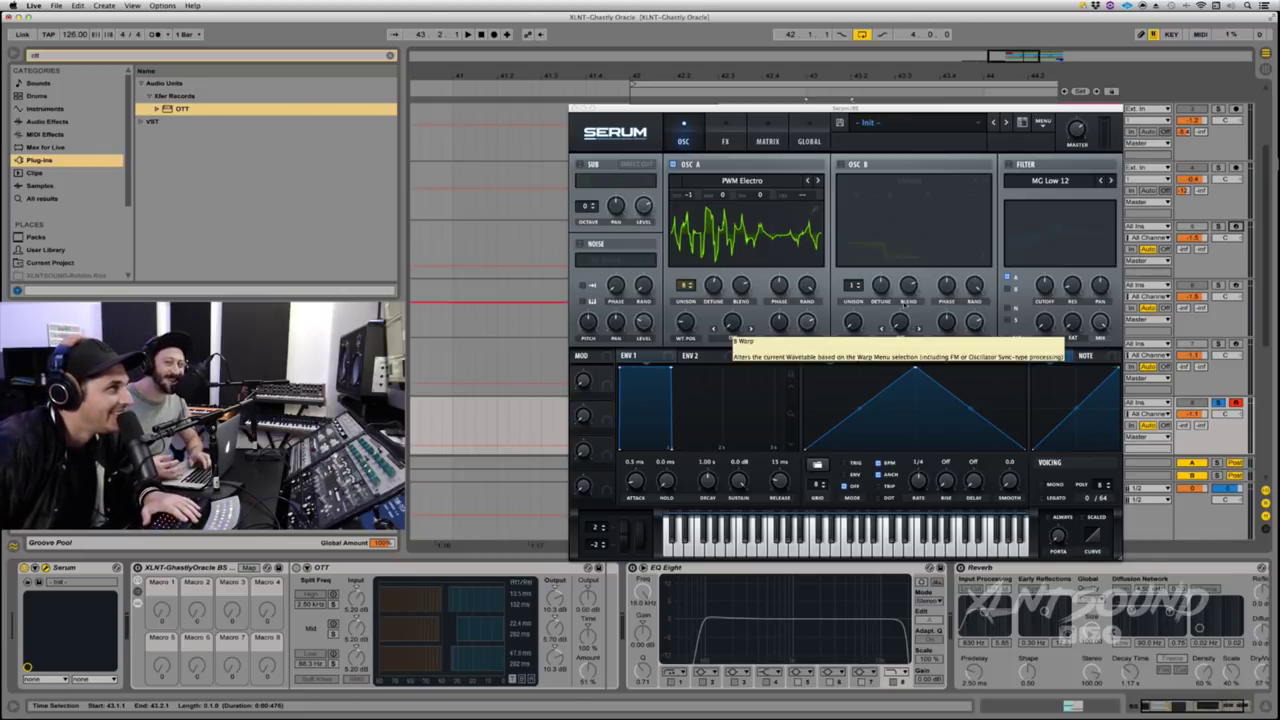
Step: Move the Serum window higher so it sits clear of the device chain
drag(922, 112, 922, 94)
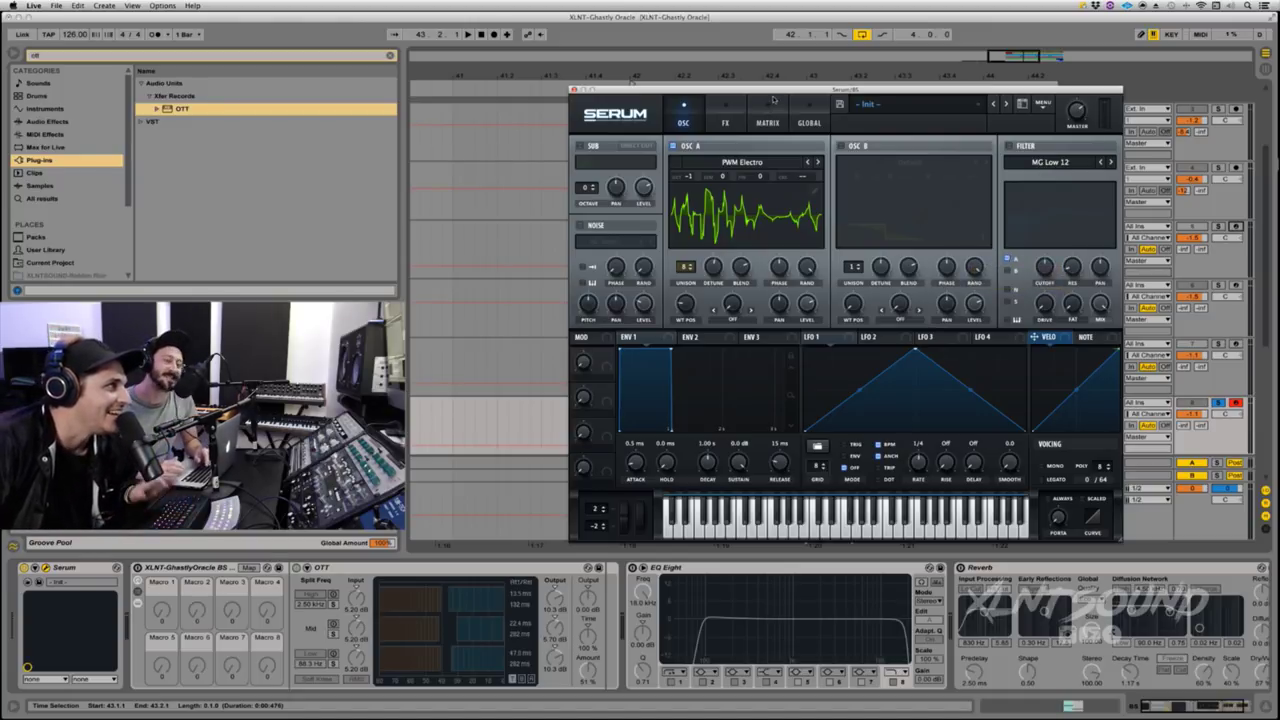
drag(777, 108, 773, 97)
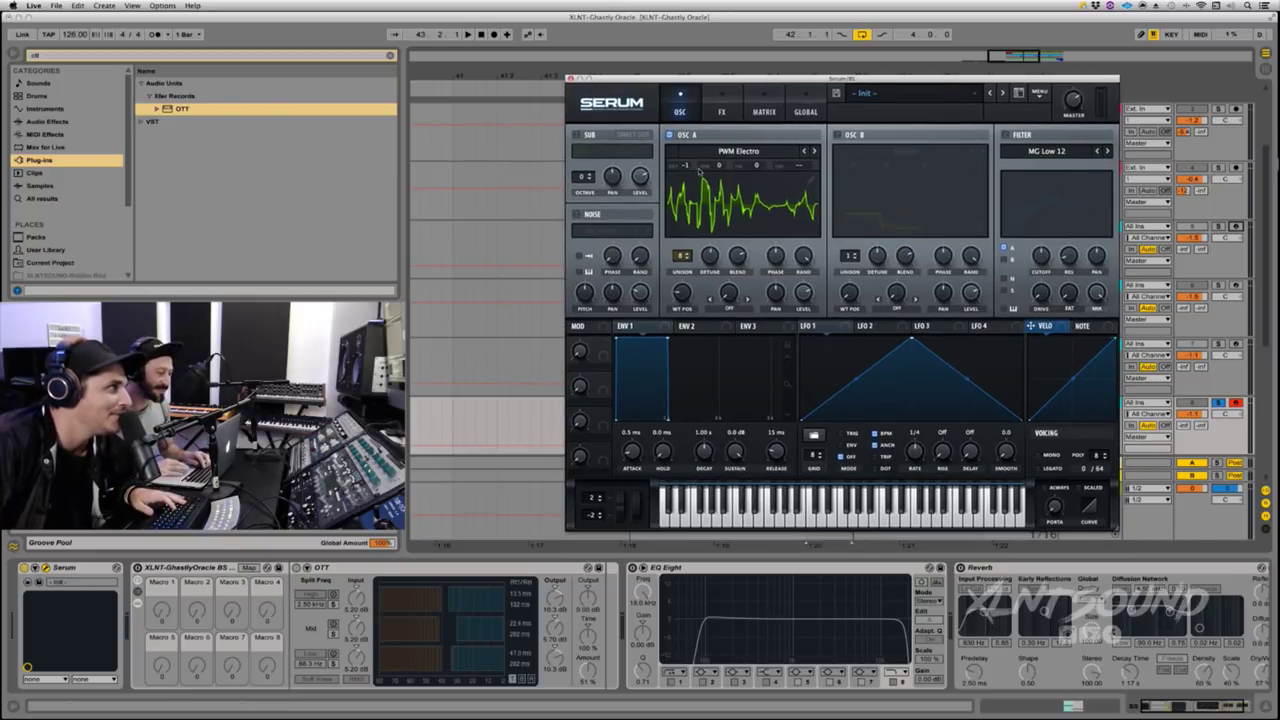
click(711, 260)
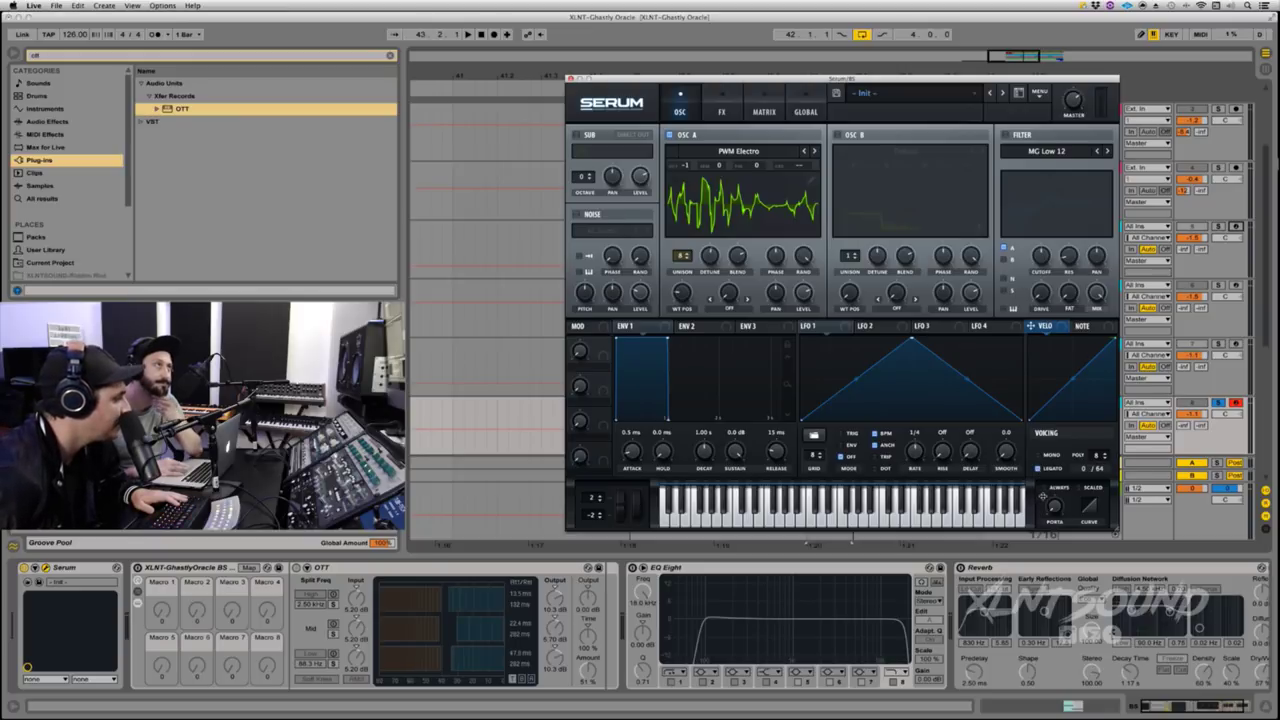
Step: Enable Legato, set the portamento time to about 374 ms and audition the glide in playback
drag(1056, 507, 1057, 445)
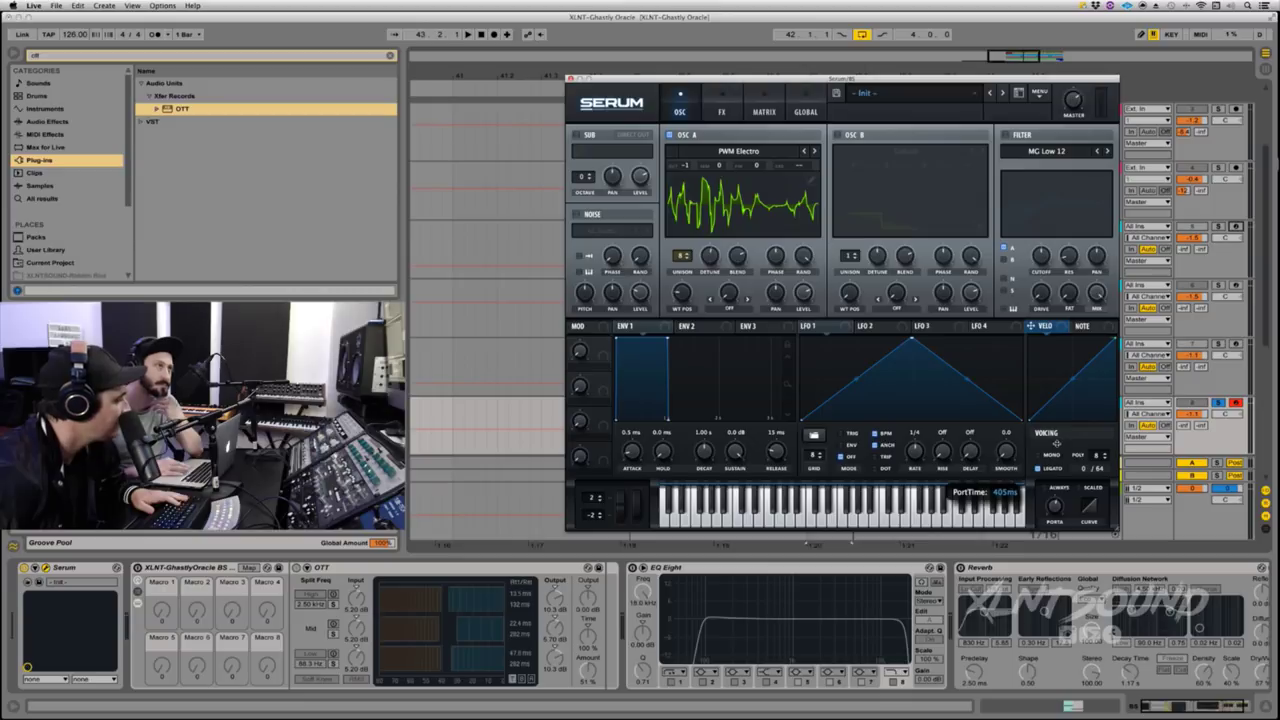
drag(1057, 444, 1057, 444)
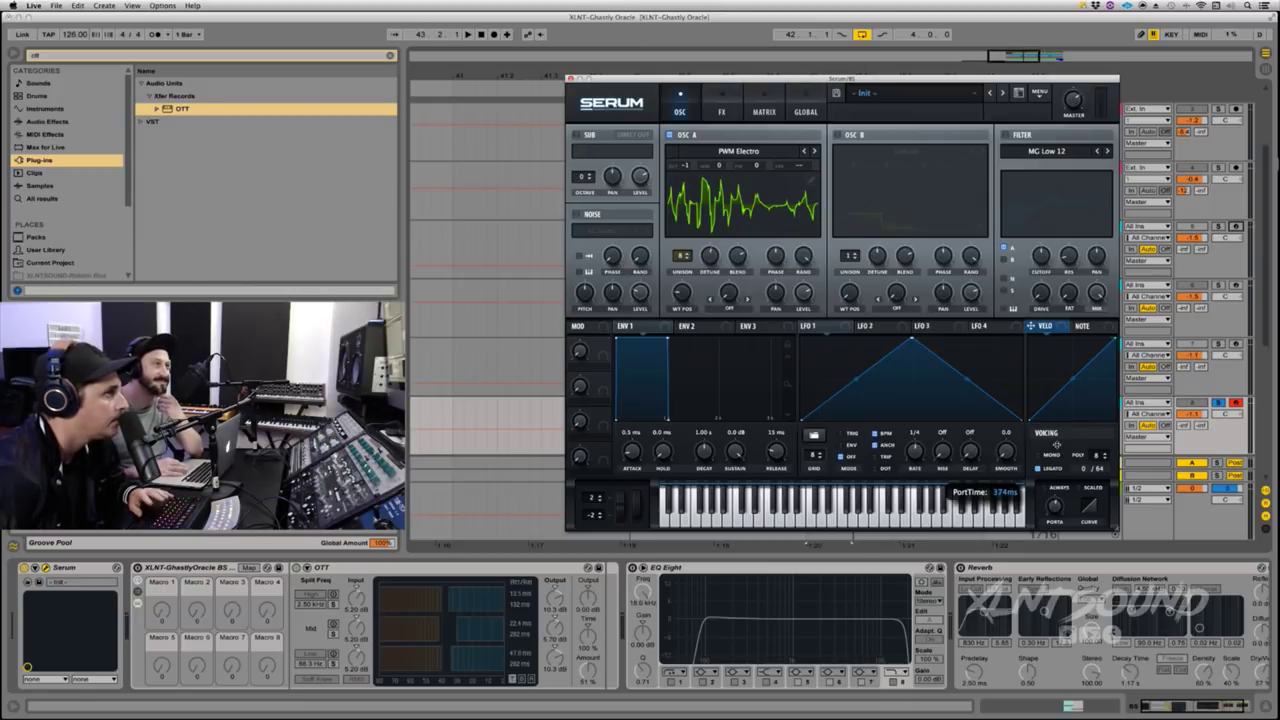
key(space)
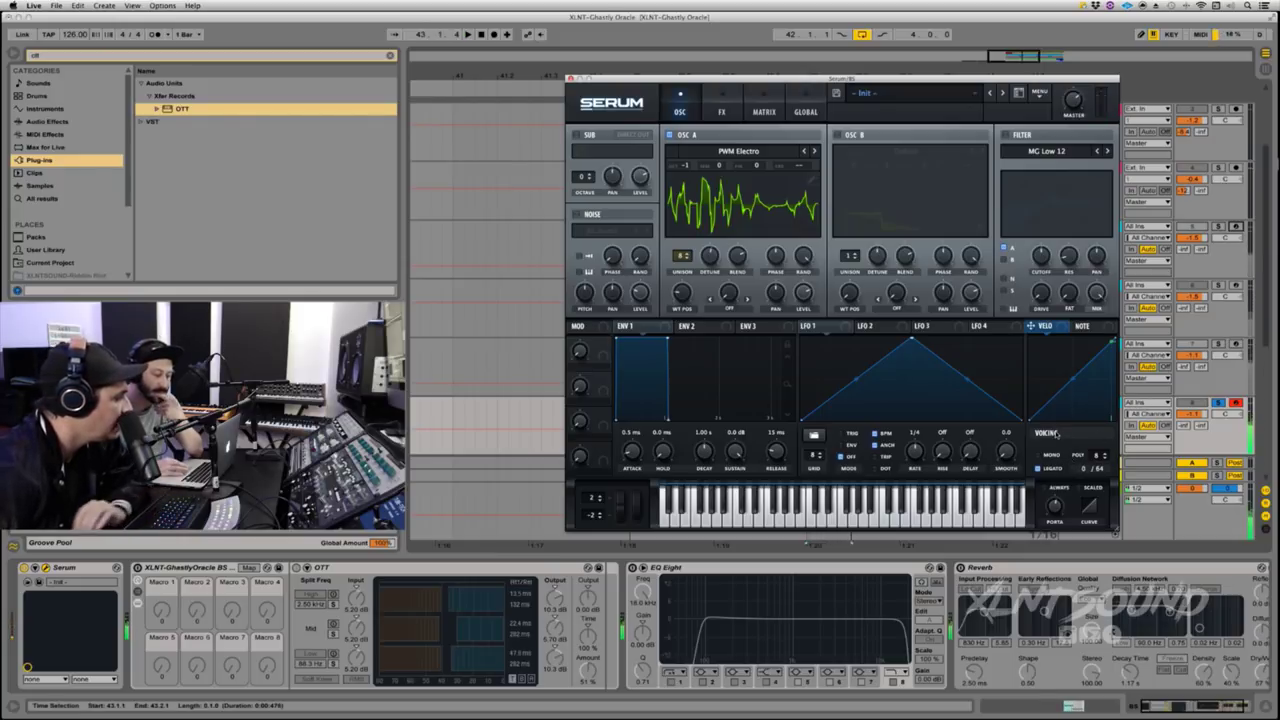
key(space)
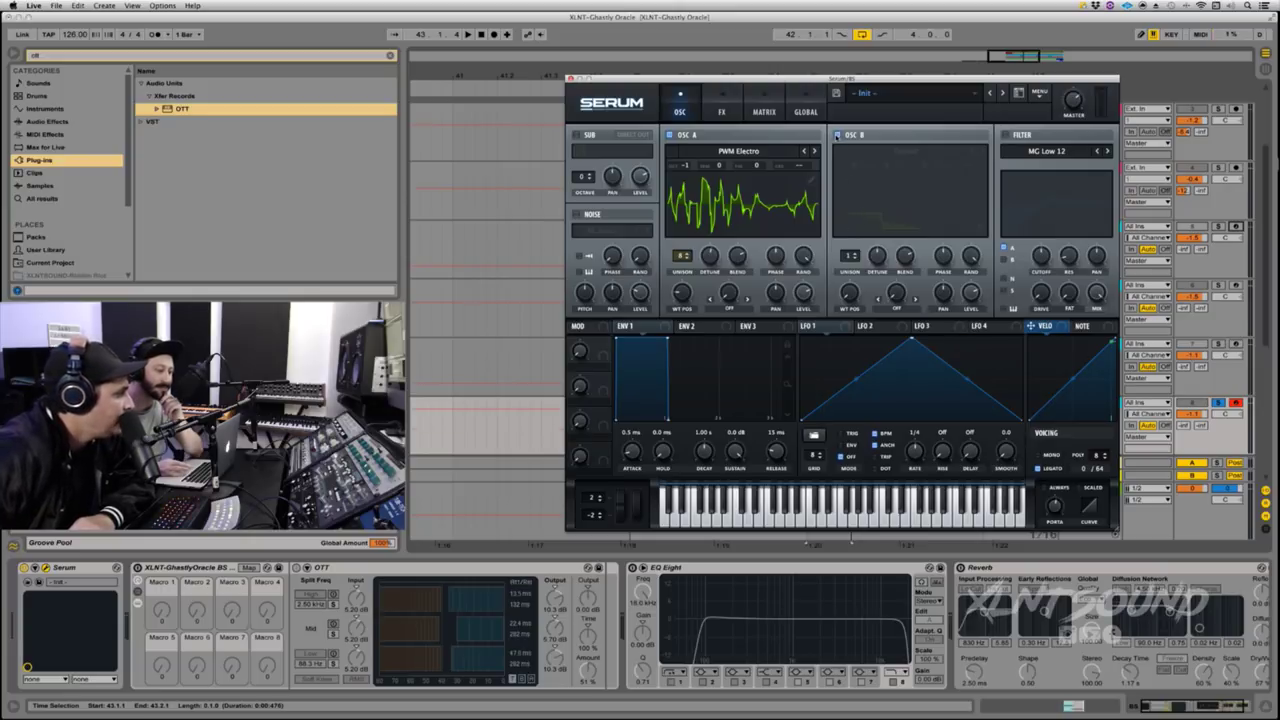
Step: Enable oscillator B and load the Basic Shapes wavetable from the Analog category into it
click(838, 135)
click(851, 160)
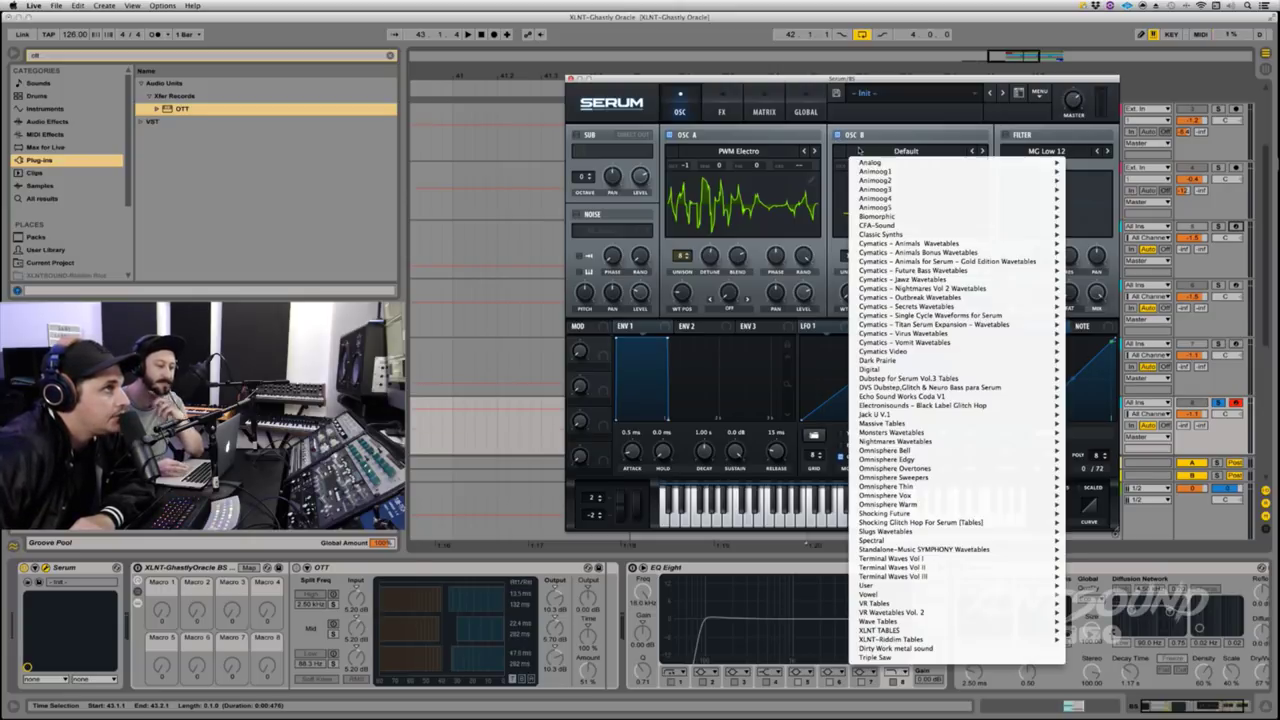
mouse_move(864, 162)
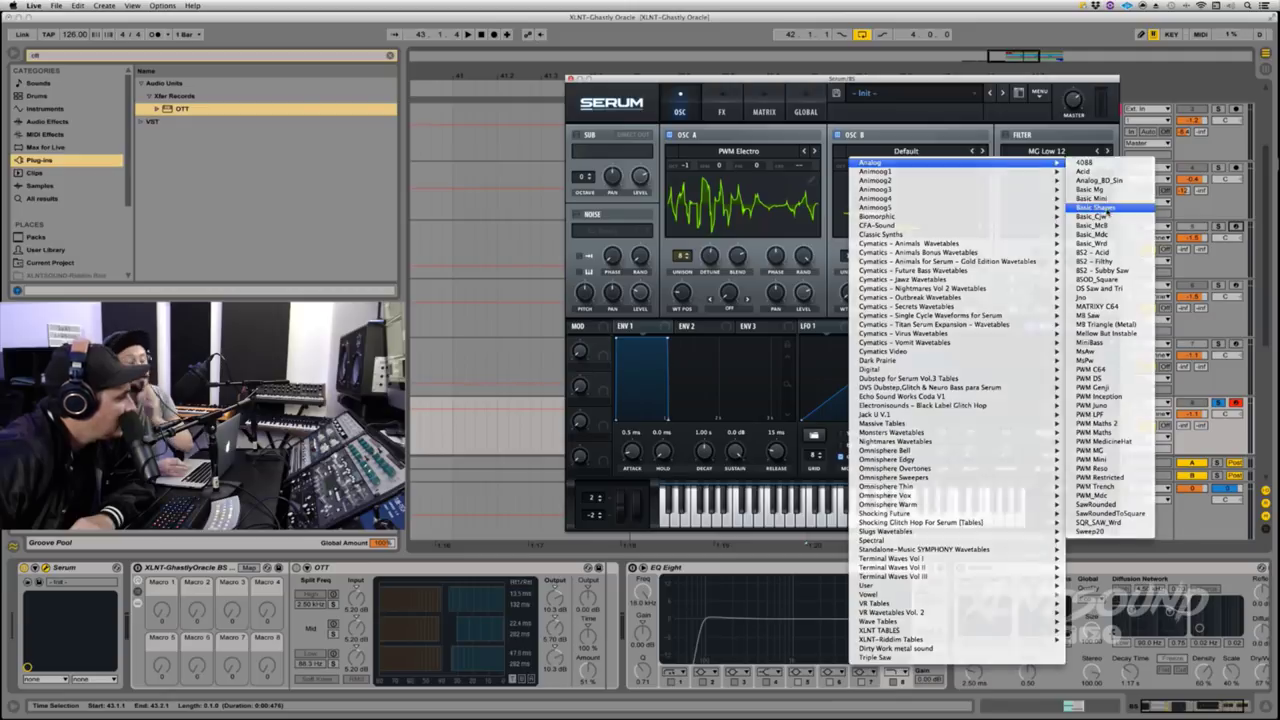
click(1092, 207)
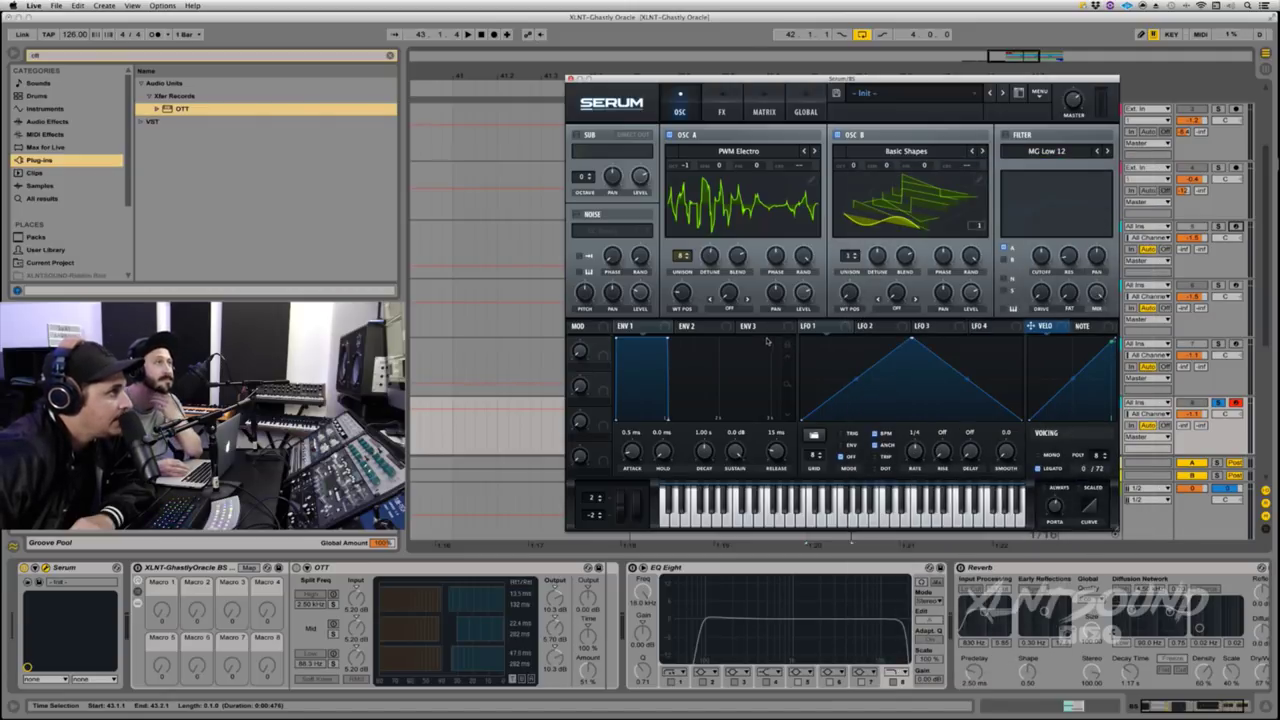
Step: Set oscillator B to 11 unison voices, octave +2 and the Sync (No Window) warp mode
drag(849, 257, 848, 158)
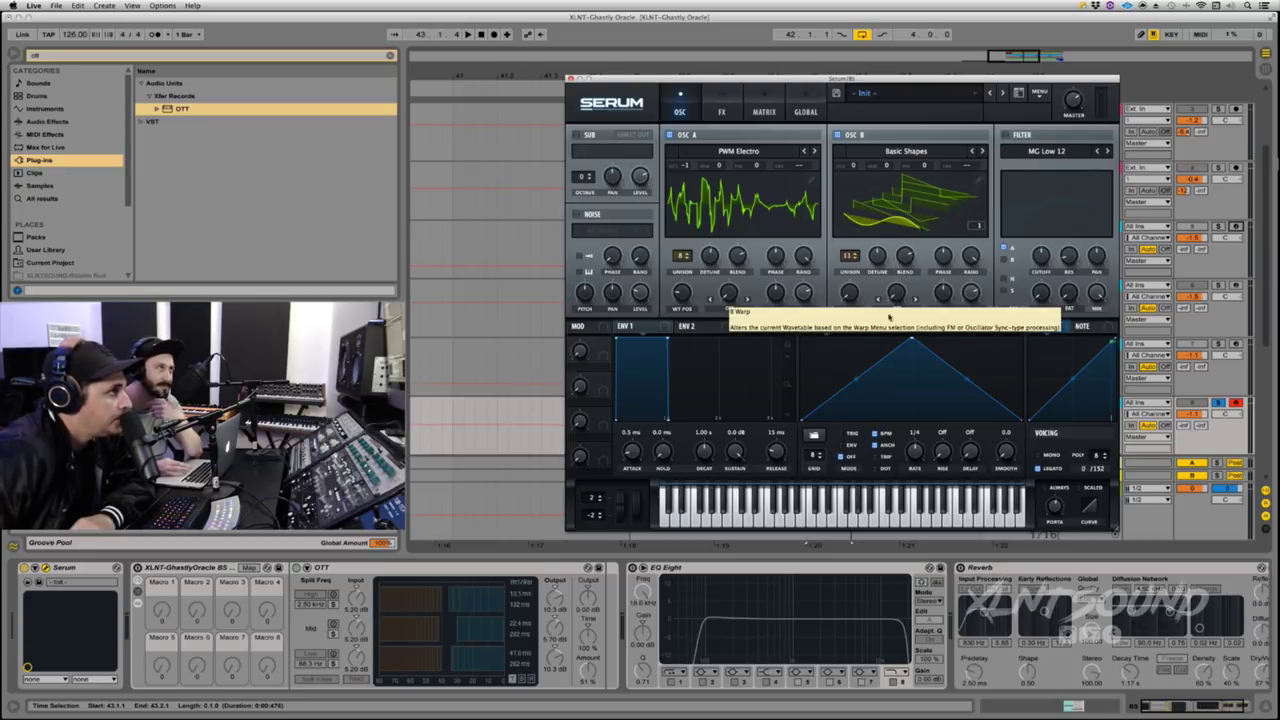
click(896, 306)
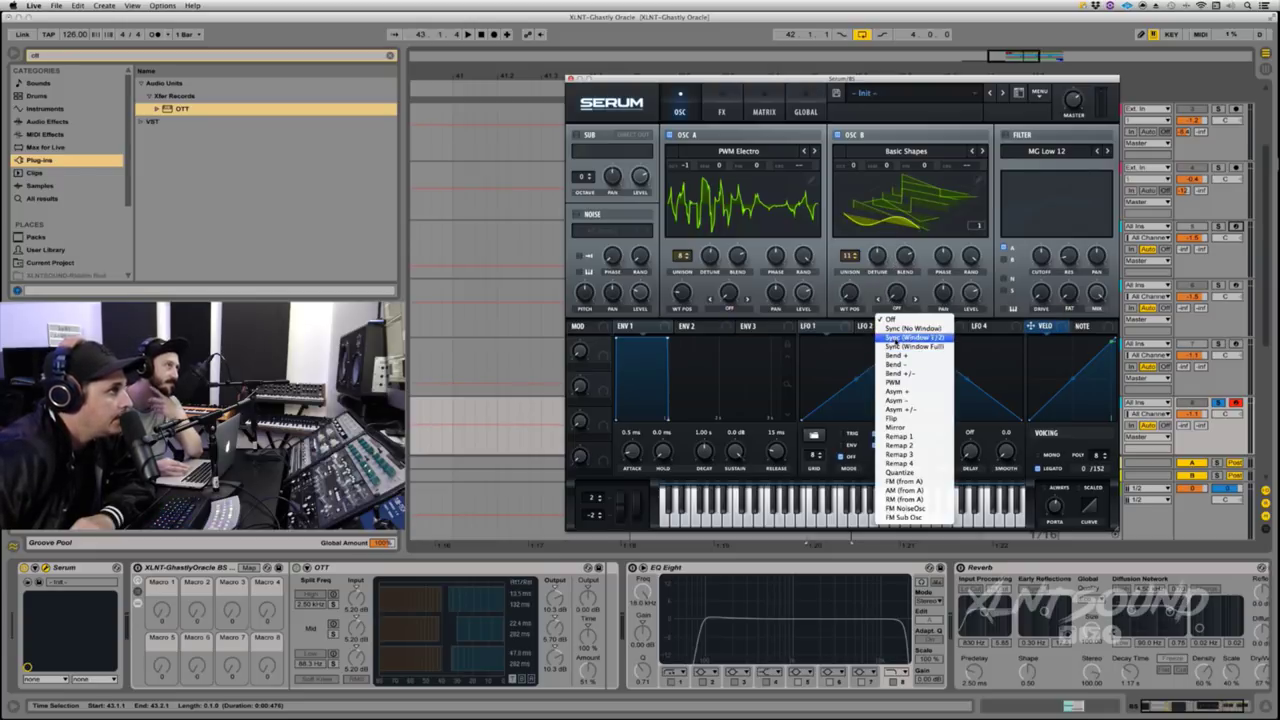
click(910, 328)
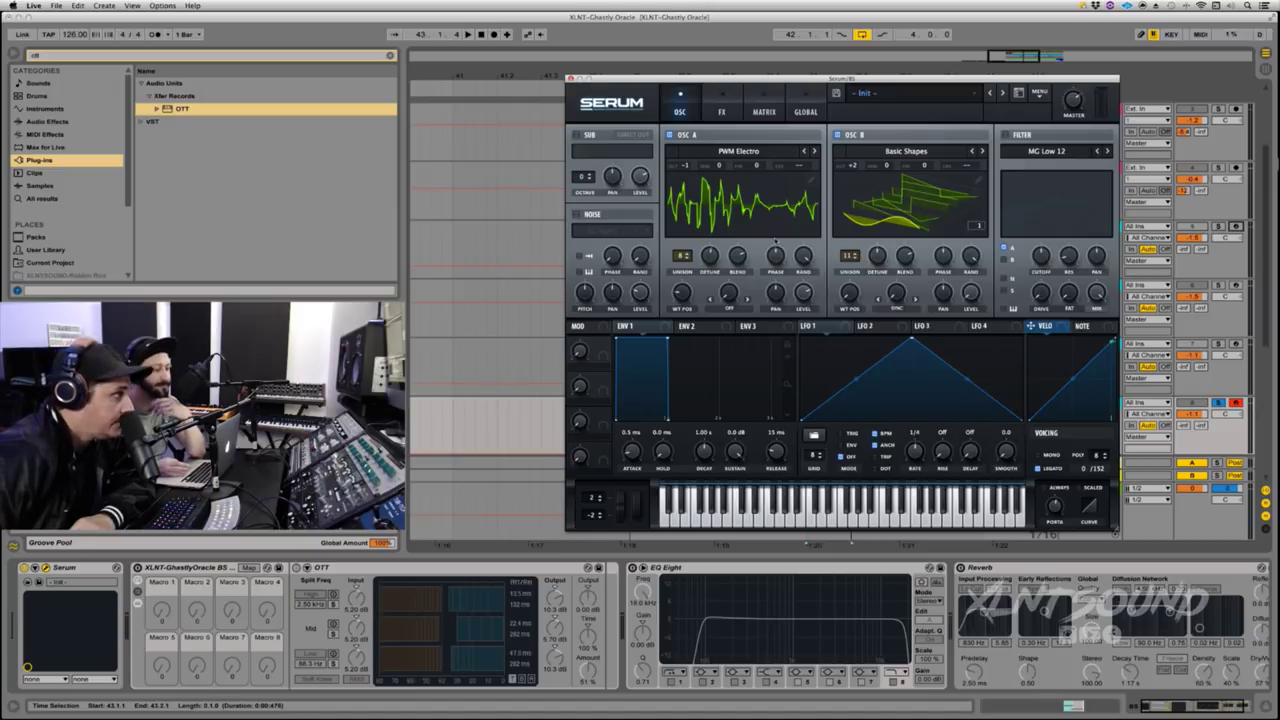
Step: Set oscillator A's warp mode to FM (from B) with an amount of about 18% and audition it
click(730, 308)
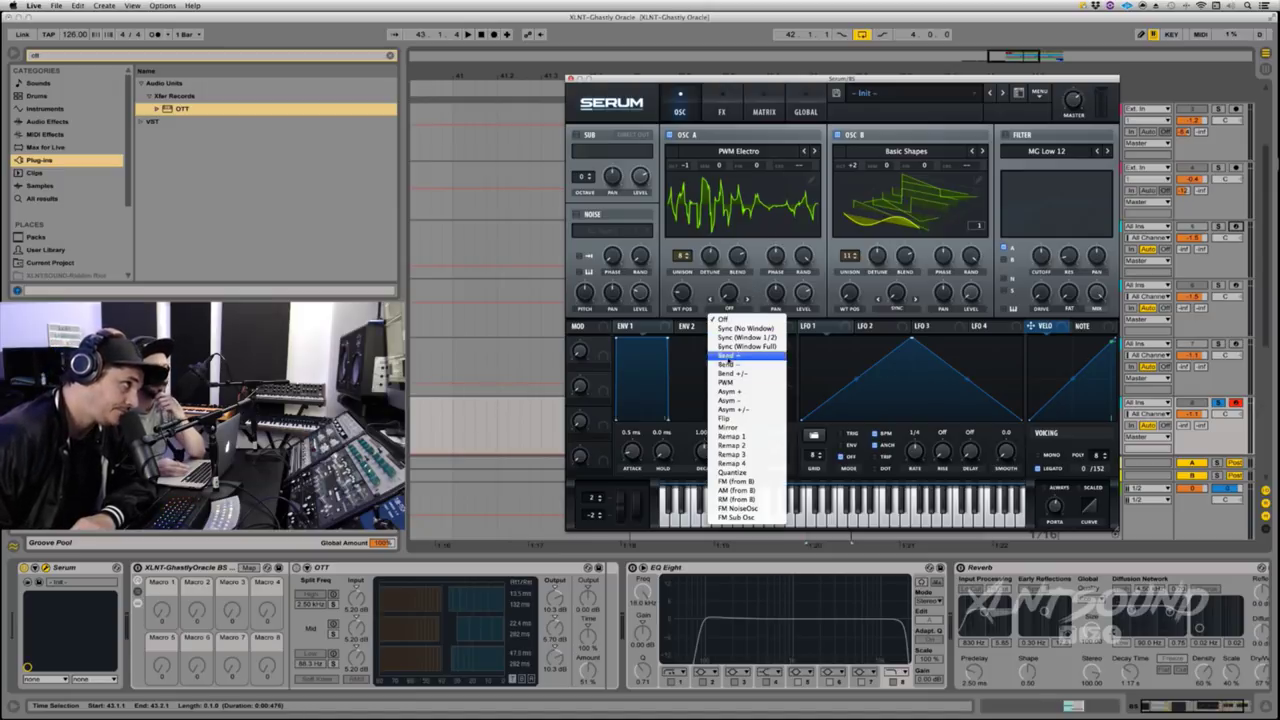
click(736, 481)
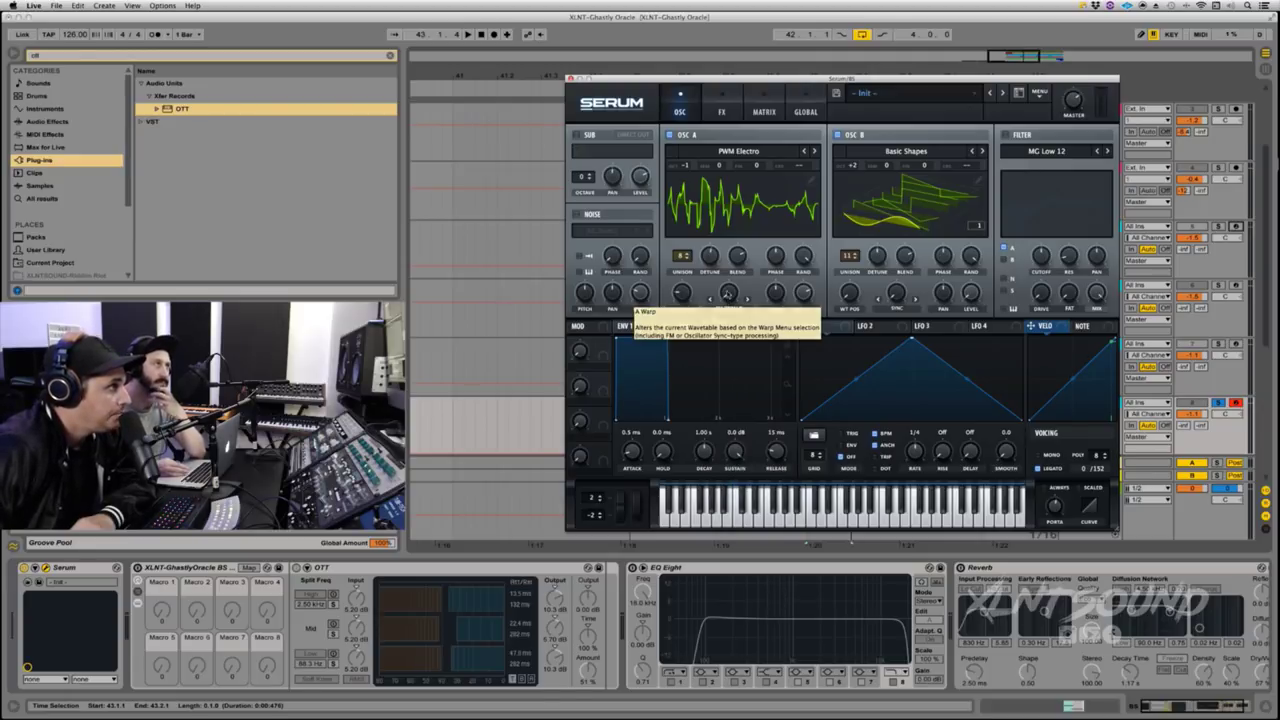
drag(728, 298, 728, 286)
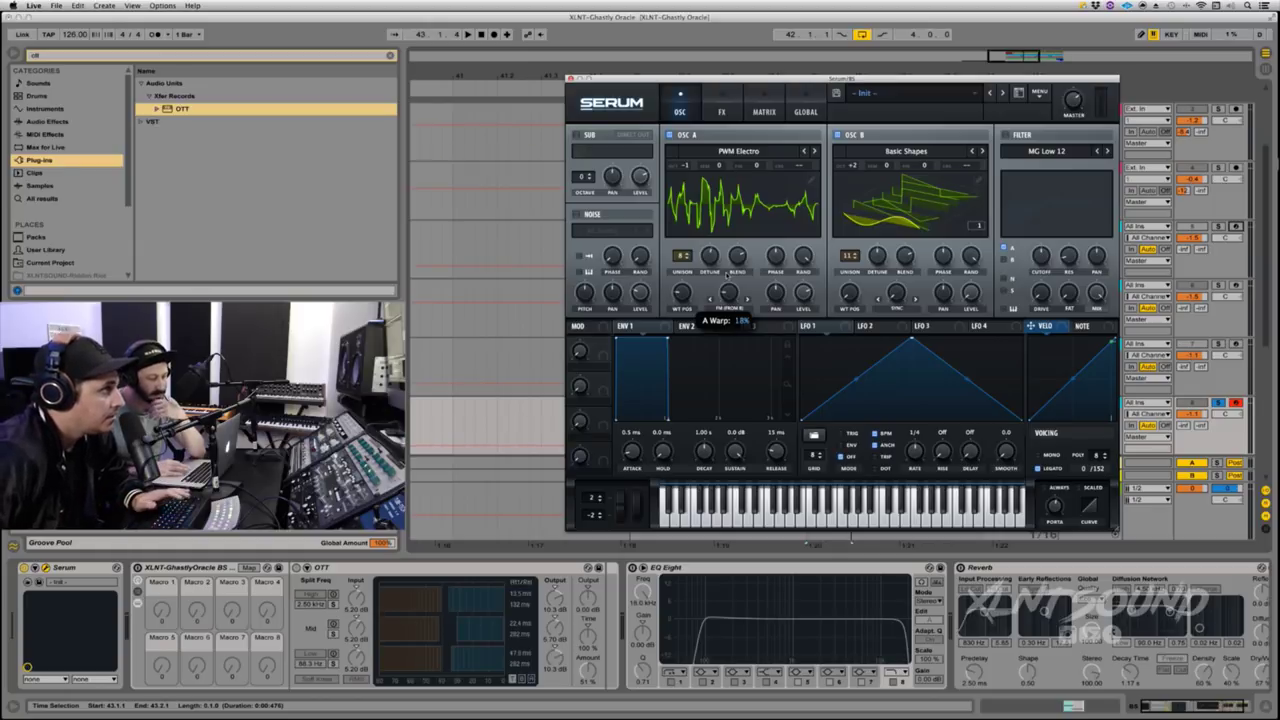
key(space)
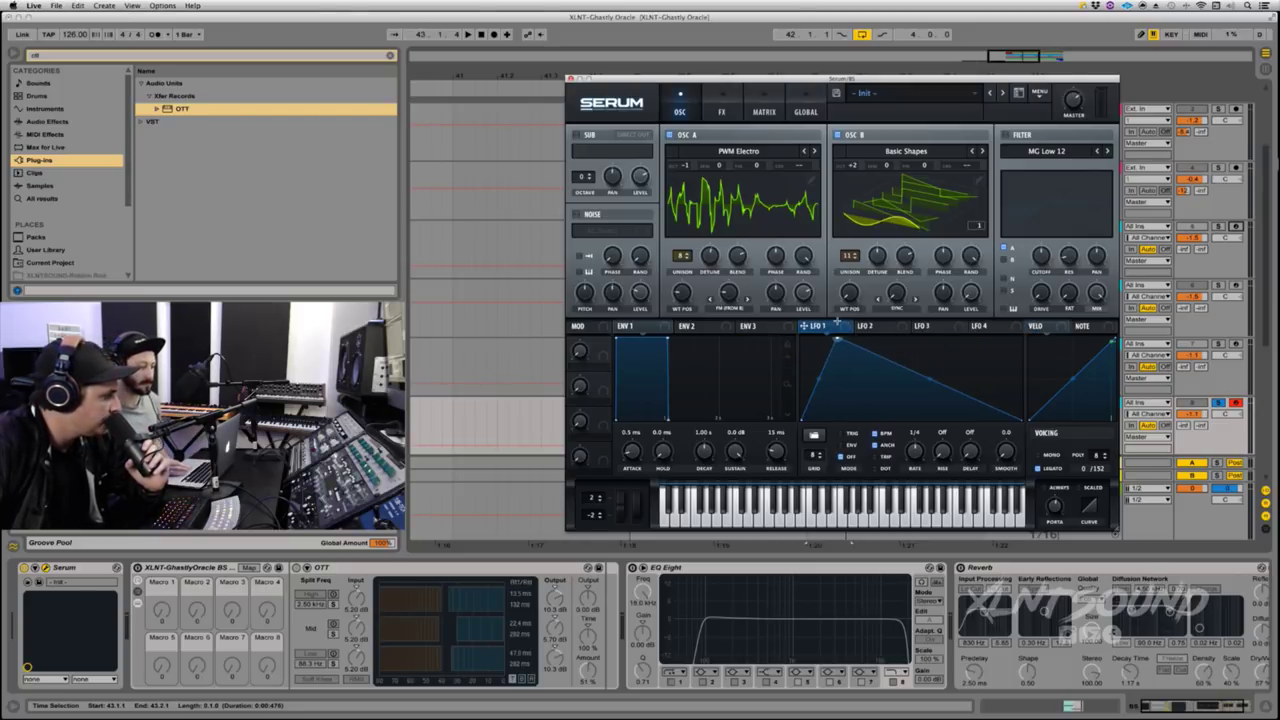
Step: Reshape LFO 1 to have an early peak, a low flat section past the middle and a rising end
double_click(895, 368)
drag(894, 366, 906, 412)
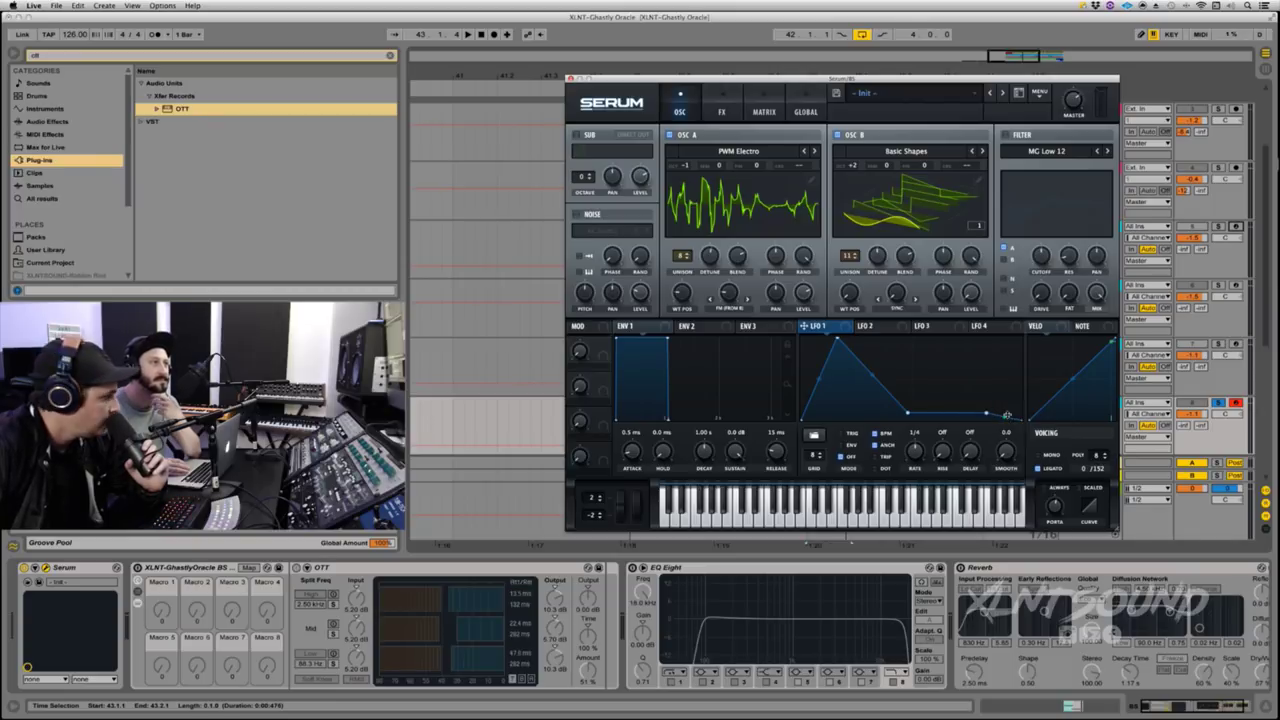
double_click(1008, 415)
drag(1008, 415, 1029, 389)
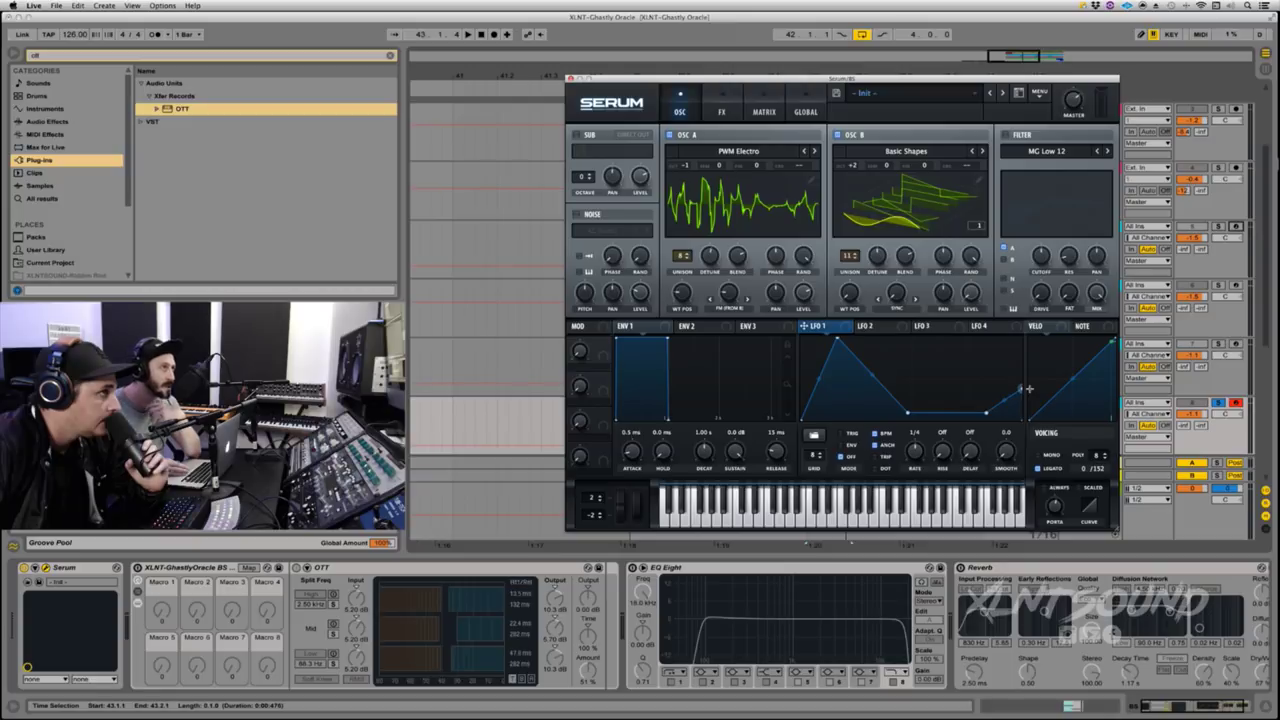
drag(909, 413, 920, 414)
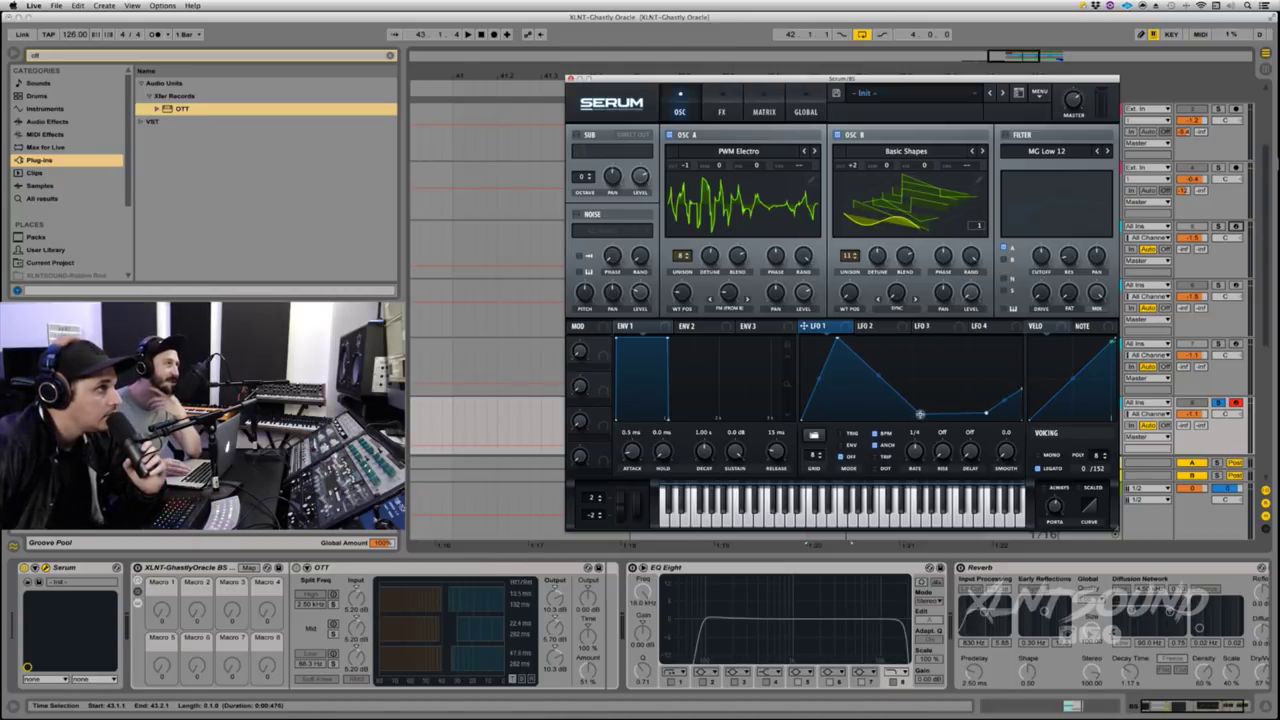
Step: Fine-tune the low points of LFO 1's shape, set it to Trig mode and change its rate to 1/2
drag(920, 414, 924, 413)
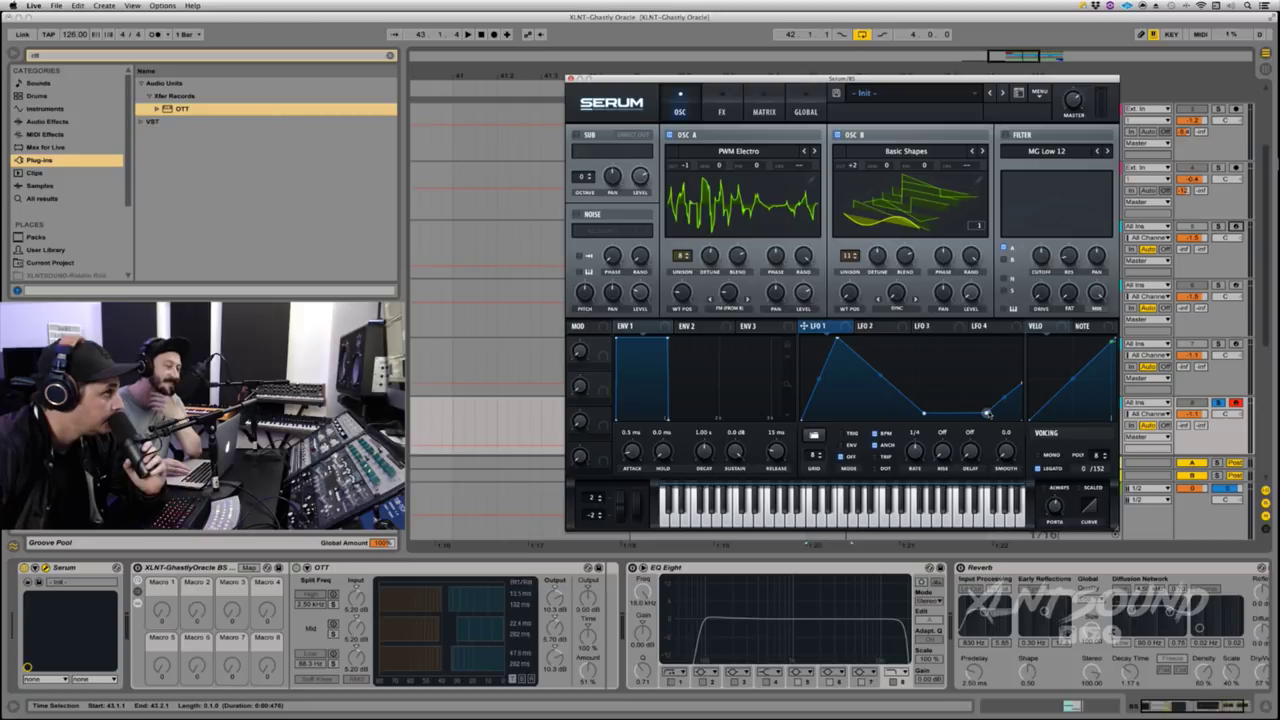
drag(987, 413, 995, 412)
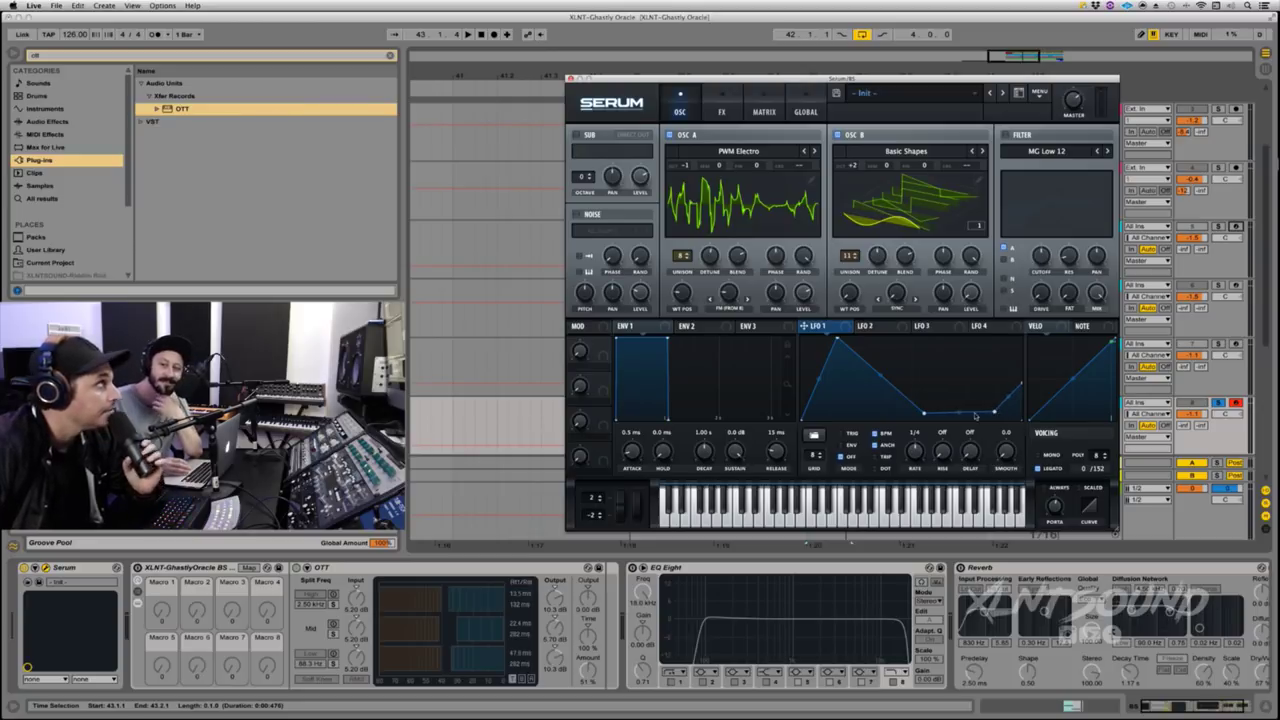
click(873, 434)
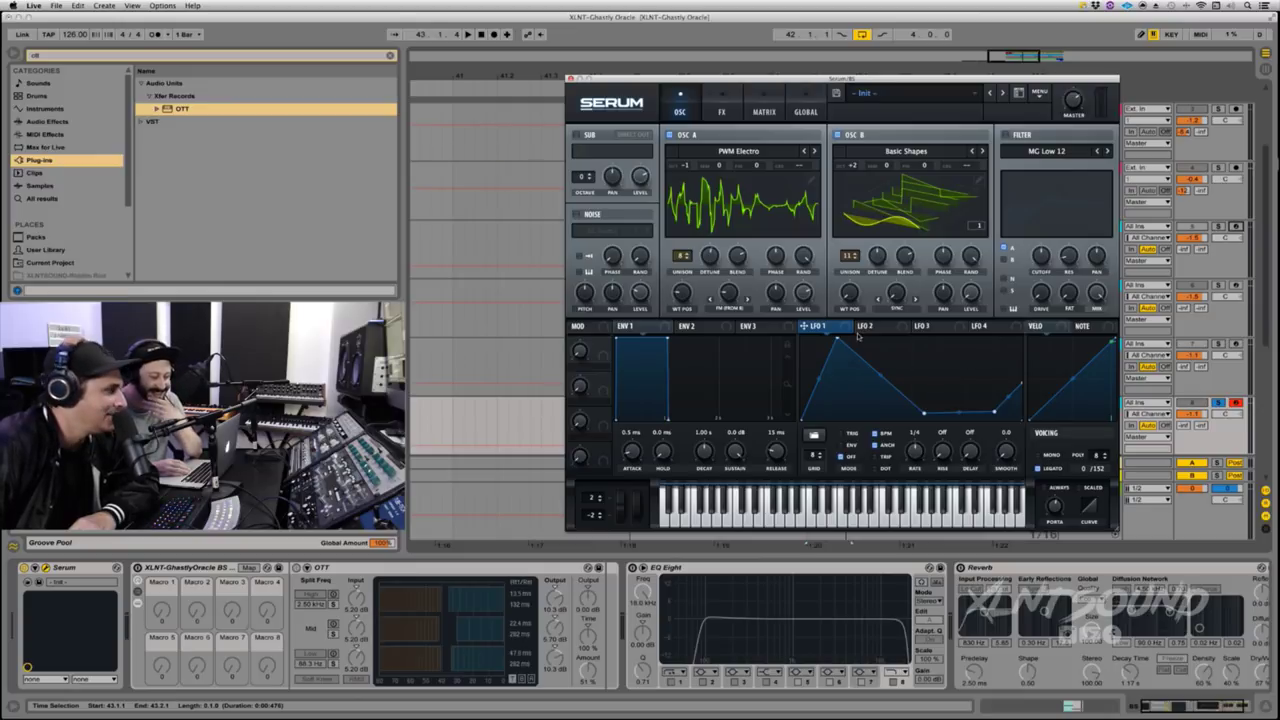
click(840, 434)
drag(915, 459, 912, 468)
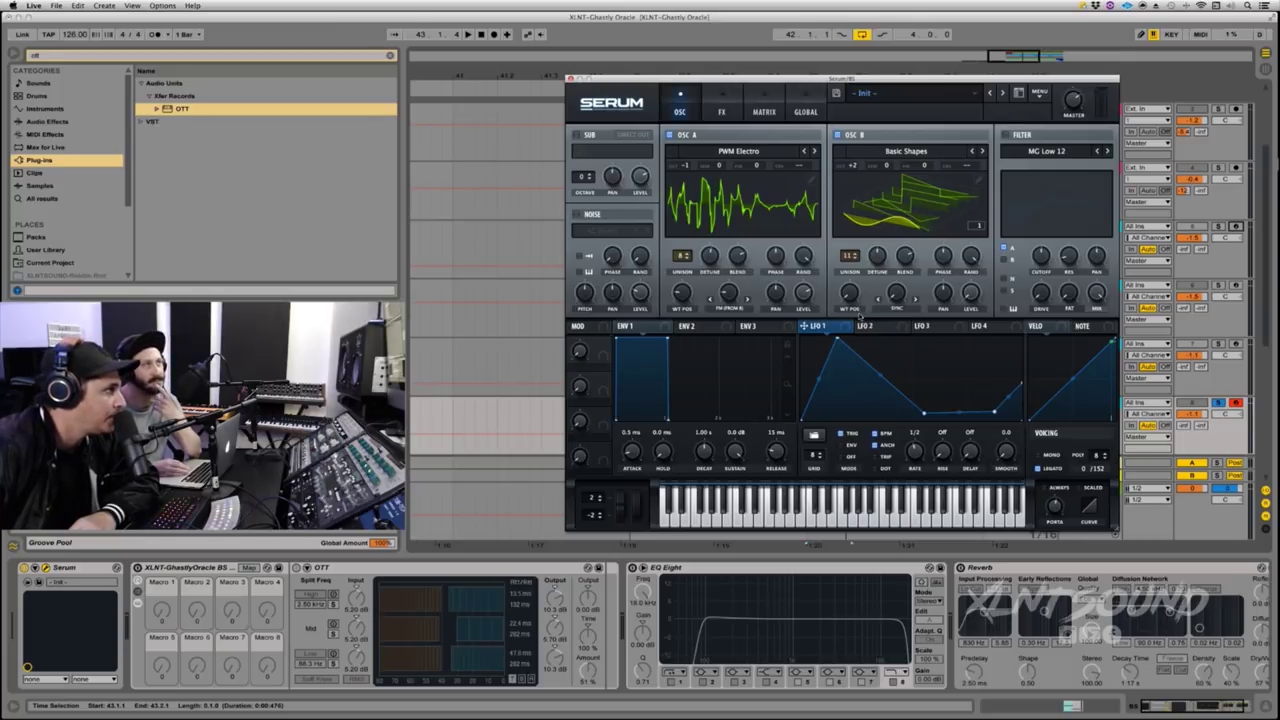
Step: Modulate oscillator A's wavetable position with LFO 1 at an amount of about -10 and audition it
drag(845, 329, 668, 331)
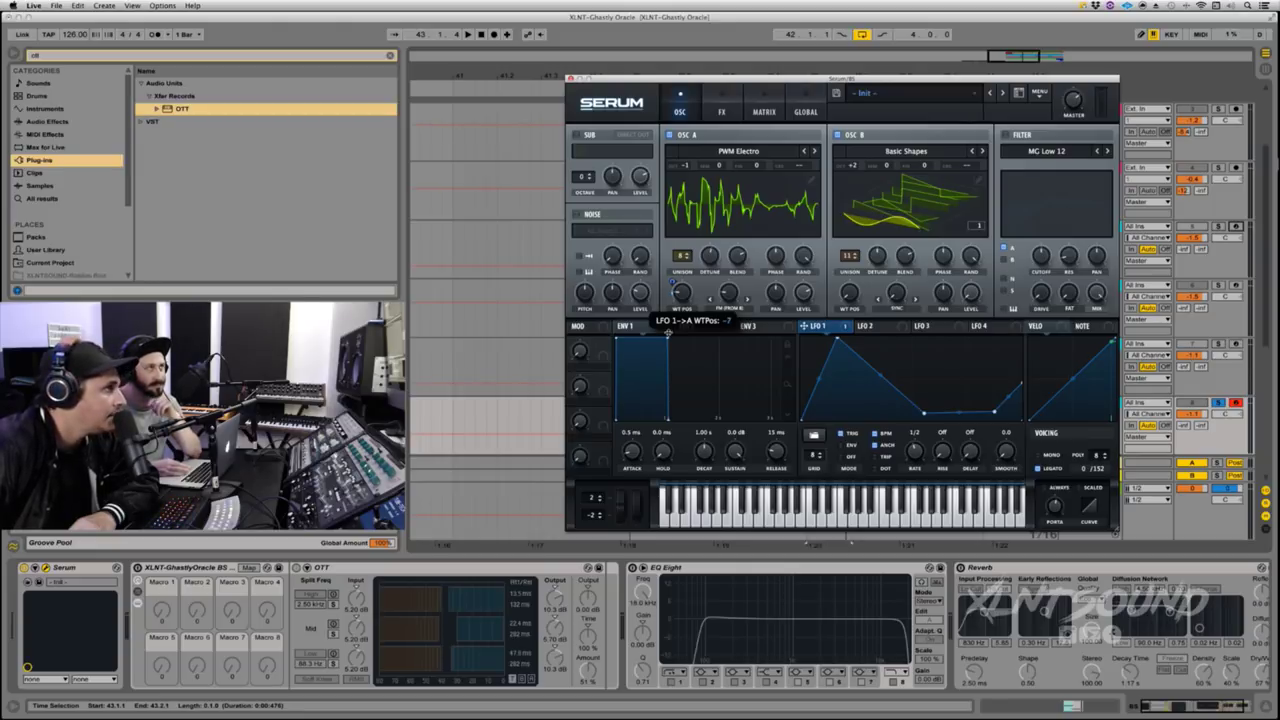
drag(668, 332, 668, 335)
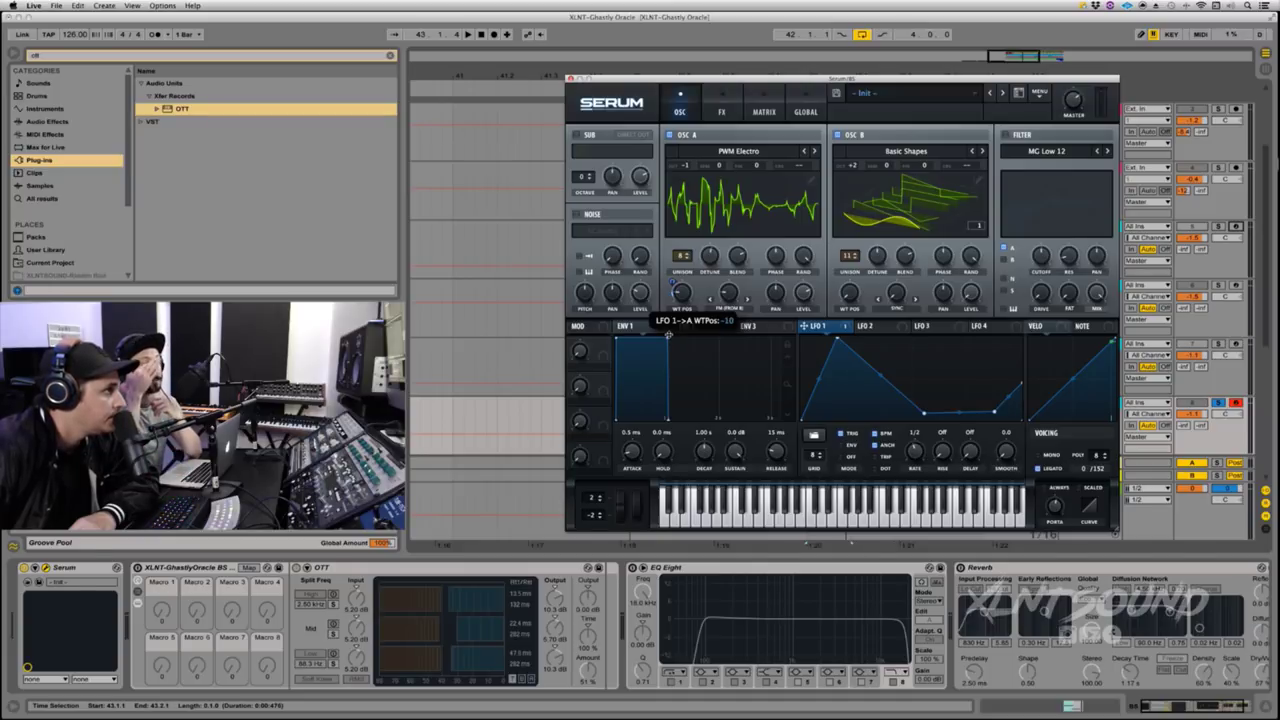
drag(669, 336, 669, 336)
key(space)
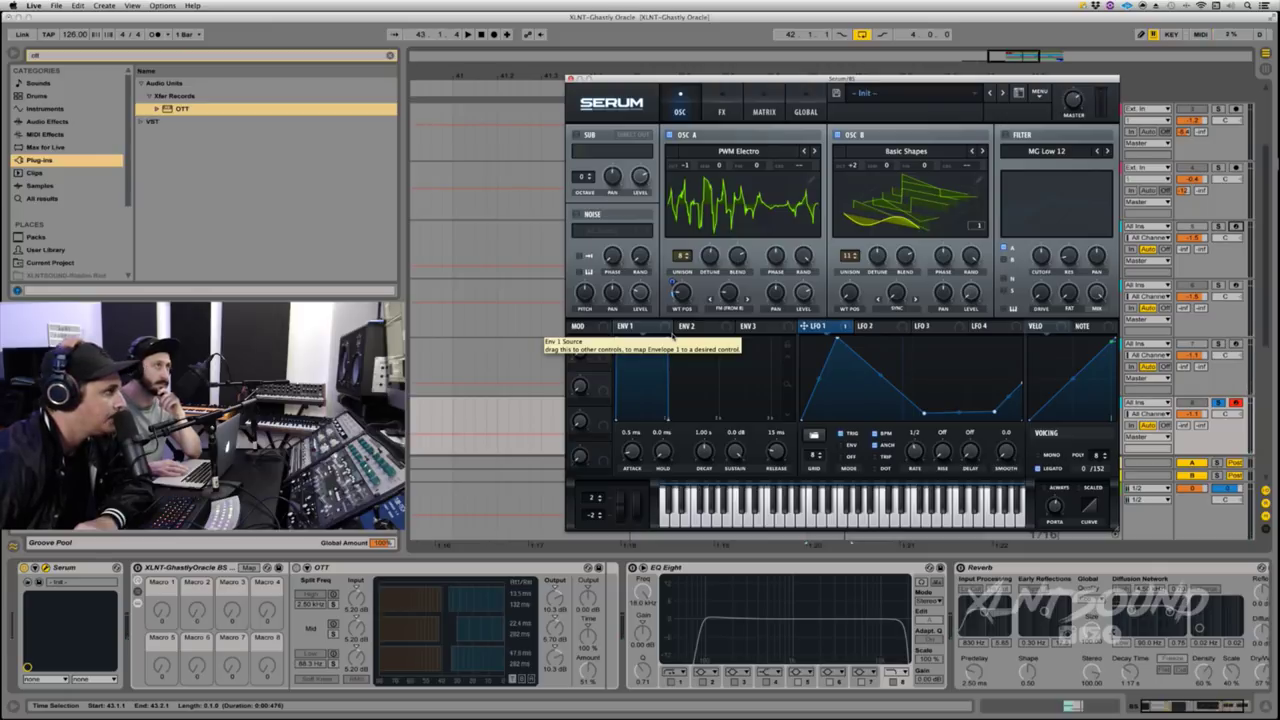
Step: Shape LFO 2 into a rounded hump with an early peak and a curved fall to zero before the end, in Env mode
click(872, 326)
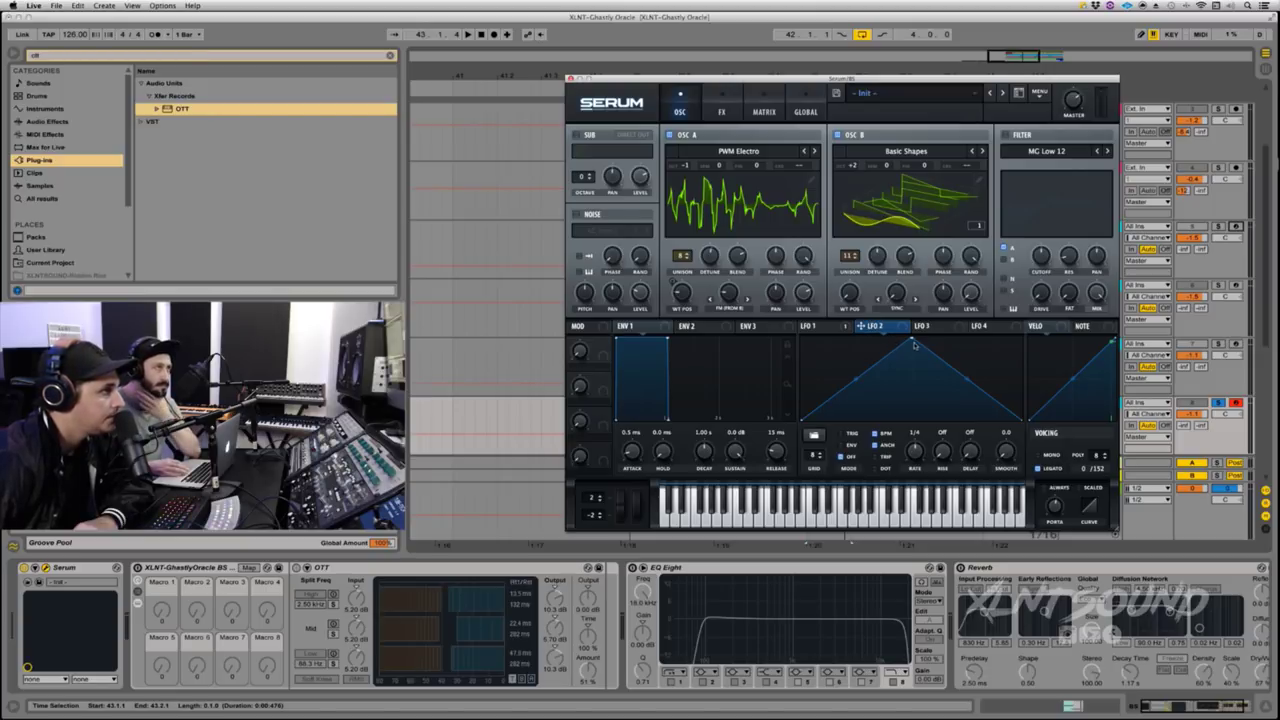
drag(913, 342, 862, 338)
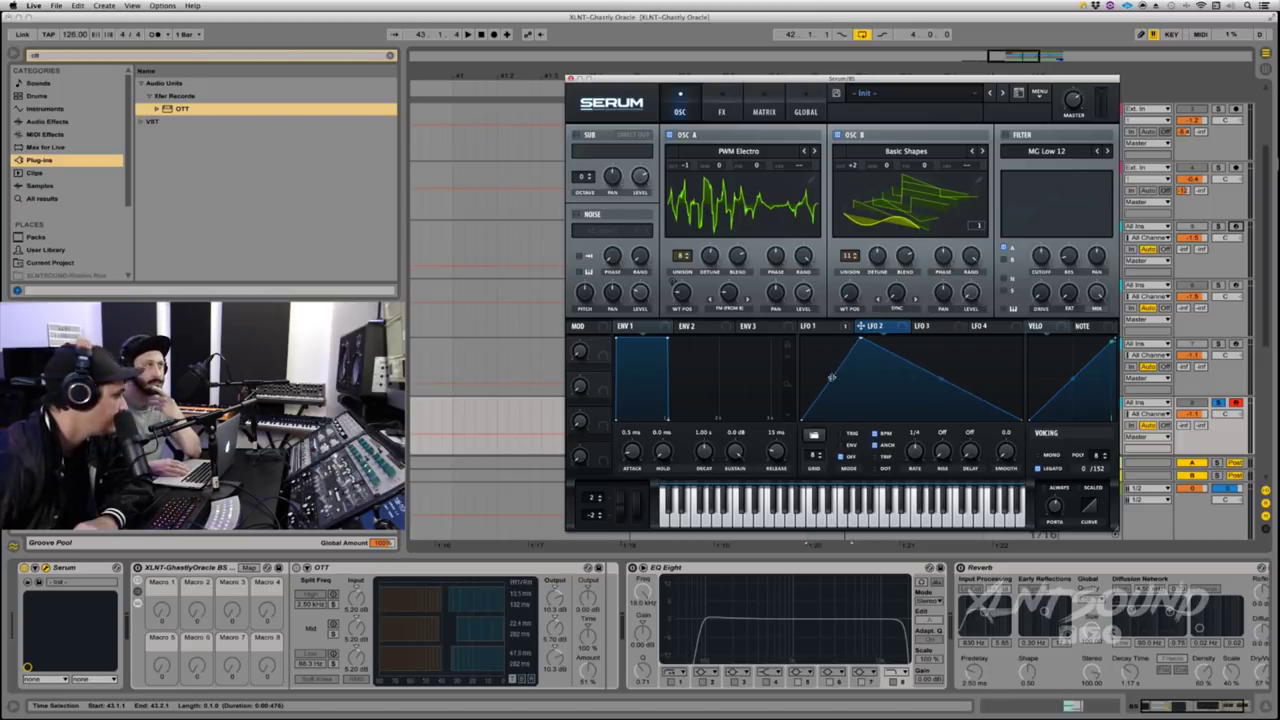
drag(830, 378, 827, 369)
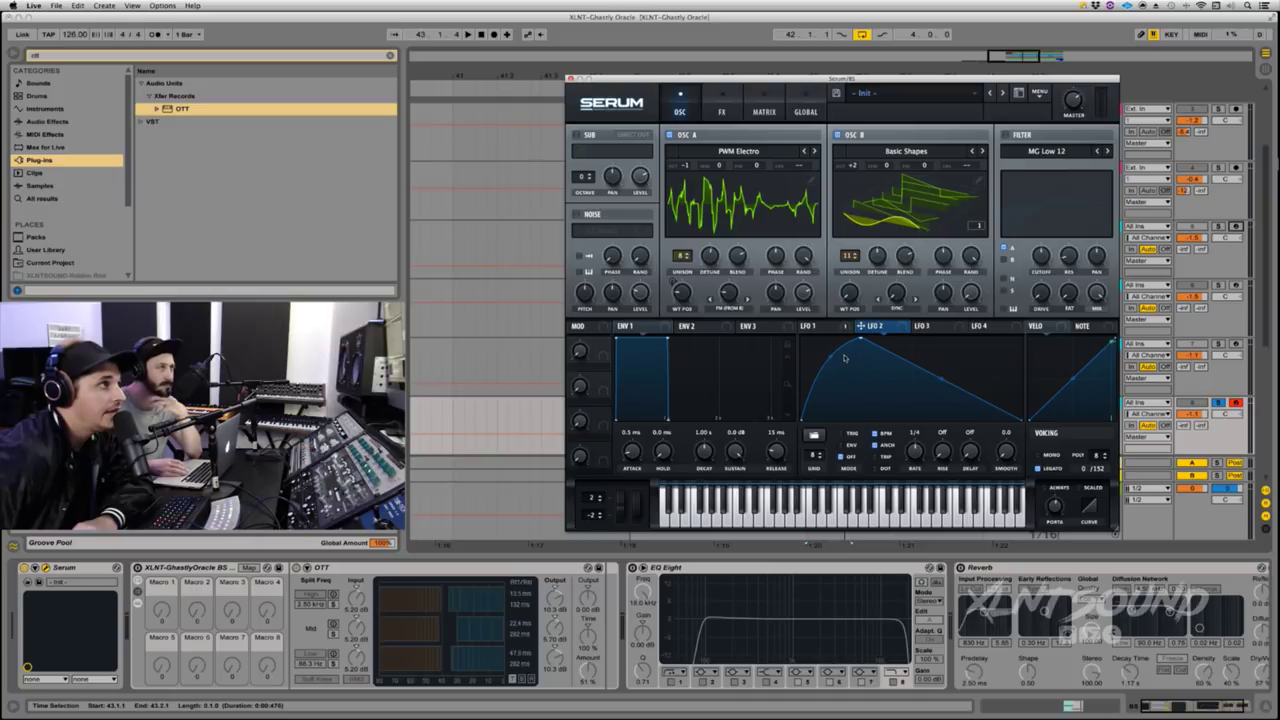
drag(856, 342, 866, 340)
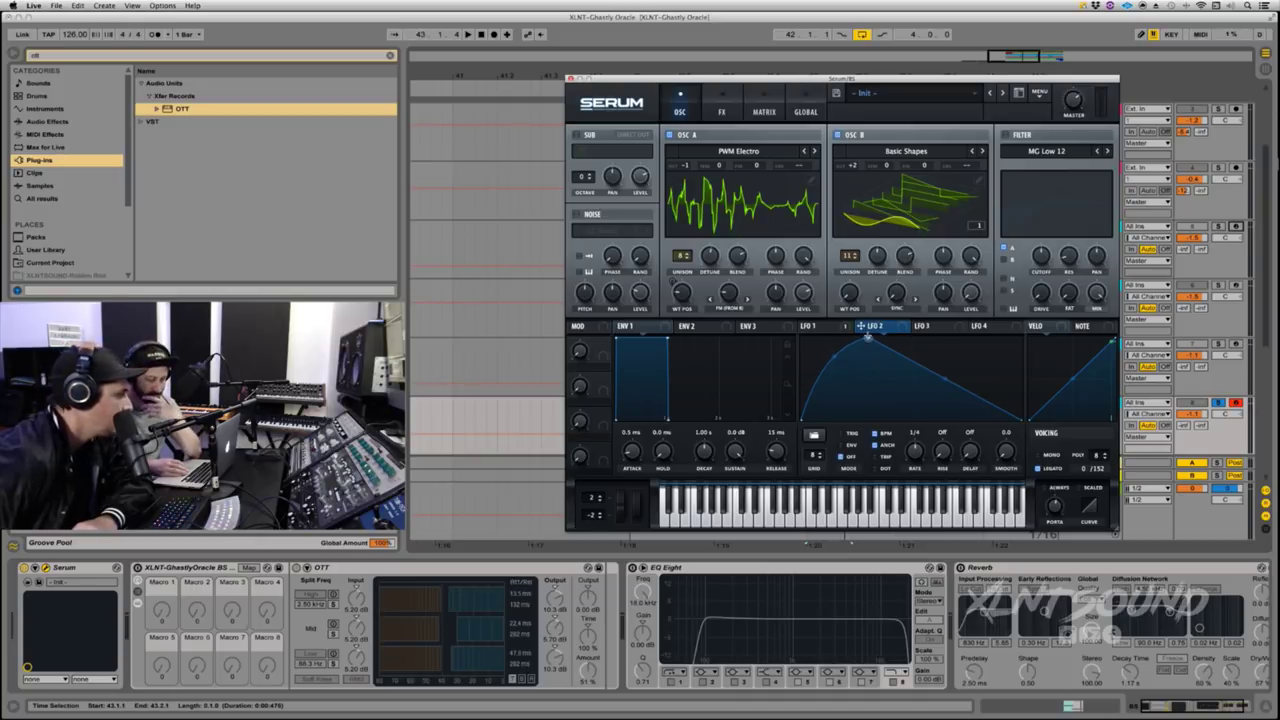
double_click(986, 402)
drag(986, 402, 974, 422)
drag(921, 384, 923, 376)
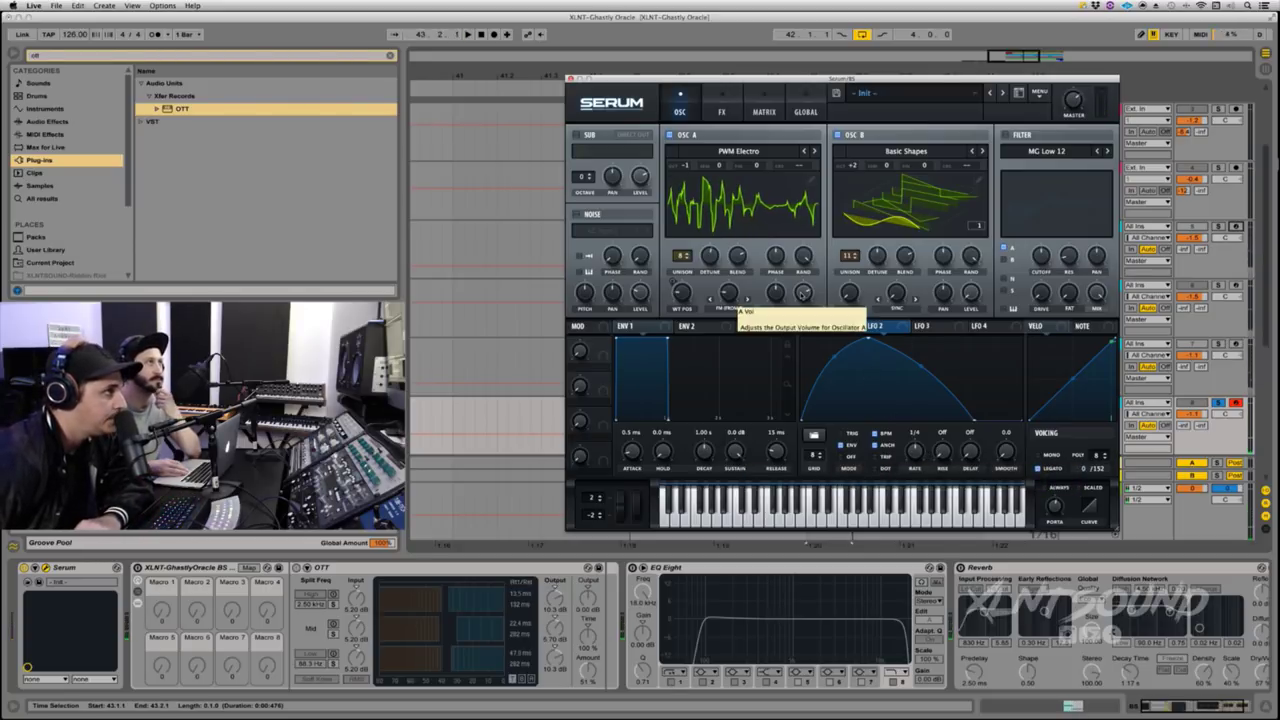
Step: Assign LFO 2 to oscillator A's level and FM warp amount, reduce the warp modulation depth and audition the bass
click(803, 292)
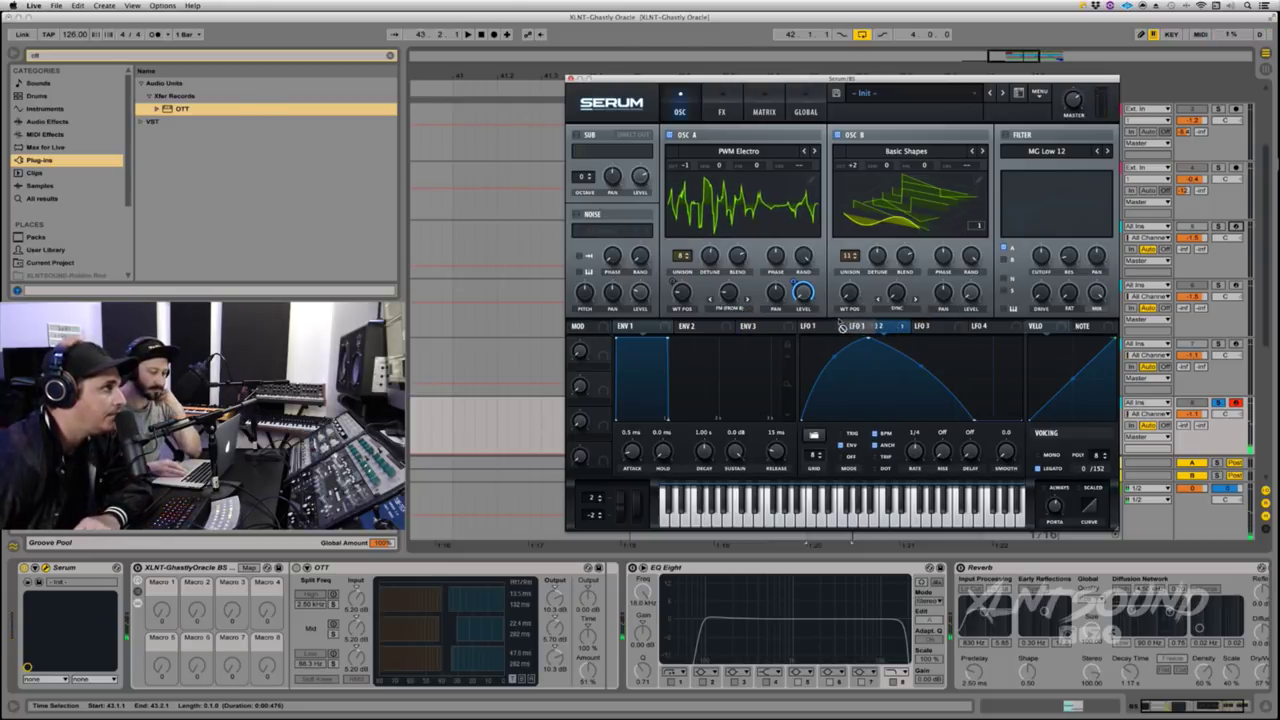
drag(828, 323, 724, 290)
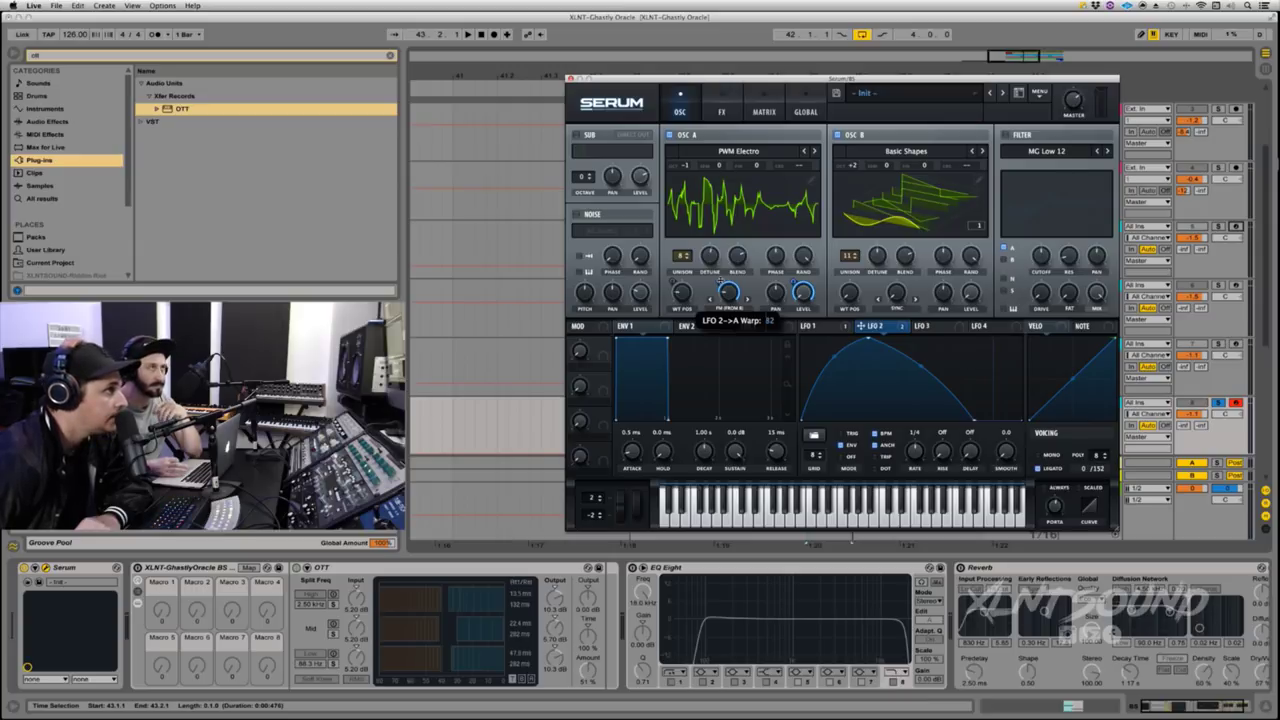
drag(720, 281, 714, 313)
key(space)
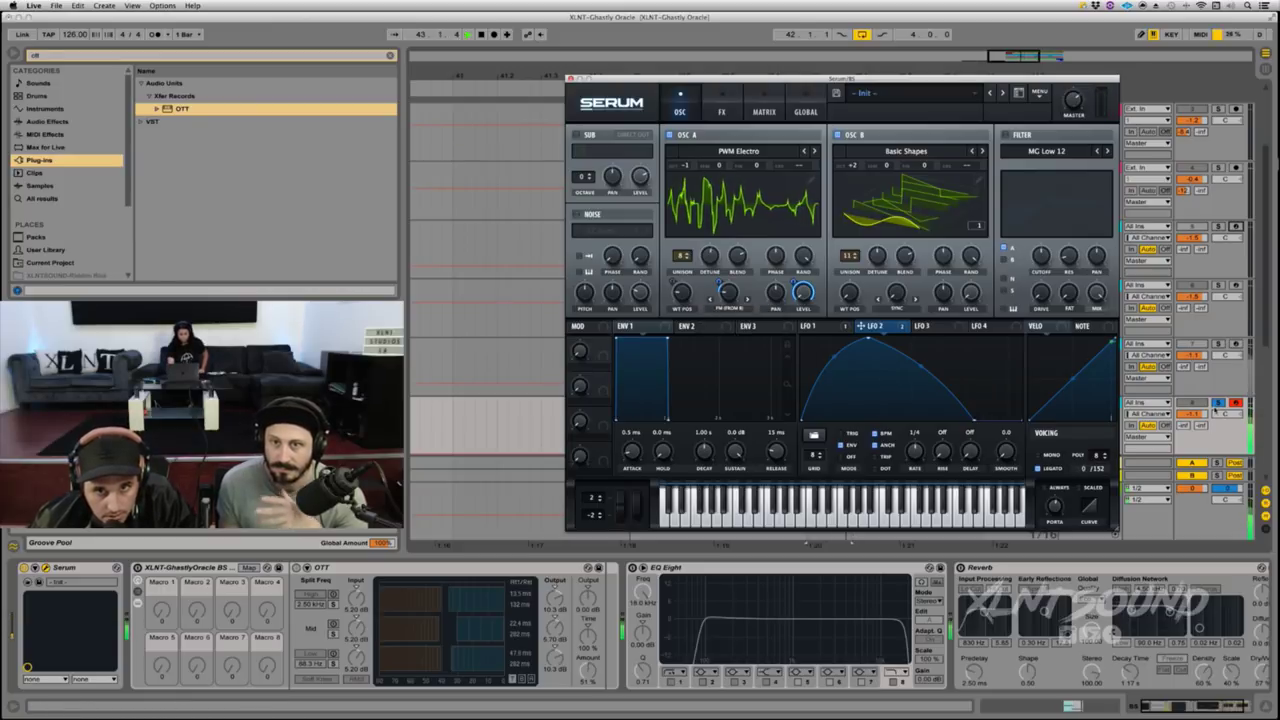
key(space)
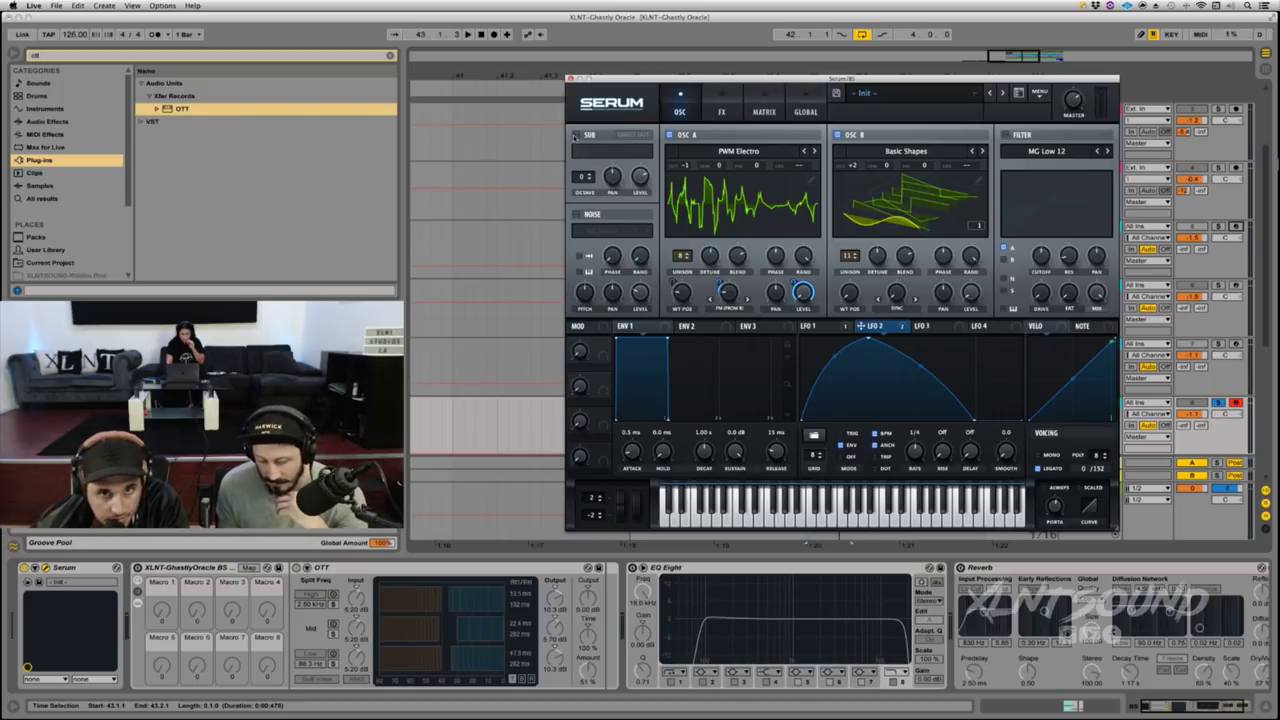
Step: Enable the sub oscillator with LFO 2 on its level, and route it with oscillator A through an enabled HP 12 filter
click(575, 135)
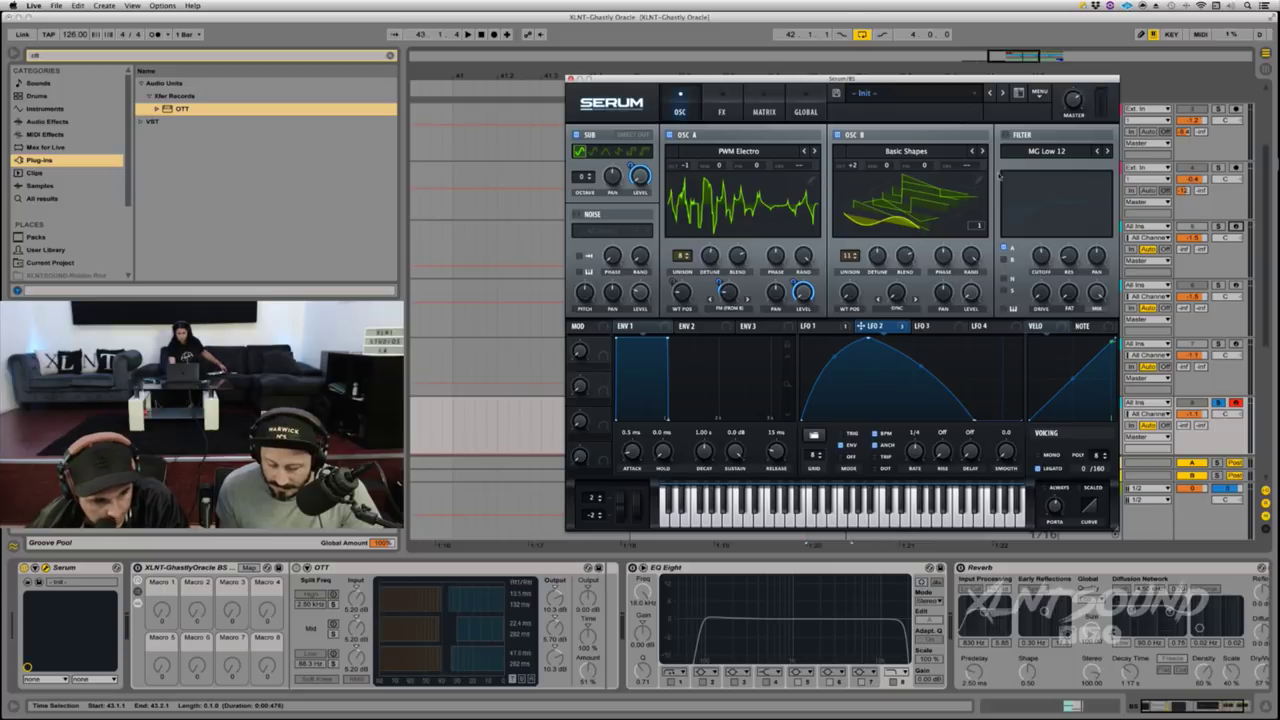
click(1004, 135)
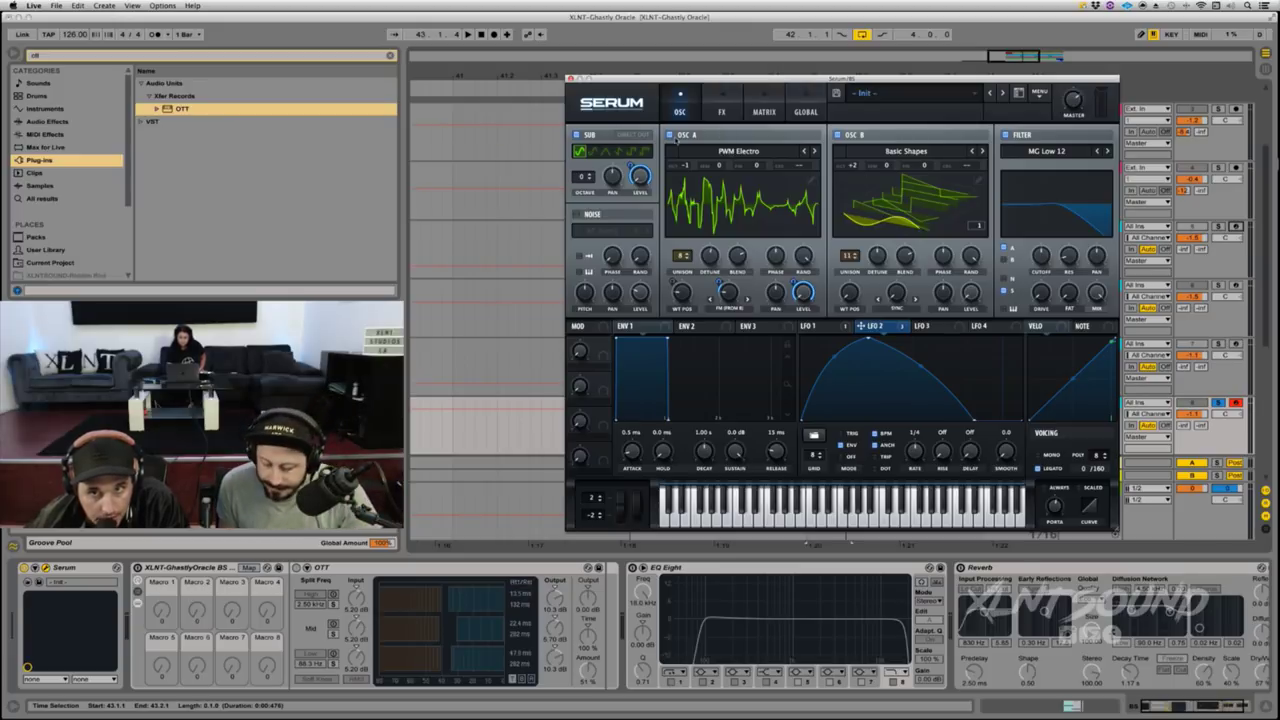
click(1033, 156)
mouse_move(1037, 171)
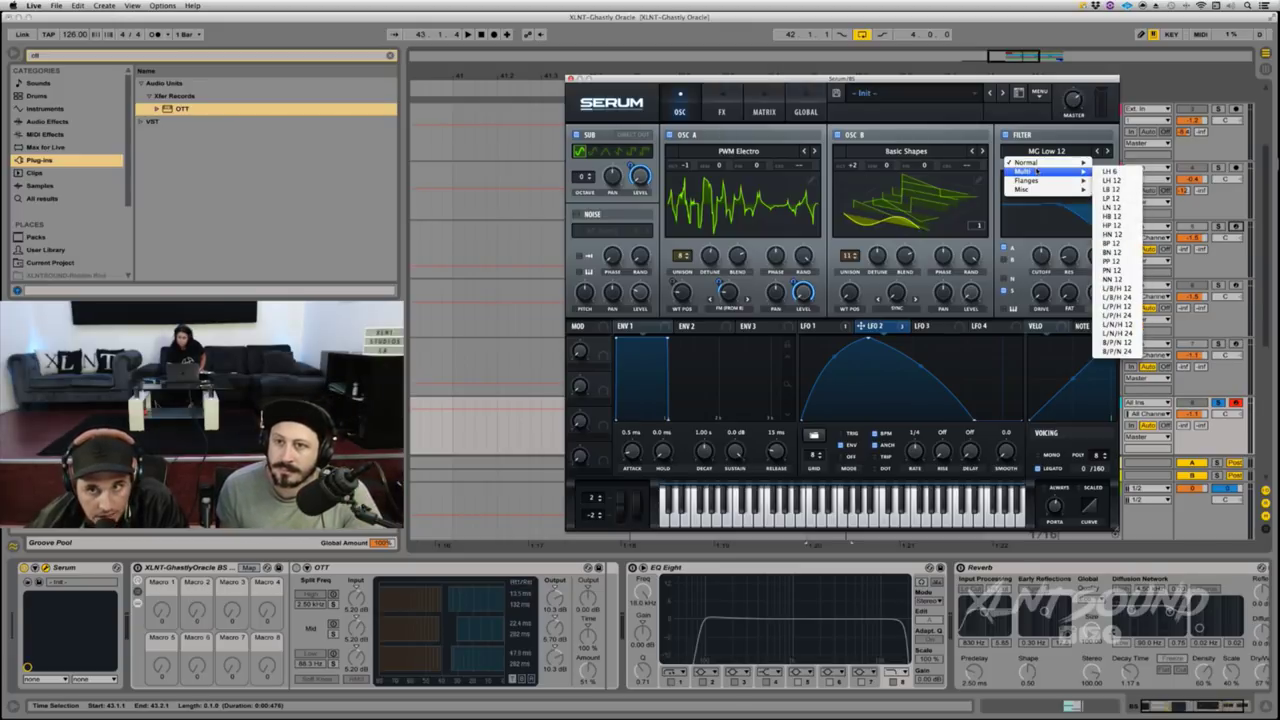
click(1112, 226)
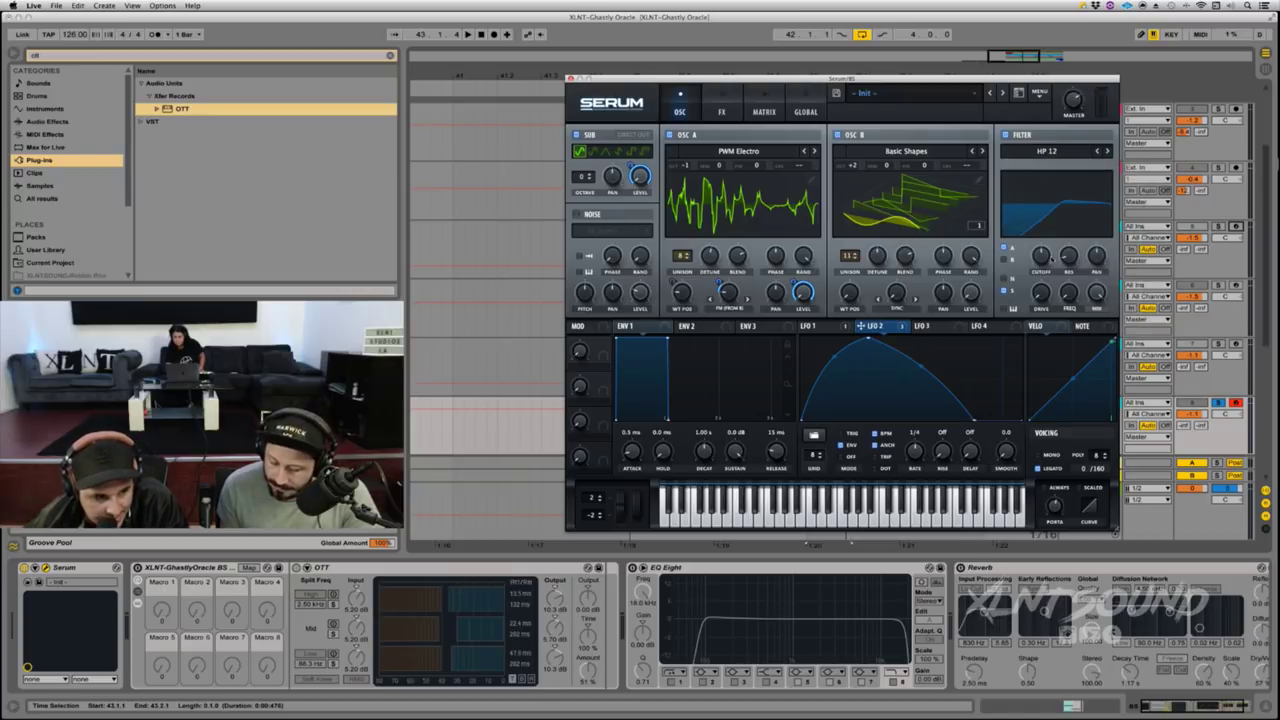
Step: Lower the filter cutoff, modulate it with LFO 2 at an amount of 43 and audition the result
drag(1041, 257, 1041, 281)
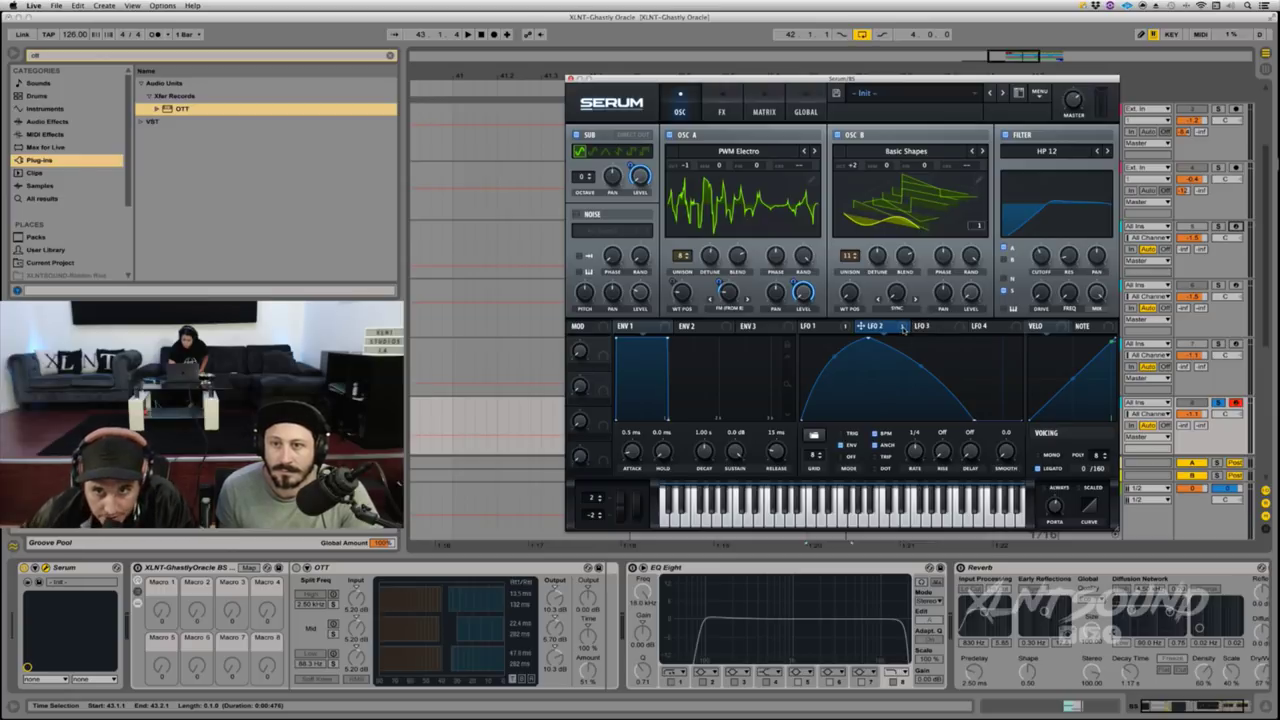
drag(903, 329, 1041, 256)
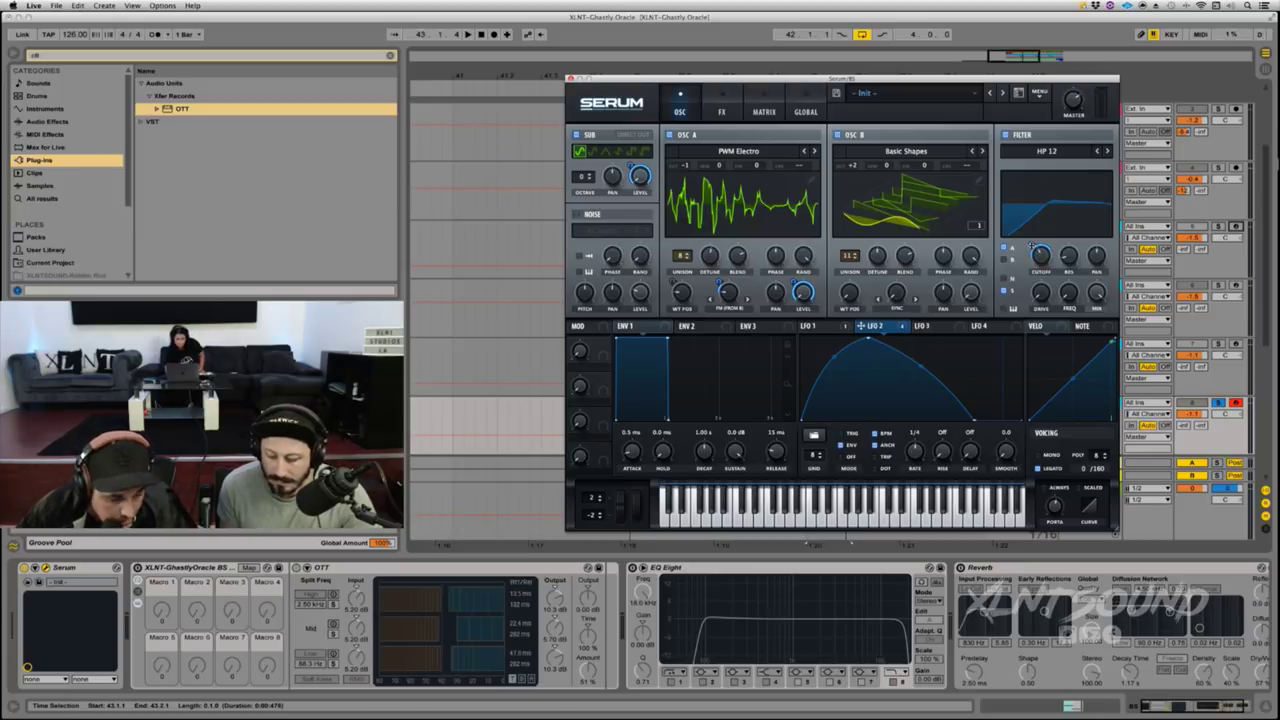
drag(1032, 246, 1031, 251)
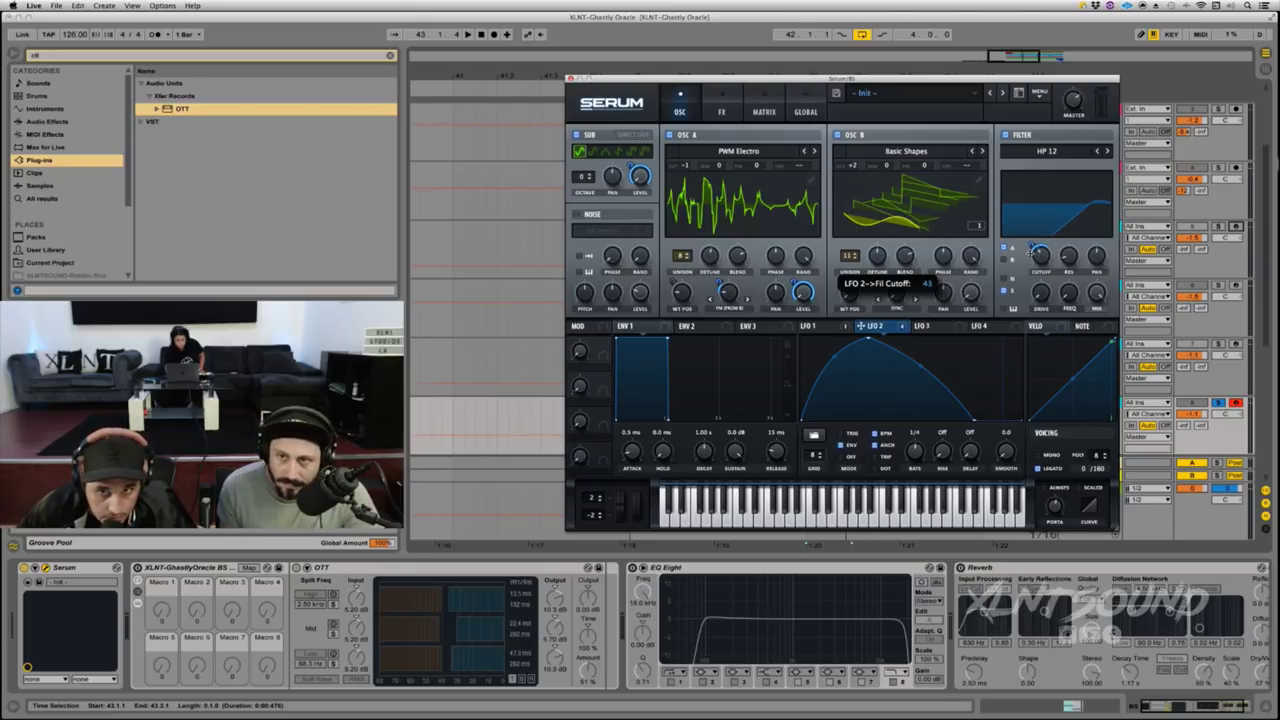
key(space)
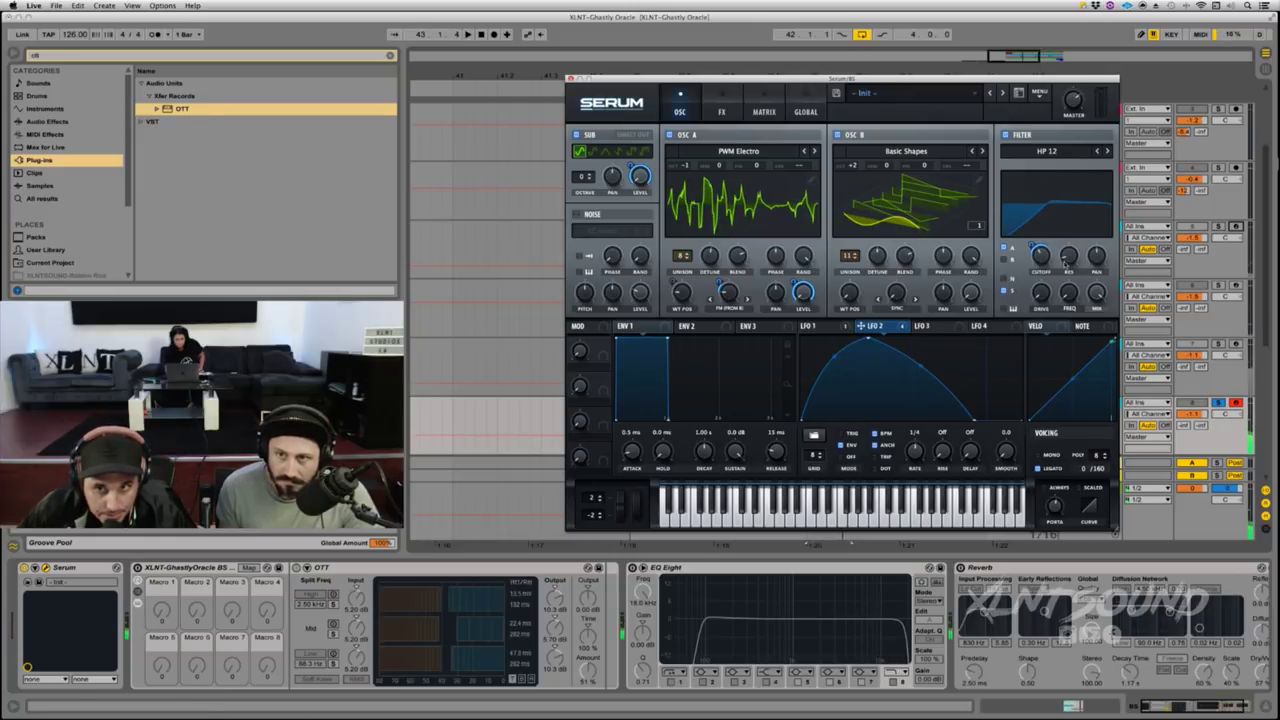
Step: Raise the filter resonance, modulate it with LFO 2 at an amount of about -19 and audition the sweep
drag(1064, 257, 1062, 218)
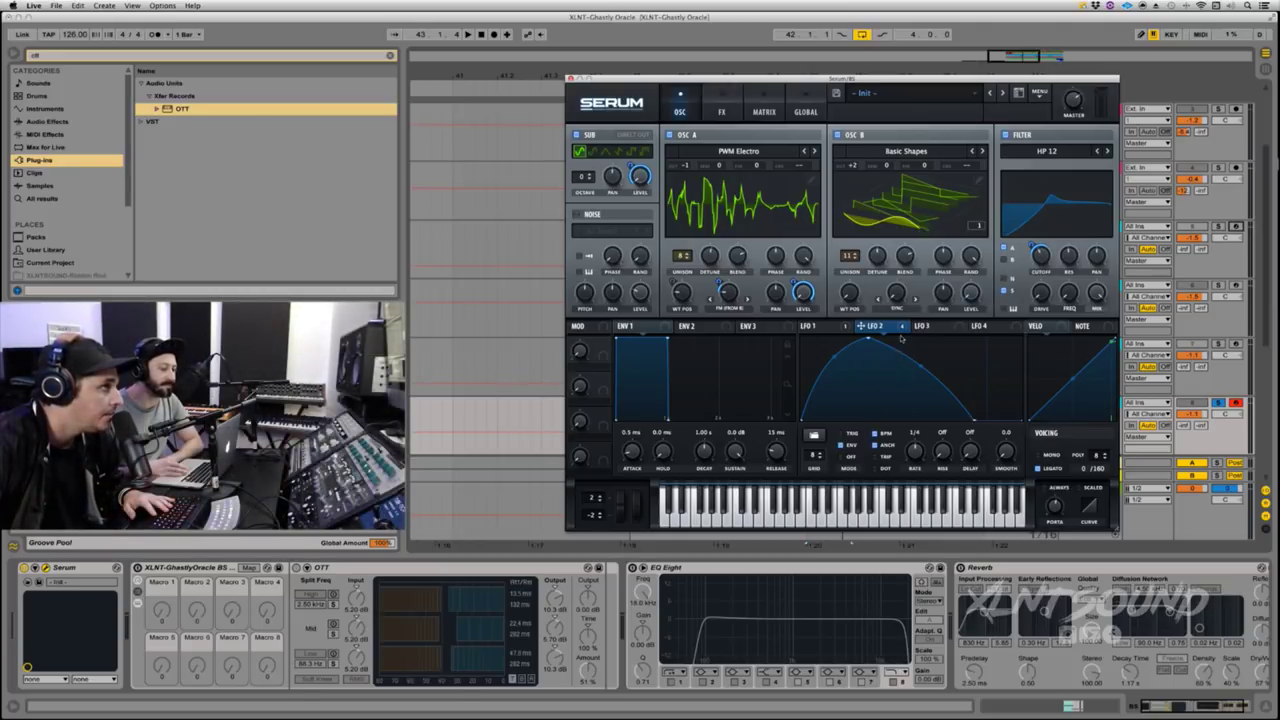
drag(904, 332, 1058, 283)
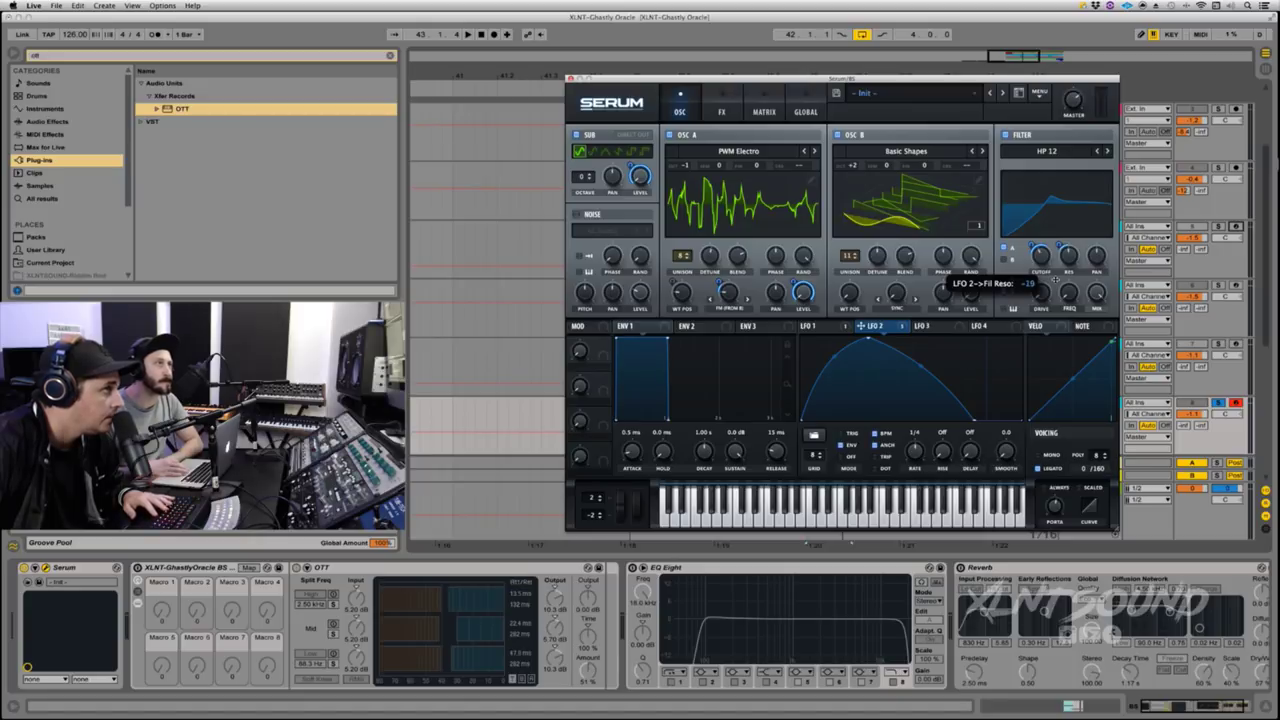
drag(1058, 283, 1058, 283)
key(space)
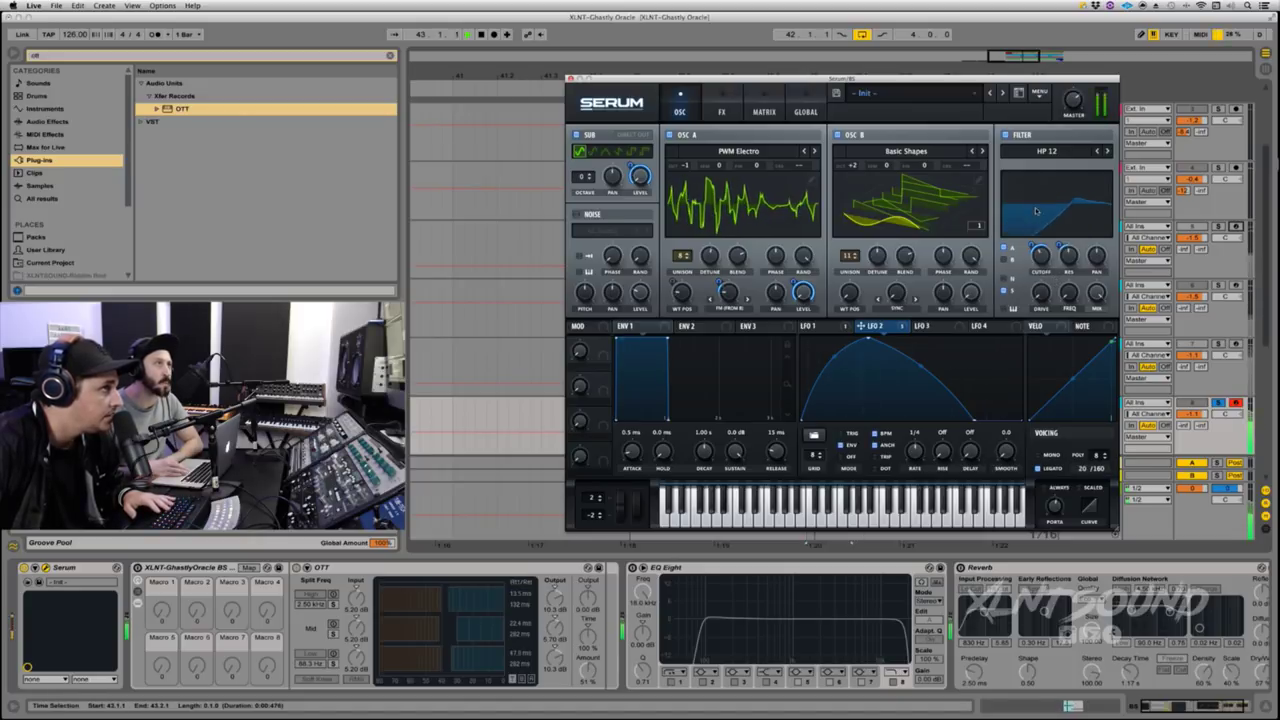
key(space)
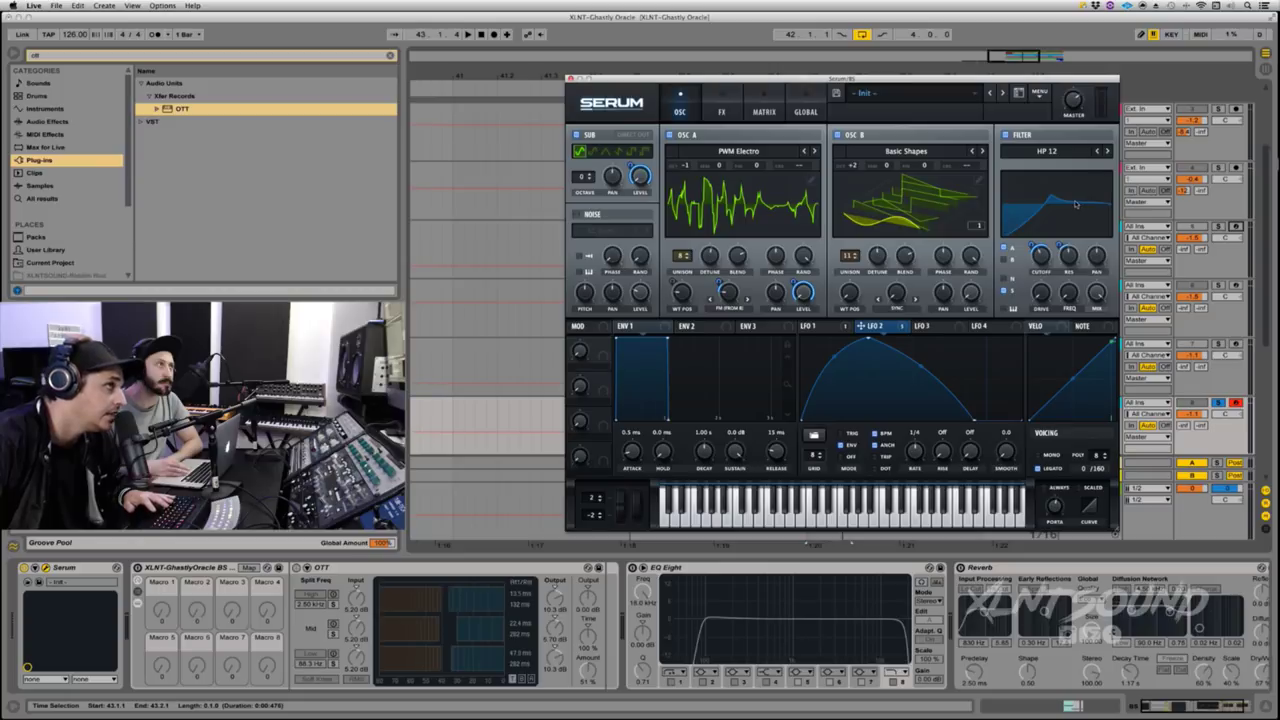
key(space)
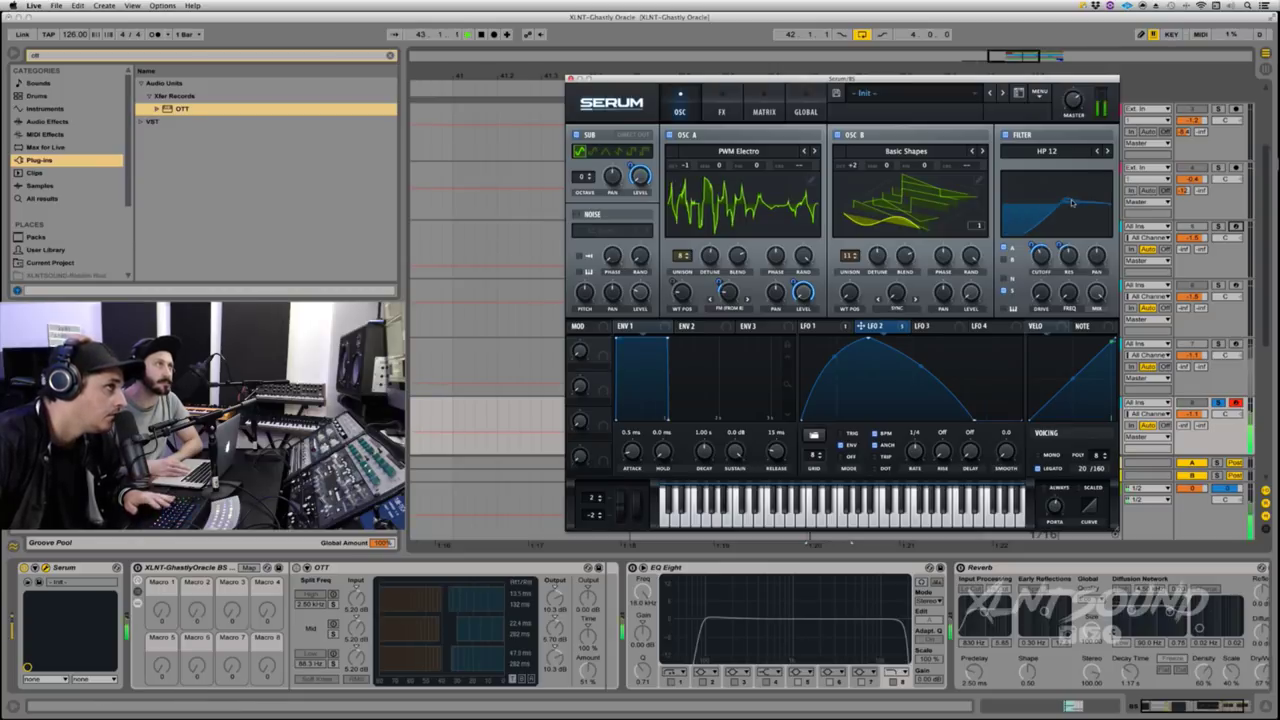
key(space)
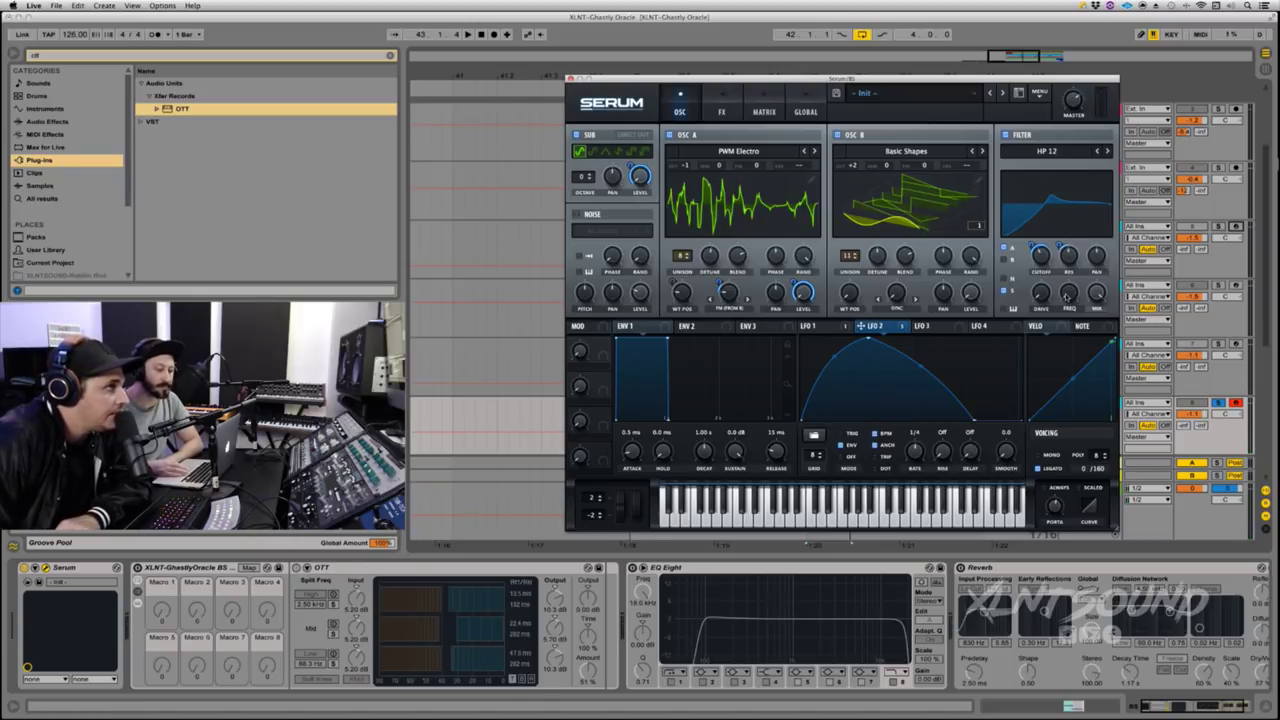
Step: Set the filter's Freq control to about 26%, assign LFO 2 to it with a reduced depth and audition it
drag(1067, 297, 1066, 261)
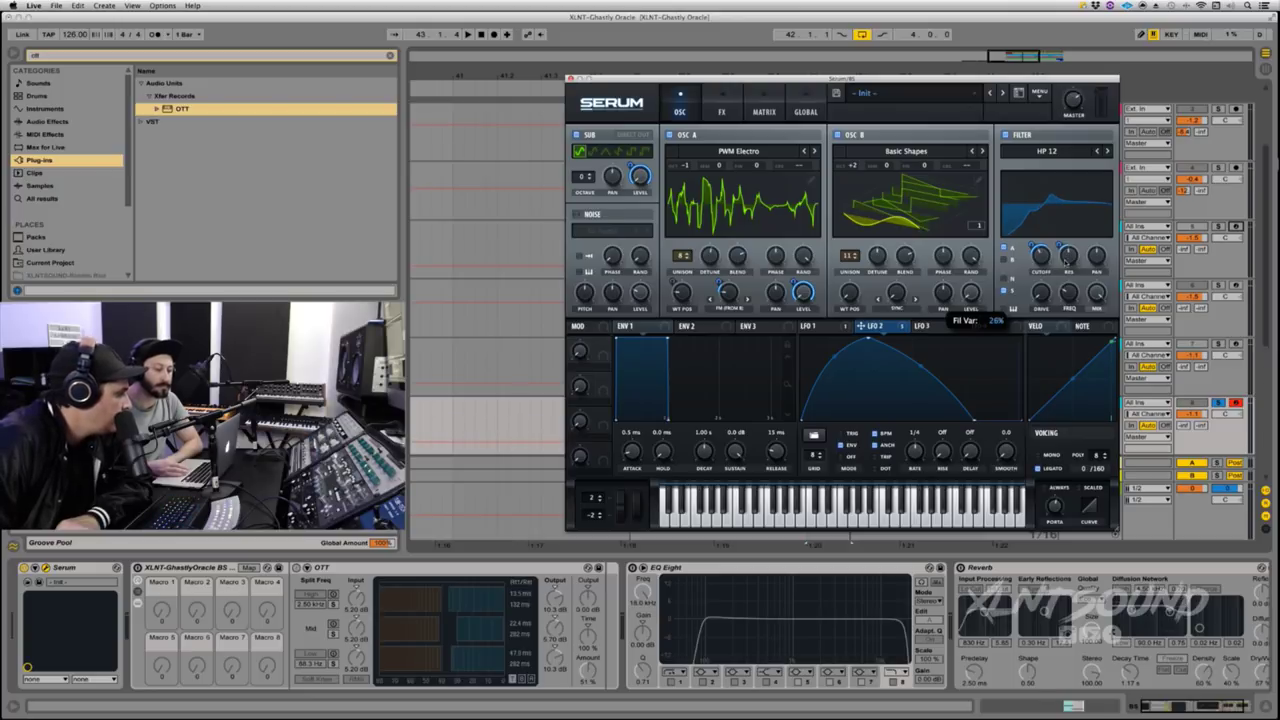
right_click(1068, 258)
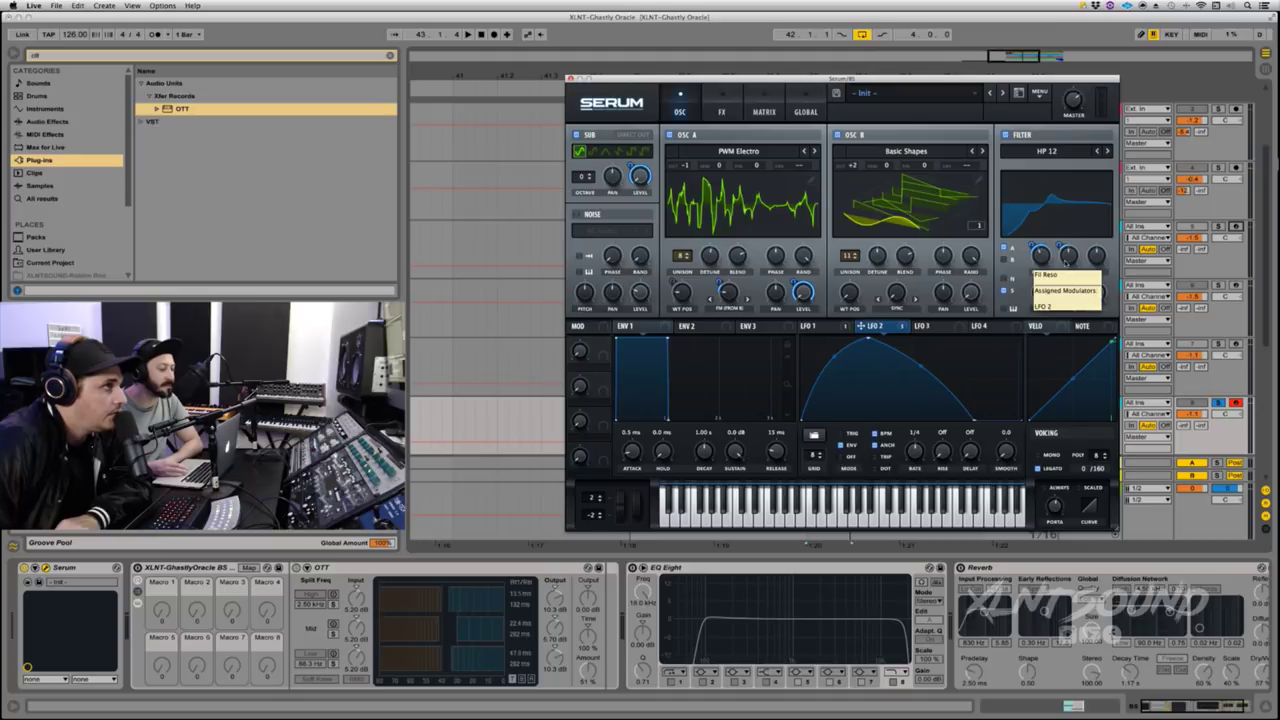
click(1070, 298)
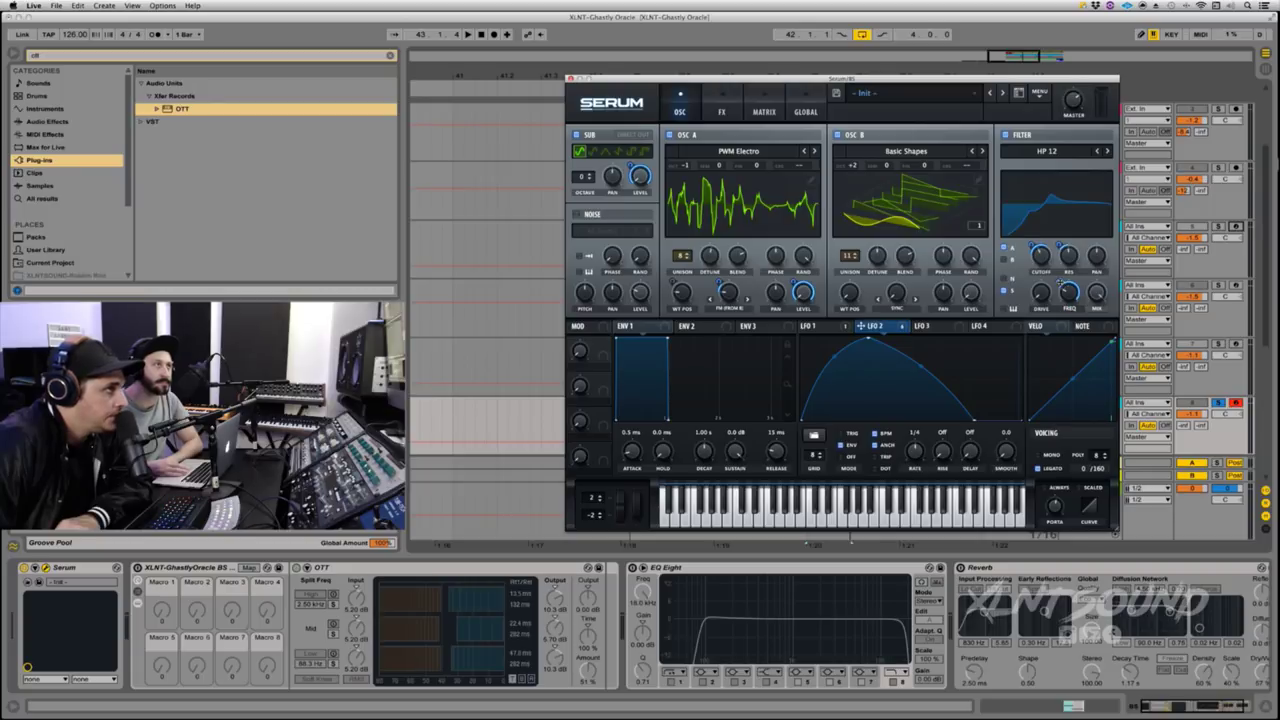
drag(1060, 283, 1058, 309)
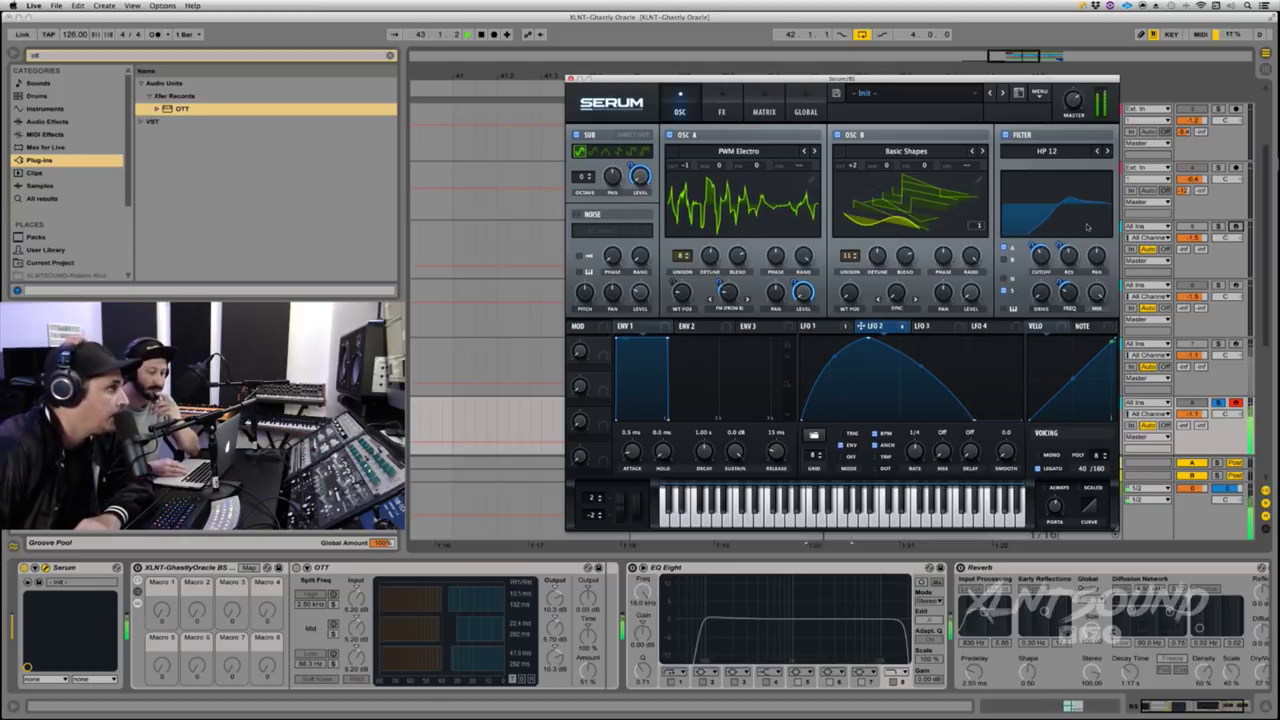
key(space)
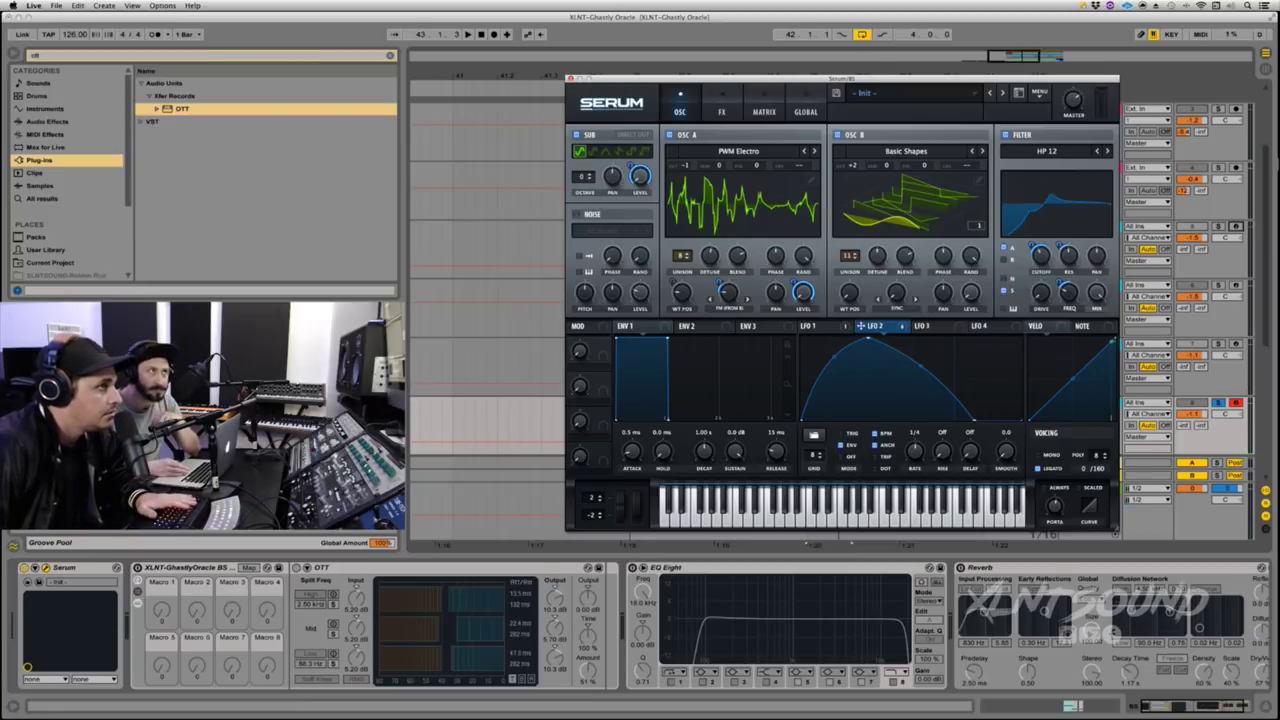
Step: Play back the bass loop to audition the filter modulation, and move the synth window clear of the edge
key(space)
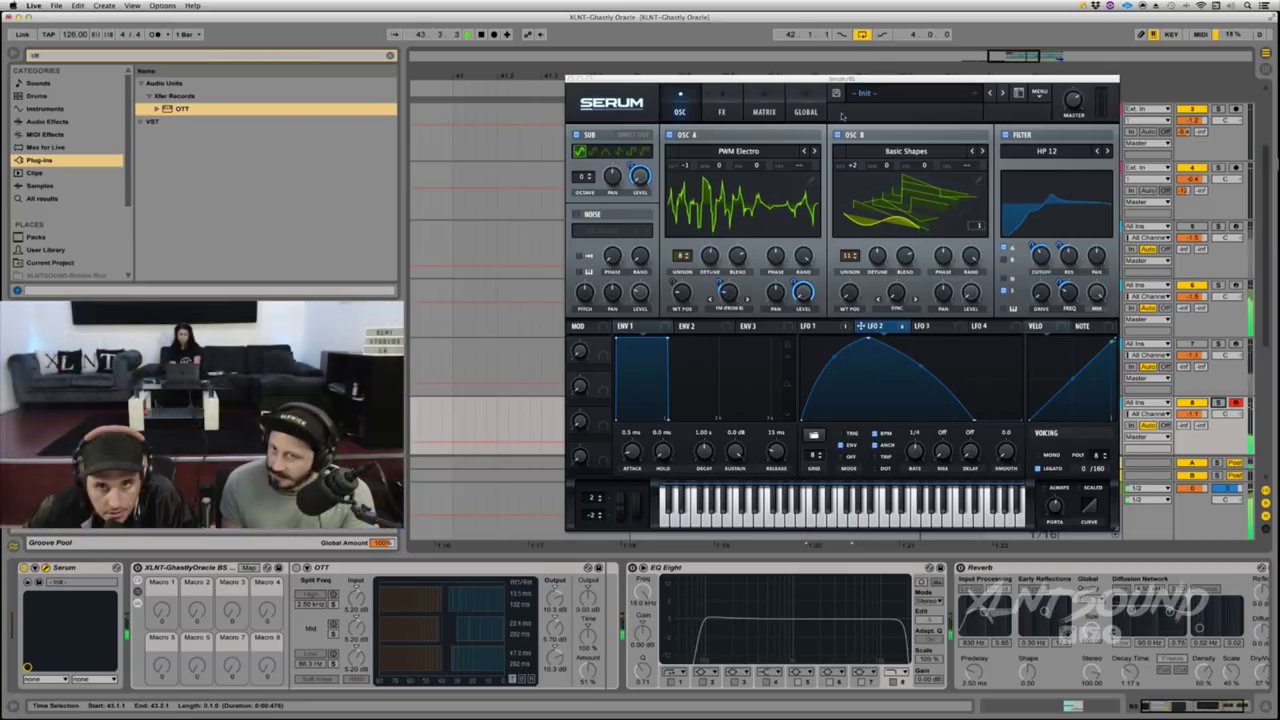
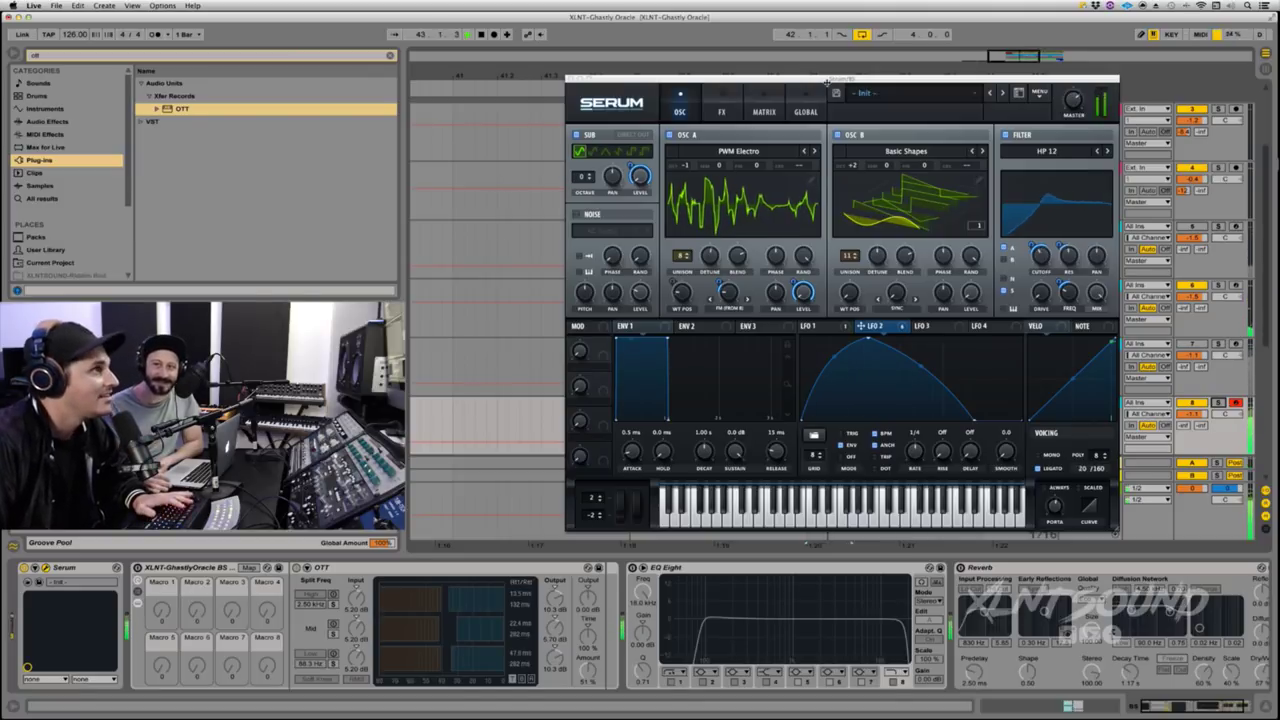
key(space)
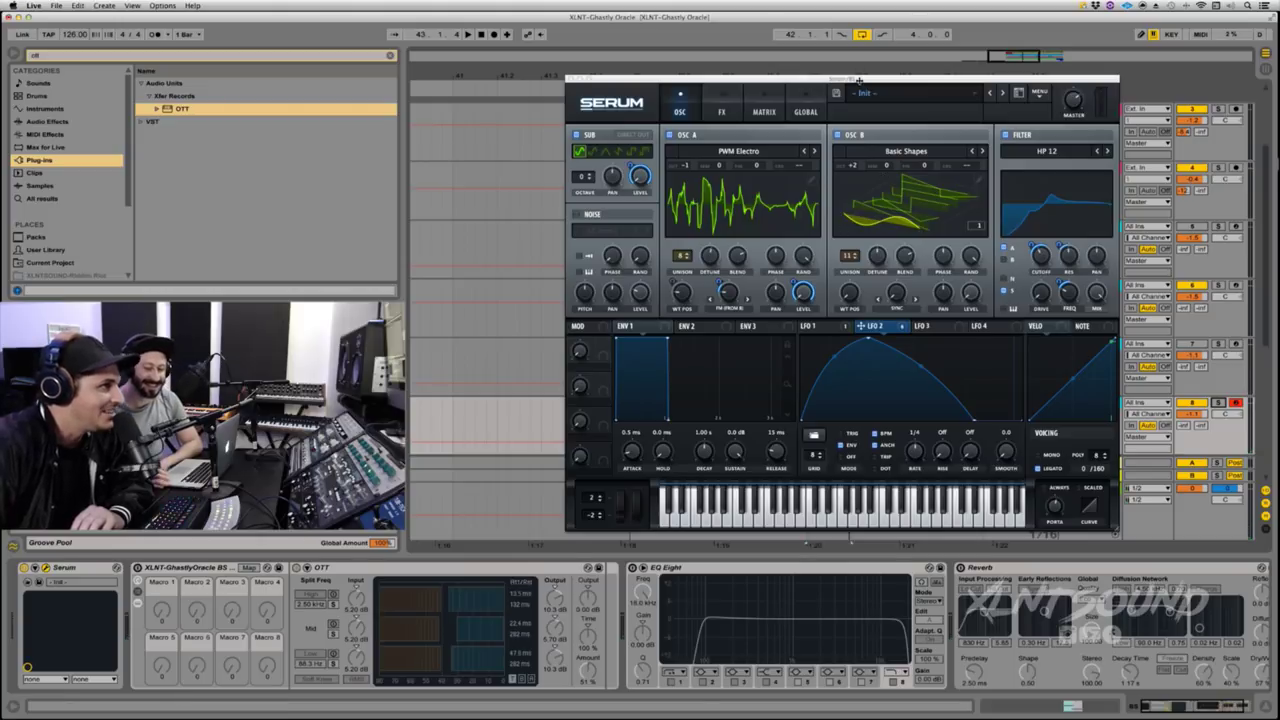
drag(860, 78, 840, 58)
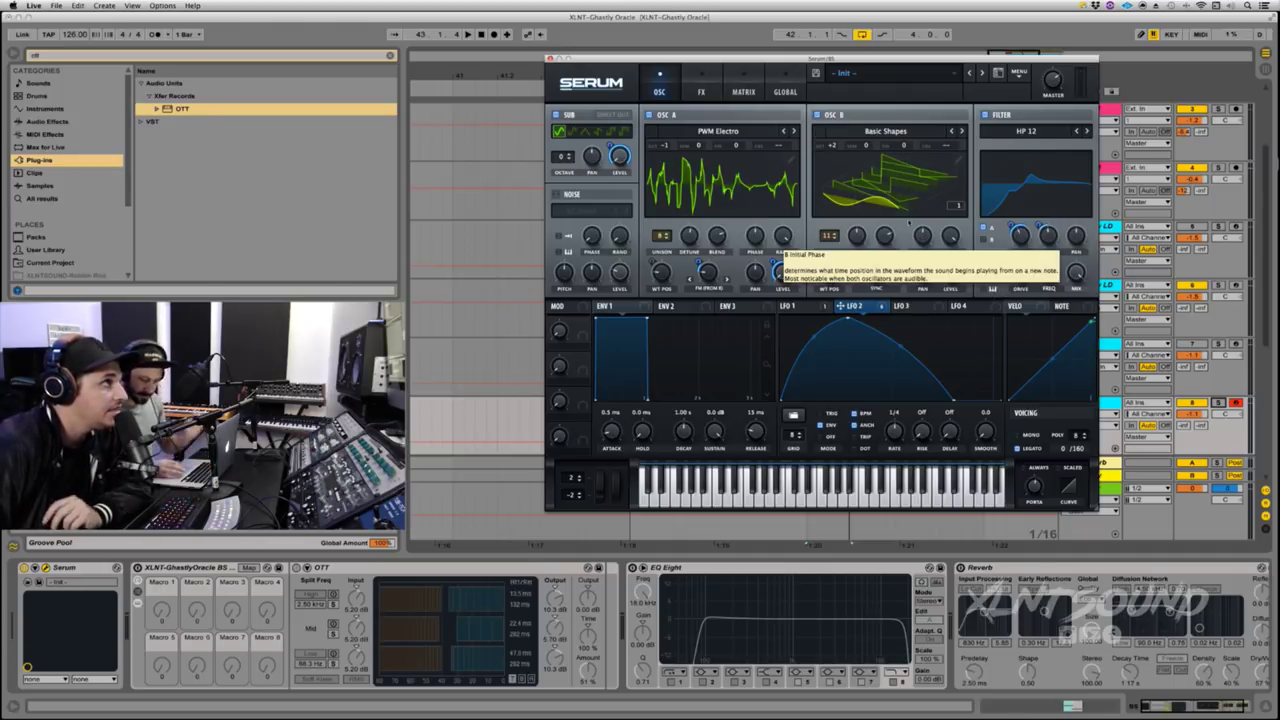
Step: Load the effect chain Oracle BS FX.fxr from the Effect Chains folder into the bass patch's effects rack
click(703, 88)
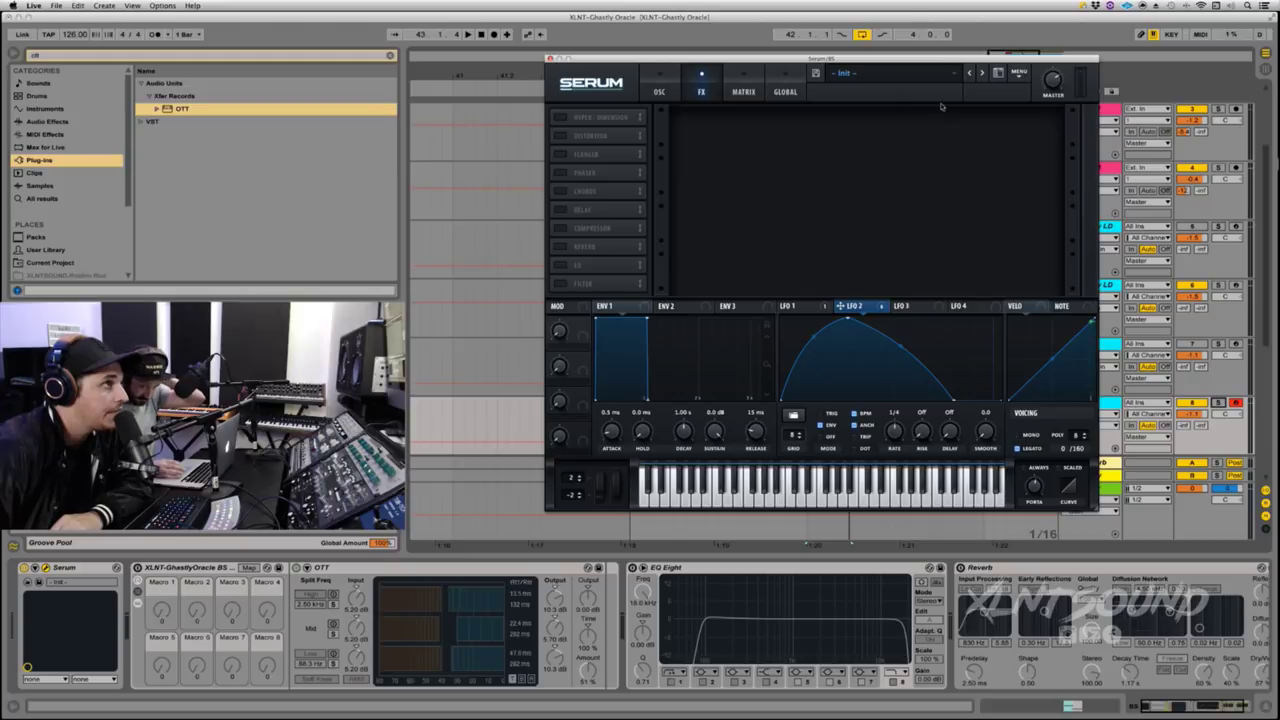
click(1018, 82)
click(1050, 303)
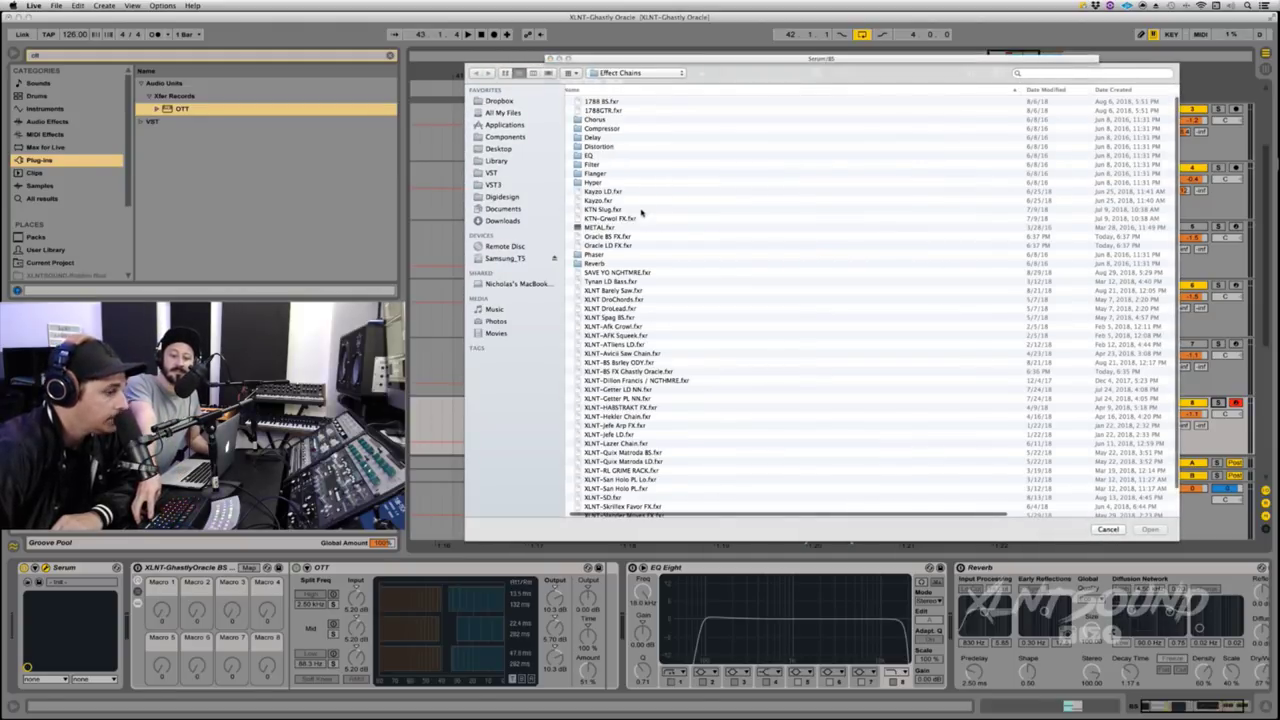
key(space)
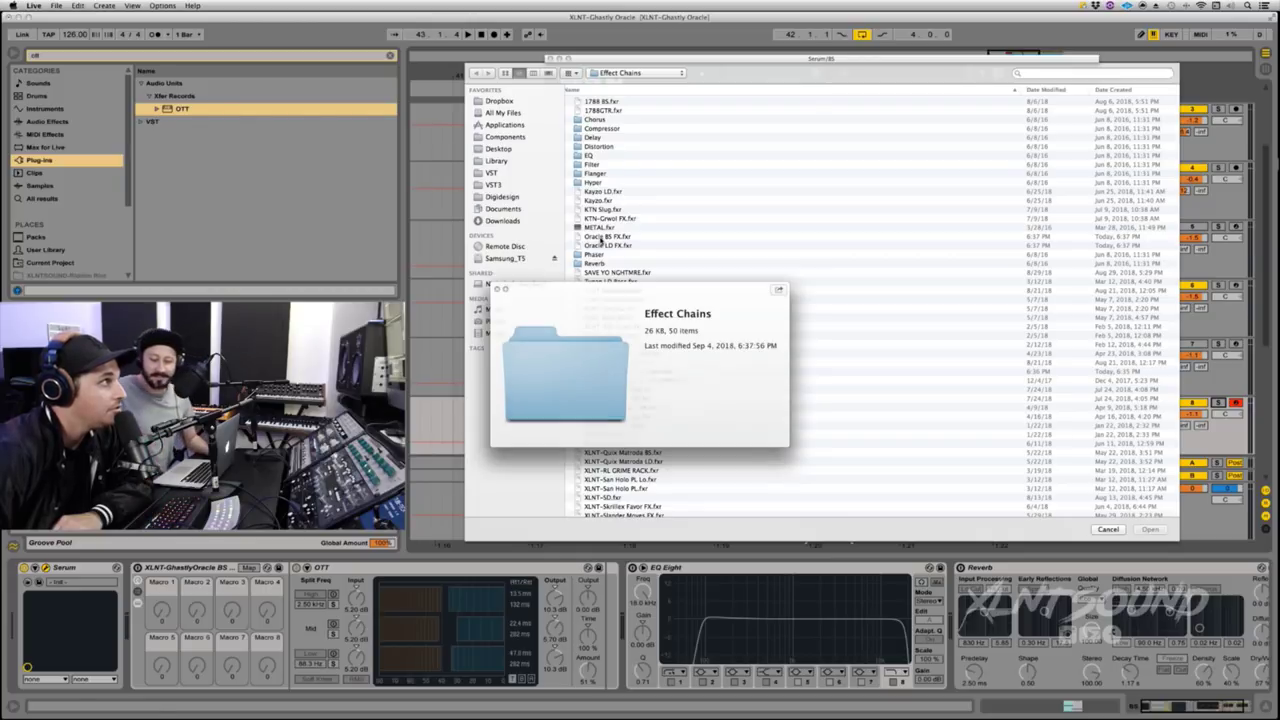
key(space)
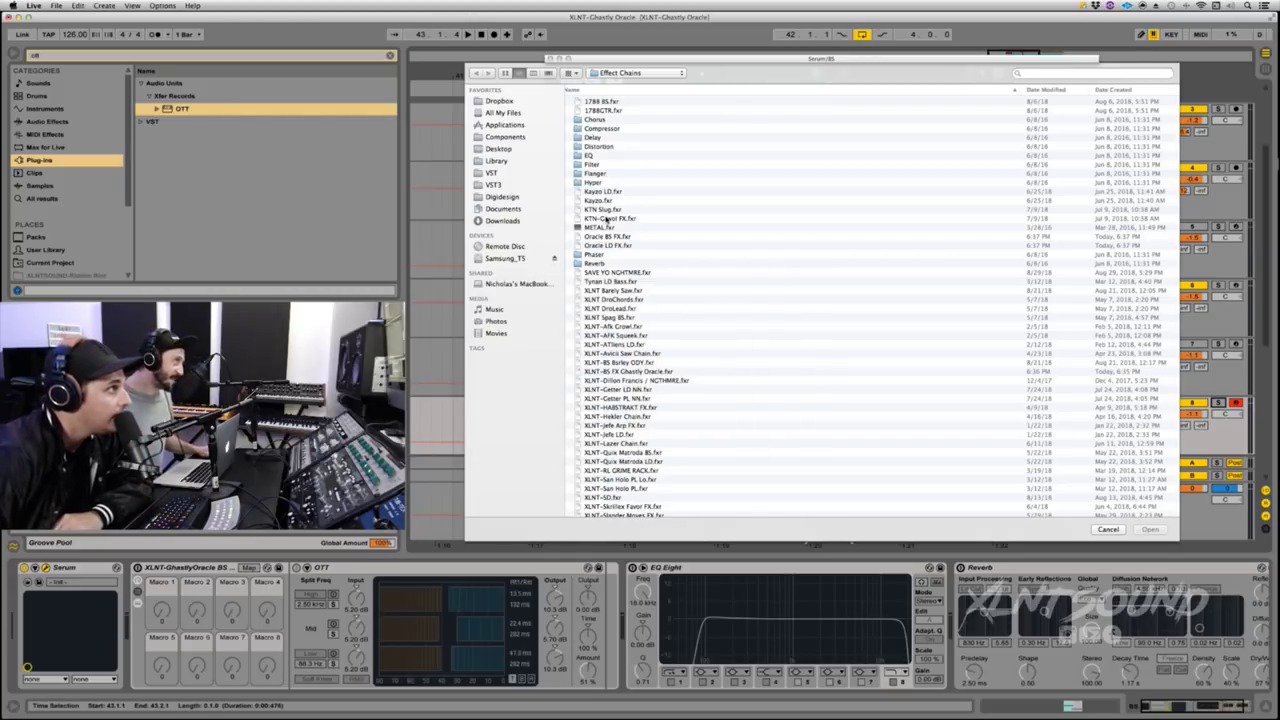
scroll(625, 298, down, 3)
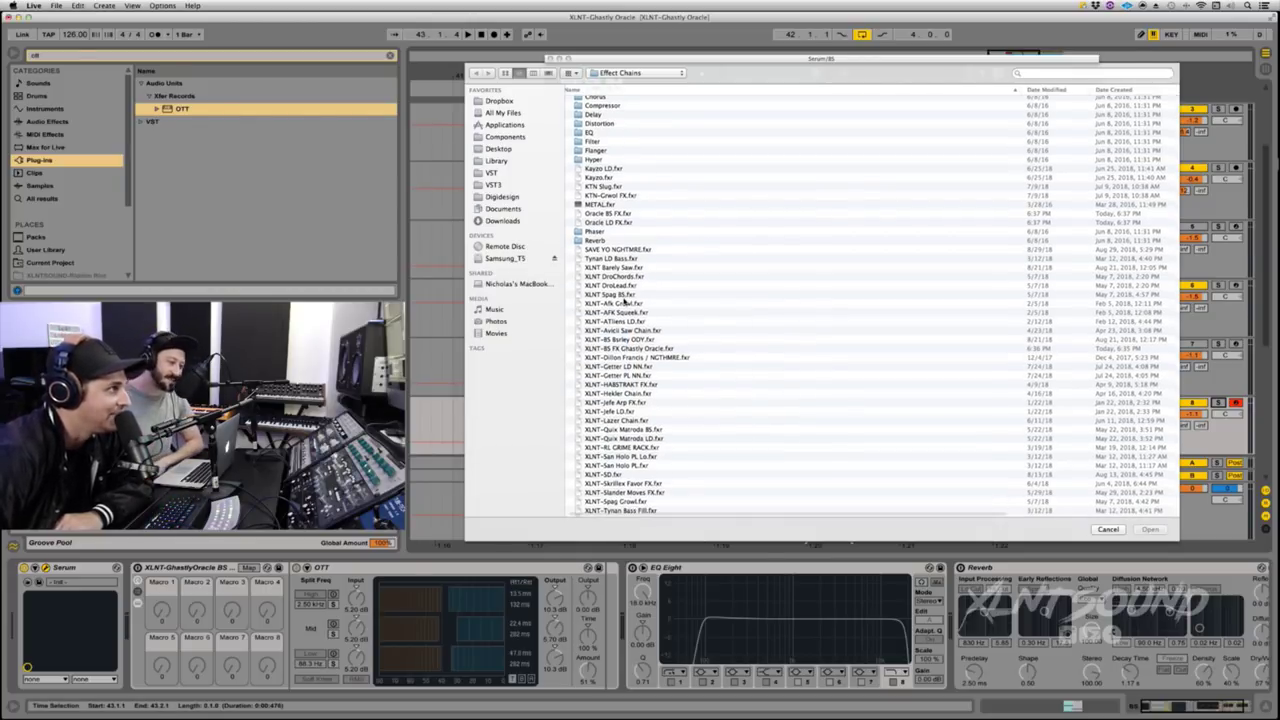
scroll(625, 301, up, 3)
scroll(625, 301, down, 1)
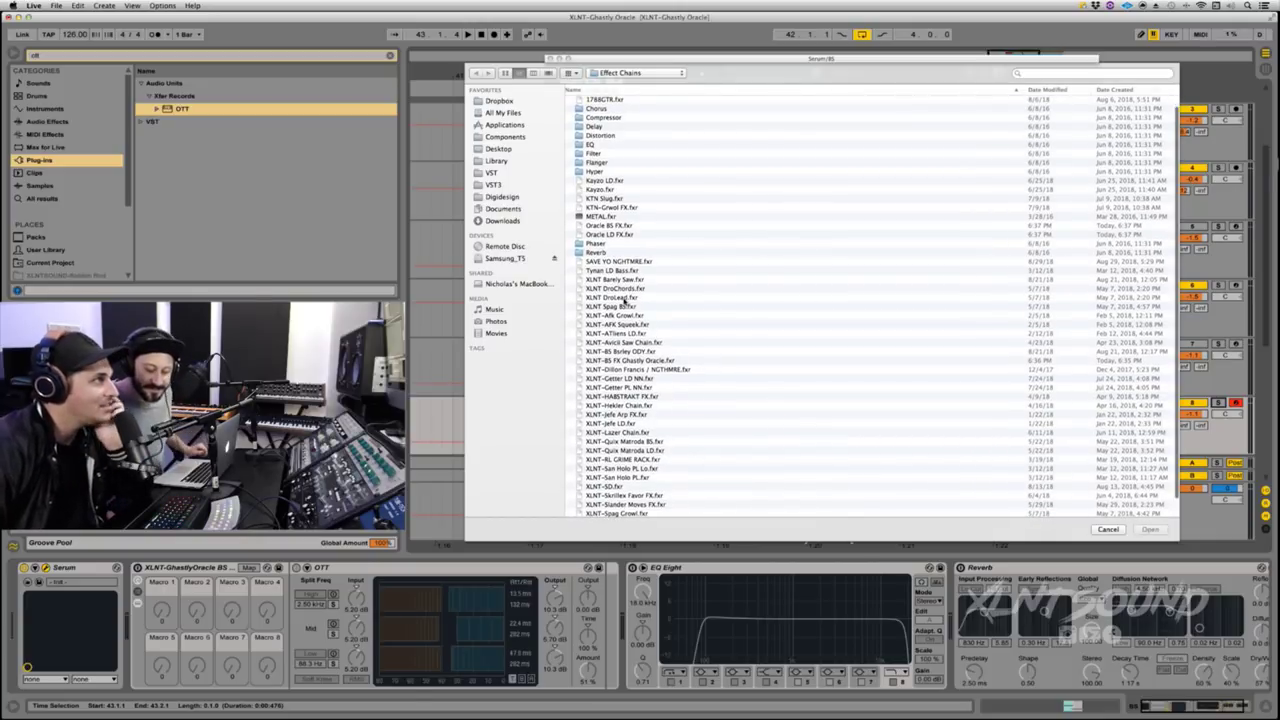
click(607, 226)
click(1150, 530)
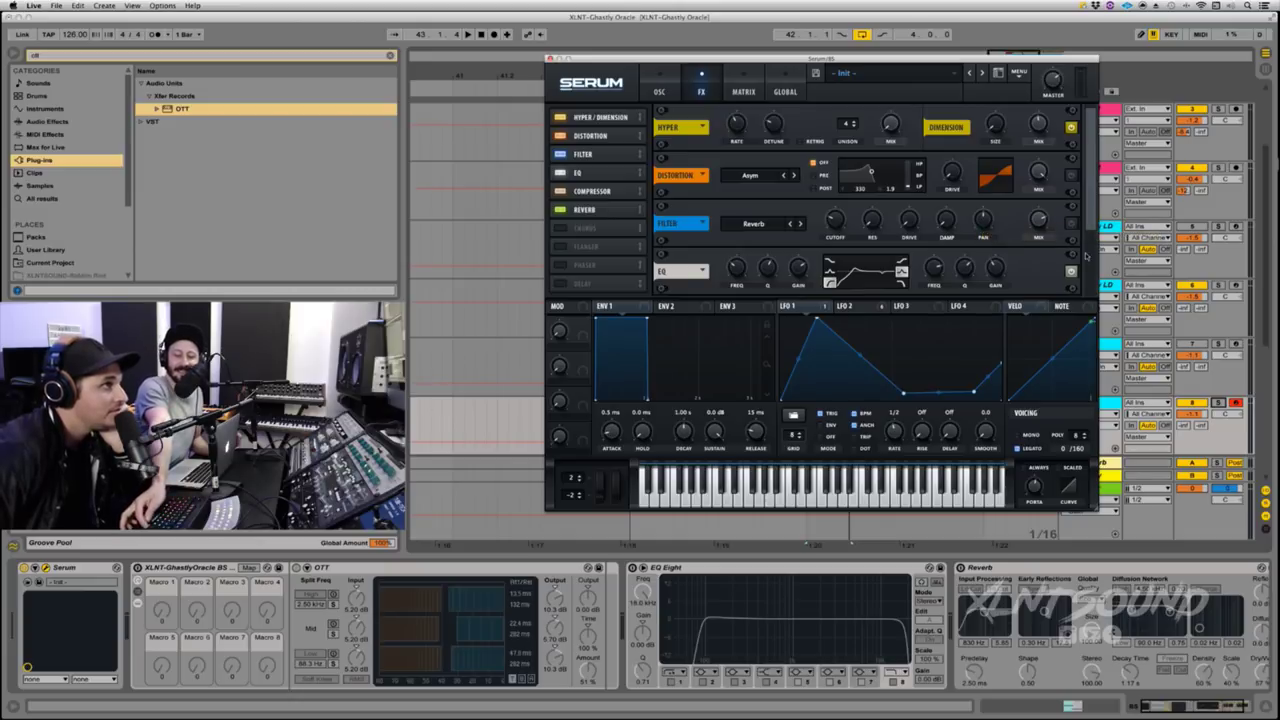
Step: Look through the modules of the loaded effect chain, check the Hyper/Dimension settings and audition the bass
scroll(1093, 218, down, 3)
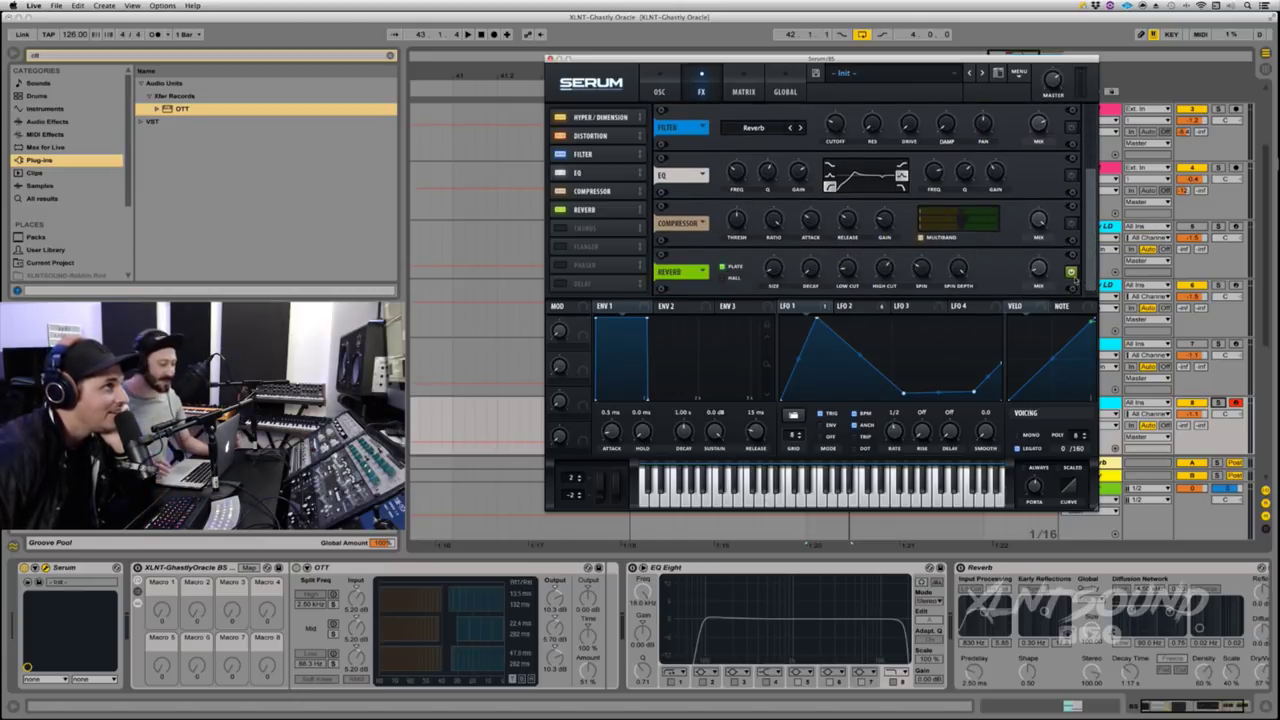
scroll(1004, 117, up, 3)
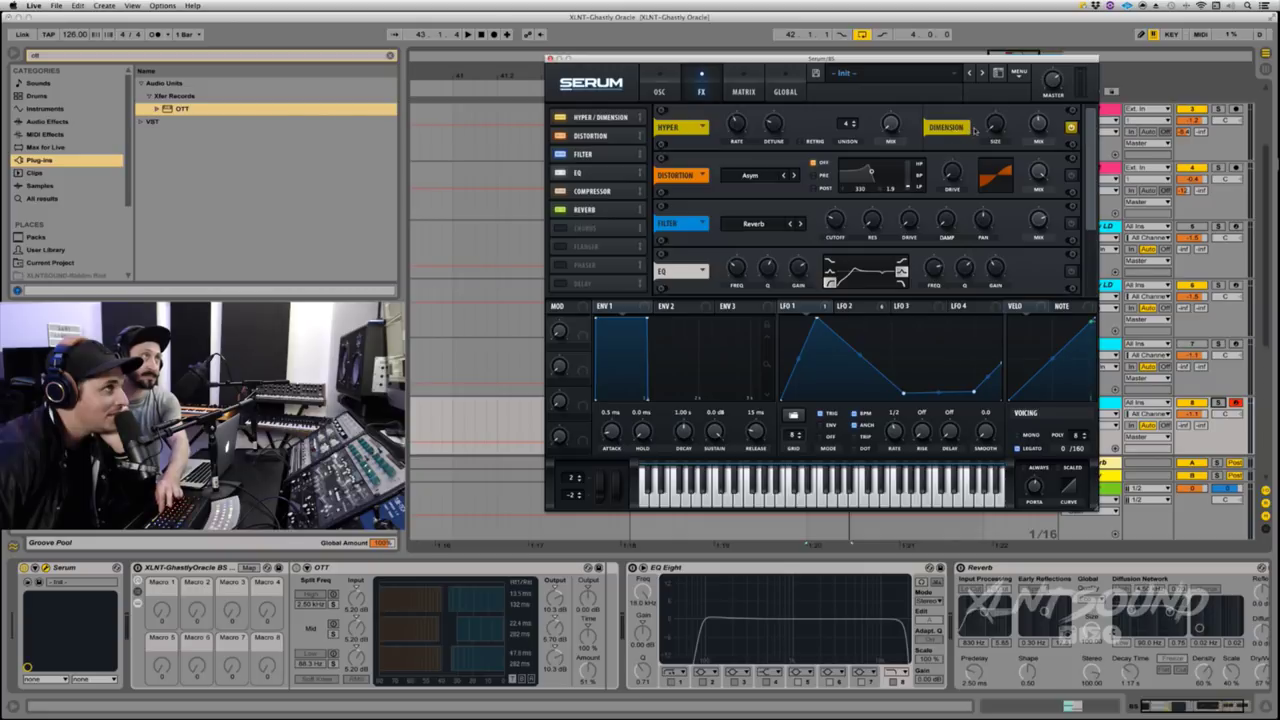
mouse_move(1037, 125)
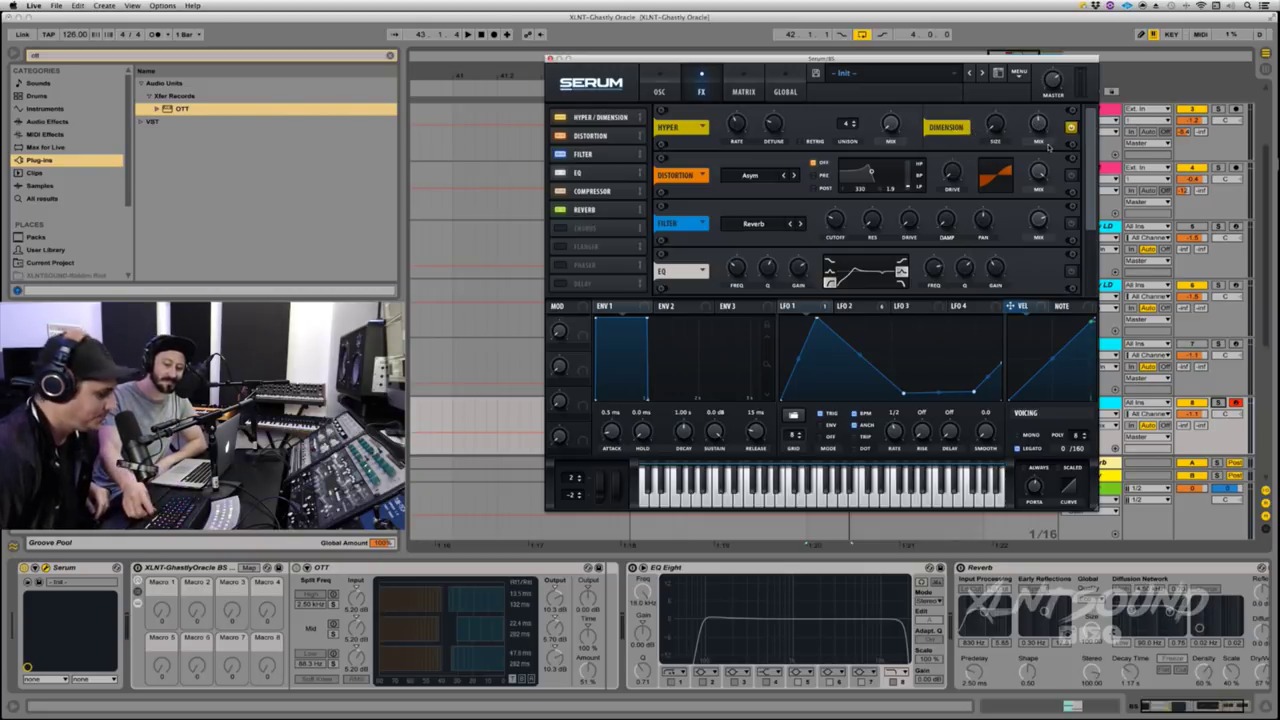
key(space)
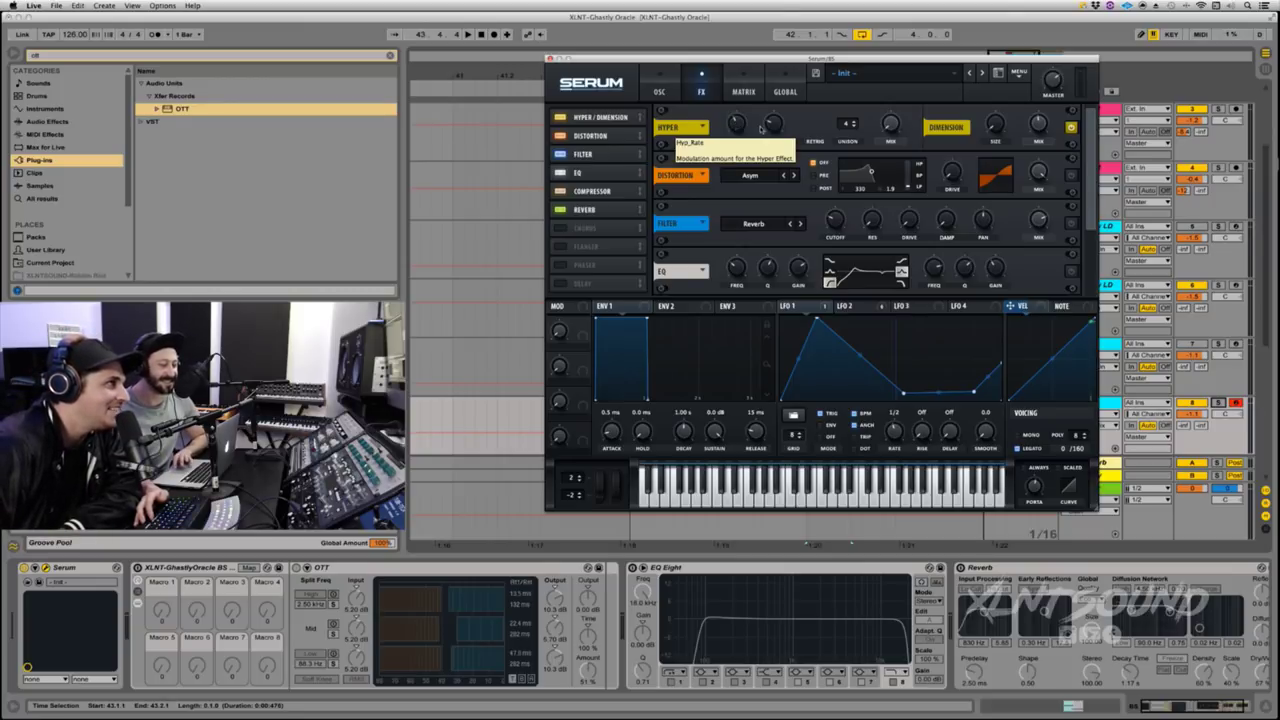
mouse_move(735, 133)
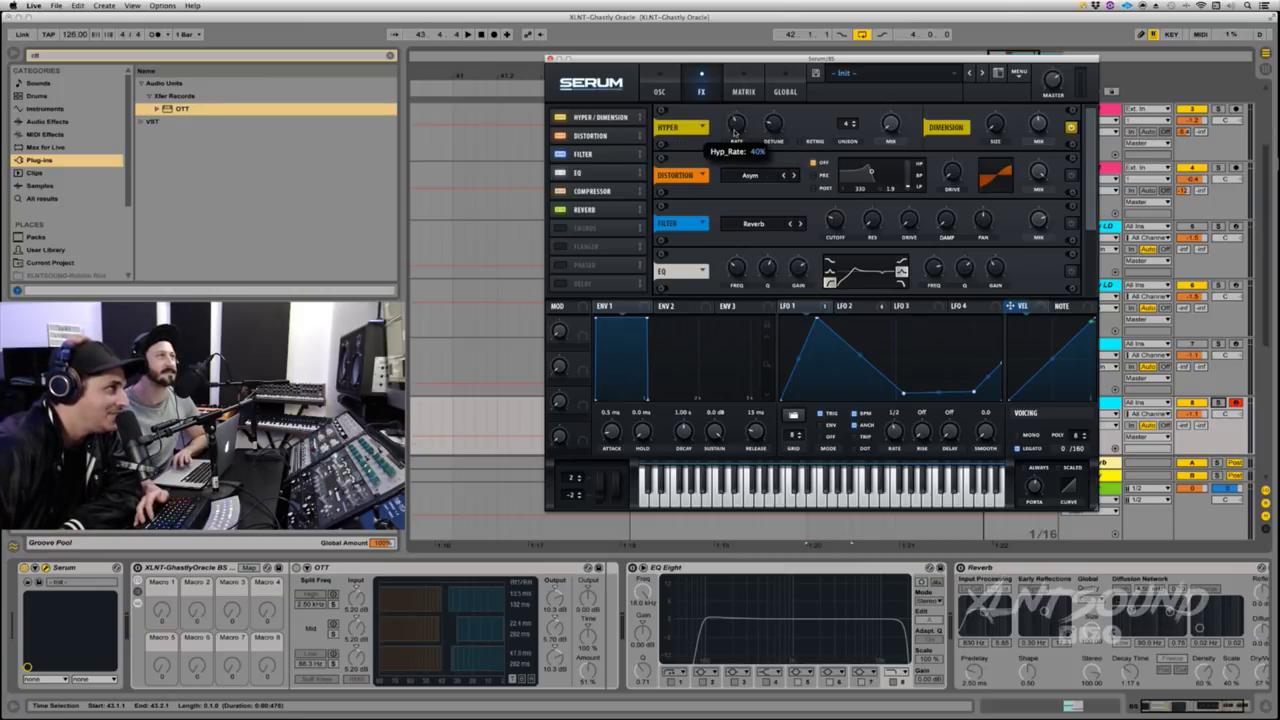
Step: Assign LFO 2 to the Hyper mix, and enable Distortion with LFO 2 on its drive at an amount of 52
click(845, 309)
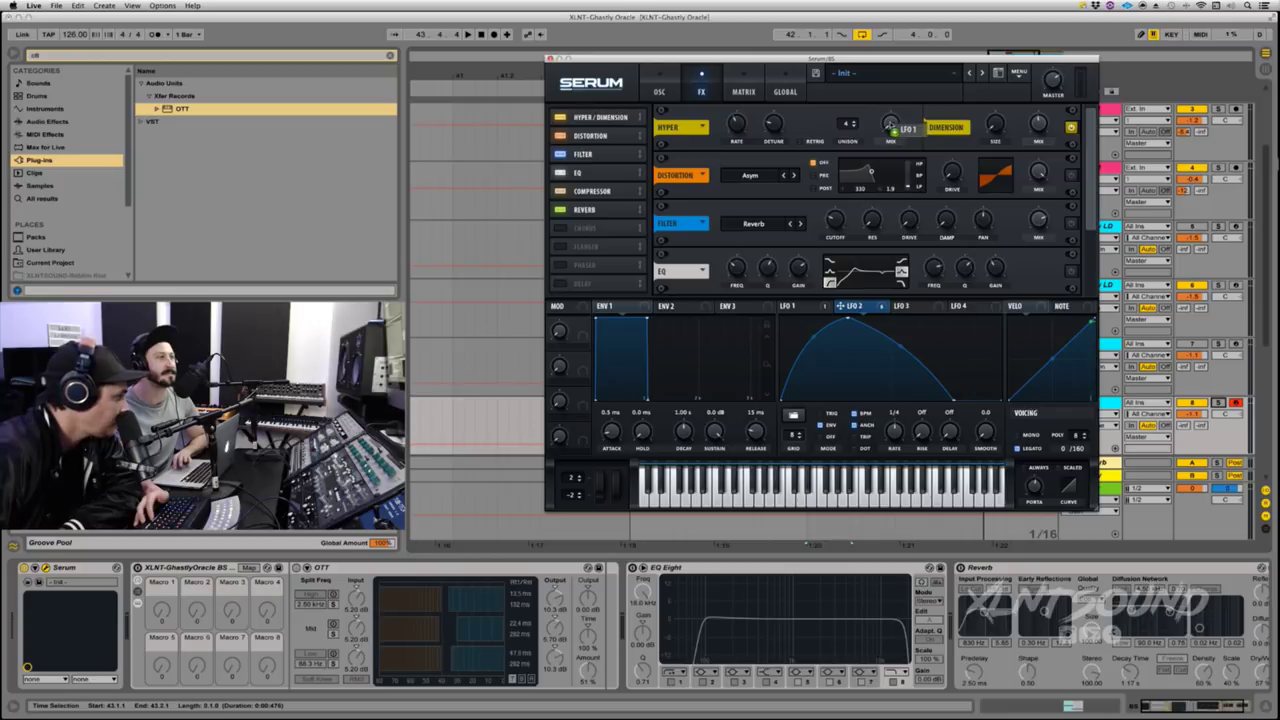
drag(883, 112, 877, 152)
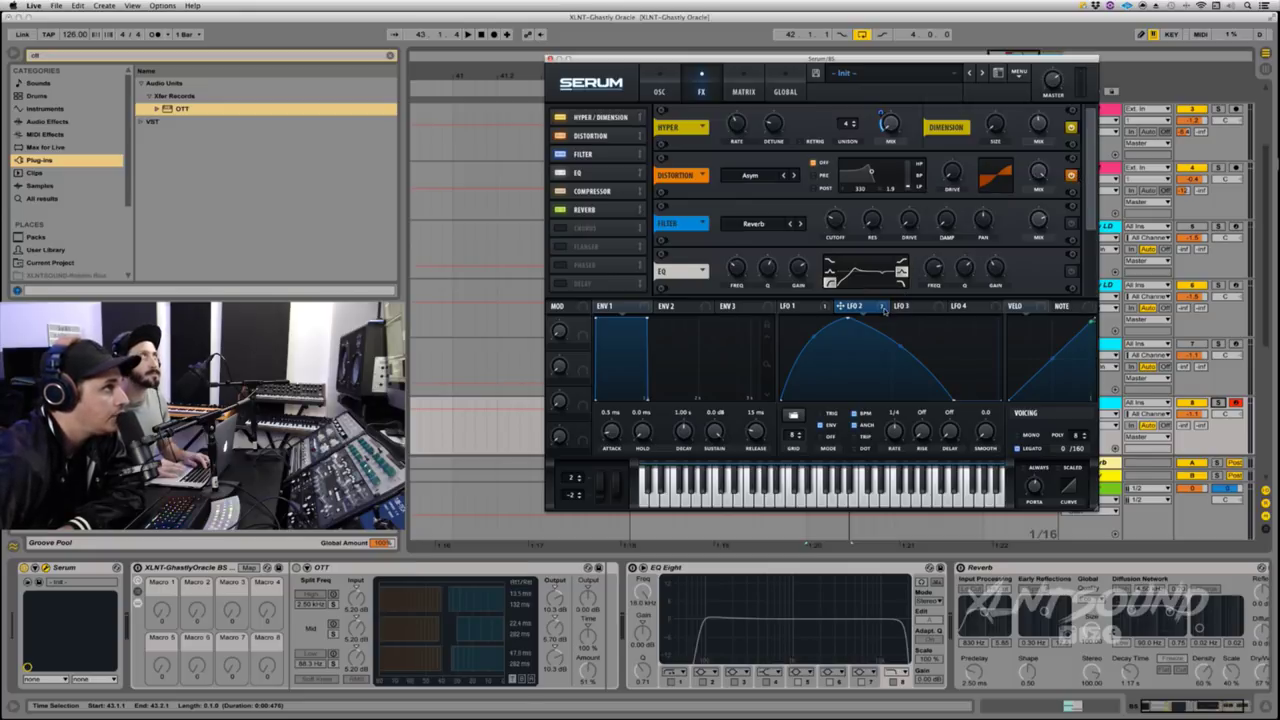
drag(883, 309, 936, 181)
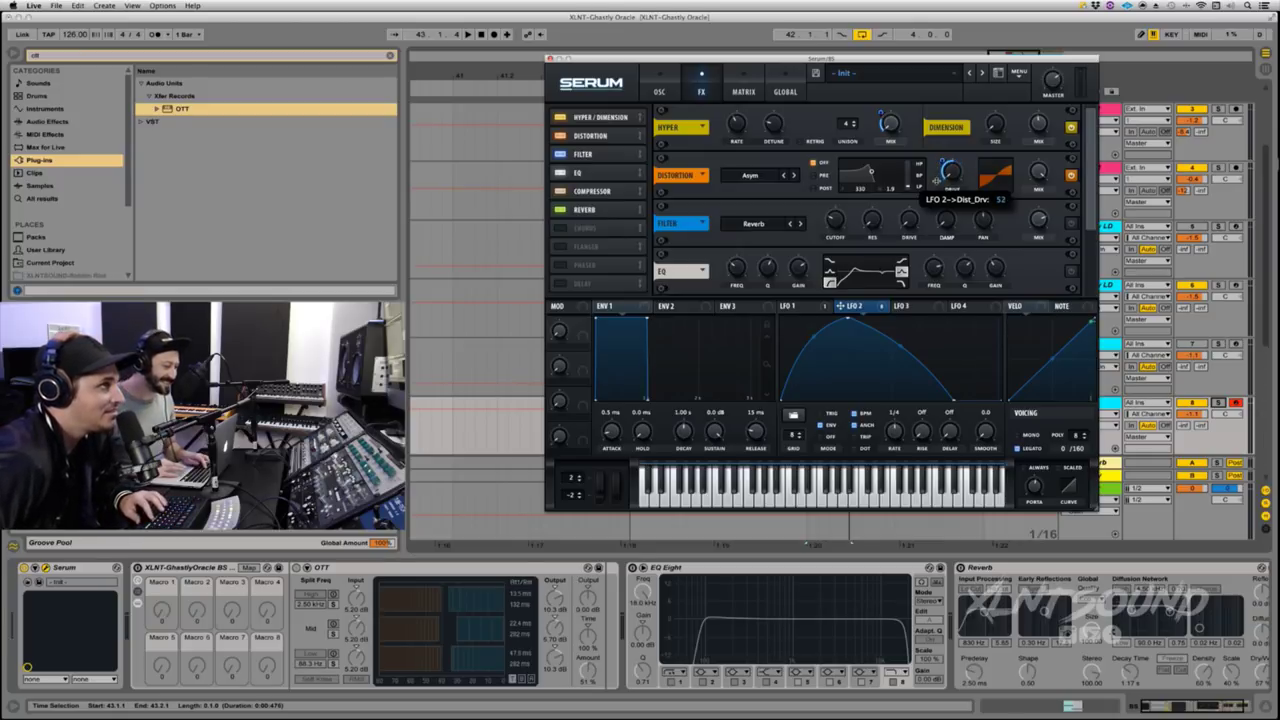
key(space)
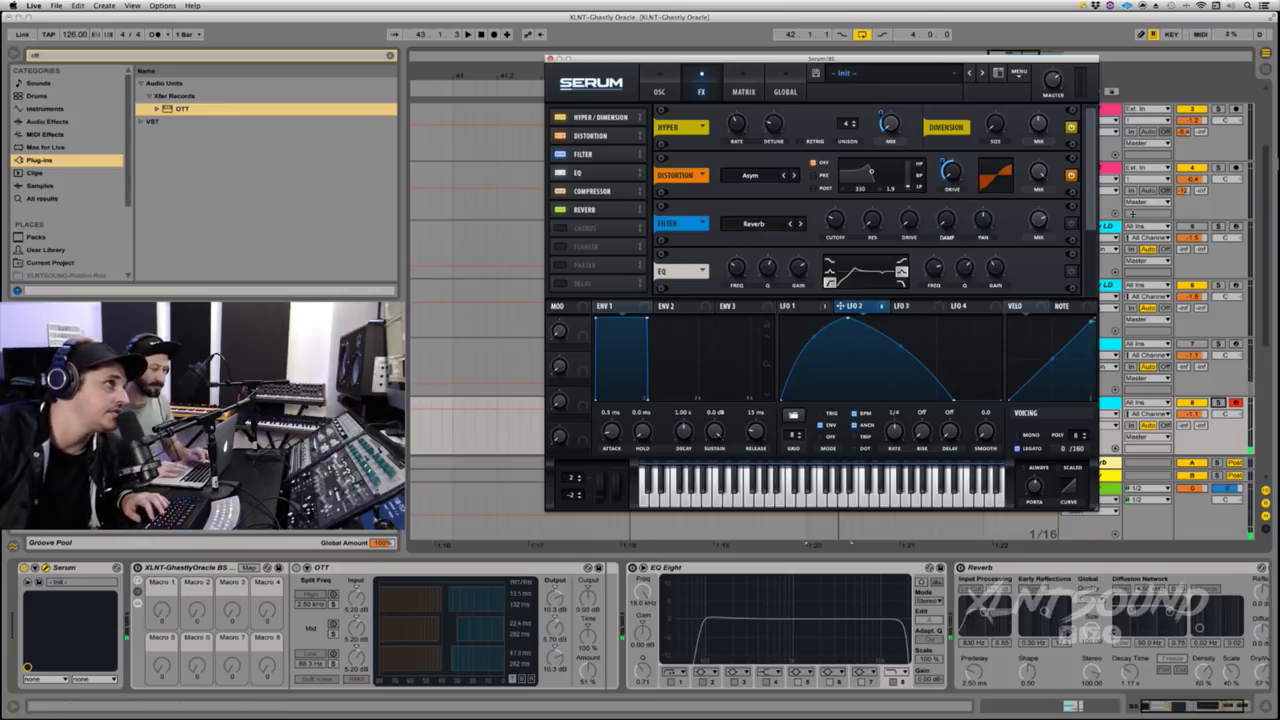
Step: Enable the filter effect and check its Reverb type in the Misc group along with its knob values
scroll(1133, 214, up, 1)
scroll(1076, 222, down, 1)
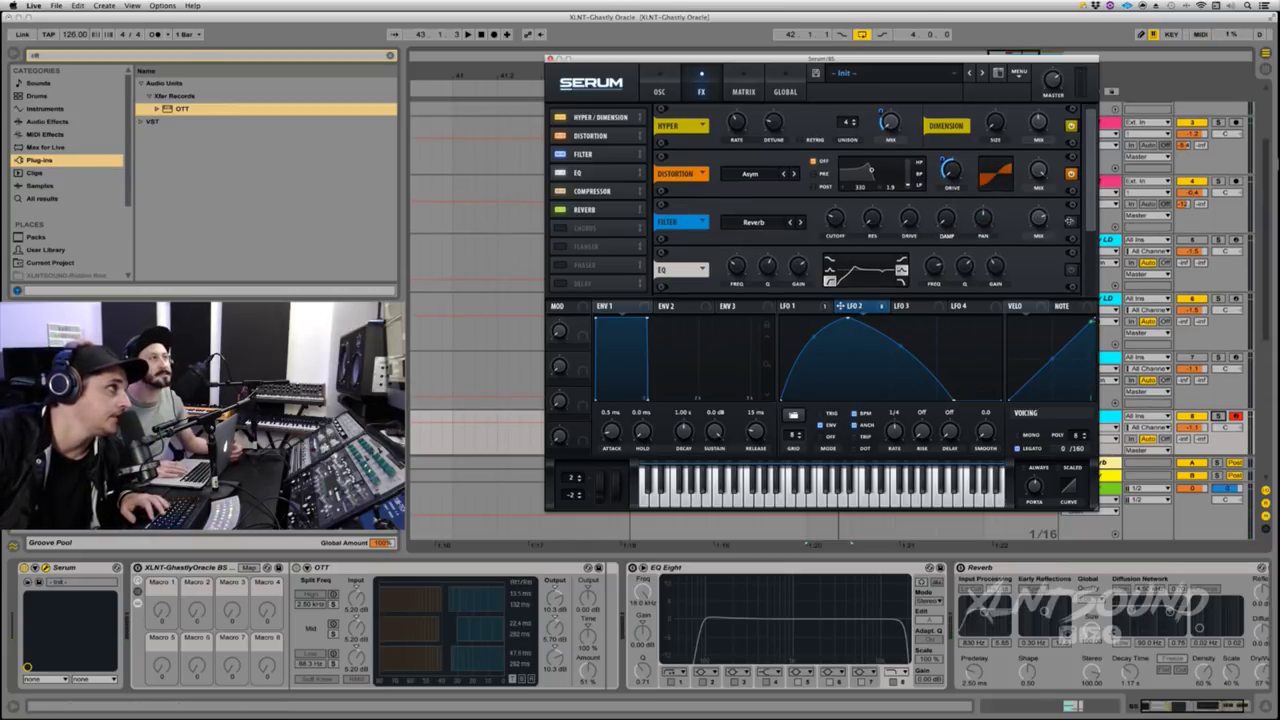
click(776, 222)
mouse_move(764, 259)
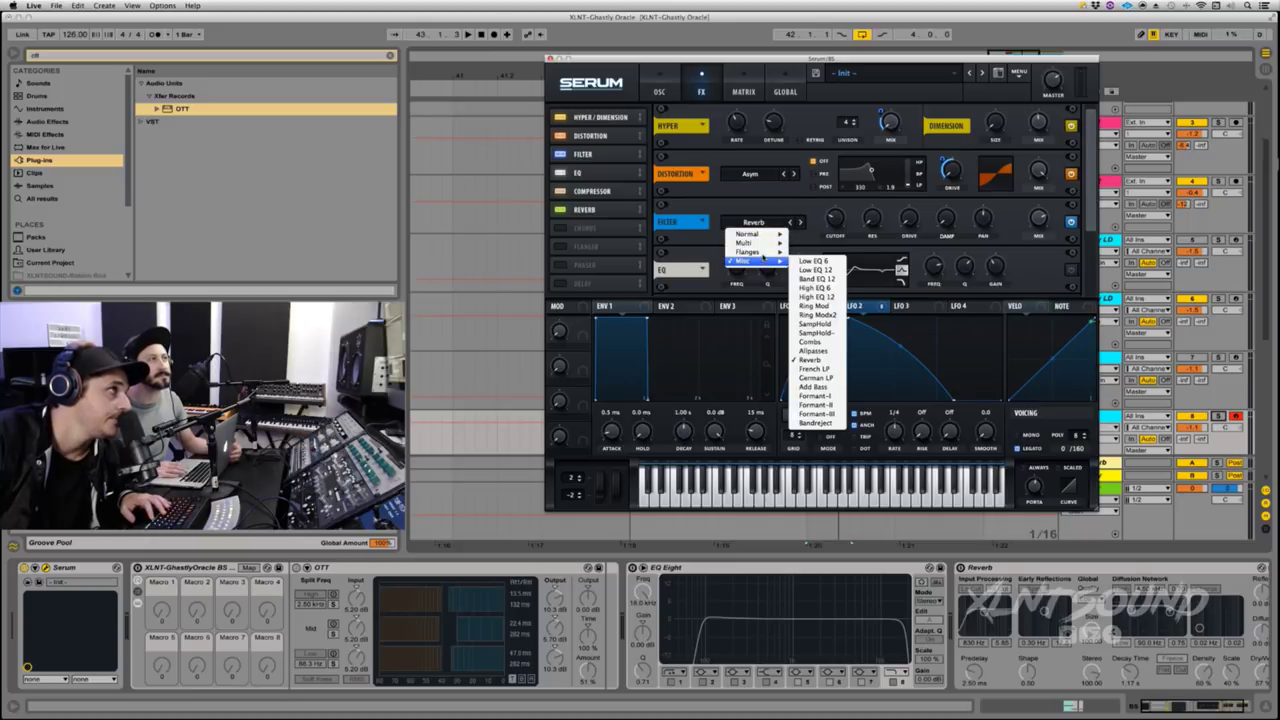
click(802, 205)
mouse_move(834, 223)
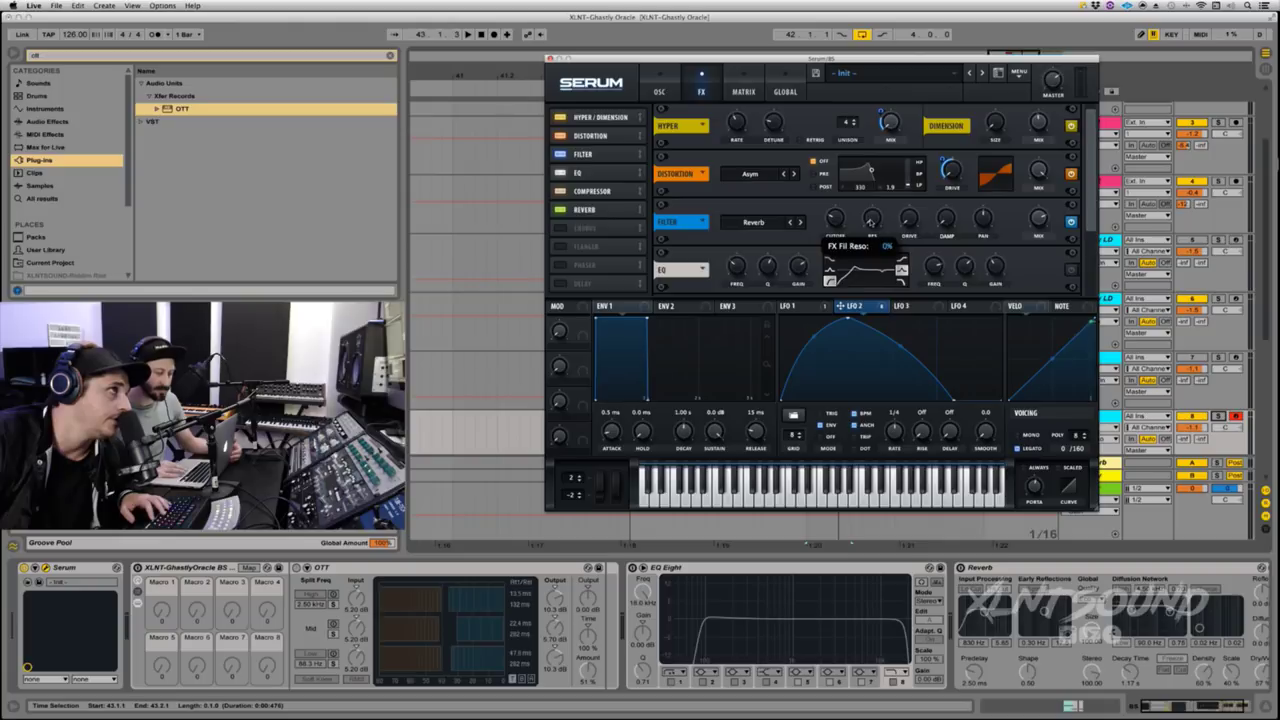
mouse_move(908, 220)
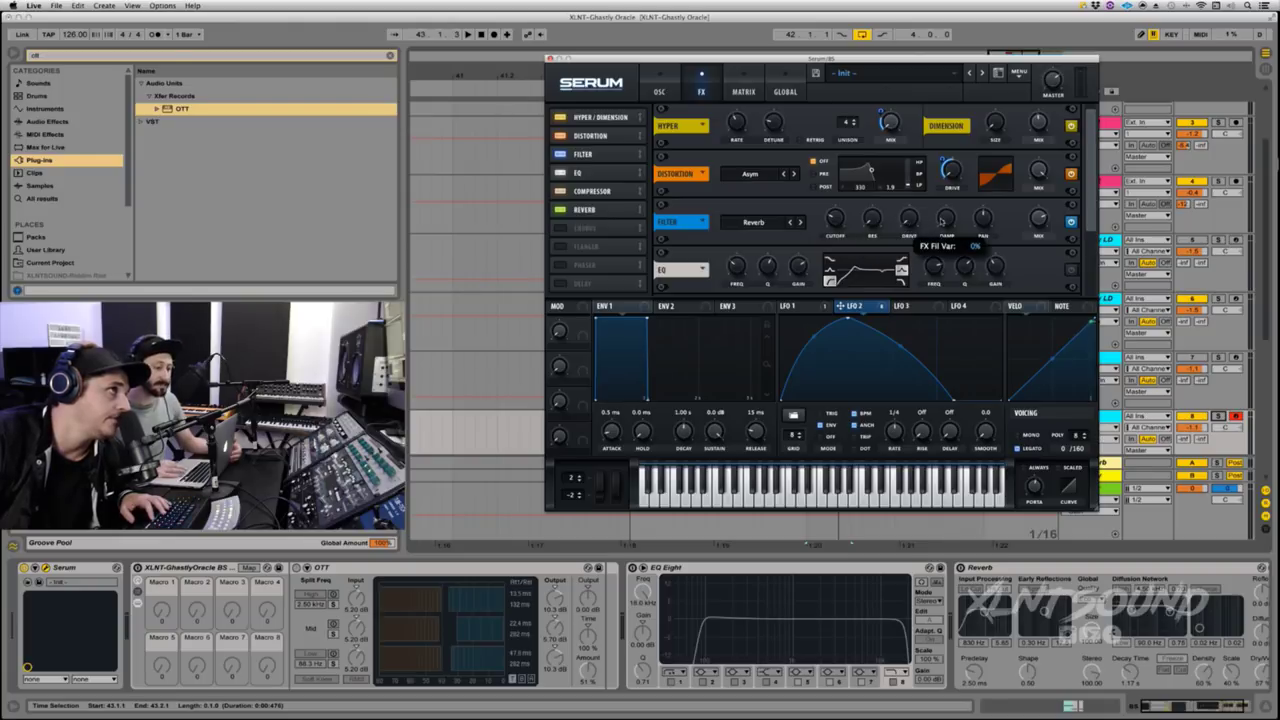
mouse_move(986, 221)
mouse_move(1042, 220)
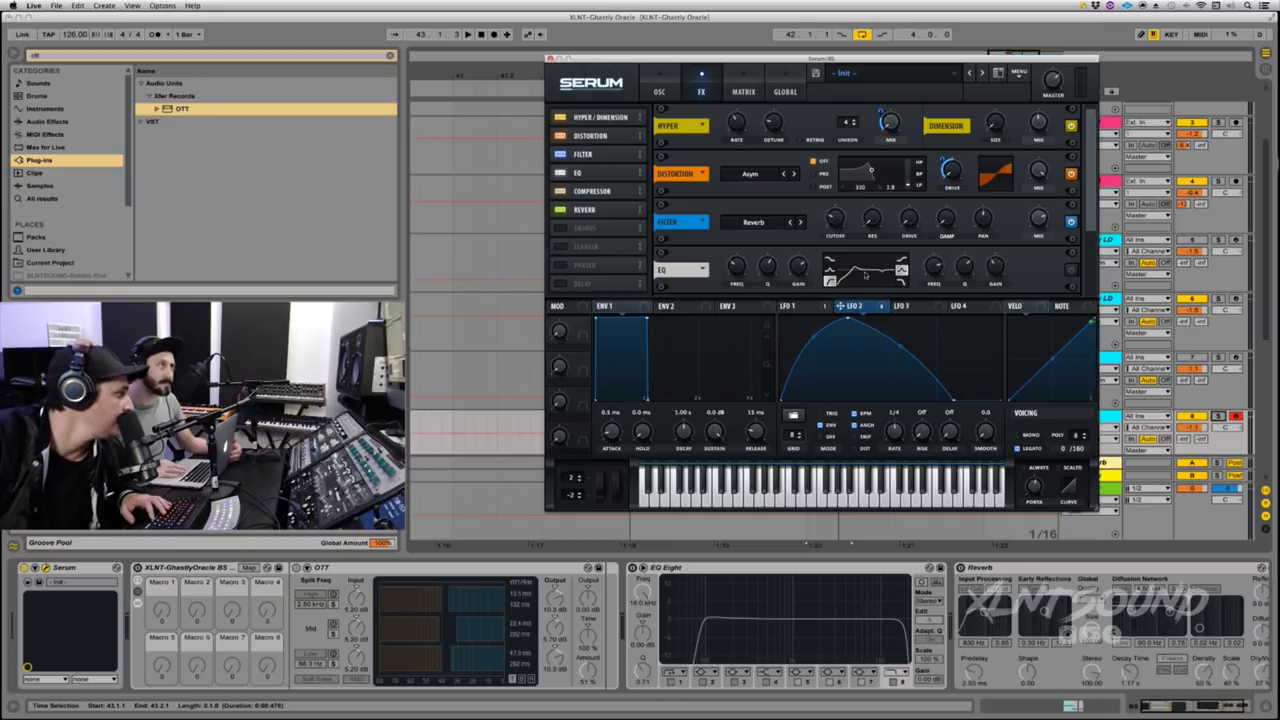
Step: Modulate the filter effect's resonance with LFO 2 at an amount of about 54, and assign LFO 2 to its mix
mouse_move(884, 310)
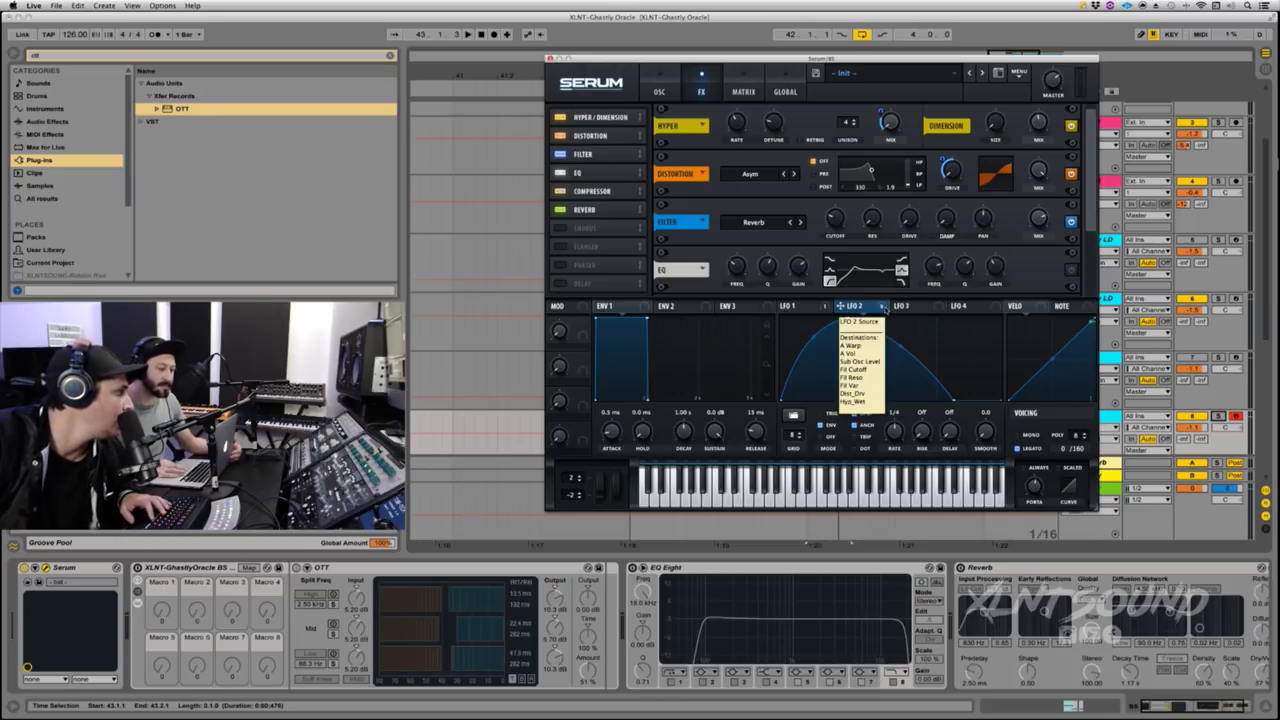
drag(884, 310, 859, 222)
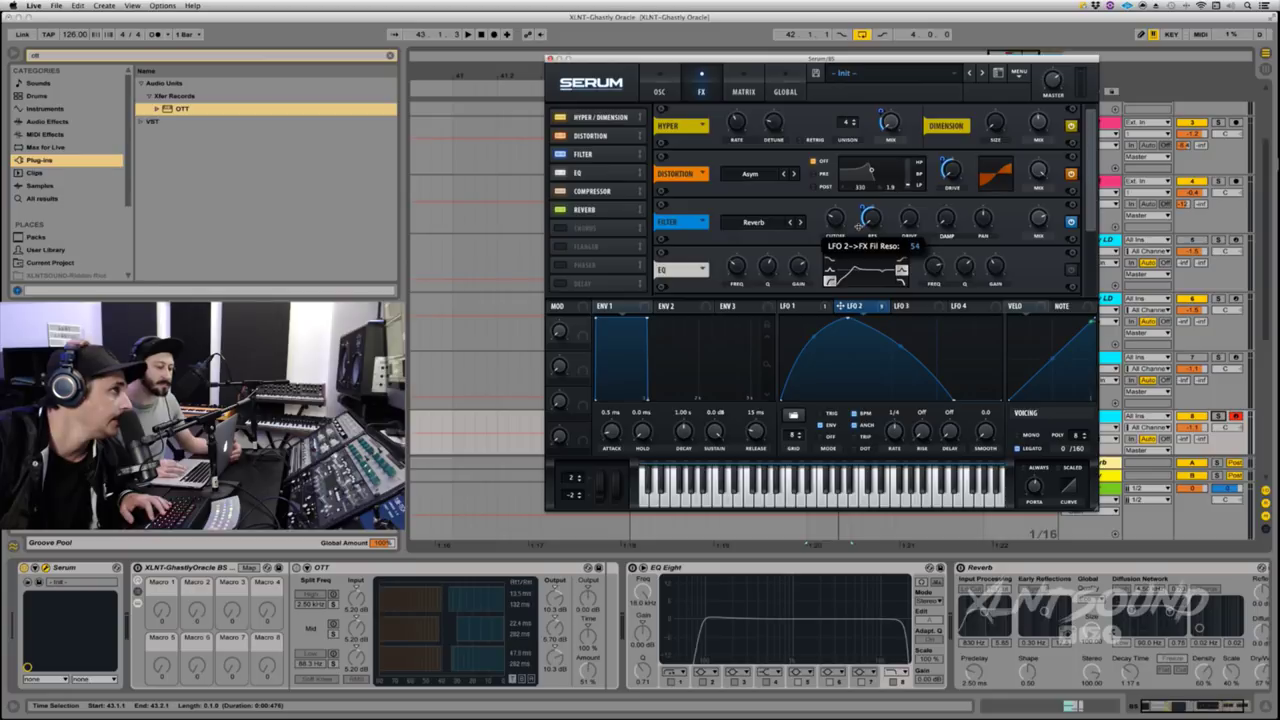
drag(859, 224, 858, 227)
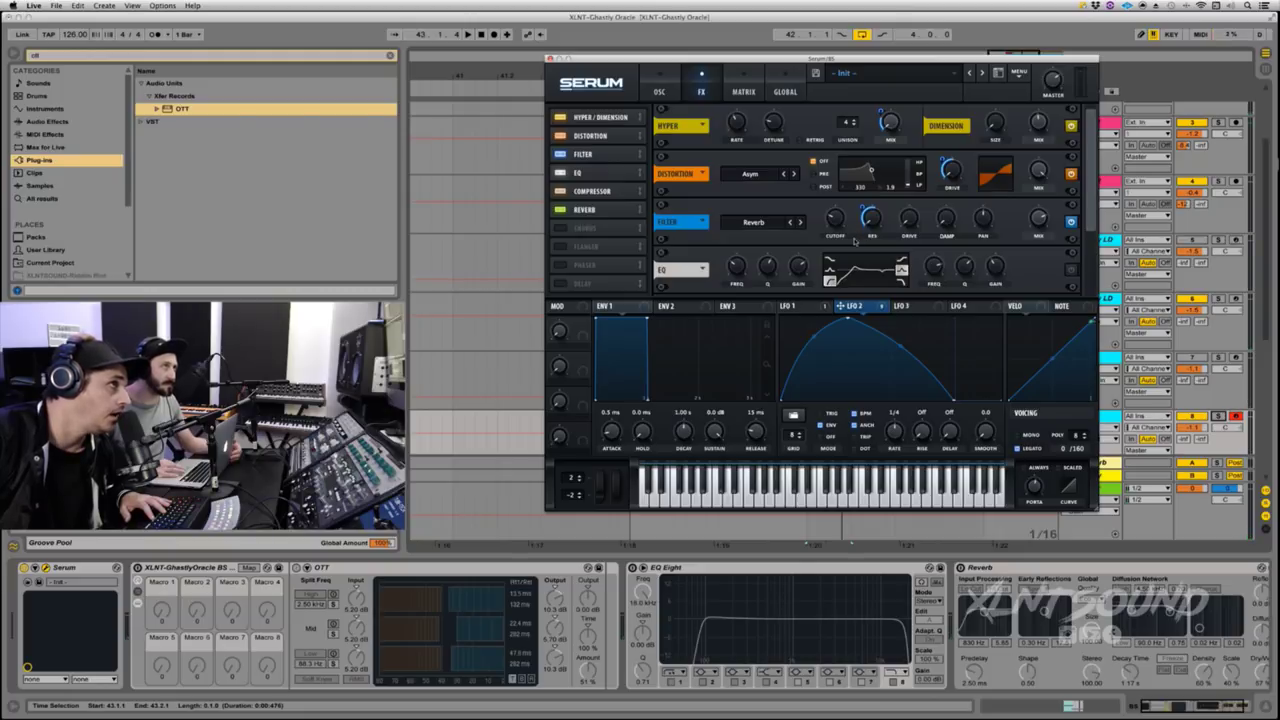
drag(882, 307, 1025, 221)
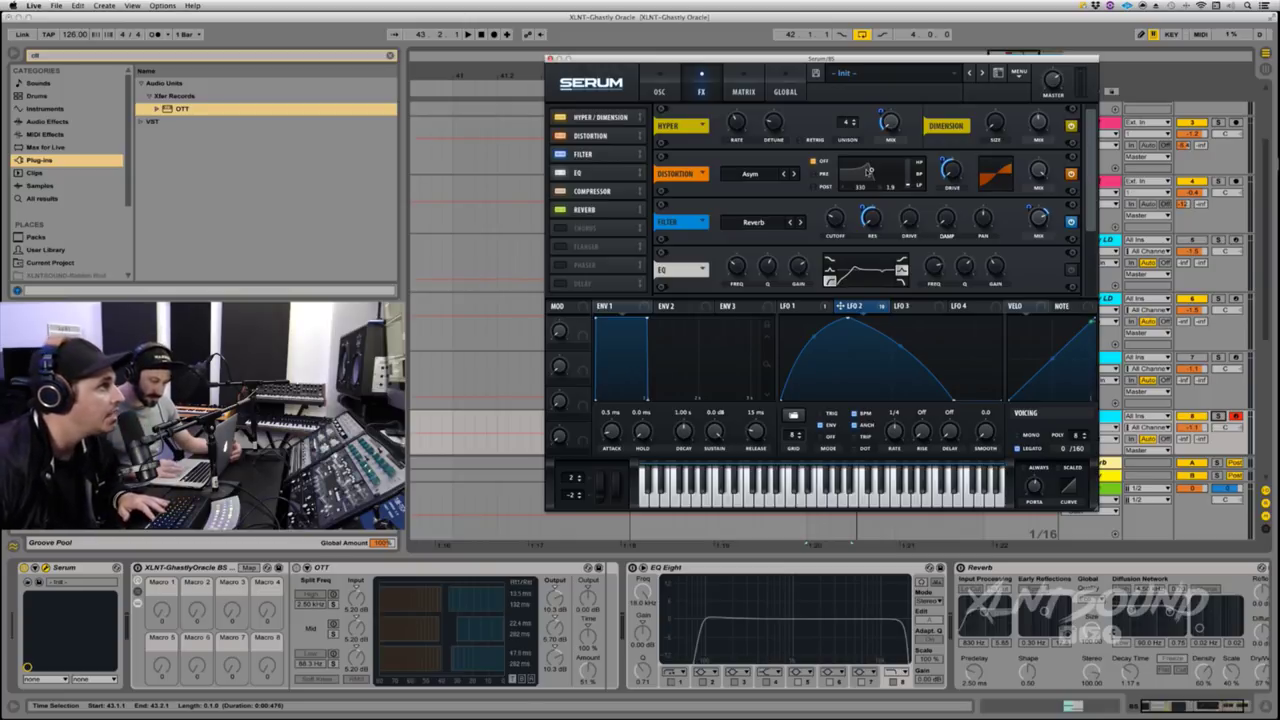
Step: Try LFO 1 as a modulator on the filter effect's cutoff, and remove all modulators from that control
click(806, 306)
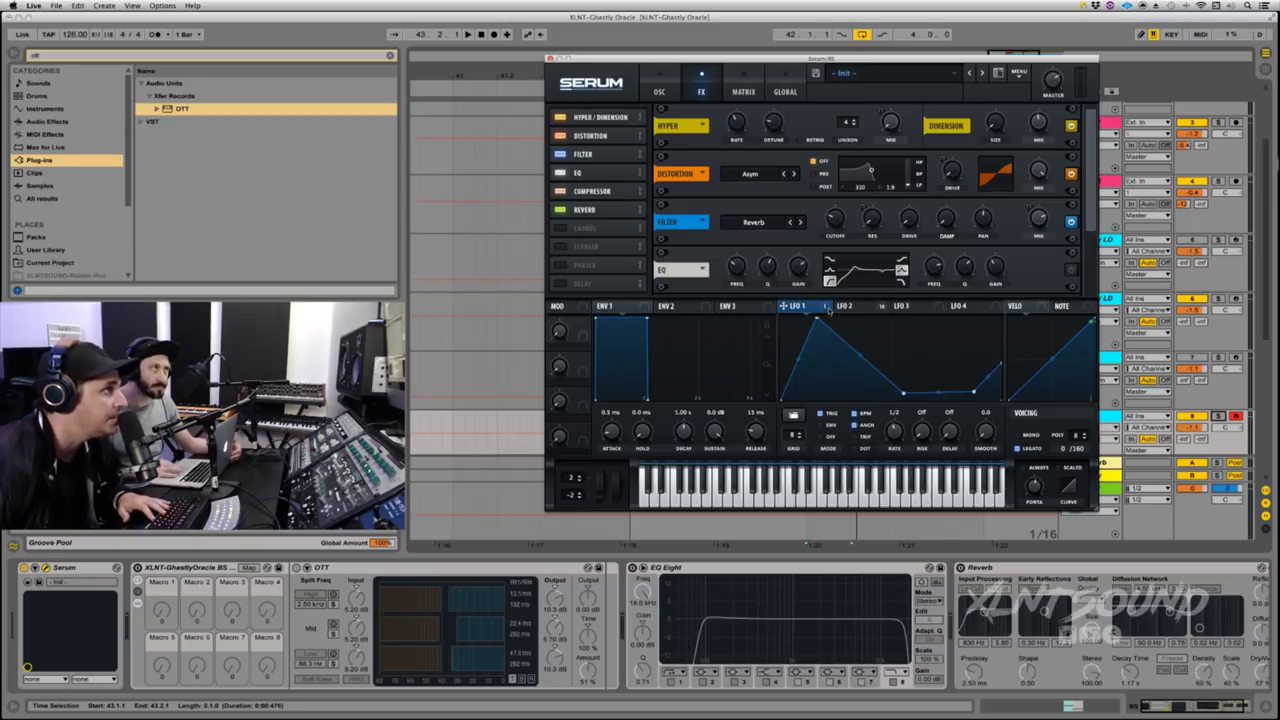
drag(826, 306, 825, 253)
right_click(842, 224)
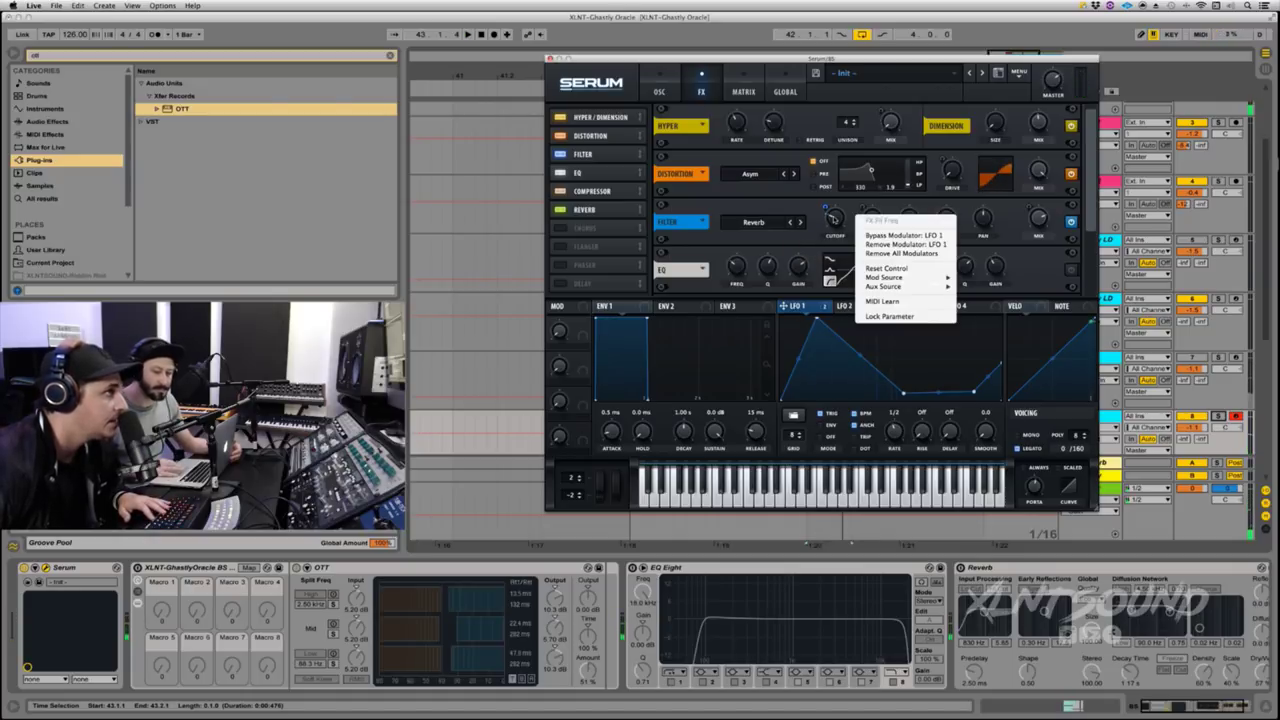
click(868, 257)
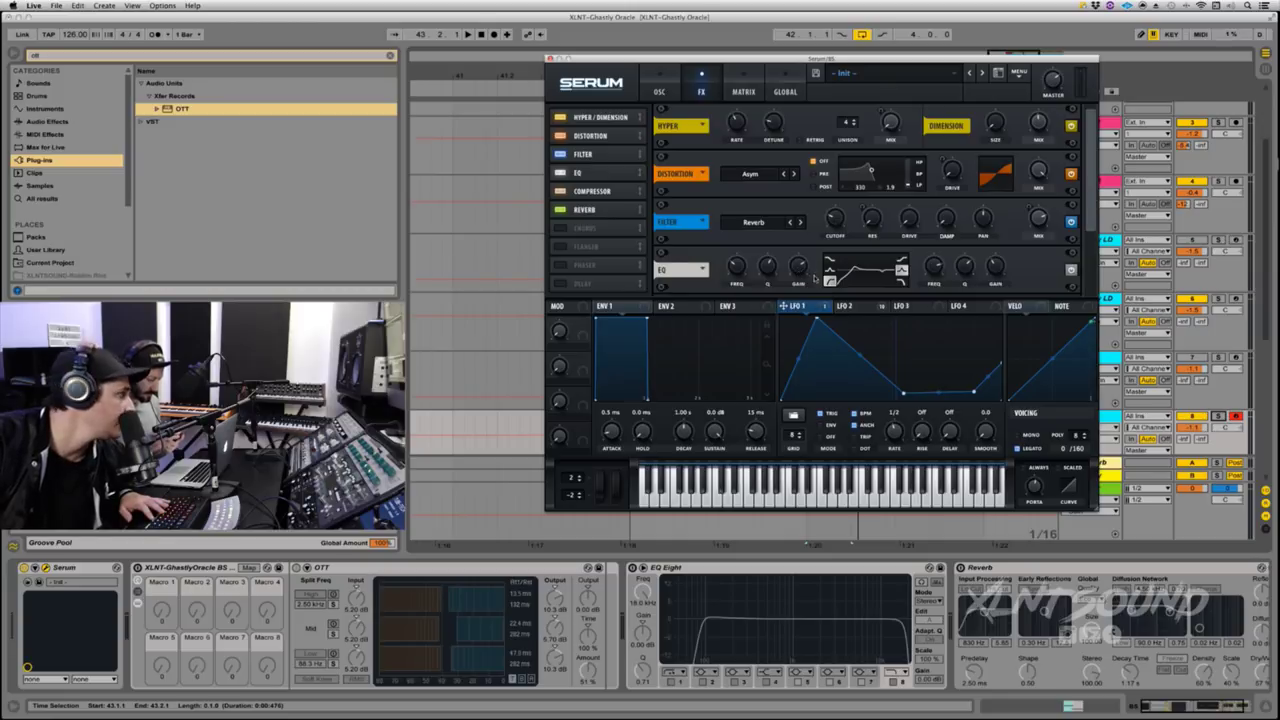
Step: Enable the EQ effect and modulate its low-band frequency with LFO 2 at an amount of 50
click(843, 307)
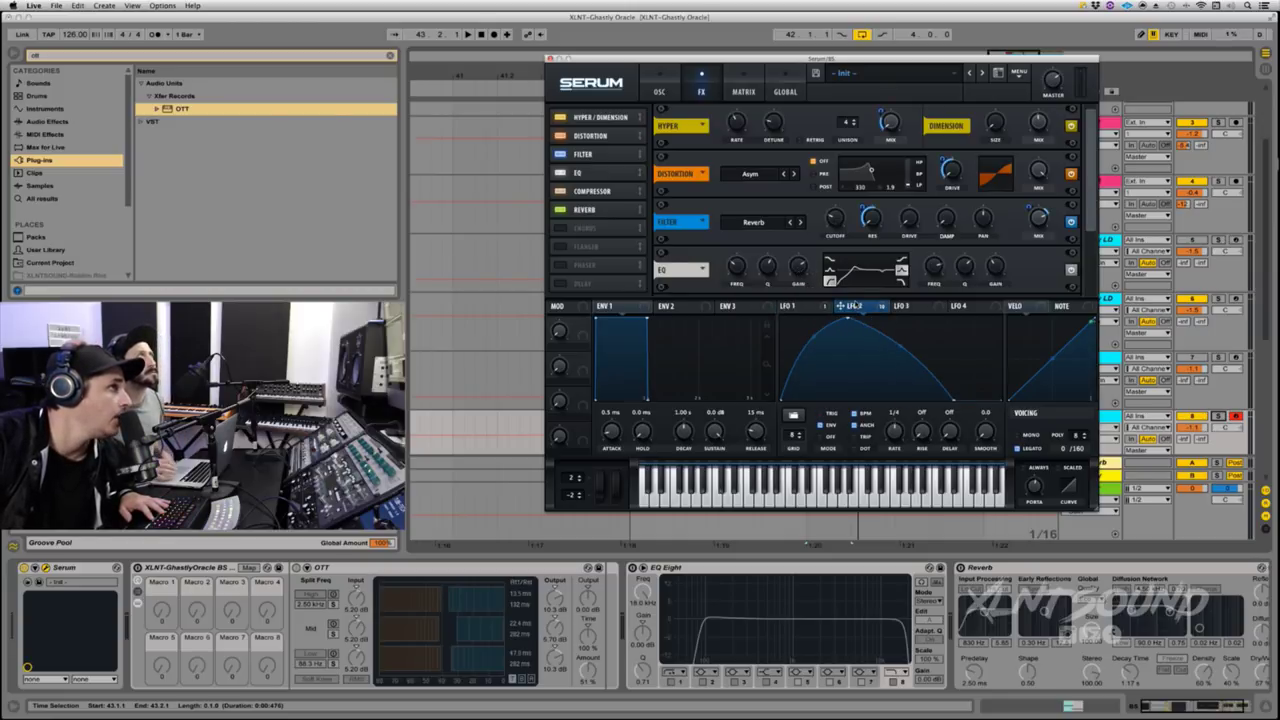
drag(881, 309, 735, 265)
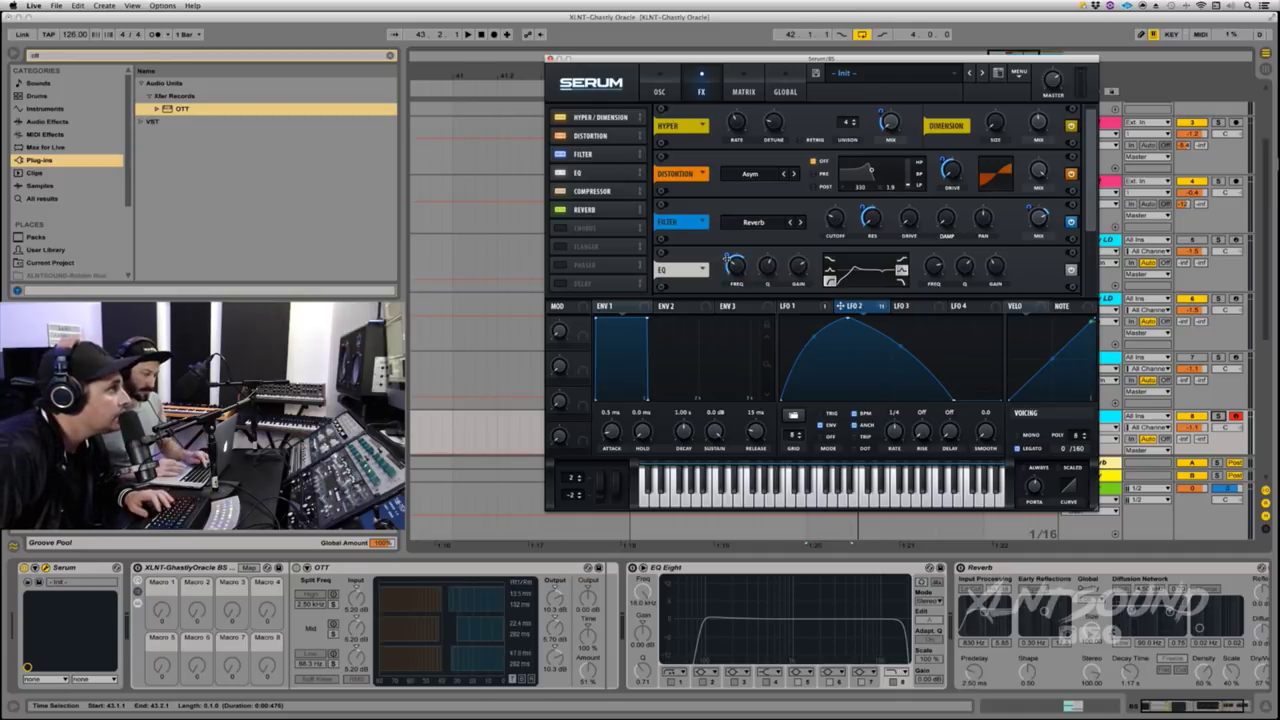
mouse_move(726, 262)
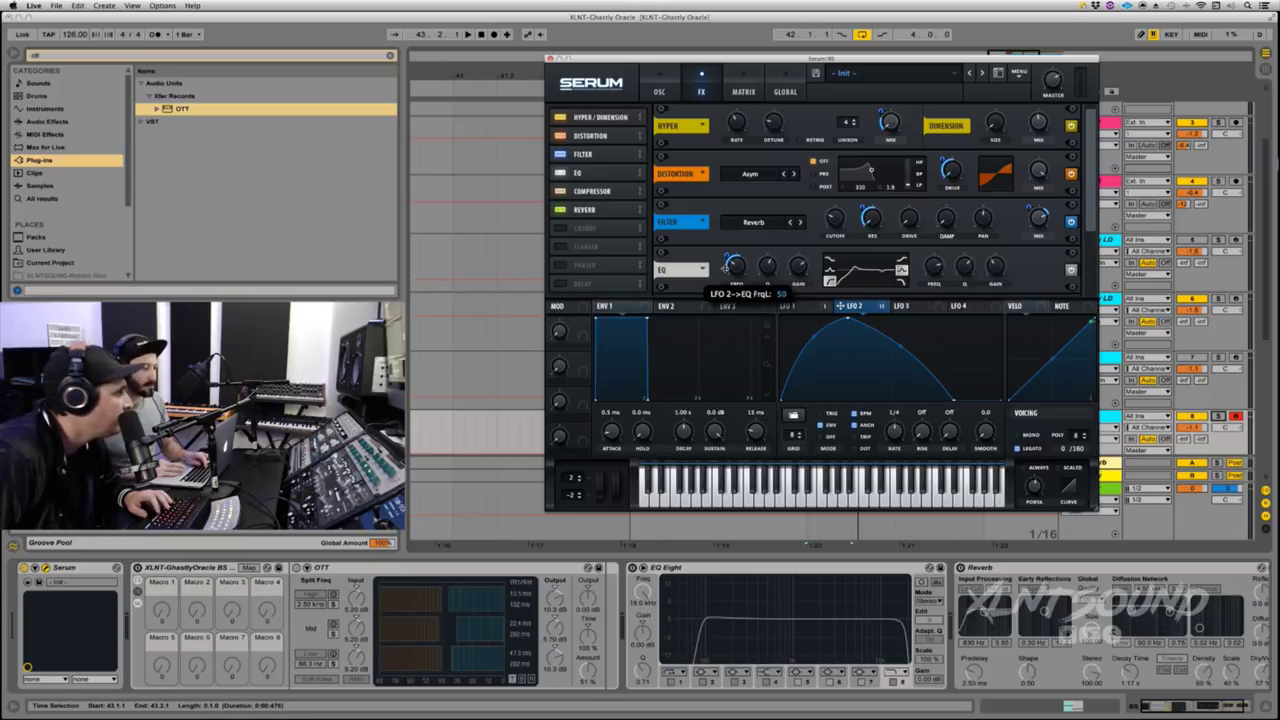
Step: Check the LFO 2 amount on the EQ's low-band frequency, and assign LFO 2 to the high-band frequency
drag(724, 268, 724, 269)
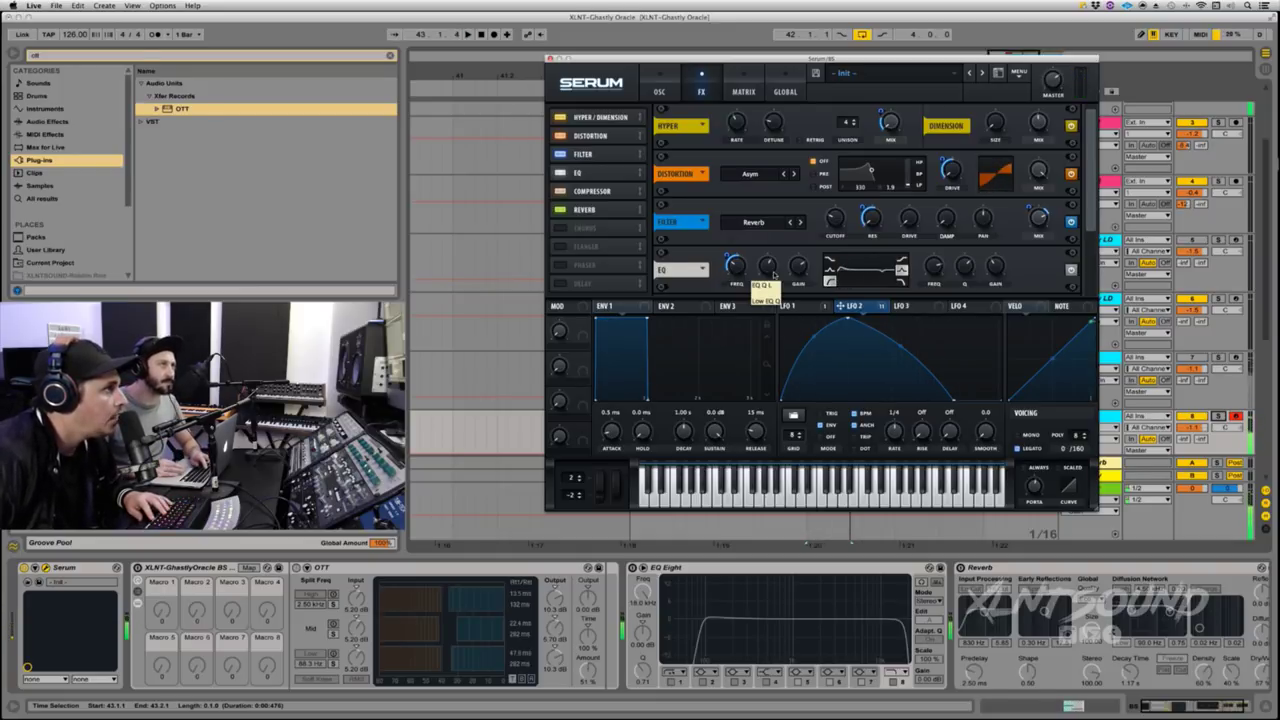
mouse_move(860, 306)
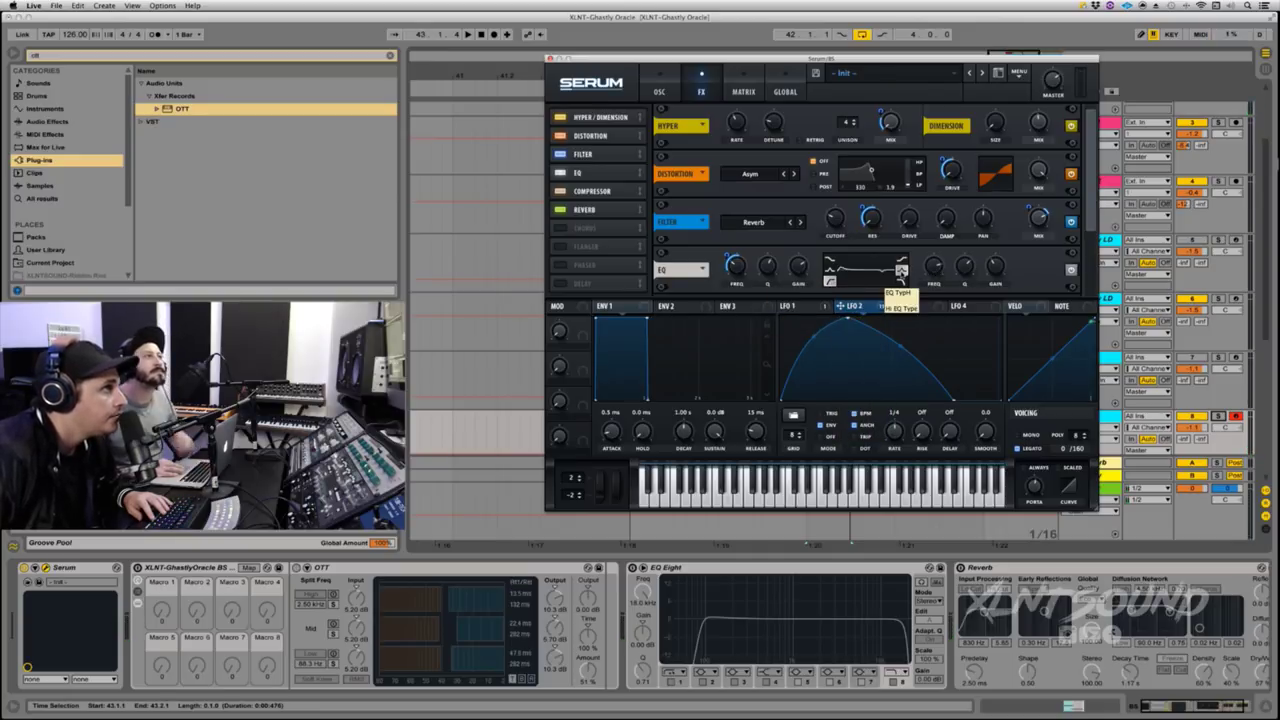
mouse_move(930, 273)
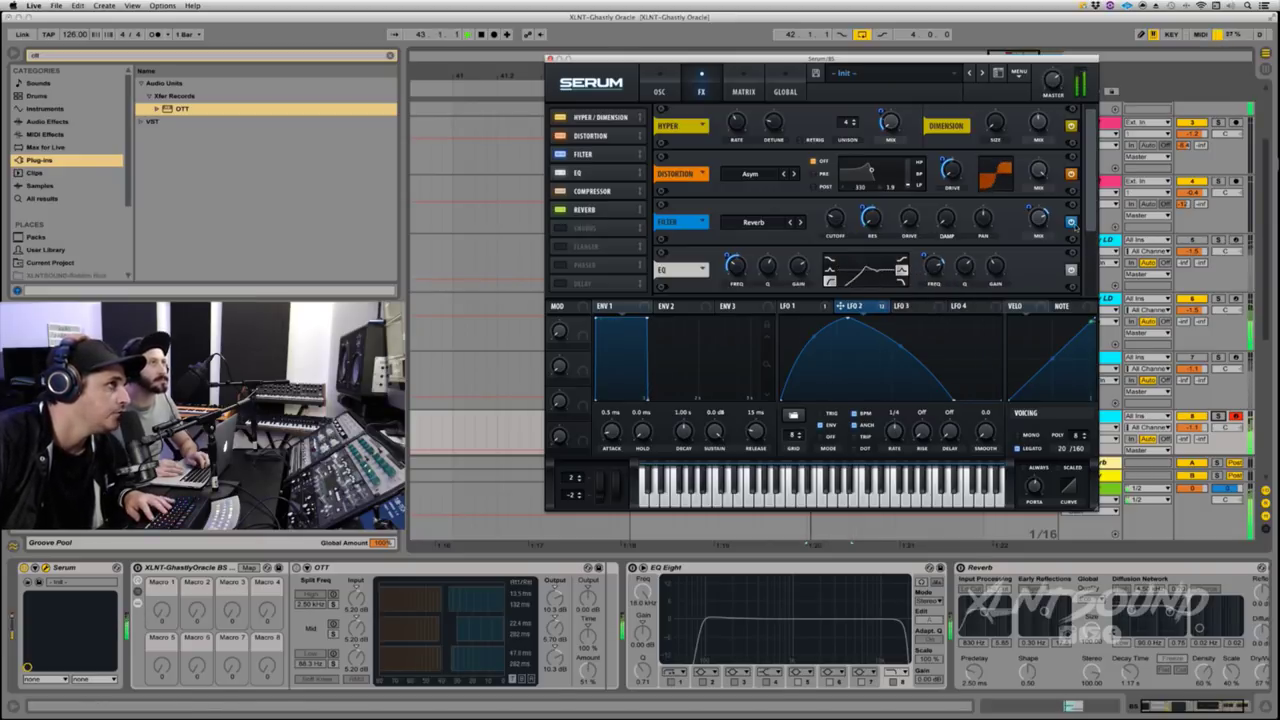
Step: Enable the multiband compressor effect, check its threshold, ratio and mix, and audition the bass through it
scroll(1071, 222, down, 3)
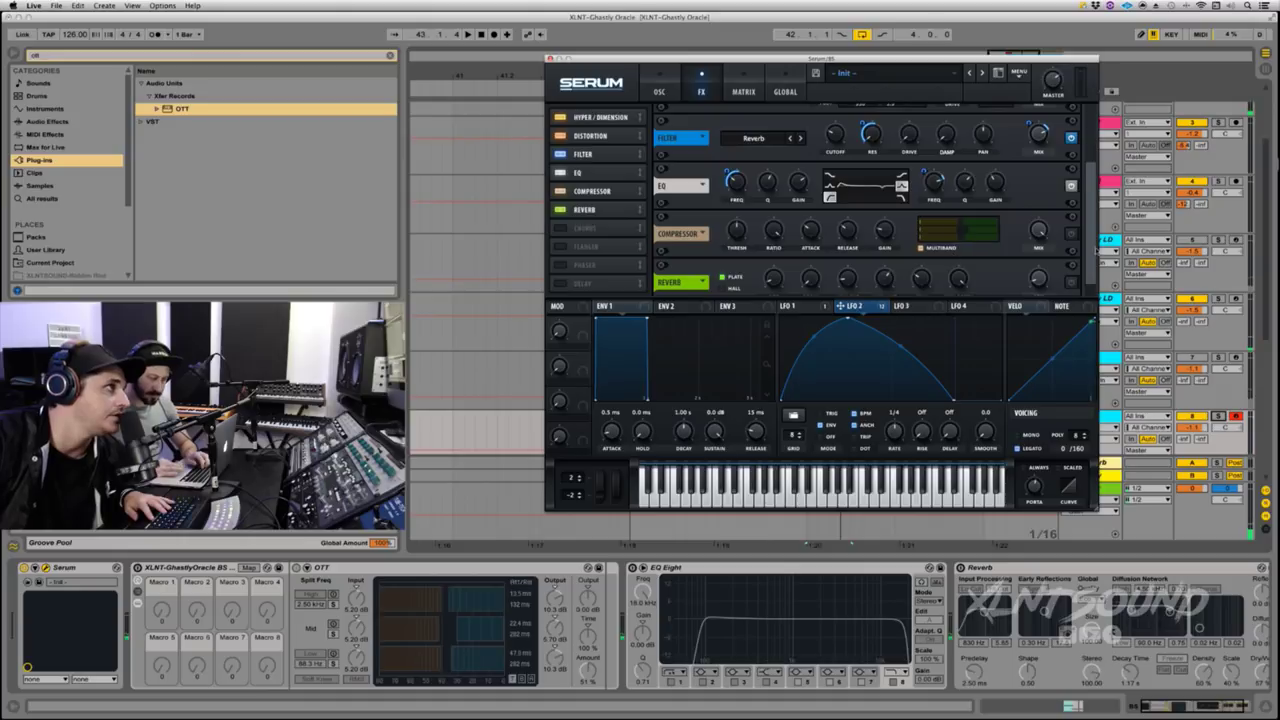
click(1071, 235)
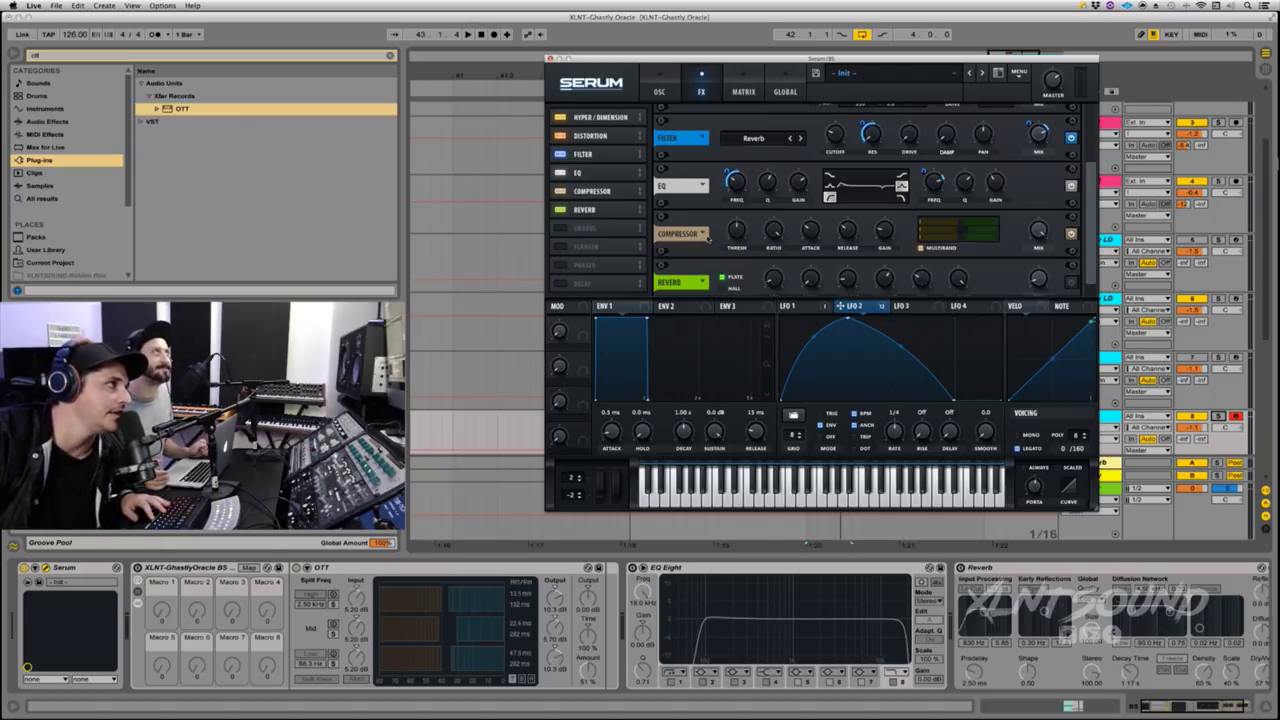
click(734, 230)
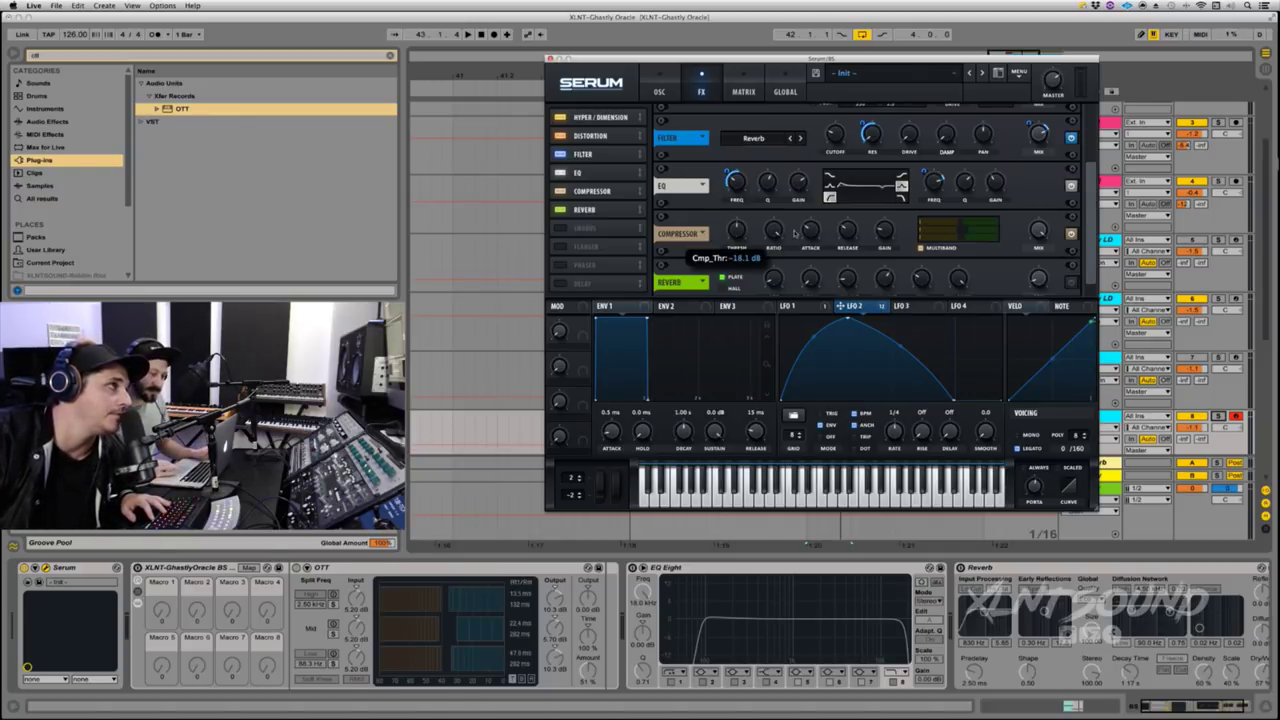
mouse_move(777, 233)
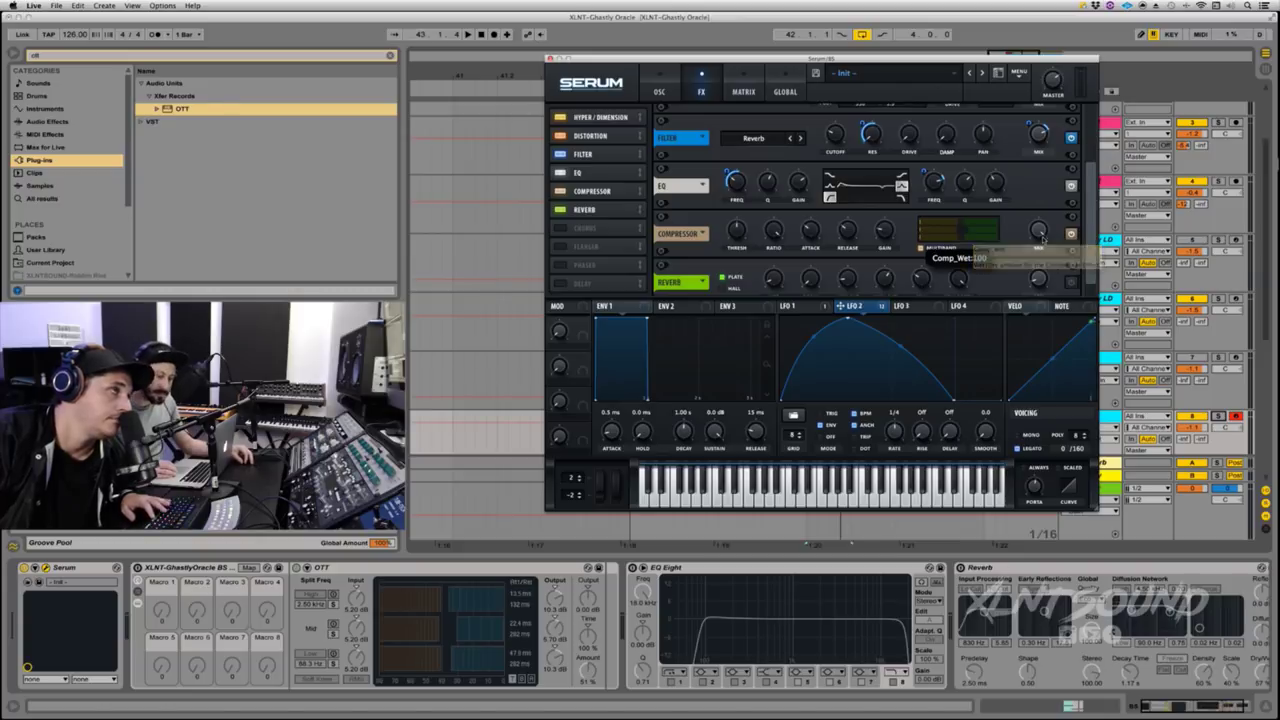
key(space)
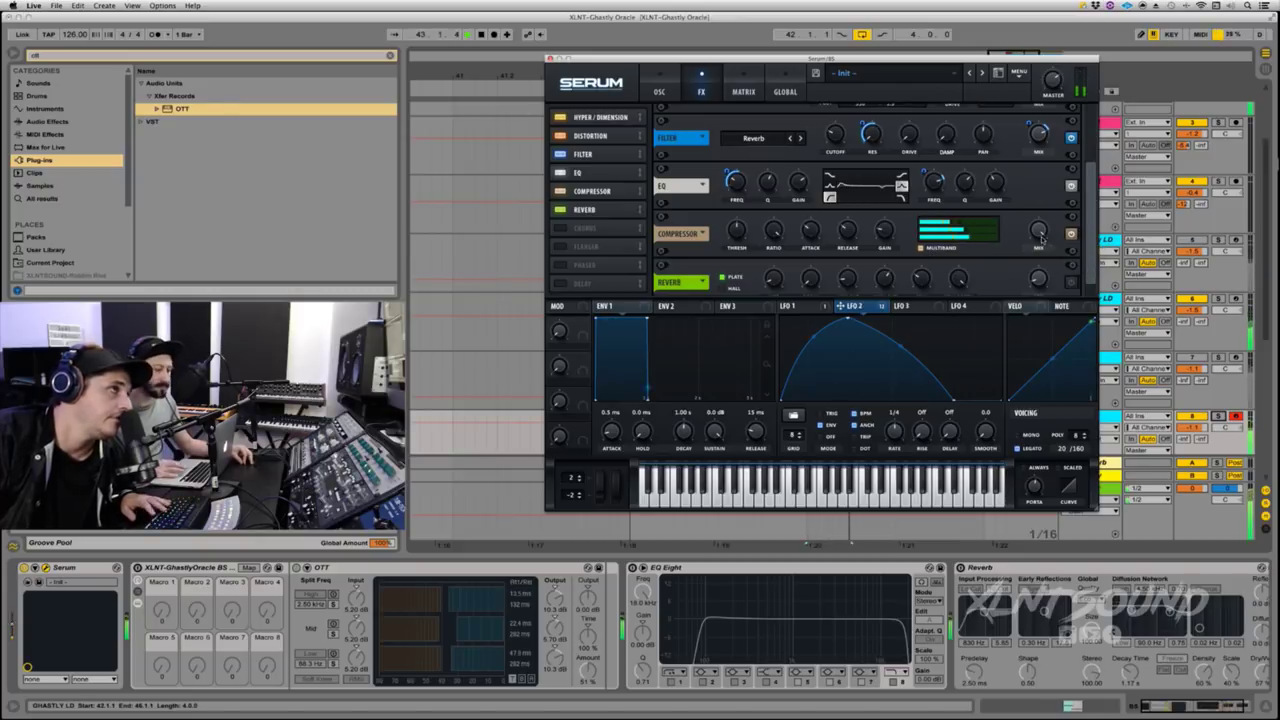
key(space)
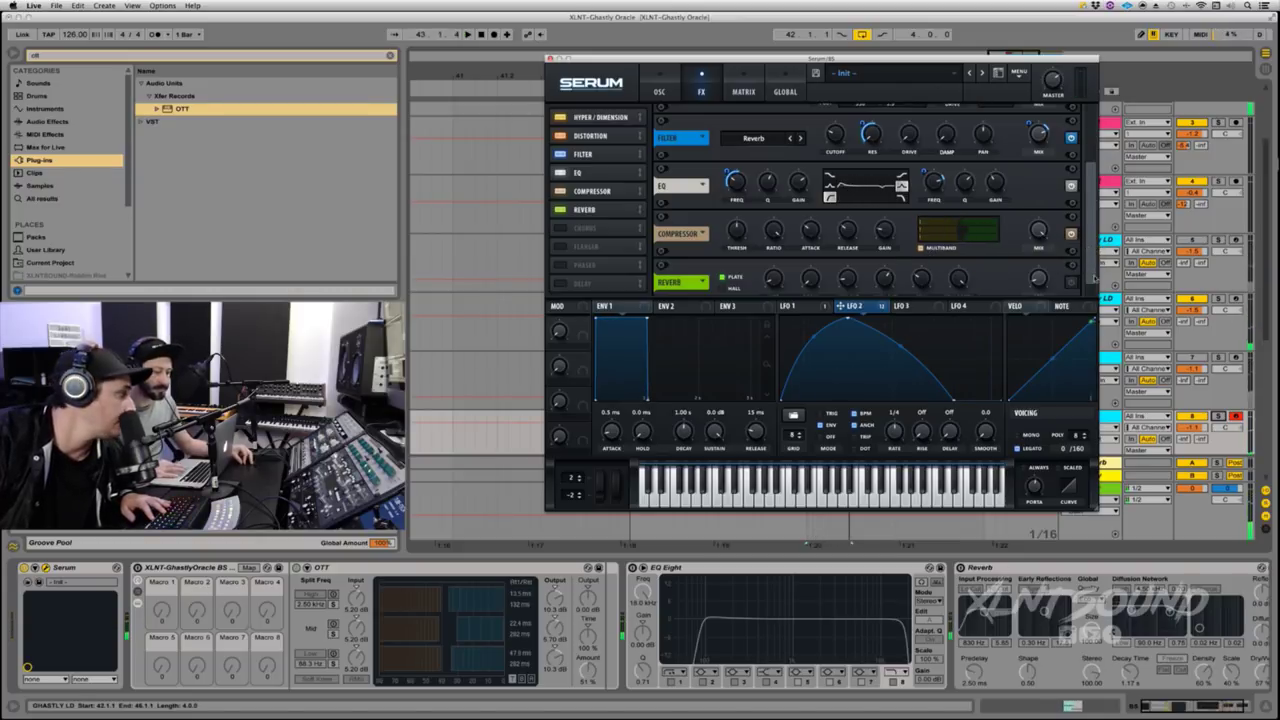
Step: Enable the reverb effect in Plate mode and check its size, cut, spin depth and mix values
scroll(1092, 280, down, 1)
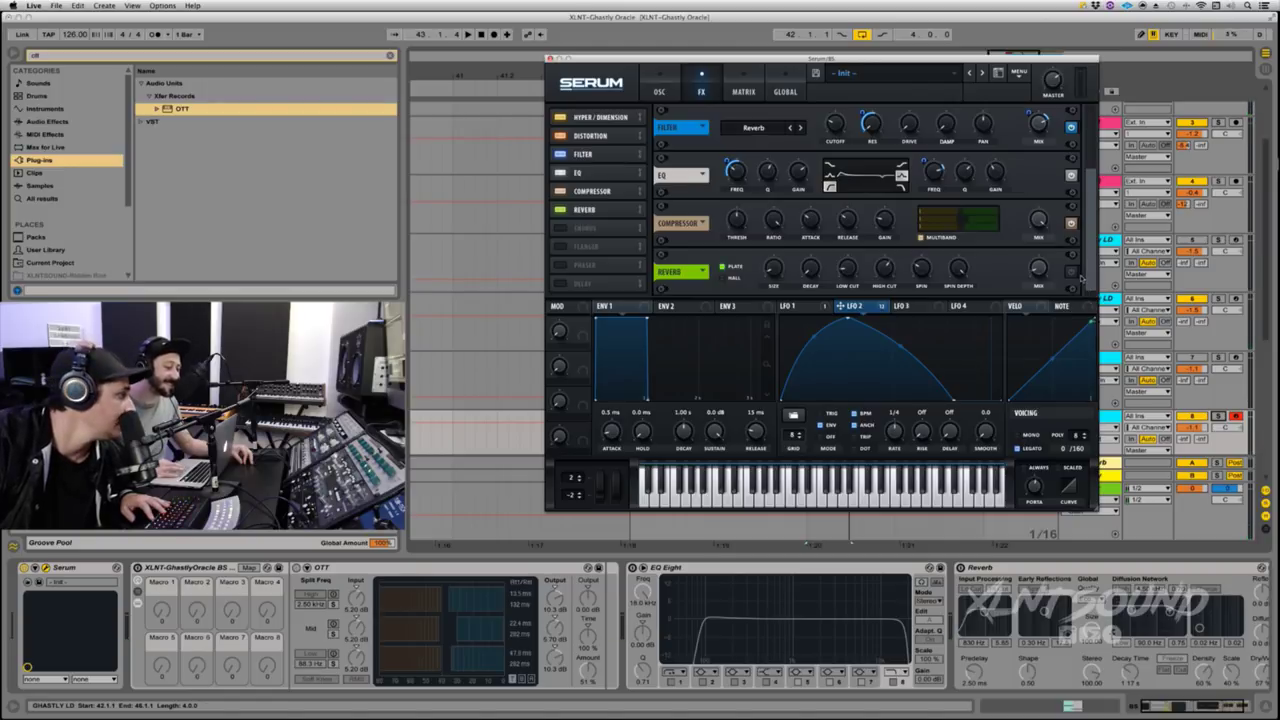
click(1073, 274)
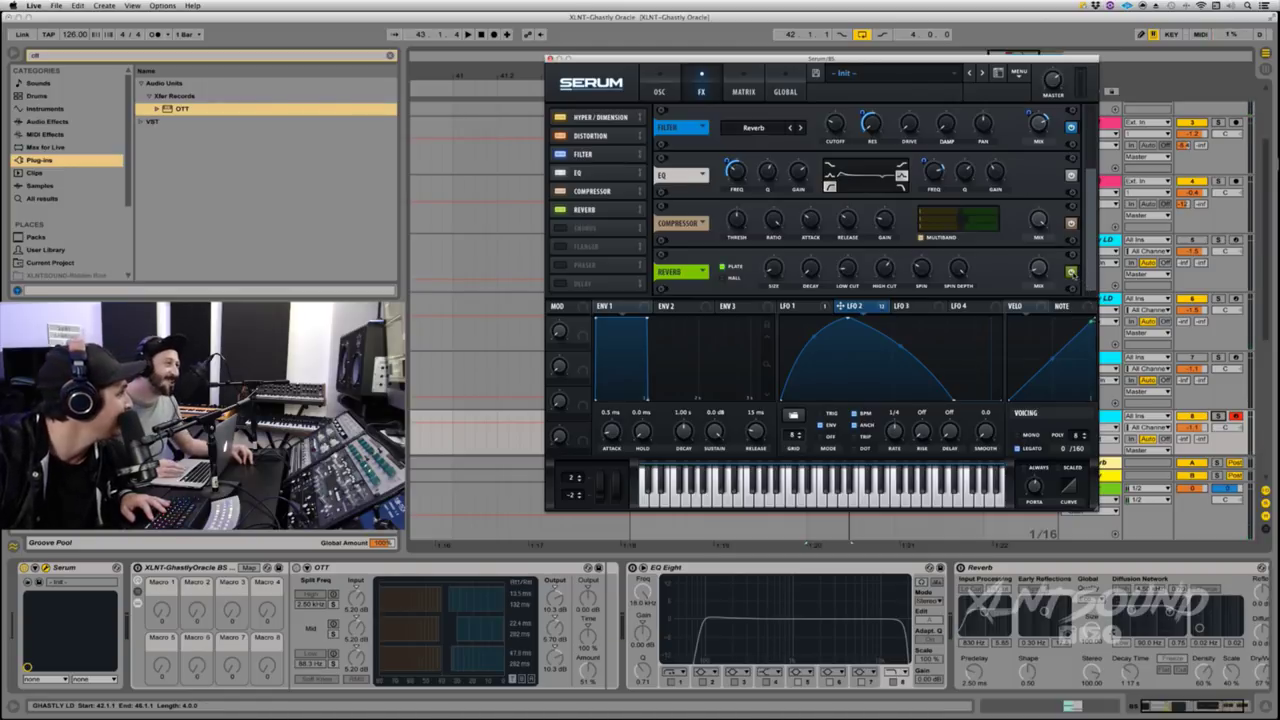
scroll(1055, 274, up, 1)
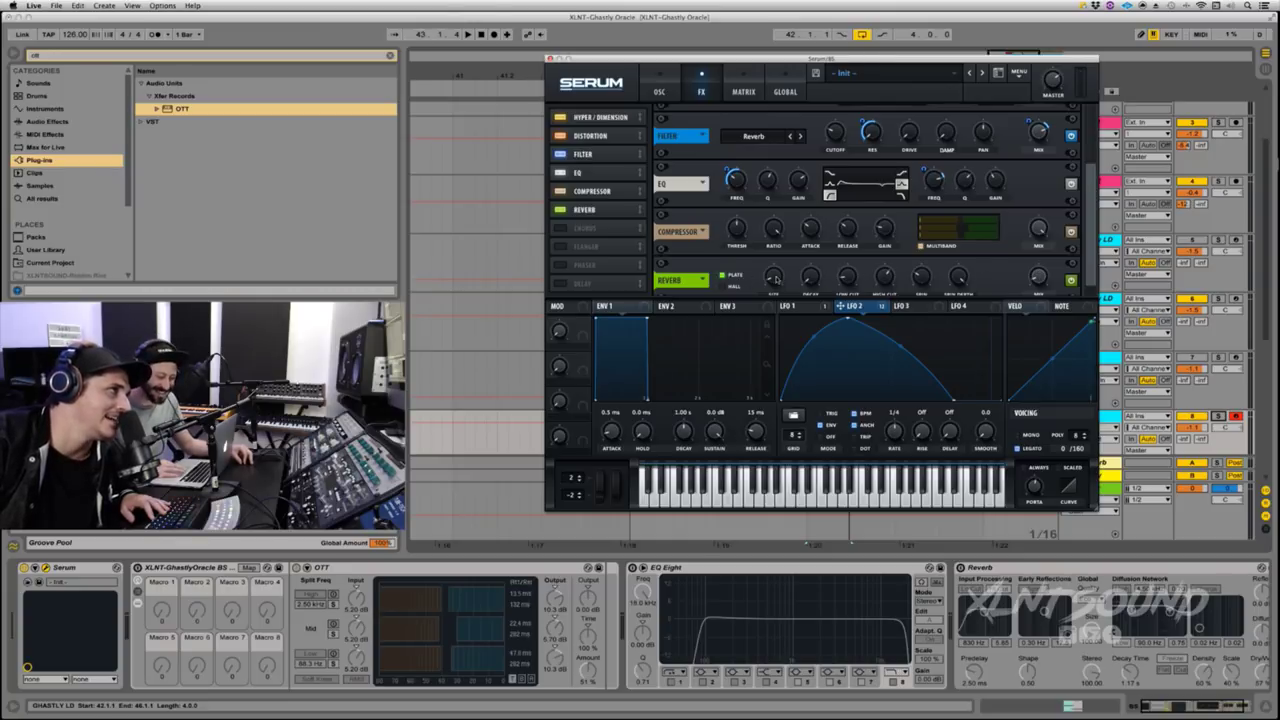
mouse_move(775, 279)
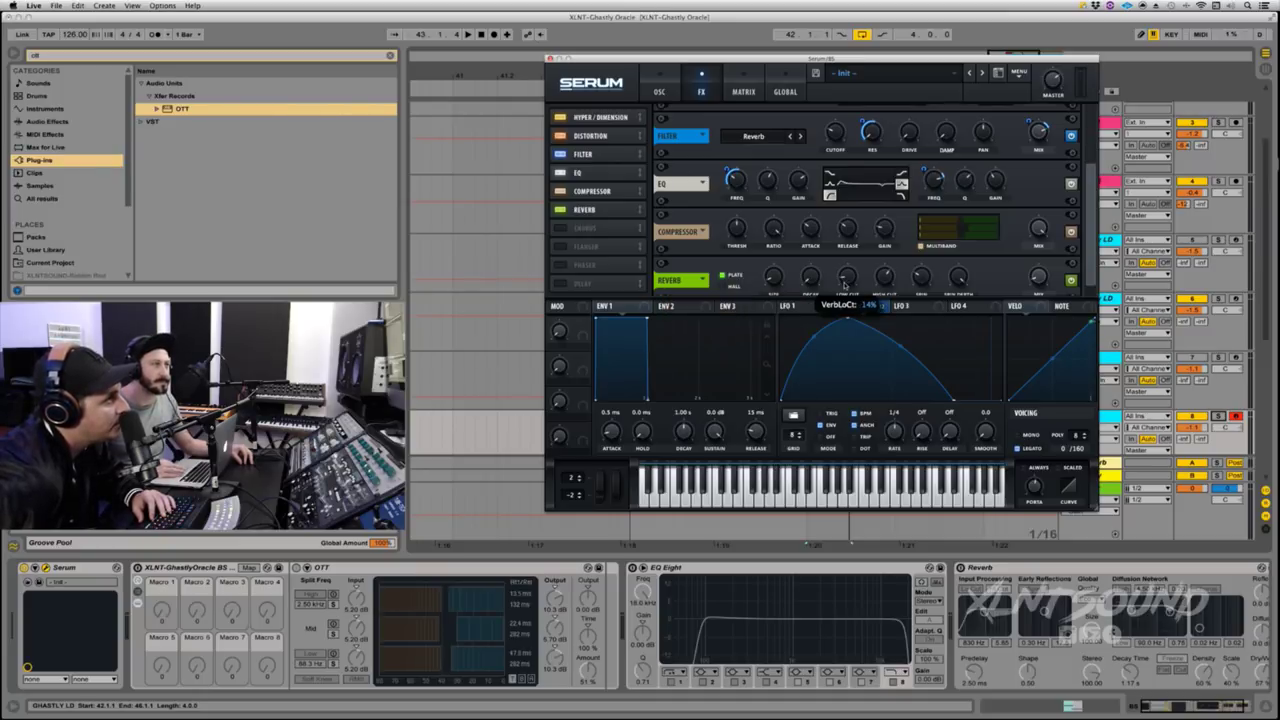
mouse_move(880, 284)
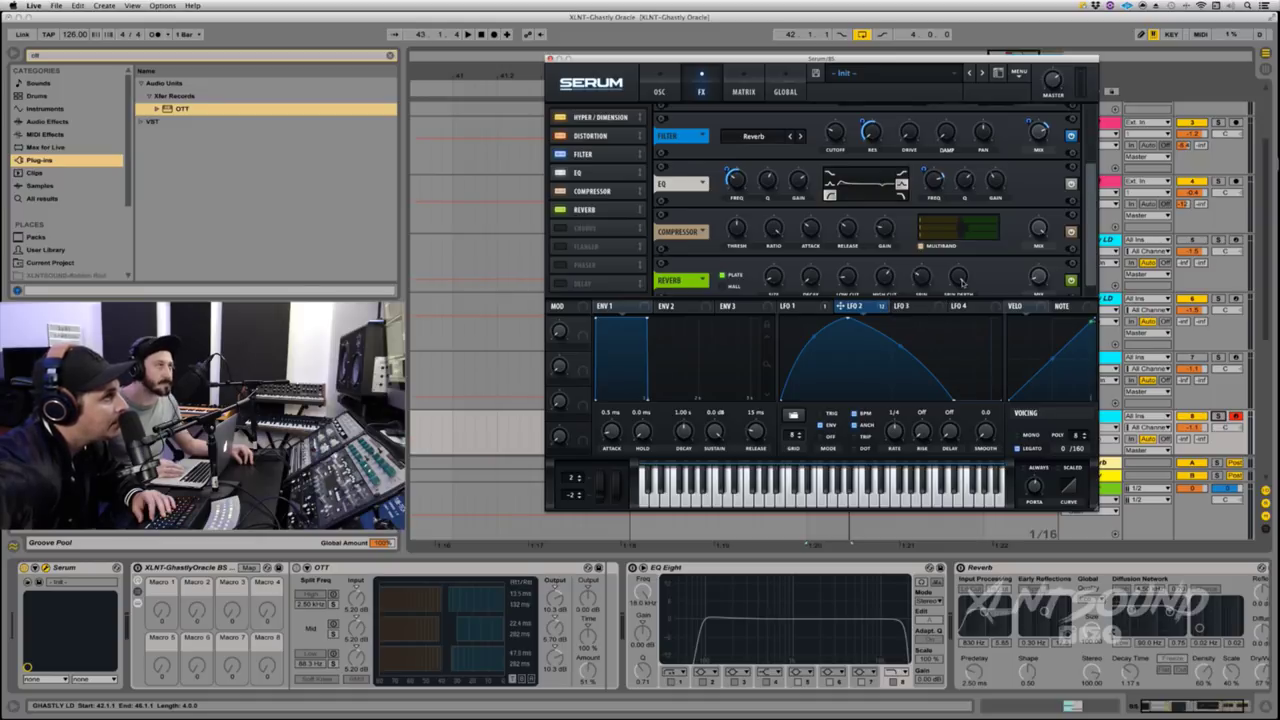
mouse_move(958, 280)
mouse_move(1037, 284)
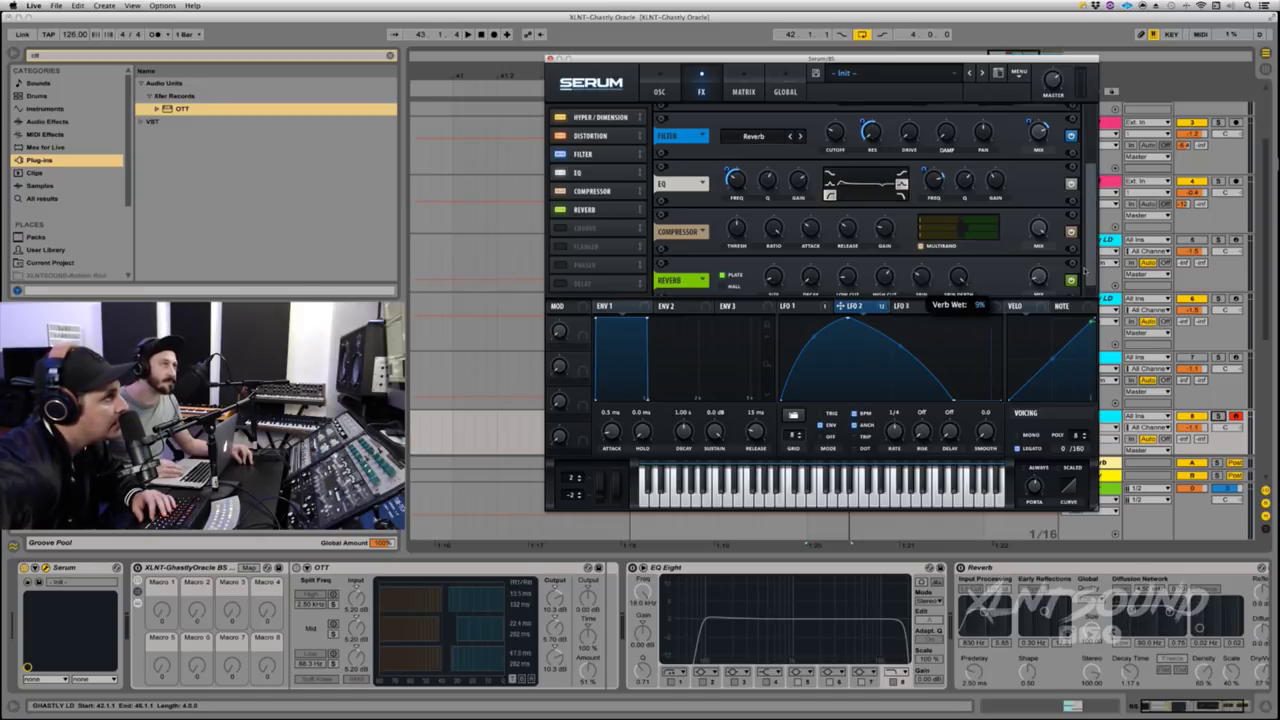
scroll(1084, 272, down, 1)
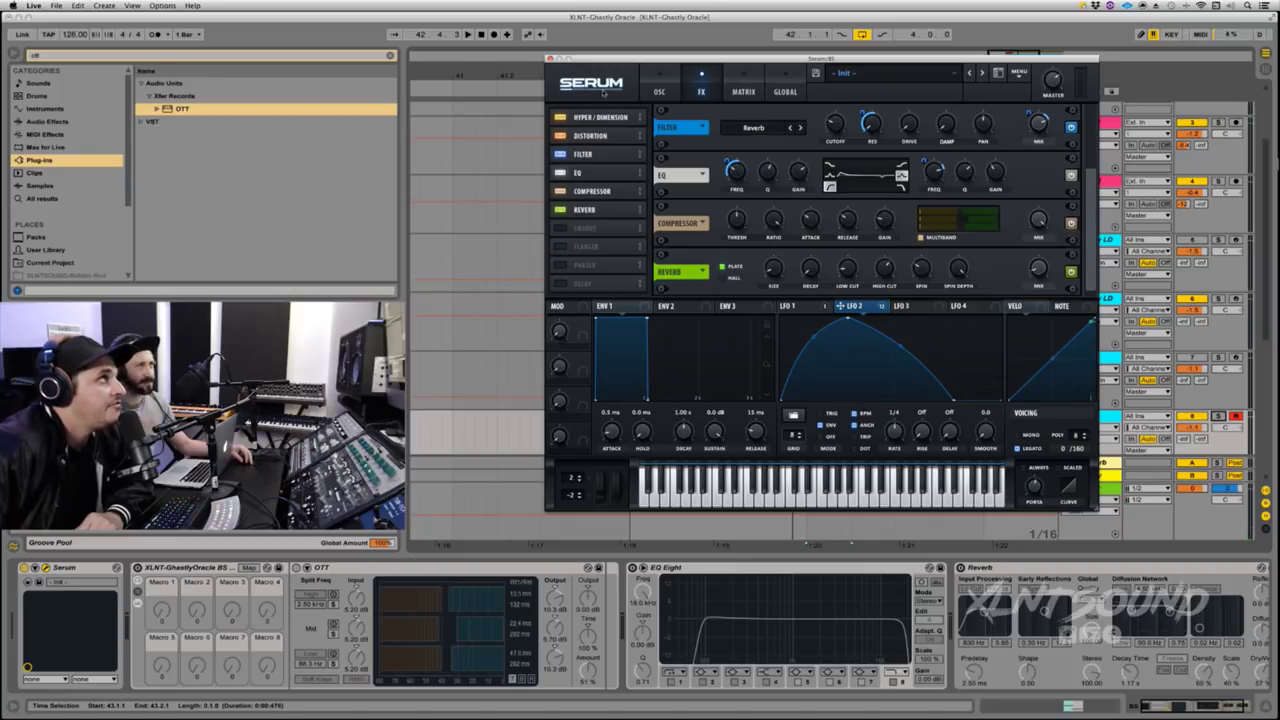
Step: Close the Serum window and play the bass through the OTT device on its track
click(549, 59)
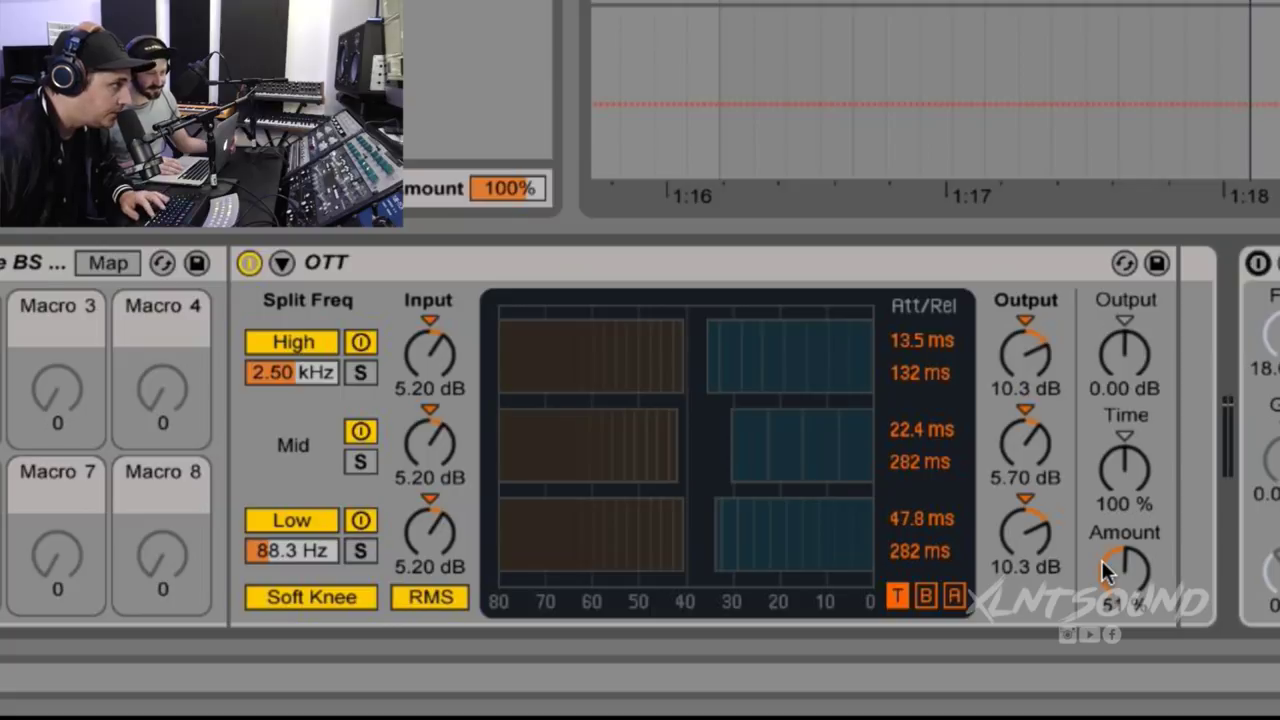
key(space)
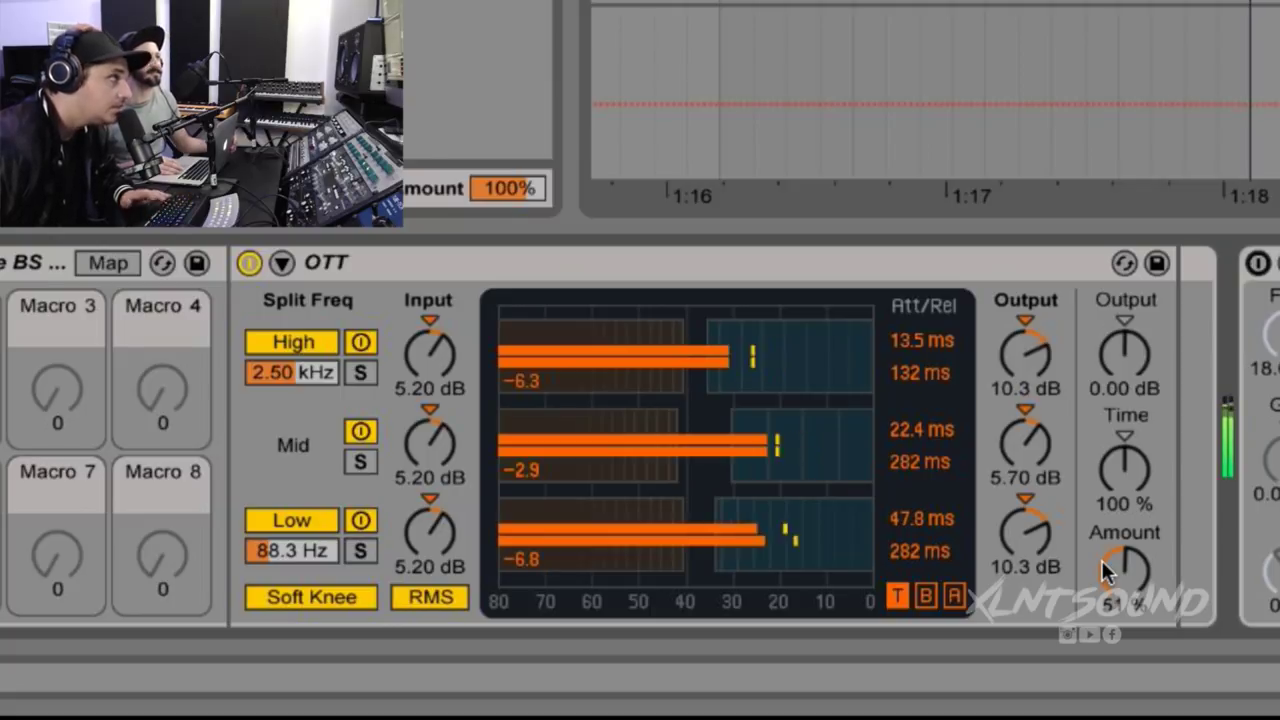
key(space)
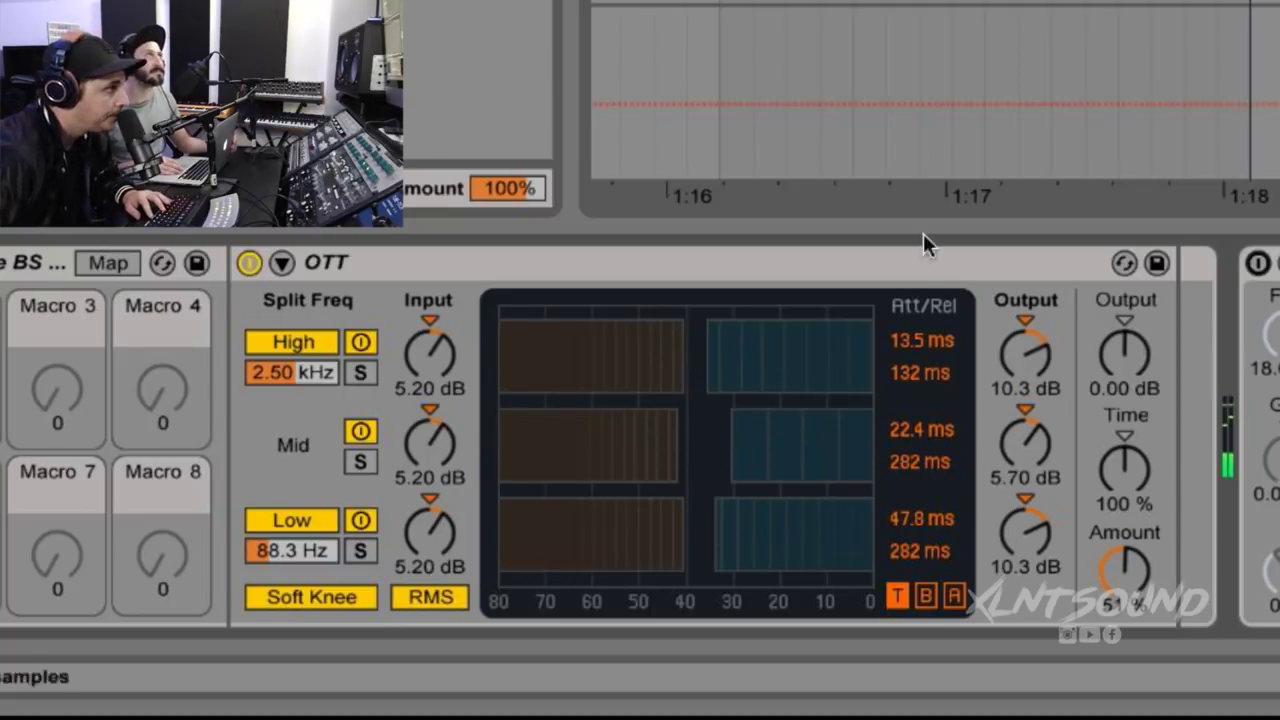
Step: Enable the EQ Eight and Reverb devices on the bass track
click(1256, 265)
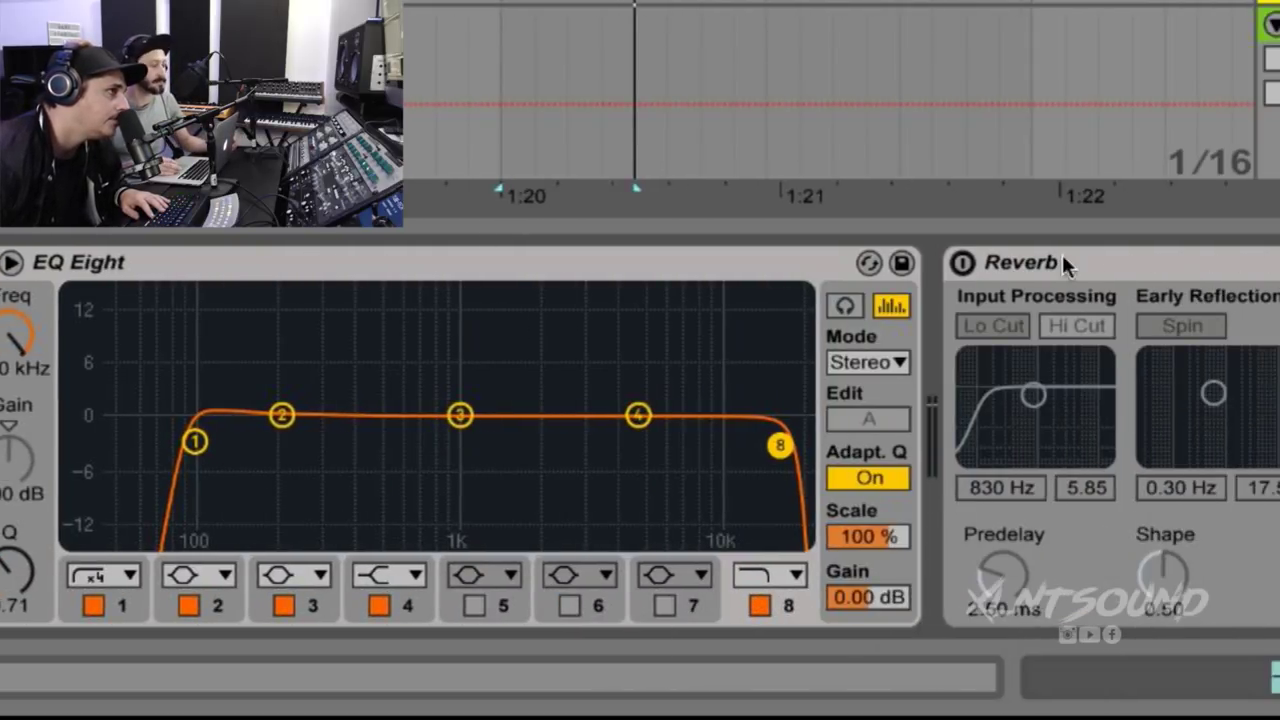
click(963, 262)
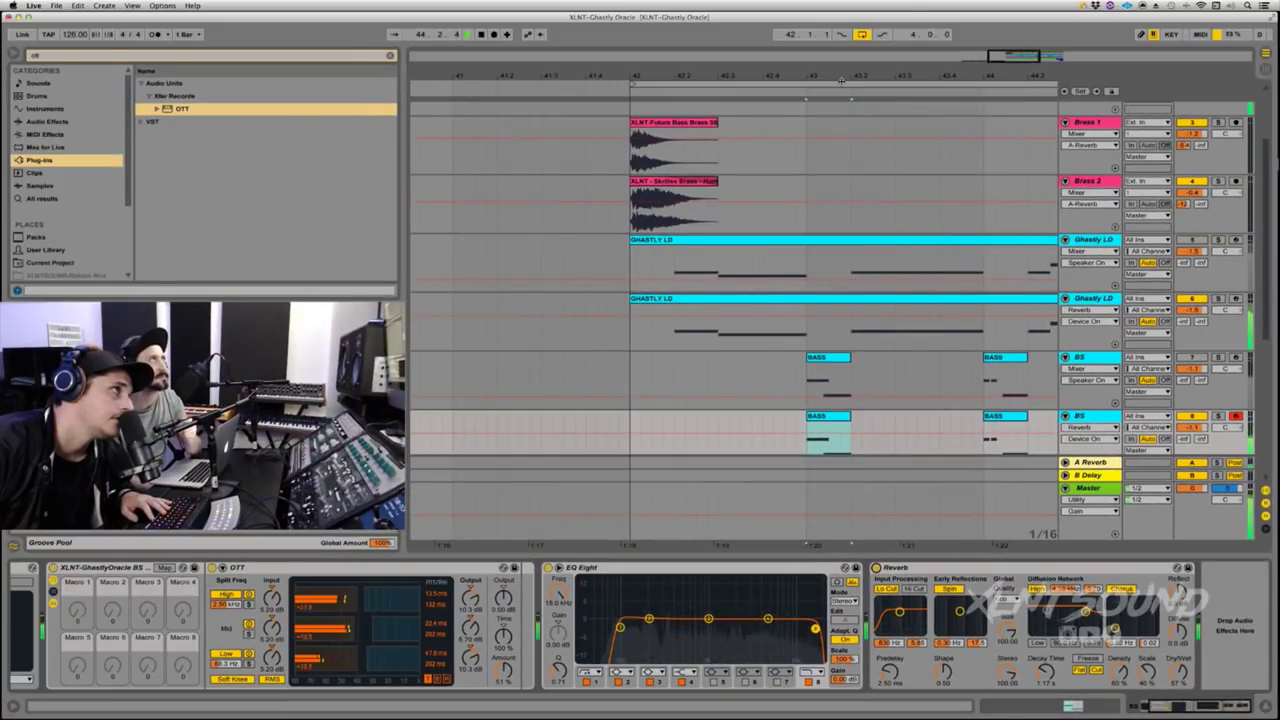
Step: Audition the looped section with all tracks, looking over the bass, sub, hat loop and vocal clips in the arrangement
drag(847, 78, 850, 42)
scroll(859, 329, down, 5)
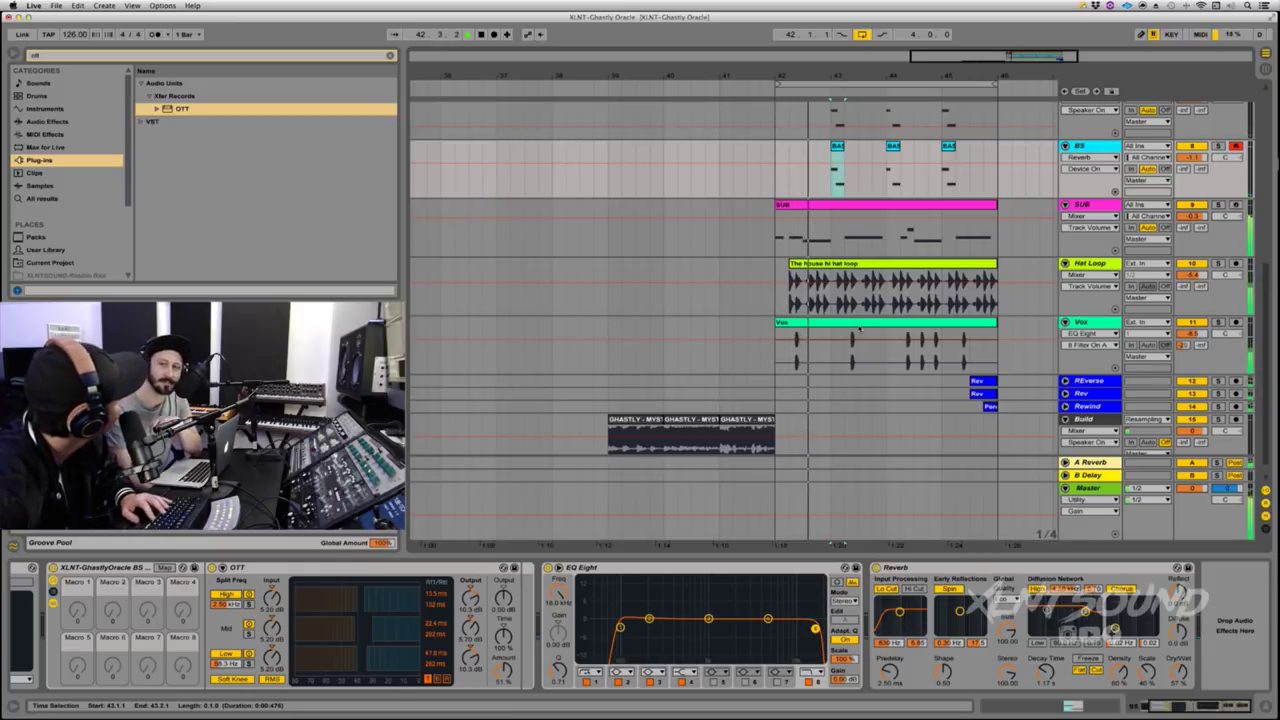
key(space)
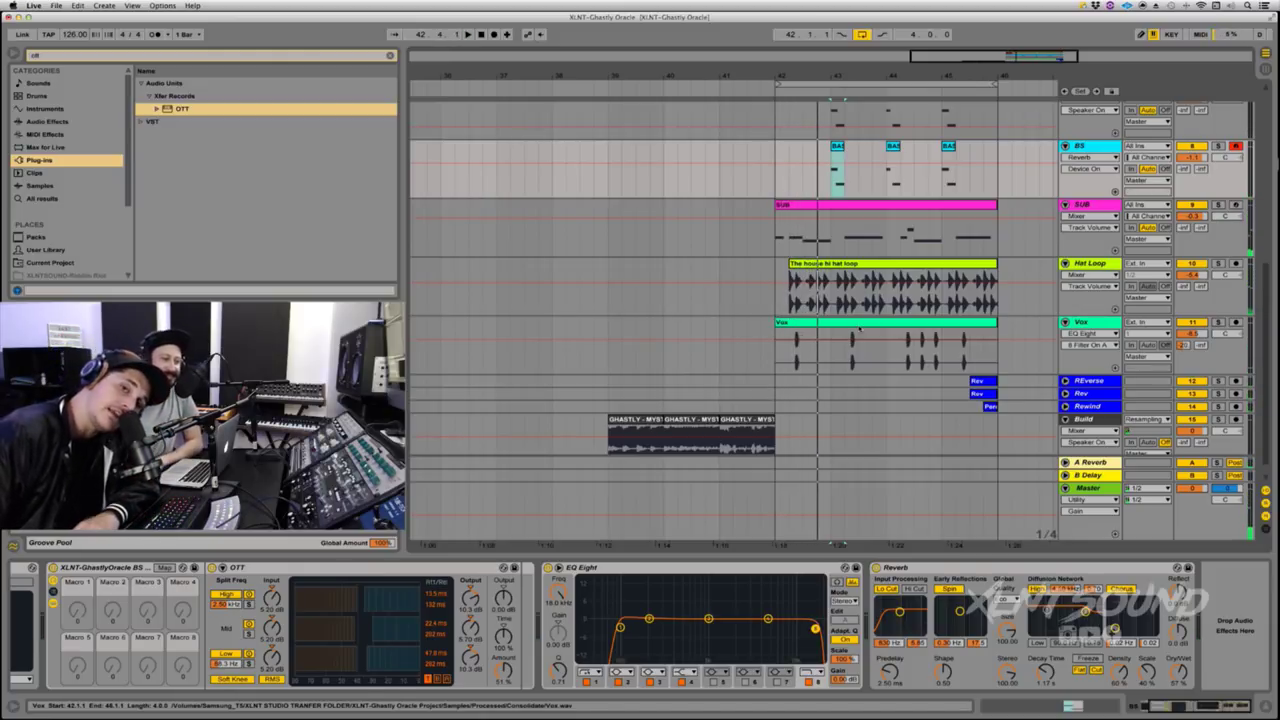